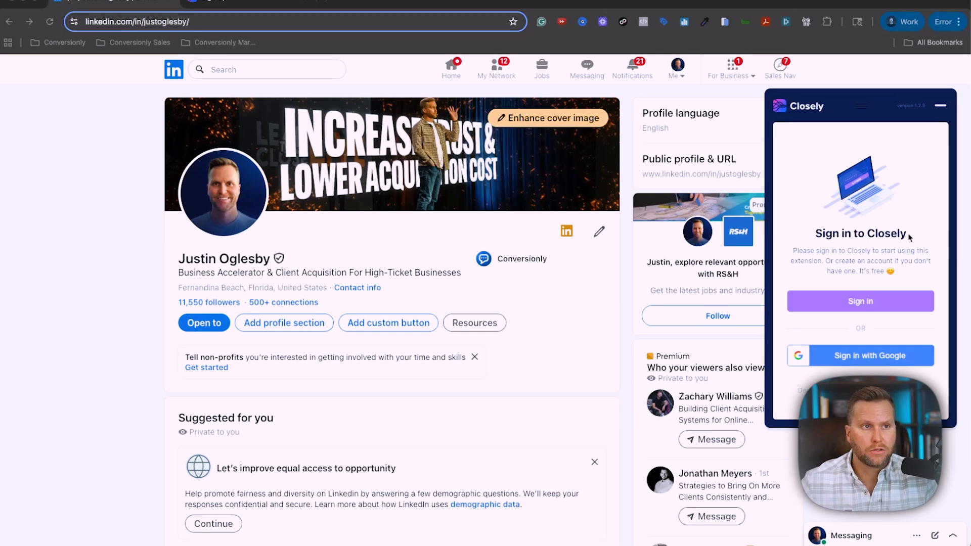
Switch from the LinkedIn profile to the Closely sign-up page tab.
{"action": "left_click", "coordinate": [258, 4]}
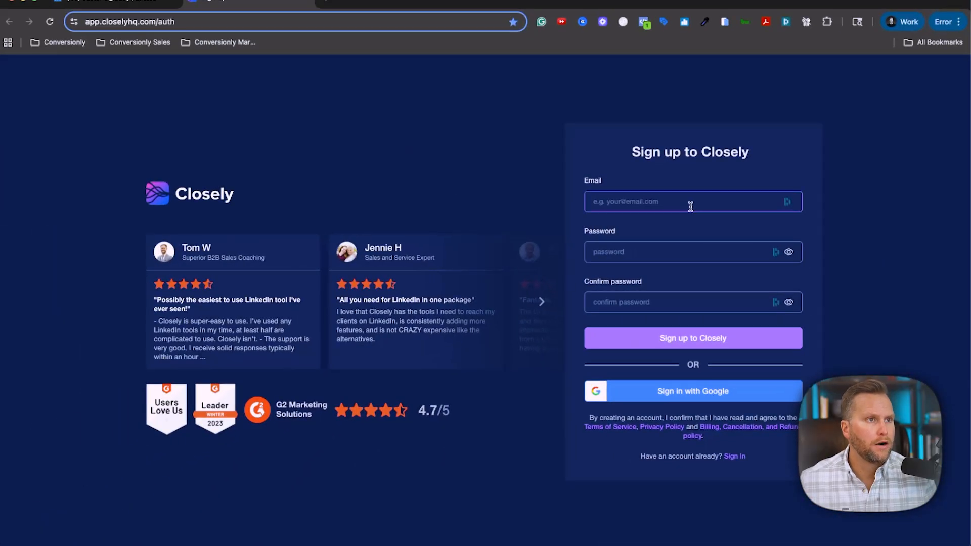
Enter the sign-up e-mail address and the account password in both password fields.
{"action": "left_click", "coordinate": [690, 206]}
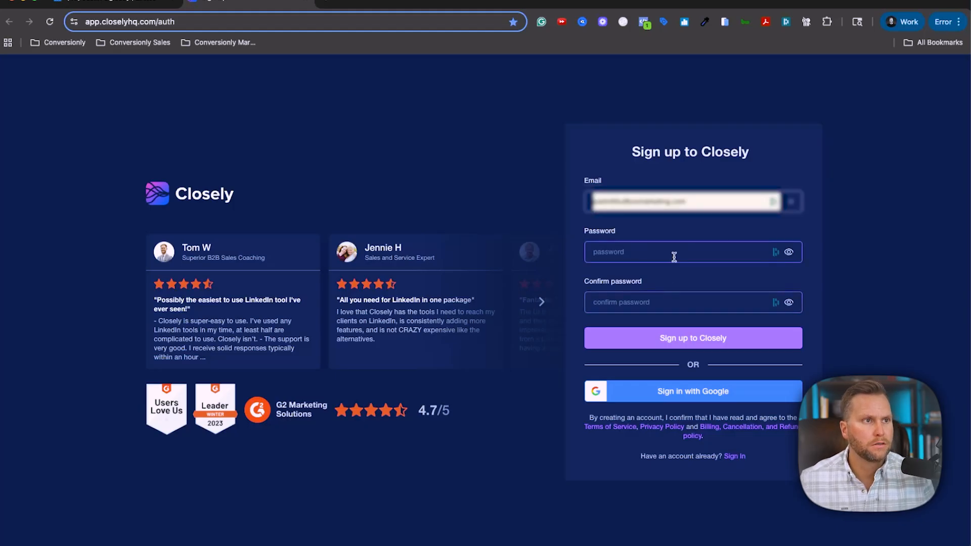
{"action": "left_click", "coordinate": [674, 257]}
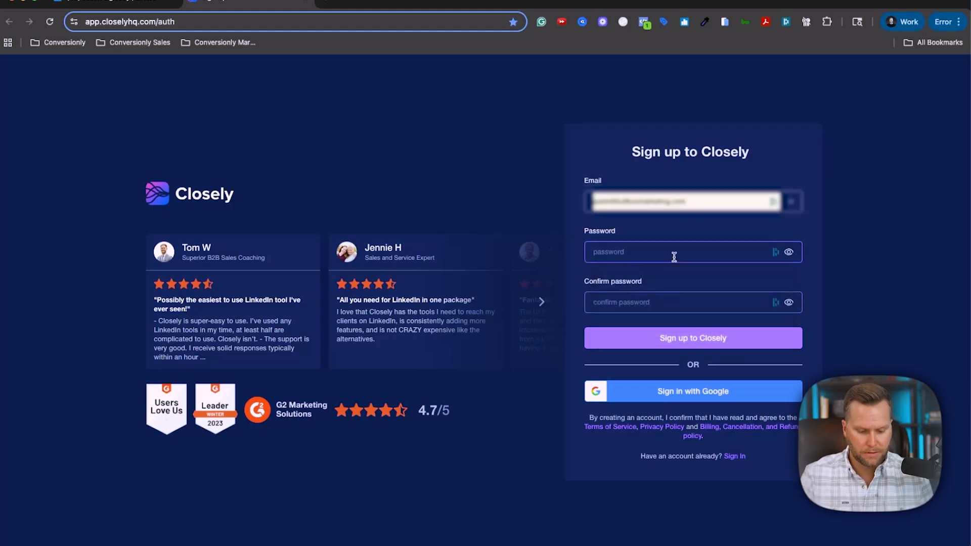
{"action": "type", "text": "**********"}
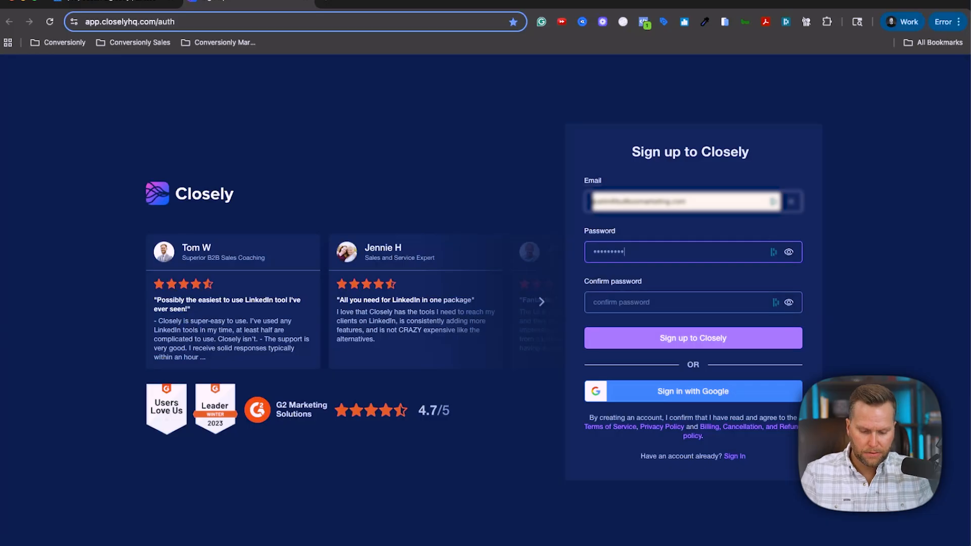
{"action": "key", "text": "Tab"}
{"action": "type", "text": "*****"}
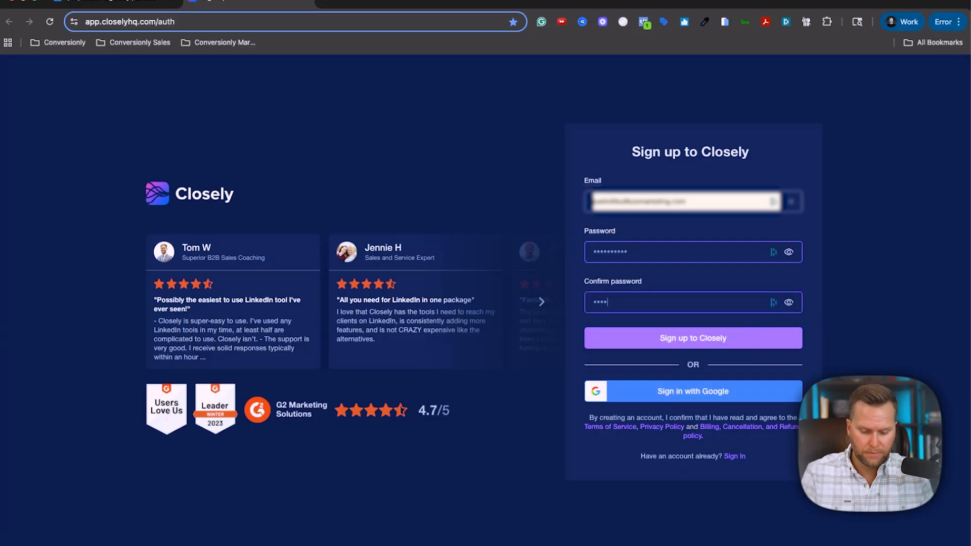
{"action": "type", "text": "***"}
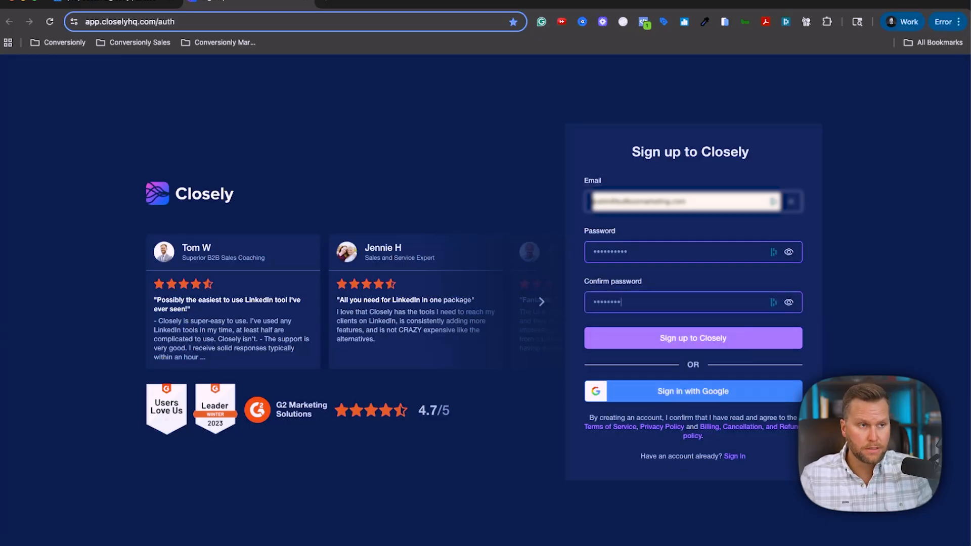
{"action": "key", "text": "BackSpace"}
{"action": "key", "text": "BackSpace"}
{"action": "key", "text": "BackSpace"}
{"action": "key", "text": "BackSpace"}
{"action": "key", "text": "BackSpace"}
{"action": "key", "text": "BackSpace"}
{"action": "type", "text": "******"}
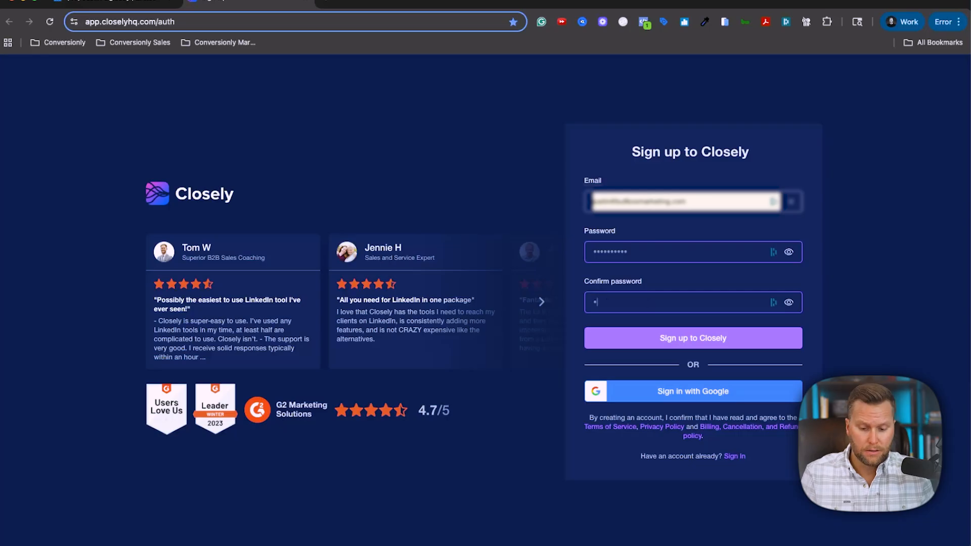
{"action": "type", "text": "****"}
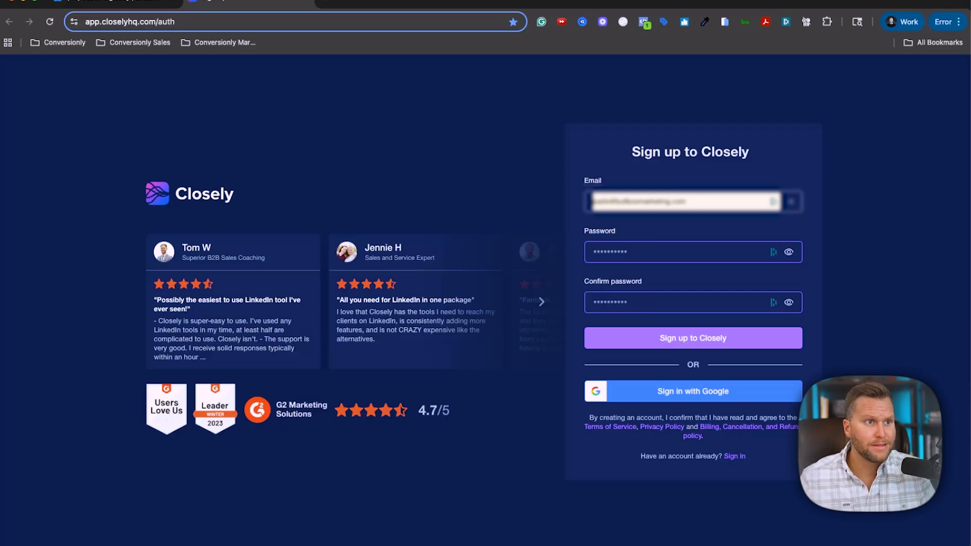
Create the Closely account and verify its e-mail address from the message link.
{"action": "left_click", "coordinate": [697, 332]}
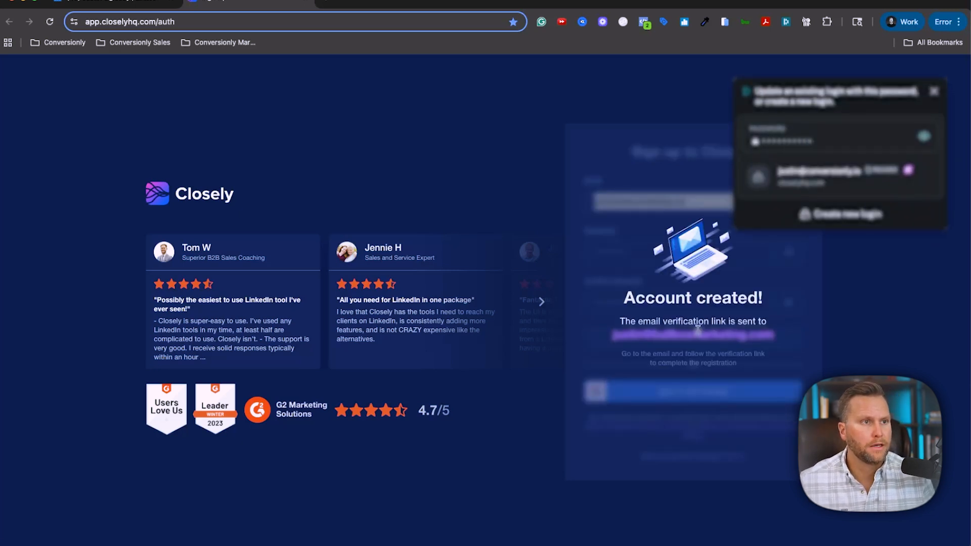
{"action": "left_click", "coordinate": [934, 91]}
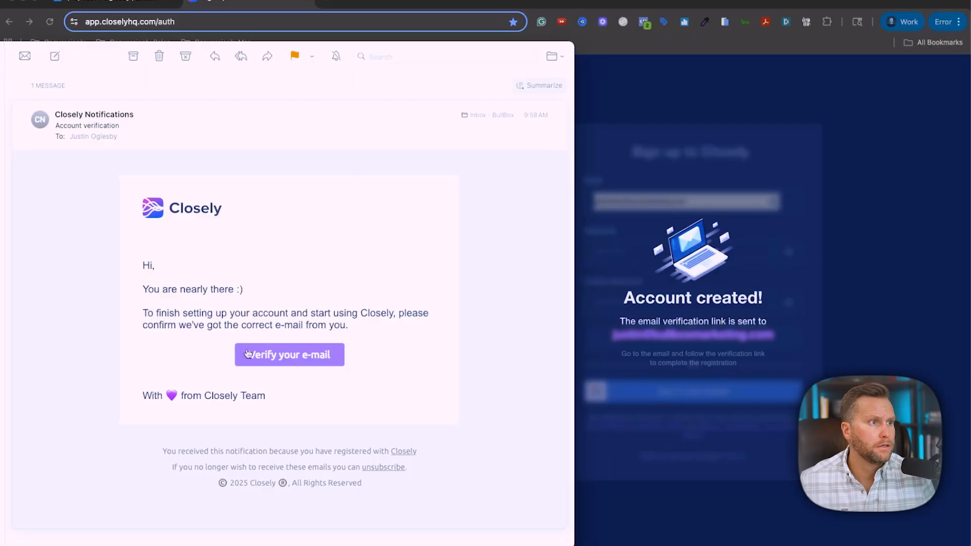
{"action": "left_click", "coordinate": [248, 354]}
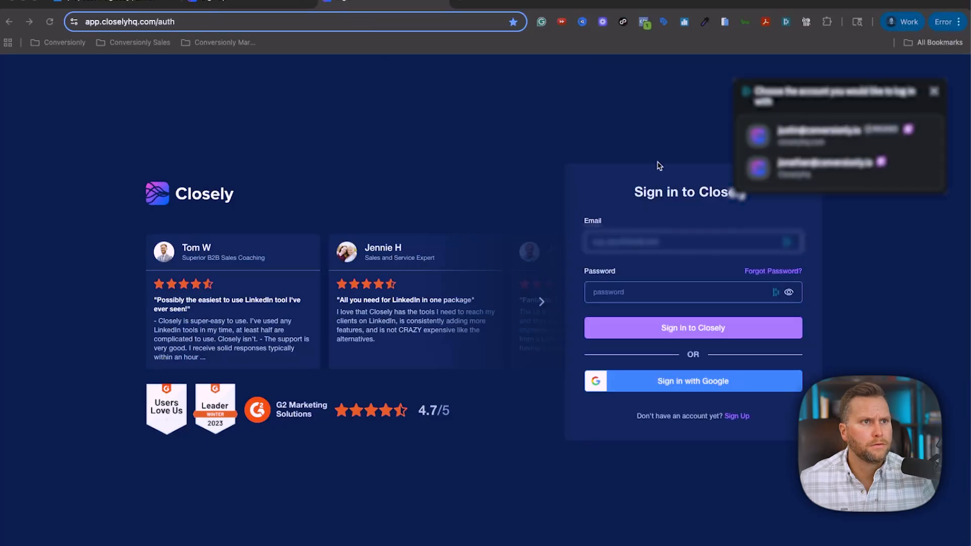
Sign in to Closely with the account e-mail and password.
{"action": "left_click", "coordinate": [667, 242]}
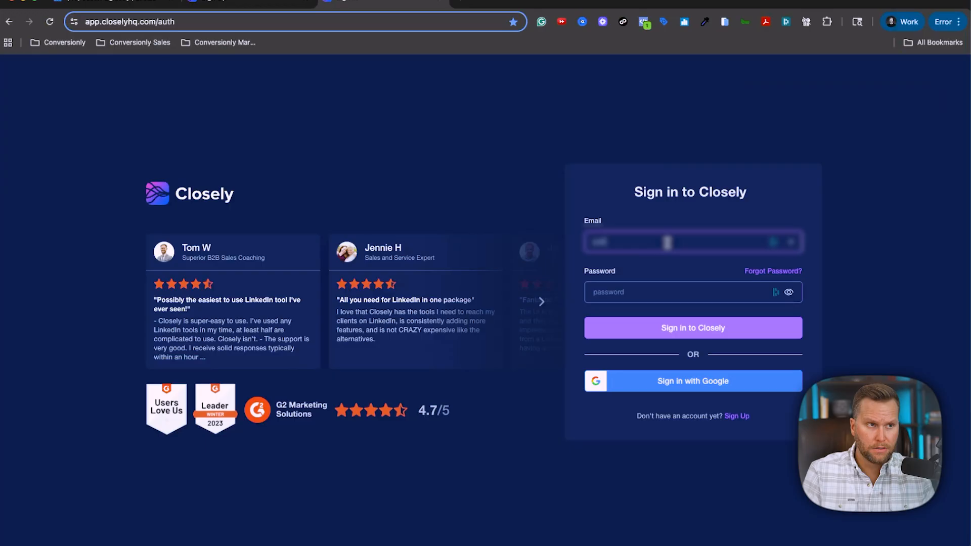
{"action": "type", "text": "caleb@"}
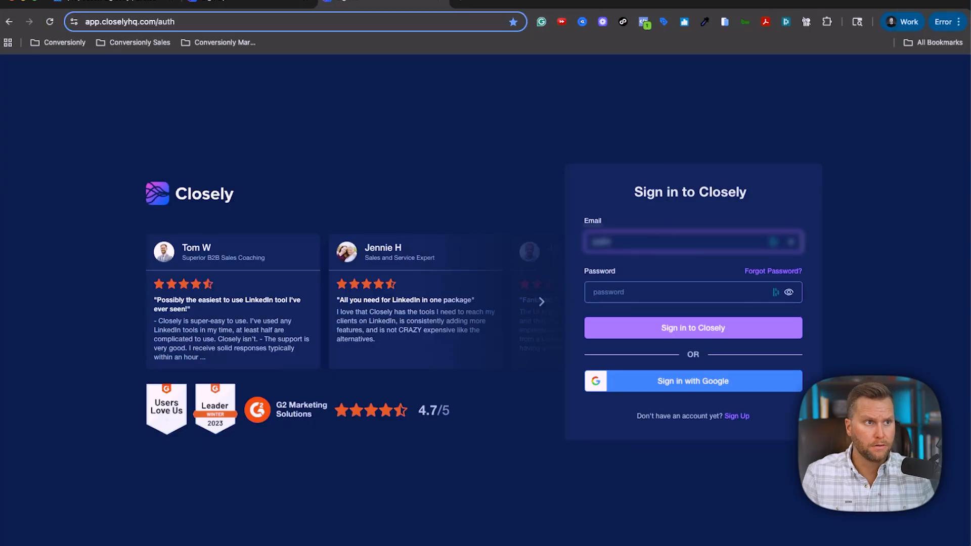
{"action": "type", "text": "..."}
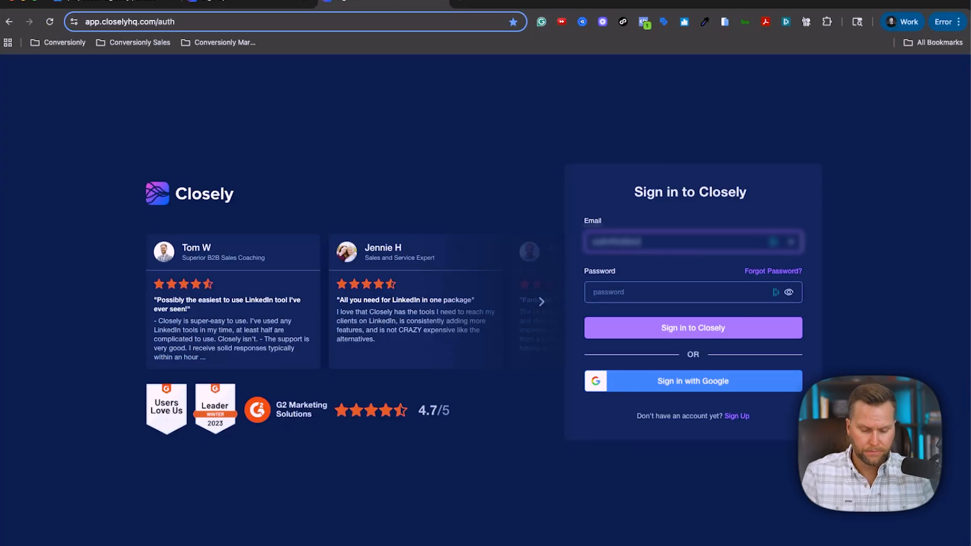
{"action": "type", "text": "..."}
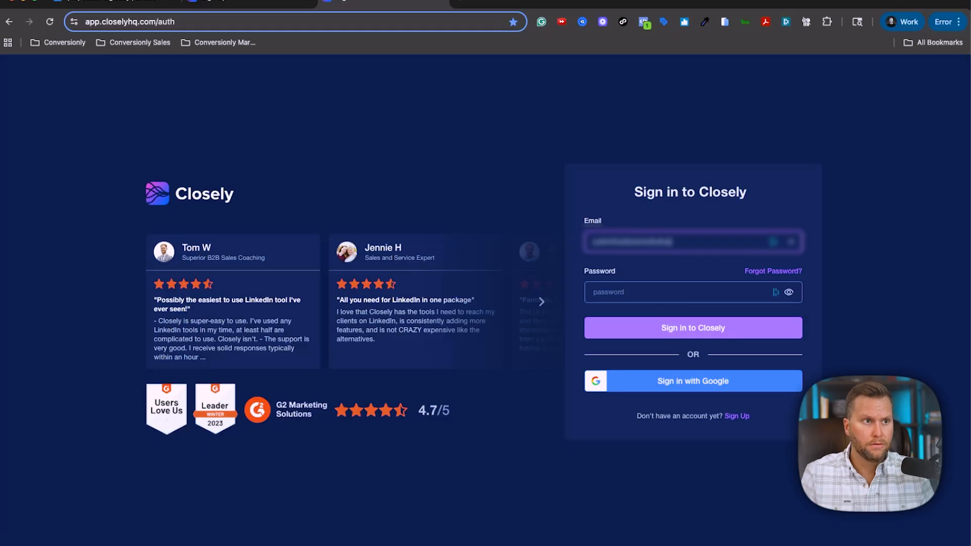
{"action": "key", "text": "BackSpace"}
{"action": "key", "text": "BackSpace"}
{"action": "key", "text": "BackSpace"}
{"action": "type", "text": ".net"}
{"action": "key", "text": "Tab"}
{"action": "type", "text": "•••••••"}
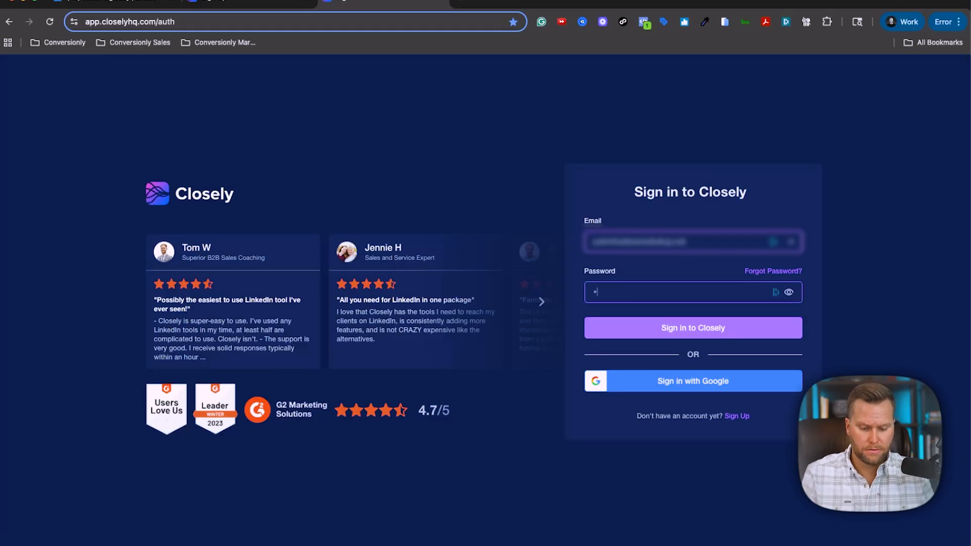
{"action": "type", "text": "•••"}
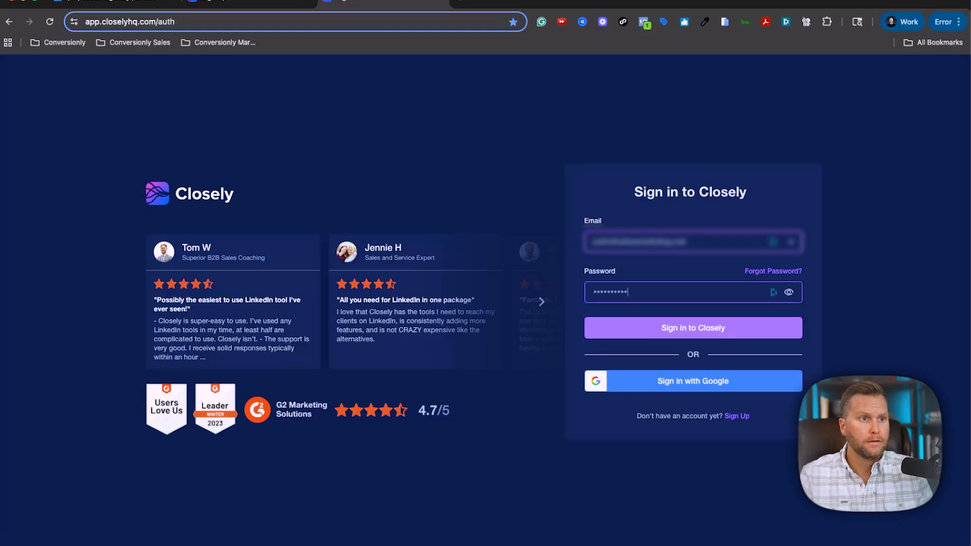
{"action": "key", "text": "Return"}
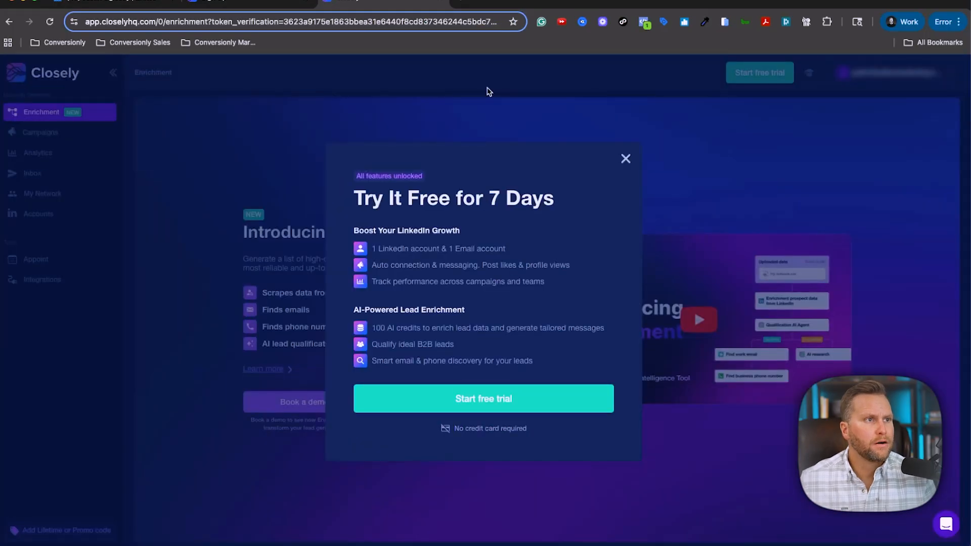
Dismiss the free-trial offer and go to Integrations > Accounts.
{"action": "left_click", "coordinate": [625, 159]}
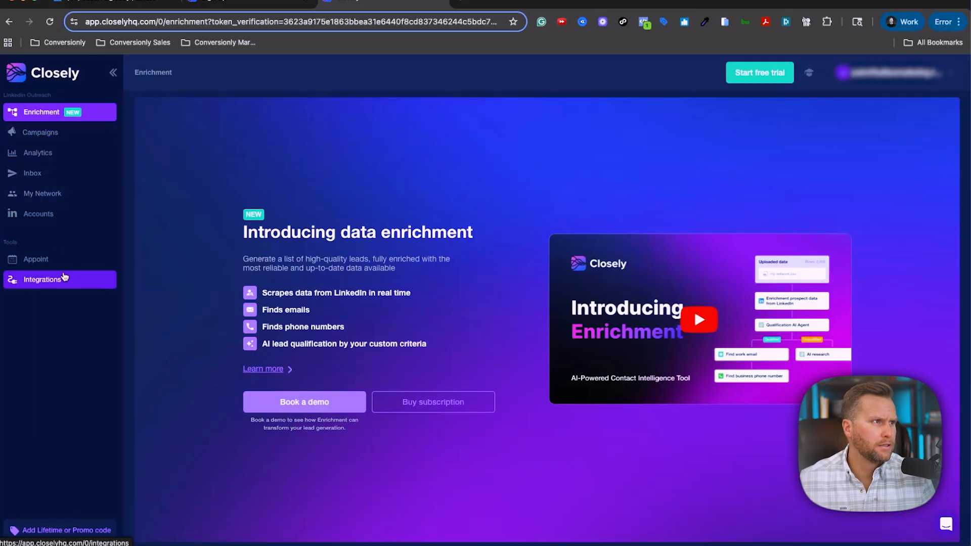
{"action": "left_click", "coordinate": [64, 276]}
{"action": "left_click", "coordinate": [43, 220]}
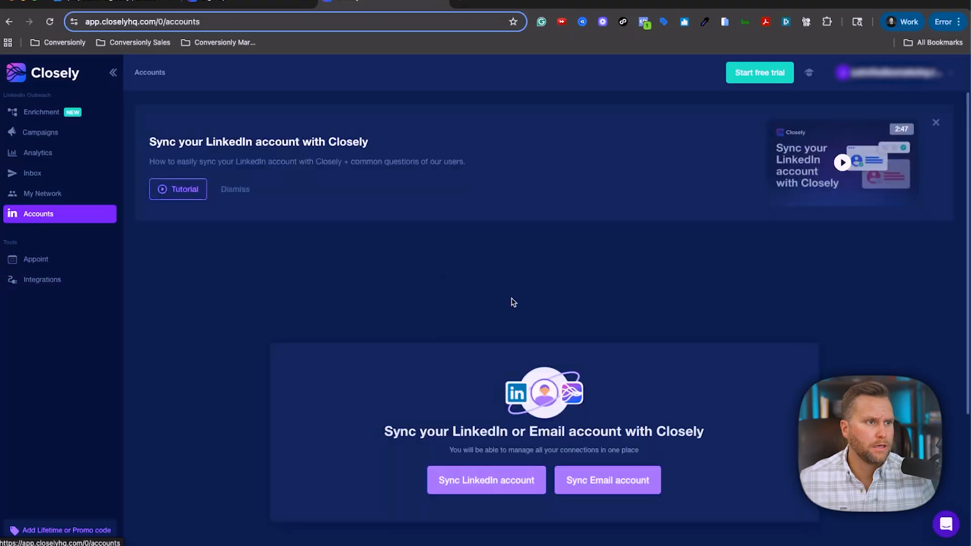
Start syncing a LinkedIn account and choose the Starter plan at $49/month.
{"action": "scroll", "coordinate": [511, 301], "scroll_direction": "down", "scroll_amount": 2}
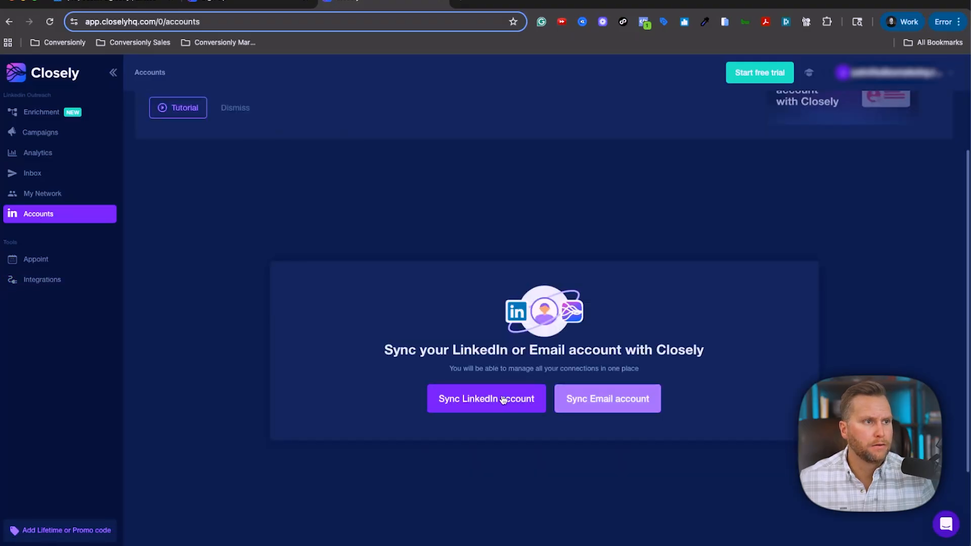
{"action": "left_click", "coordinate": [503, 400]}
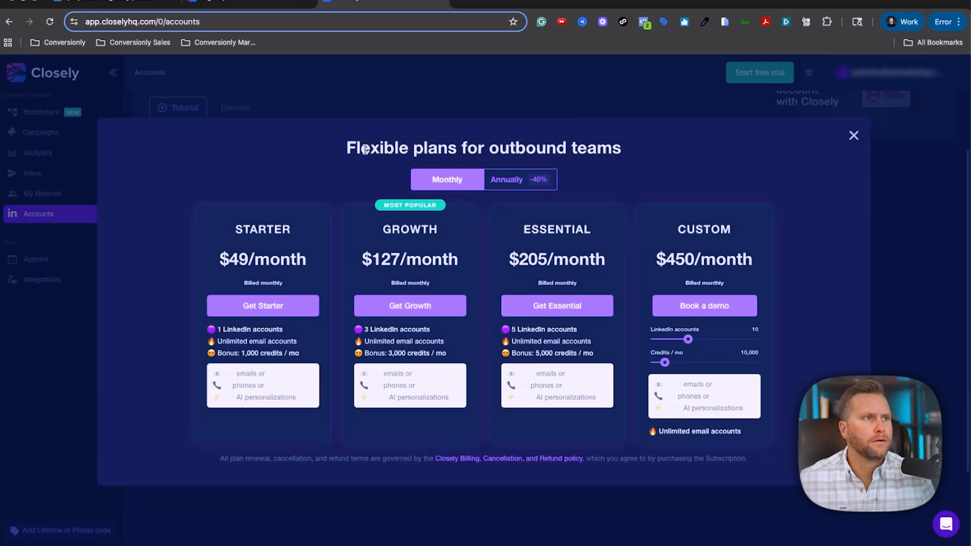
{"action": "left_click_drag", "start_coordinate": [348, 148], "coordinate": [646, 155]}
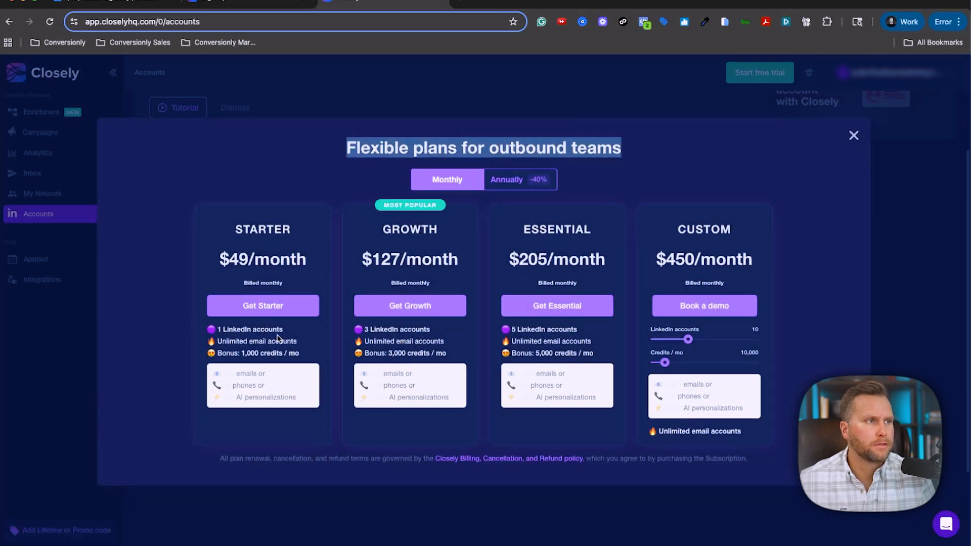
{"action": "left_click", "coordinate": [282, 310]}
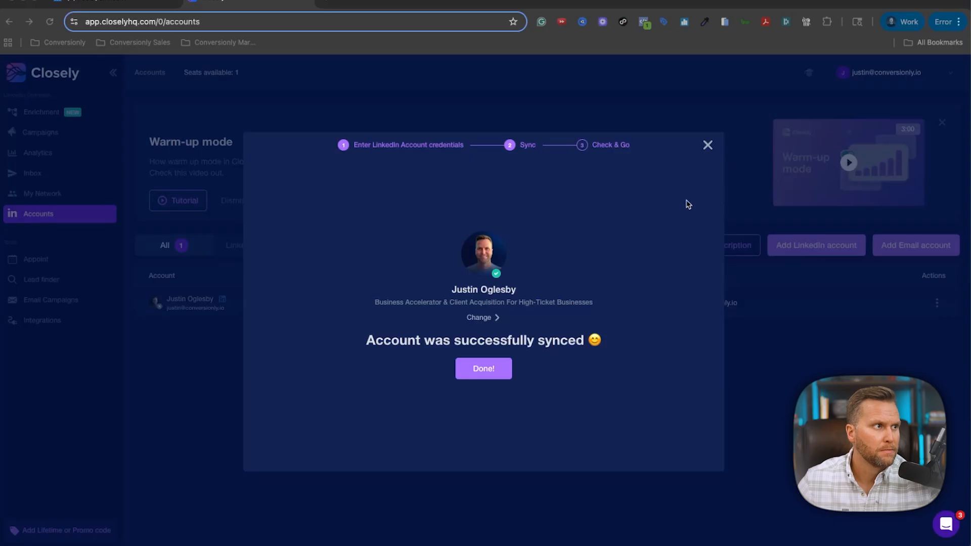
Finish the LinkedIn sync and open the account's settings to review its limits and warm-up mode.
{"action": "left_click", "coordinate": [483, 368]}
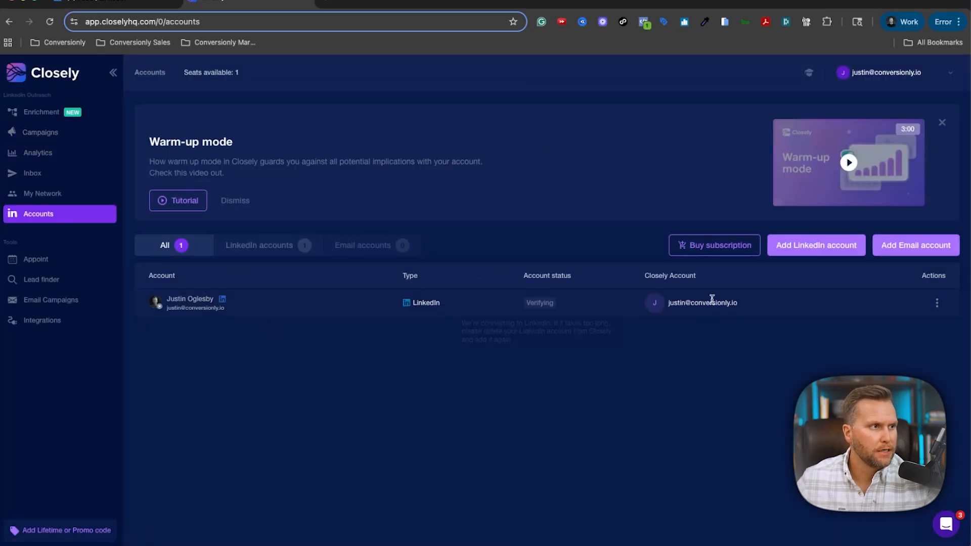
{"action": "left_click", "coordinate": [937, 304]}
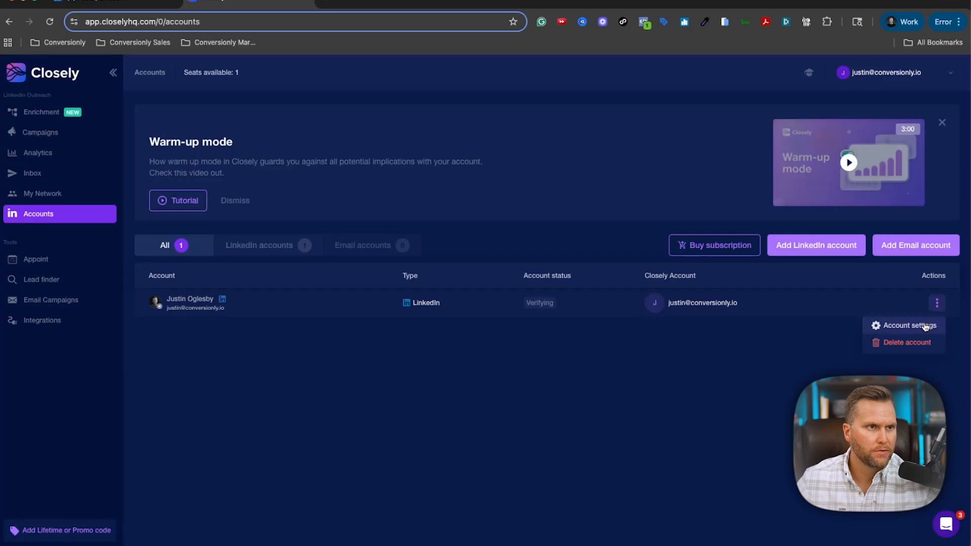
{"action": "left_click", "coordinate": [903, 325]}
{"action": "scroll", "coordinate": [458, 251], "scroll_direction": "down", "scroll_amount": 1}
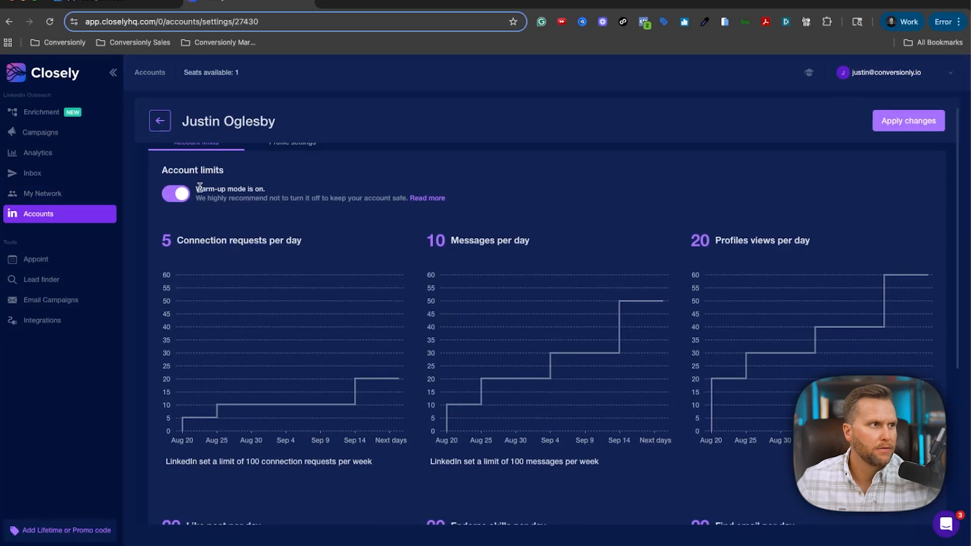
{"action": "left_click_drag", "start_coordinate": [198, 189], "coordinate": [299, 193]}
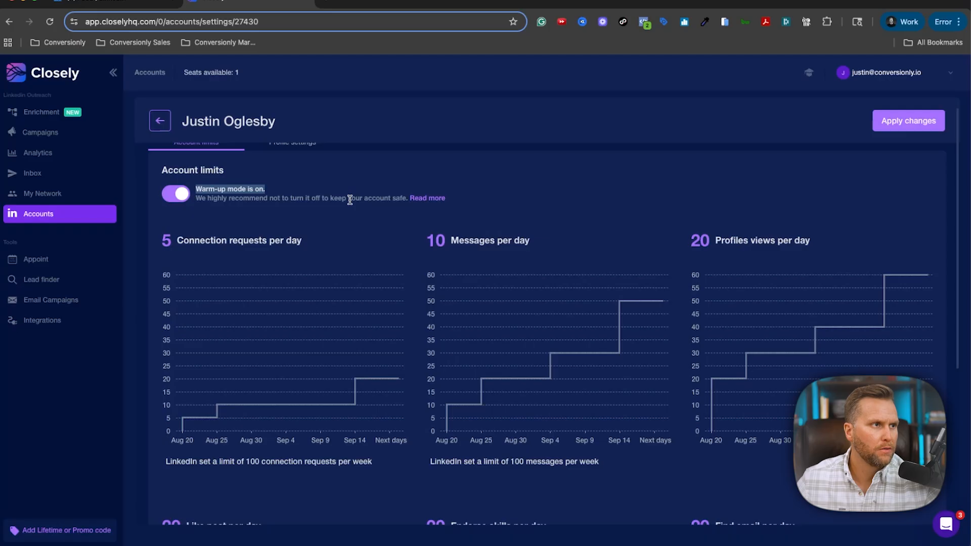
{"action": "scroll", "coordinate": [428, 231], "scroll_direction": "down", "scroll_amount": 5}
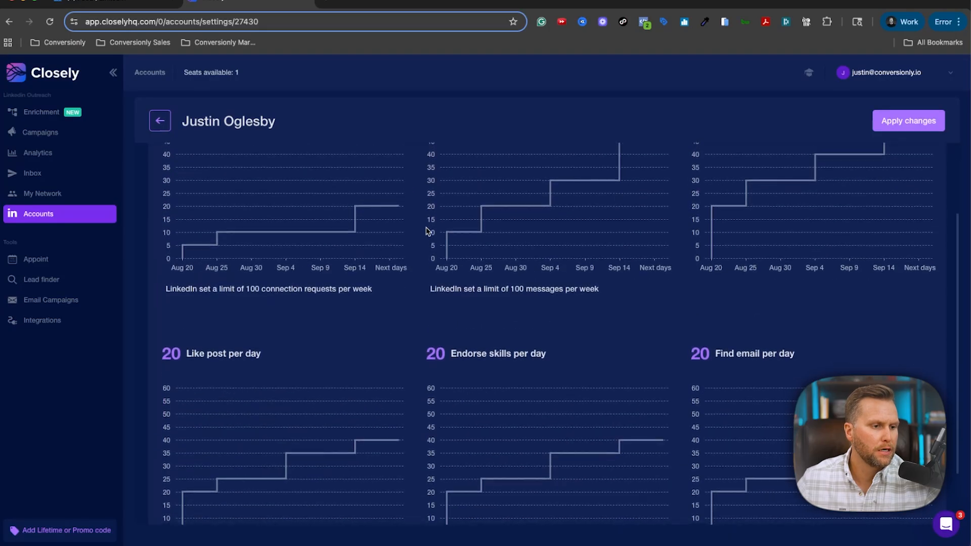
{"action": "scroll", "coordinate": [427, 232], "scroll_direction": "up", "scroll_amount": 5}
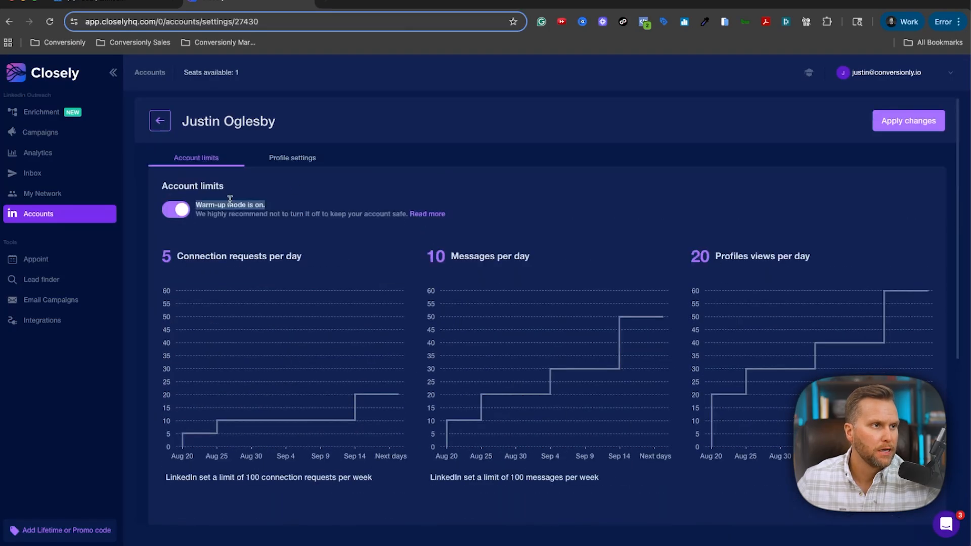
Review the account's Profile settings, including Mon–Fri 09:00–21:00 working hours.
{"action": "left_click", "coordinate": [301, 162]}
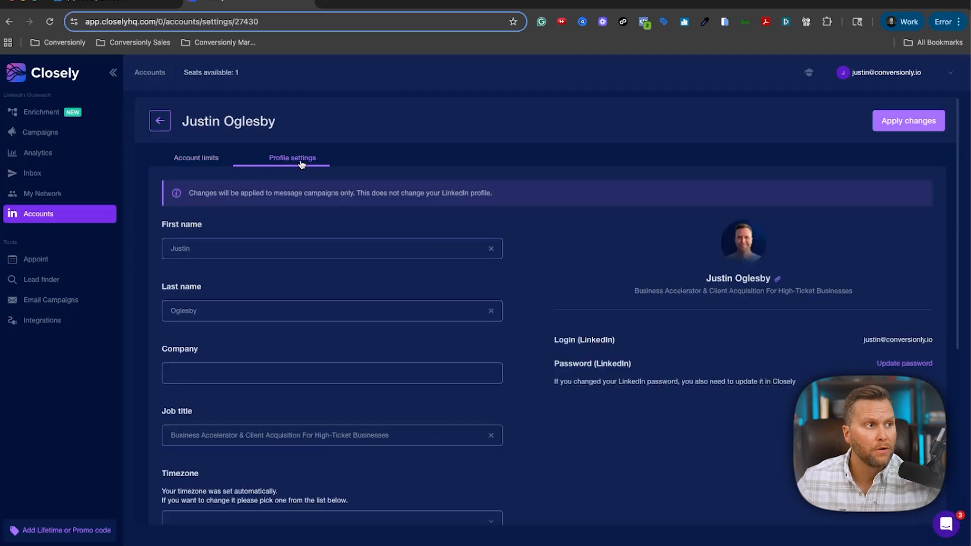
{"action": "scroll", "coordinate": [340, 247], "scroll_direction": "down", "scroll_amount": 5}
{"action": "scroll", "coordinate": [340, 247], "scroll_direction": "down", "scroll_amount": 2}
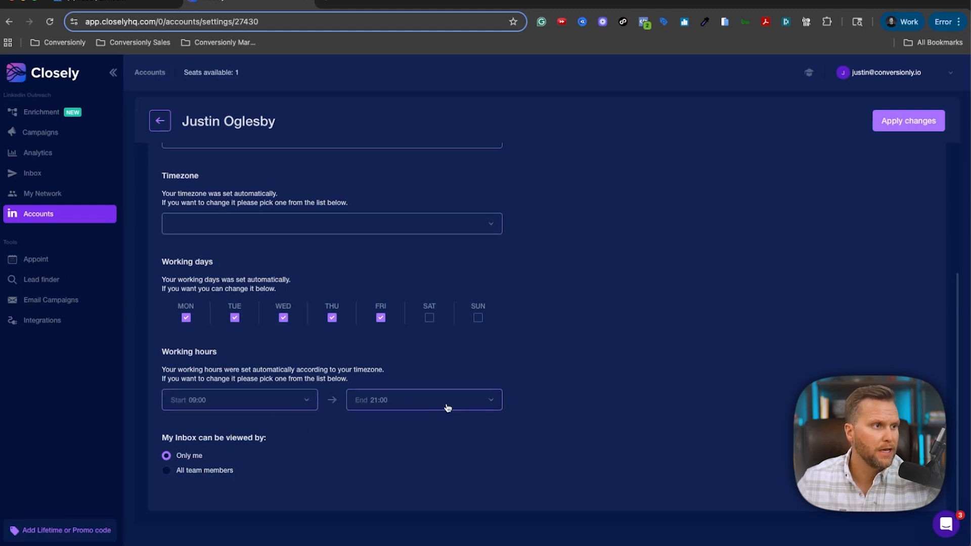
{"action": "scroll", "coordinate": [366, 412], "scroll_direction": "up", "scroll_amount": 6}
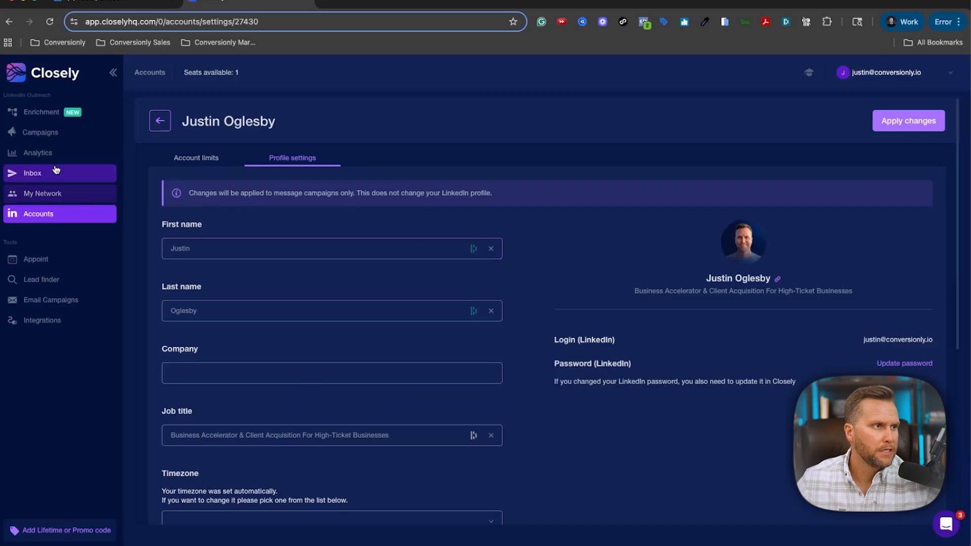
Create a new LinkedIn campaign and advance it to the Audience step's search-link option.
{"action": "left_click", "coordinate": [44, 141]}
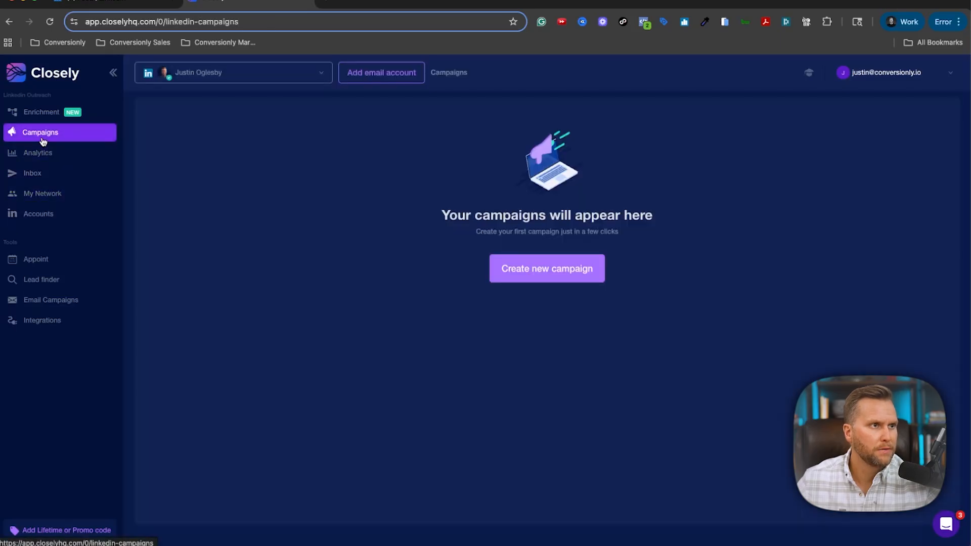
{"action": "left_click", "coordinate": [568, 270]}
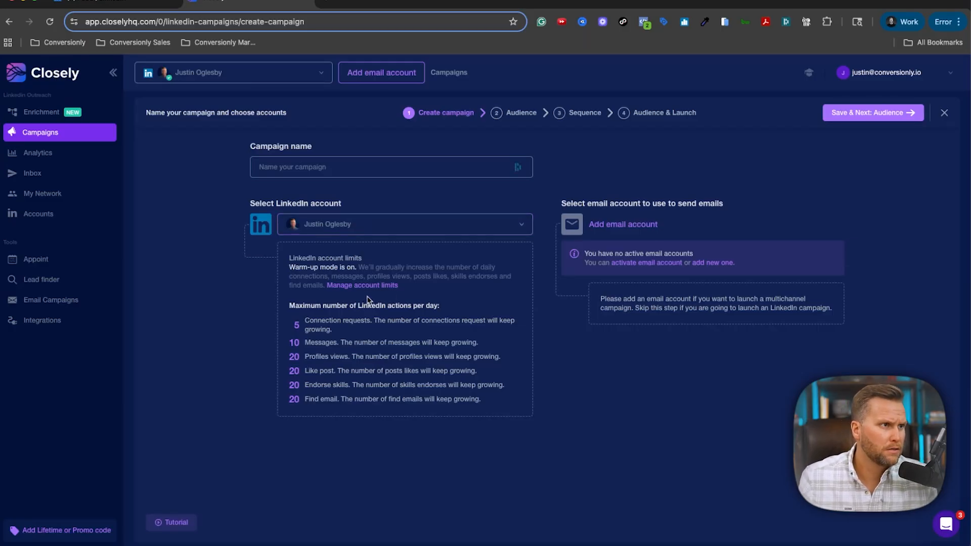
{"action": "left_click", "coordinate": [877, 116]}
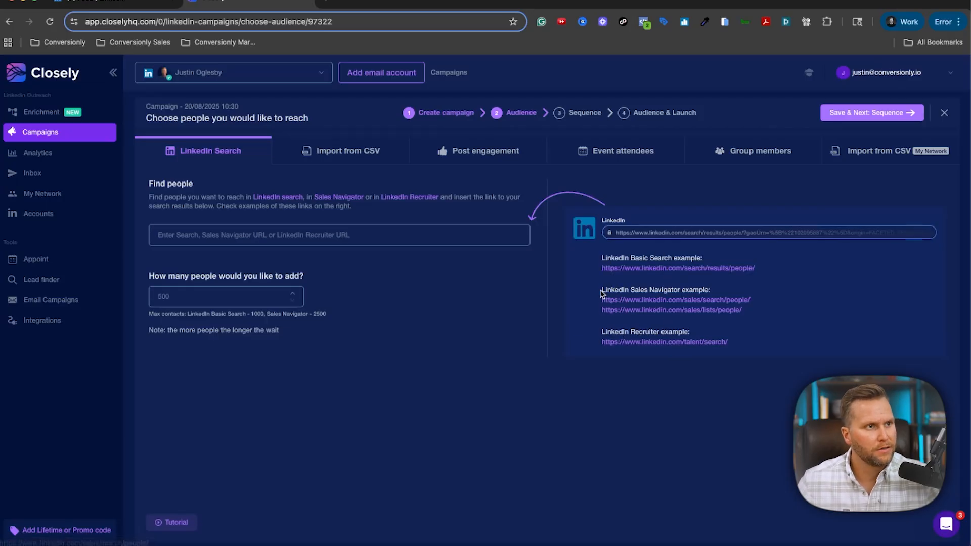
{"action": "left_click_drag", "start_coordinate": [601, 291], "coordinate": [680, 292]}
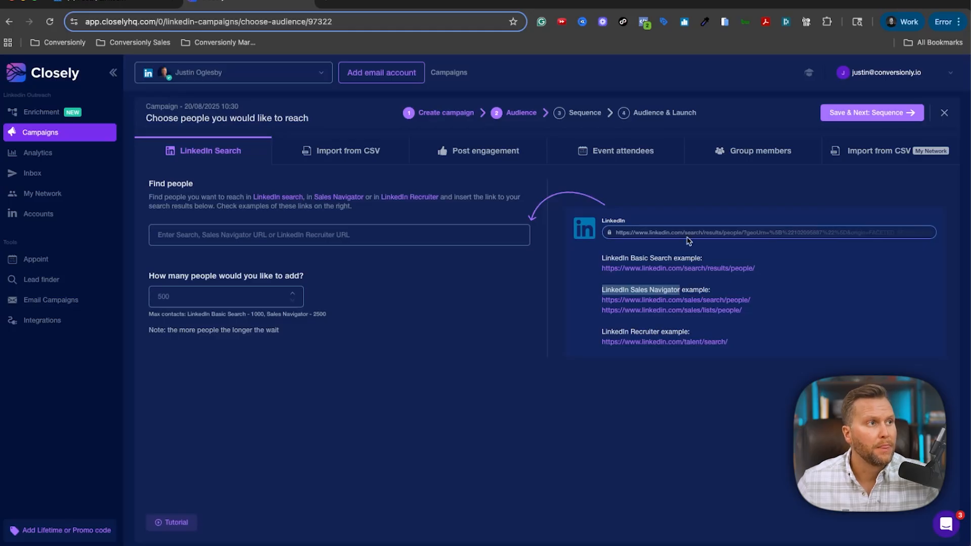
{"action": "left_click", "coordinate": [185, 231]}
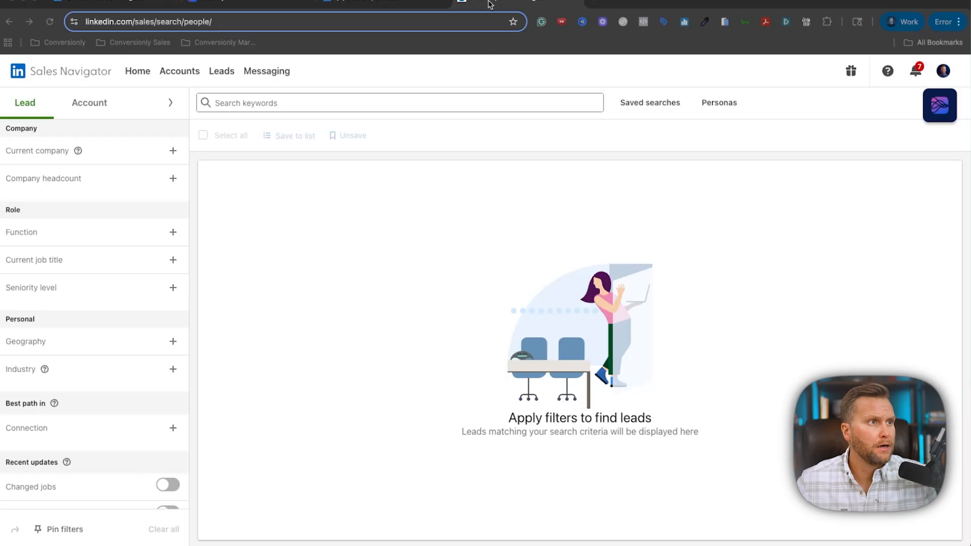
In the LinkedIn people search filters, tick Software Engineer hiring, United States and English.
{"action": "left_click", "coordinate": [391, 6]}
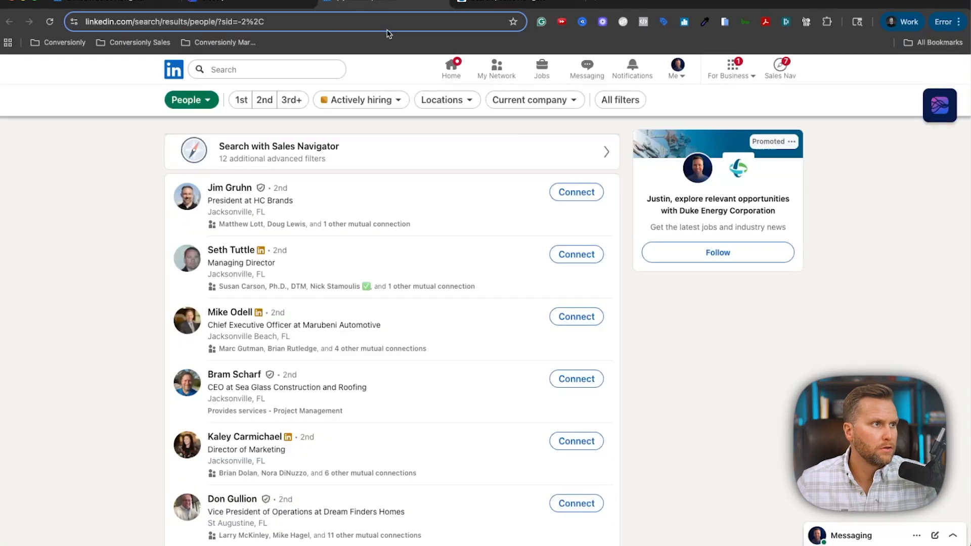
{"action": "left_click", "coordinate": [291, 7]}
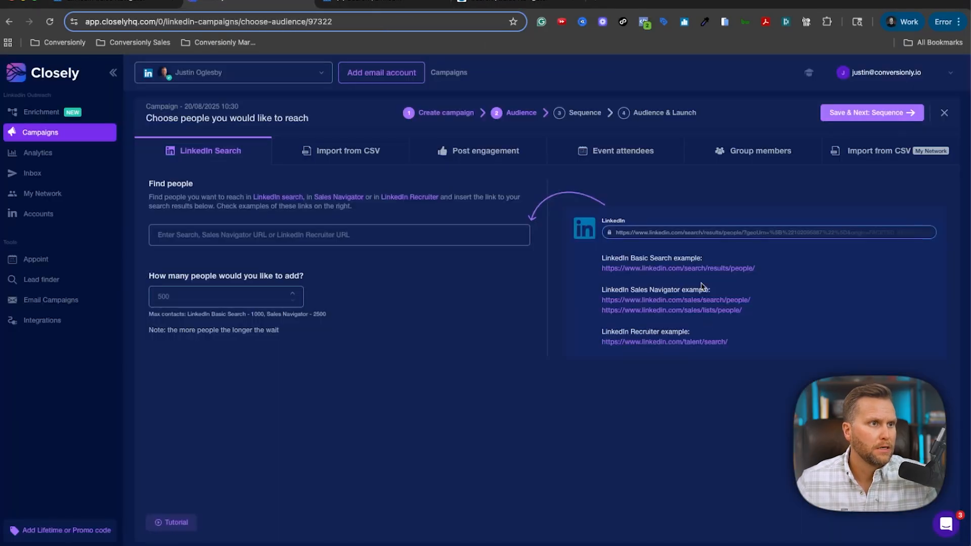
{"action": "left_click", "coordinate": [346, 4]}
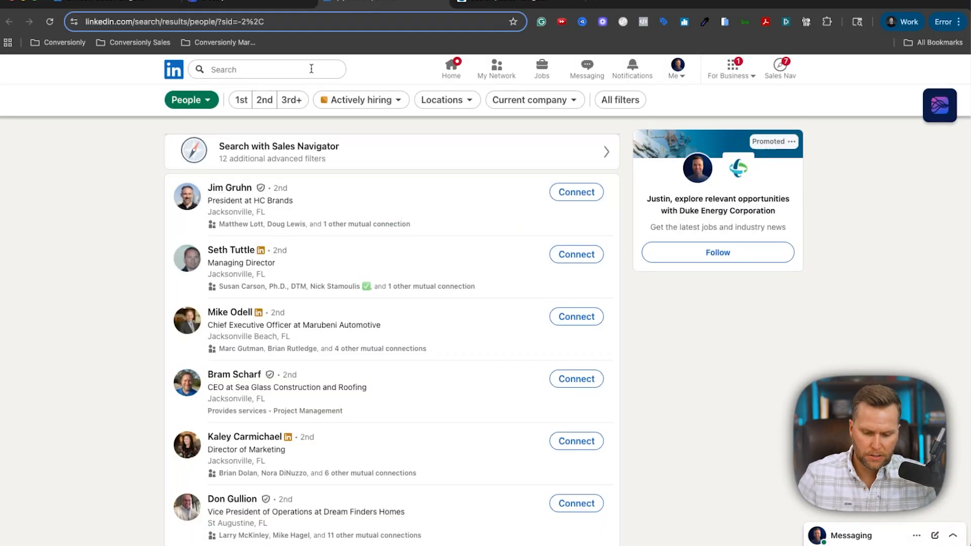
{"action": "left_click", "coordinate": [619, 100]}
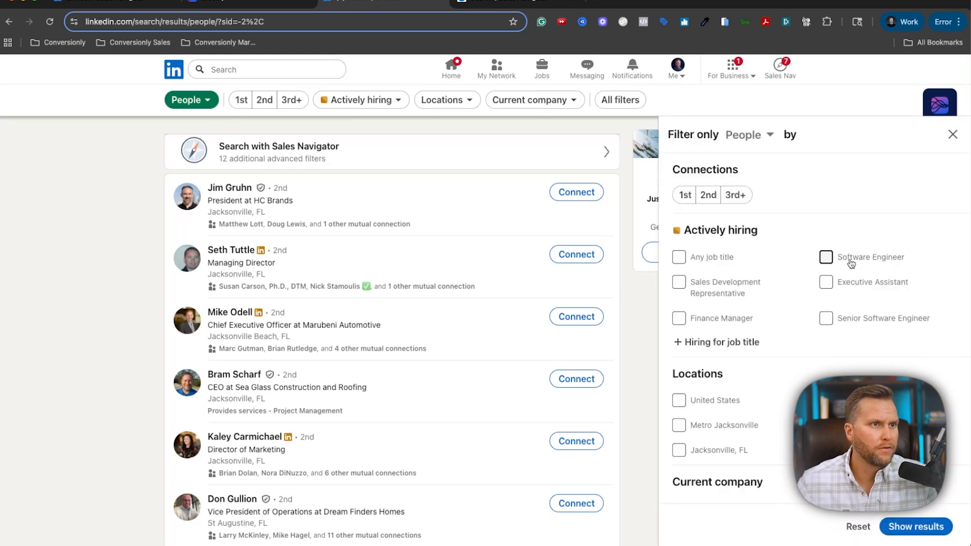
{"action": "scroll", "coordinate": [801, 259], "scroll_direction": "down", "scroll_amount": 1}
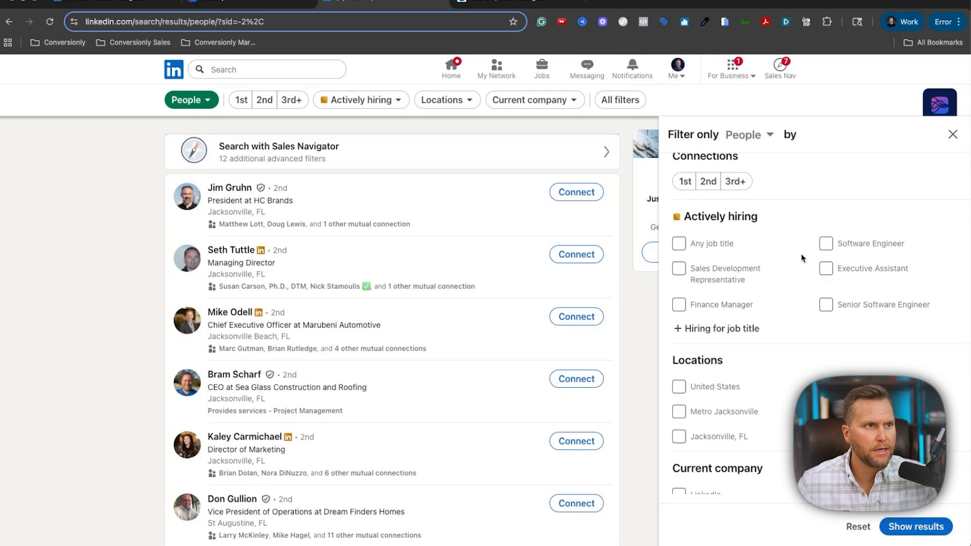
{"action": "left_click", "coordinate": [825, 244]}
{"action": "left_click", "coordinate": [679, 387]}
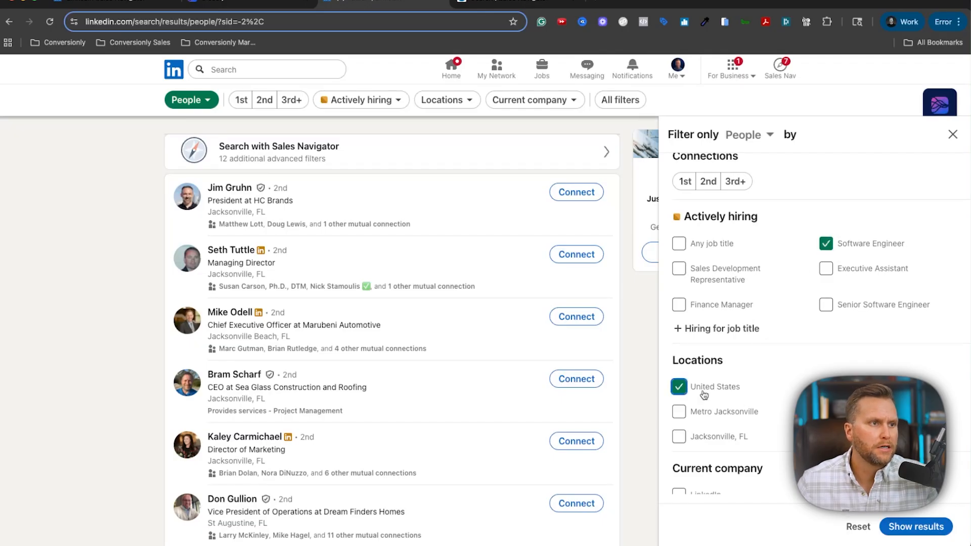
{"action": "scroll", "coordinate": [704, 394], "scroll_direction": "down", "scroll_amount": 5}
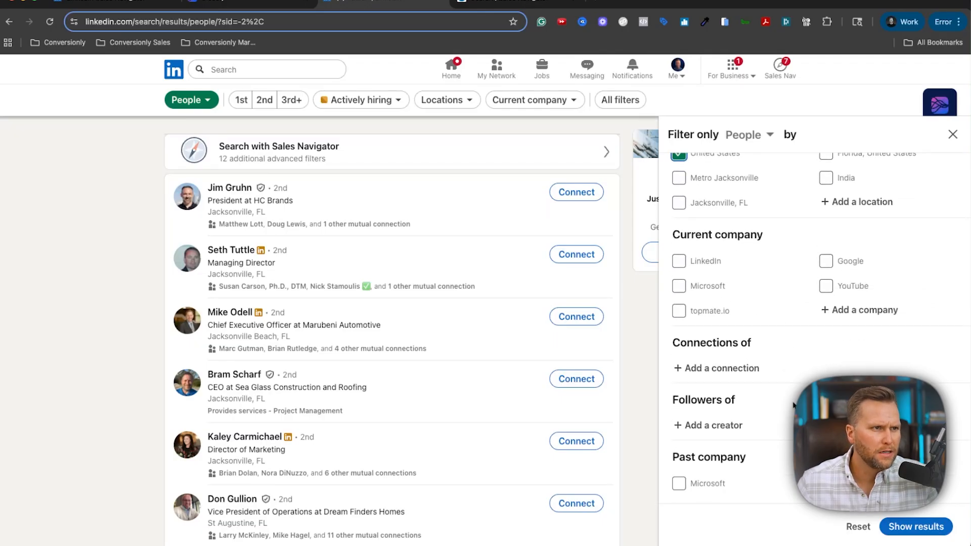
{"action": "scroll", "coordinate": [793, 405], "scroll_direction": "down", "scroll_amount": 6}
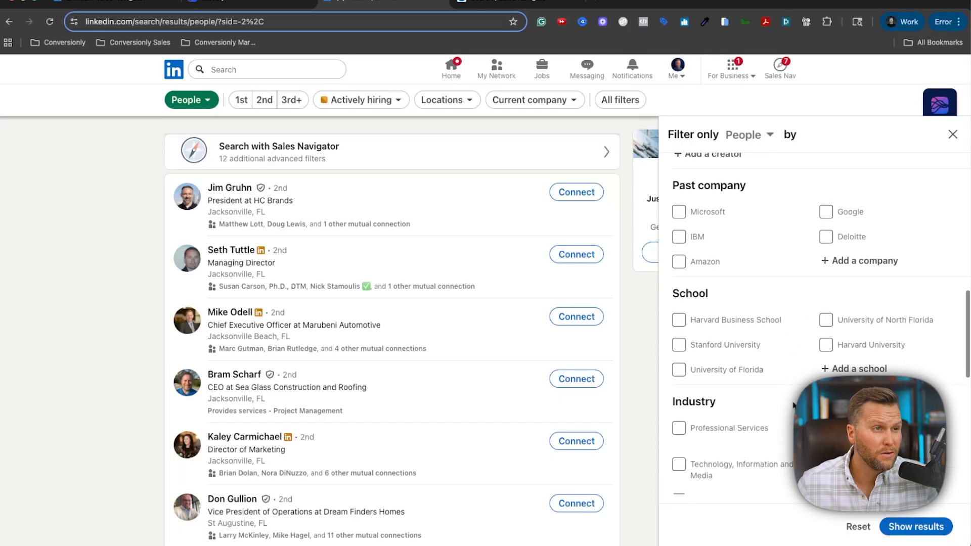
{"action": "scroll", "coordinate": [793, 404], "scroll_direction": "down", "scroll_amount": 5}
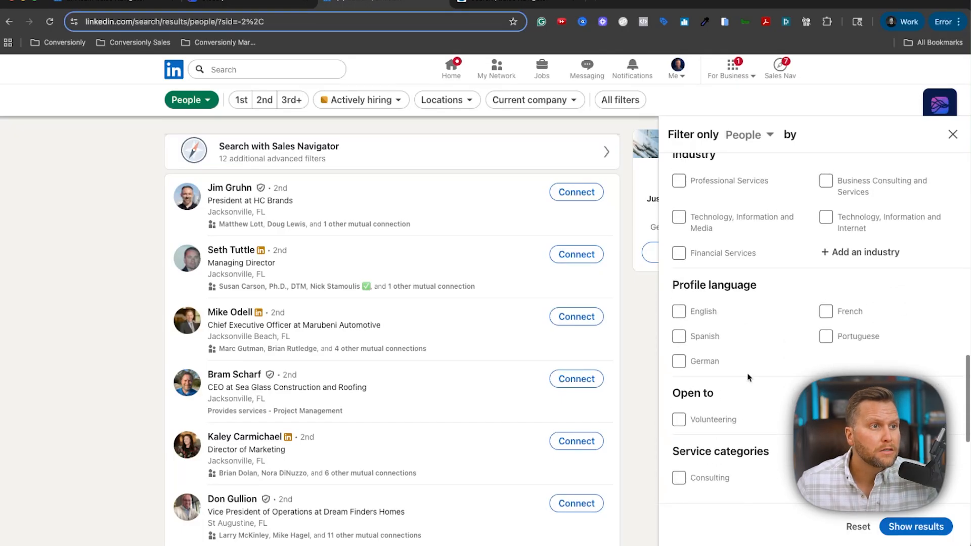
{"action": "left_click", "coordinate": [679, 311]}
Show the filtered results and copy the search link for the Closely campaign.
{"action": "scroll", "coordinate": [762, 344], "scroll_direction": "down", "scroll_amount": 3}
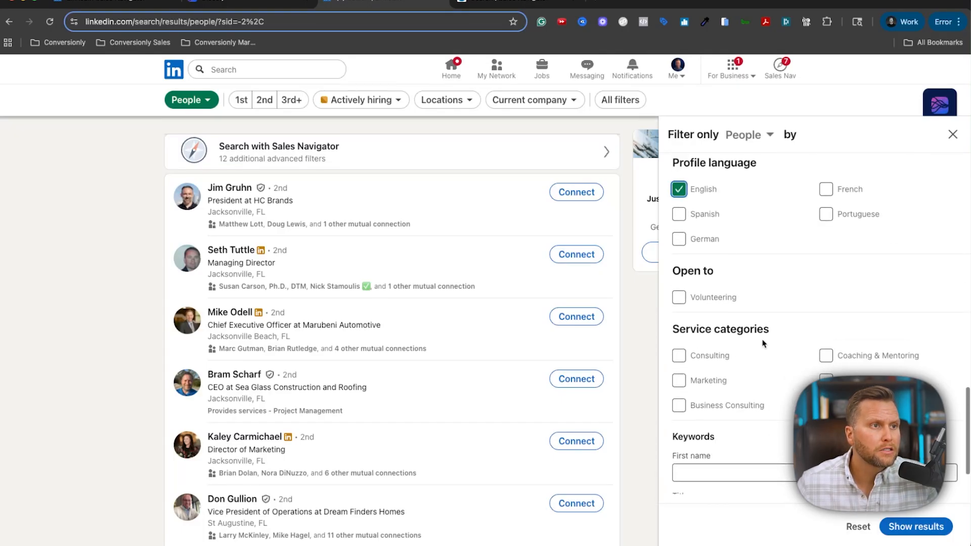
{"action": "scroll", "coordinate": [763, 343], "scroll_direction": "down", "scroll_amount": 2}
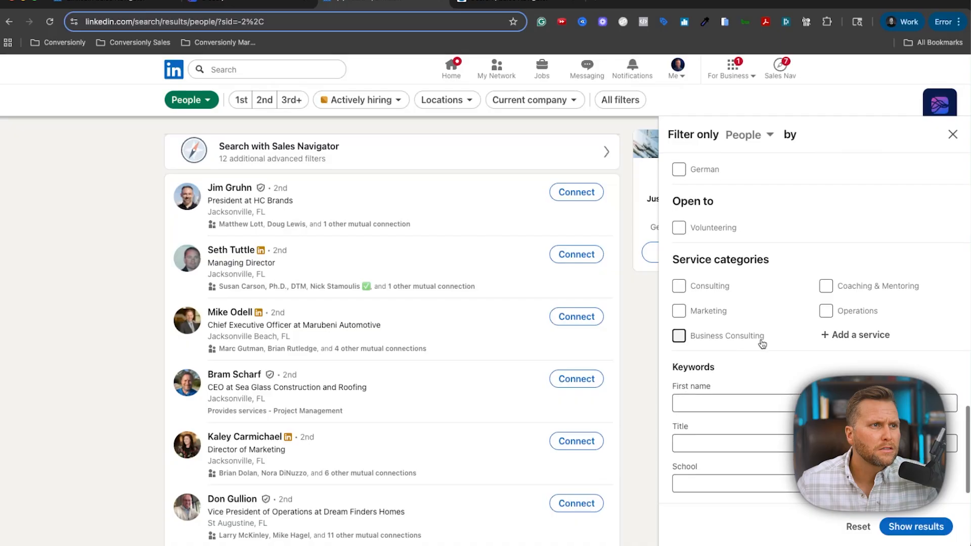
{"action": "scroll", "coordinate": [764, 344], "scroll_direction": "up", "scroll_amount": 10}
{"action": "scroll", "coordinate": [774, 346], "scroll_direction": "down", "scroll_amount": 5}
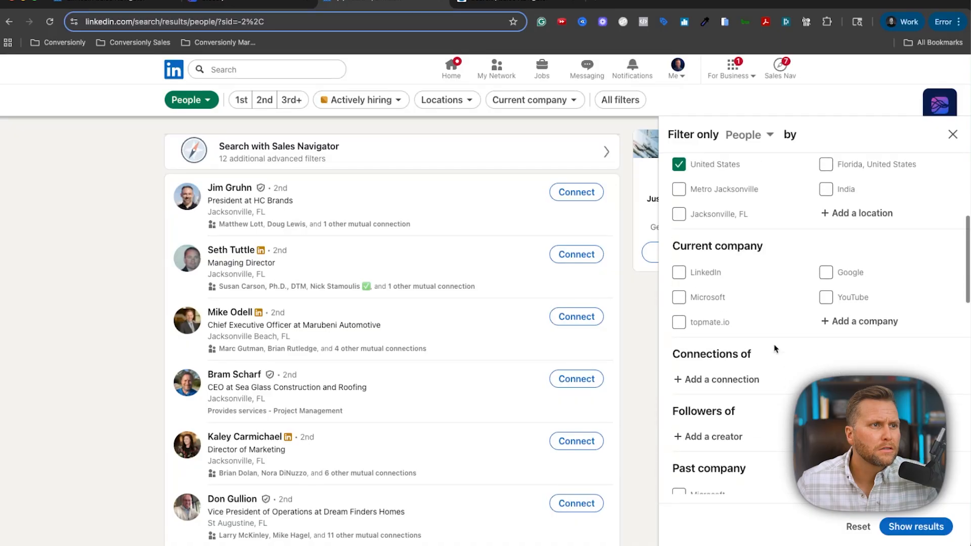
{"action": "scroll", "coordinate": [774, 348], "scroll_direction": "down", "scroll_amount": 5}
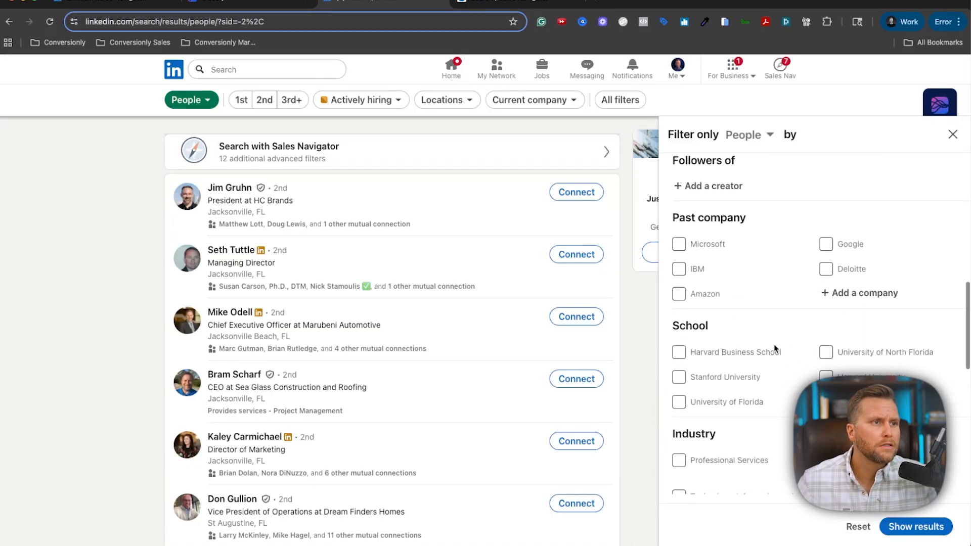
{"action": "scroll", "coordinate": [774, 348], "scroll_direction": "down", "scroll_amount": 1}
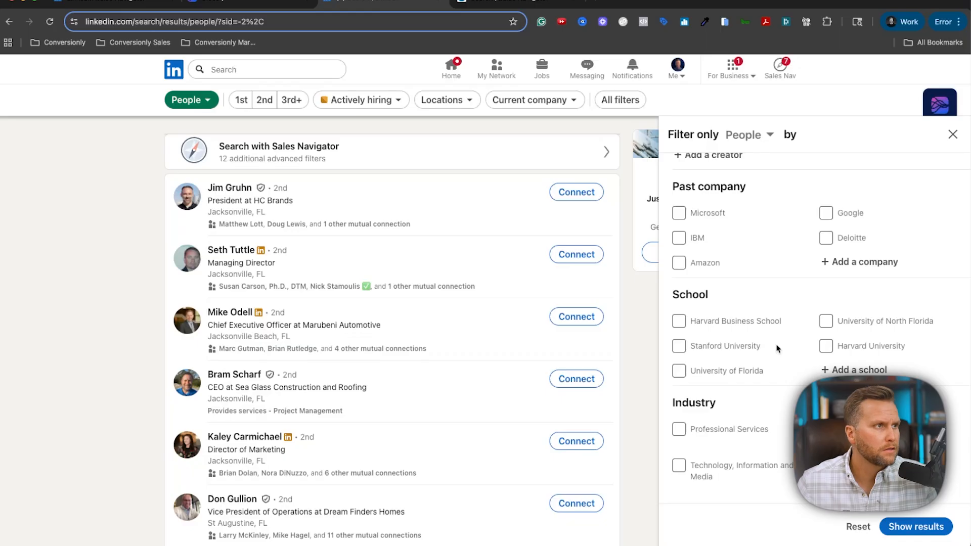
{"action": "left_click", "coordinate": [915, 526]}
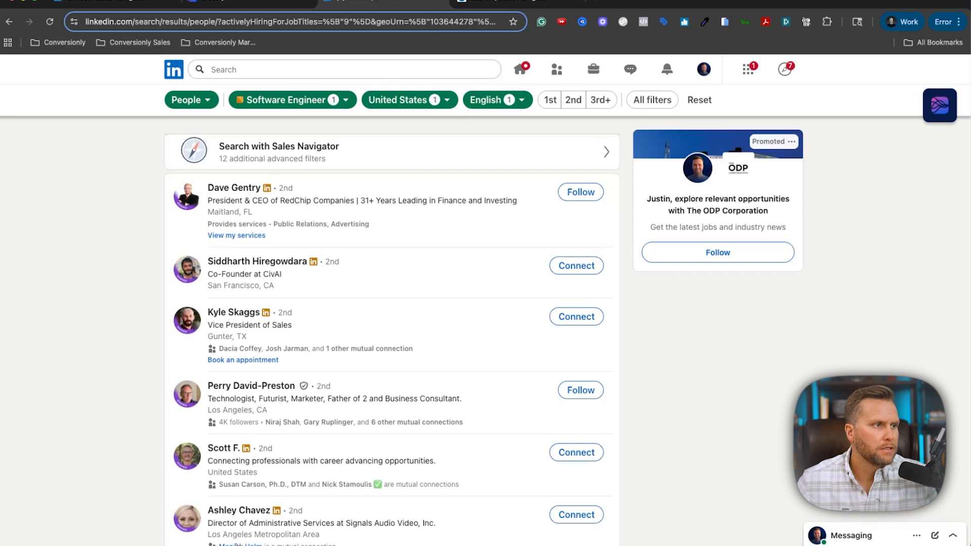
{"action": "left_click", "coordinate": [285, 21]}
{"action": "left_click", "coordinate": [262, 5]}
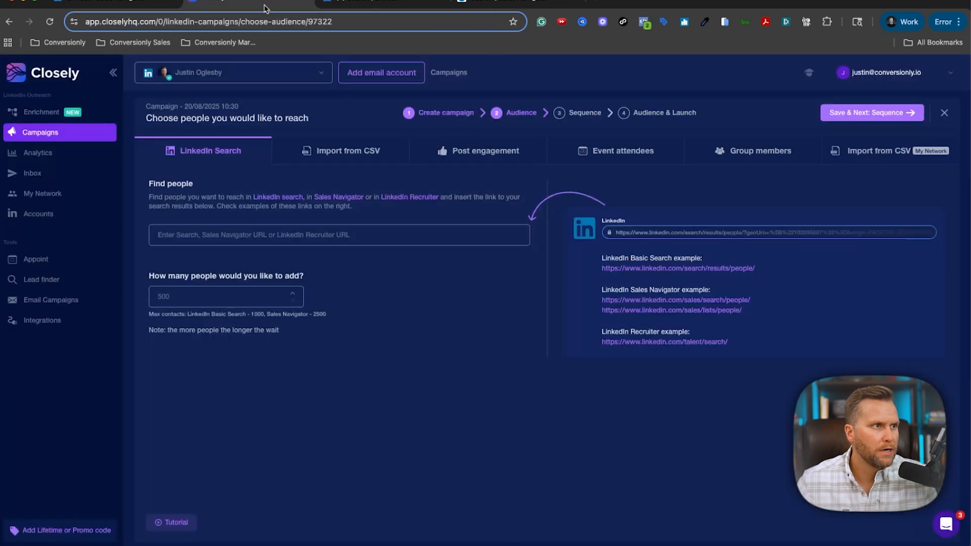
Paste the filtered LinkedIn search link into Closely's Find people field.
{"action": "left_click", "coordinate": [274, 235]}
{"action": "key", "text": "ctrl+v"}
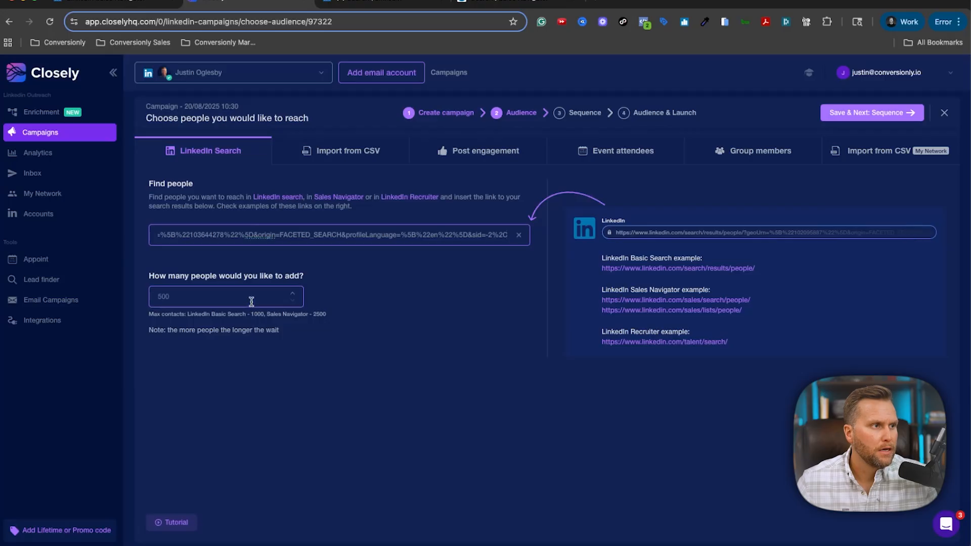
{"action": "left_click", "coordinate": [274, 298]}
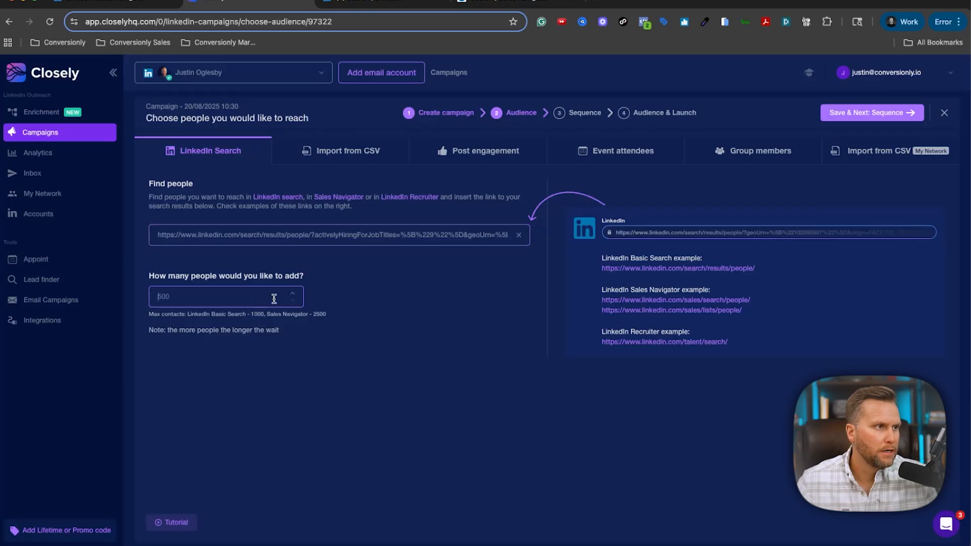
{"action": "left_click", "coordinate": [505, 5]}
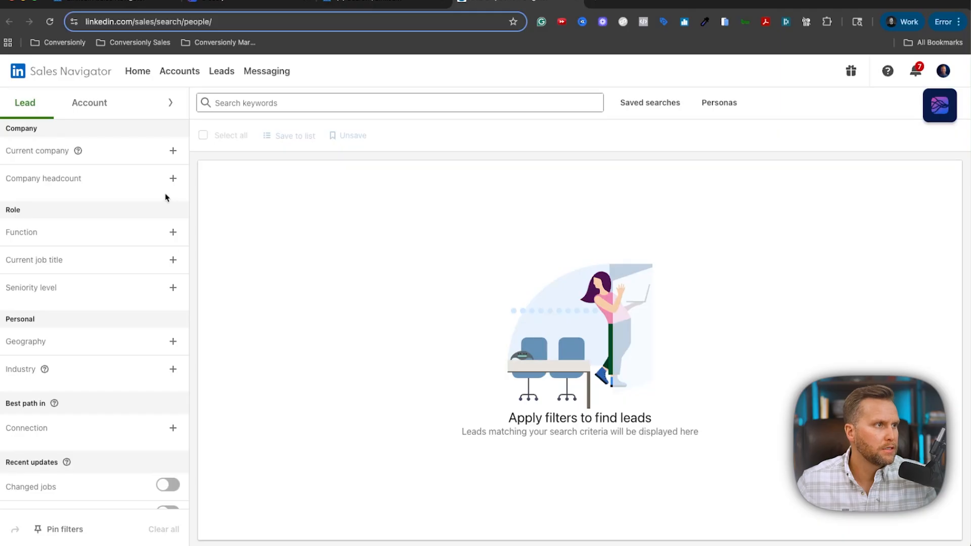
Search Sales Navigator leads for 'marketing agency' and review the 950K+ results.
{"action": "scroll", "coordinate": [162, 229], "scroll_direction": "down", "scroll_amount": 2}
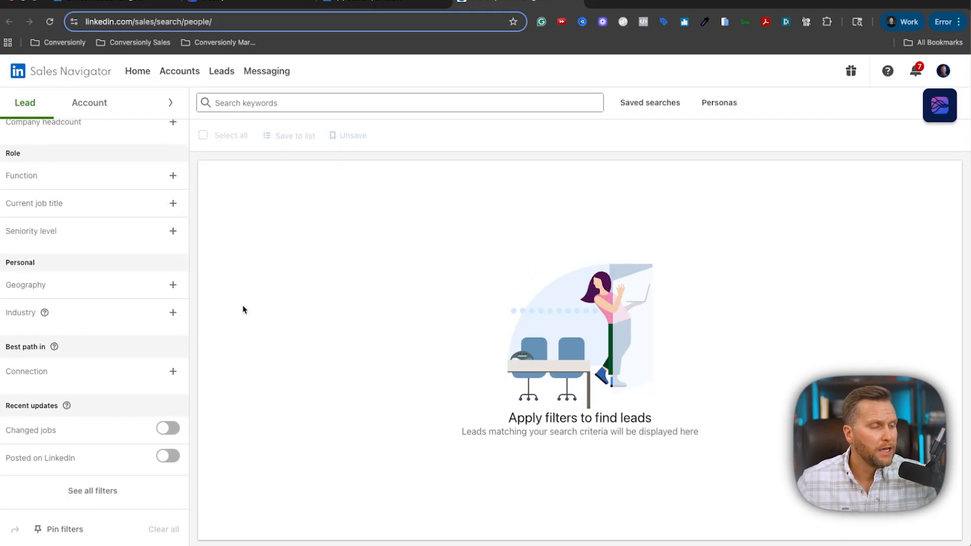
{"action": "left_click", "coordinate": [259, 102]}
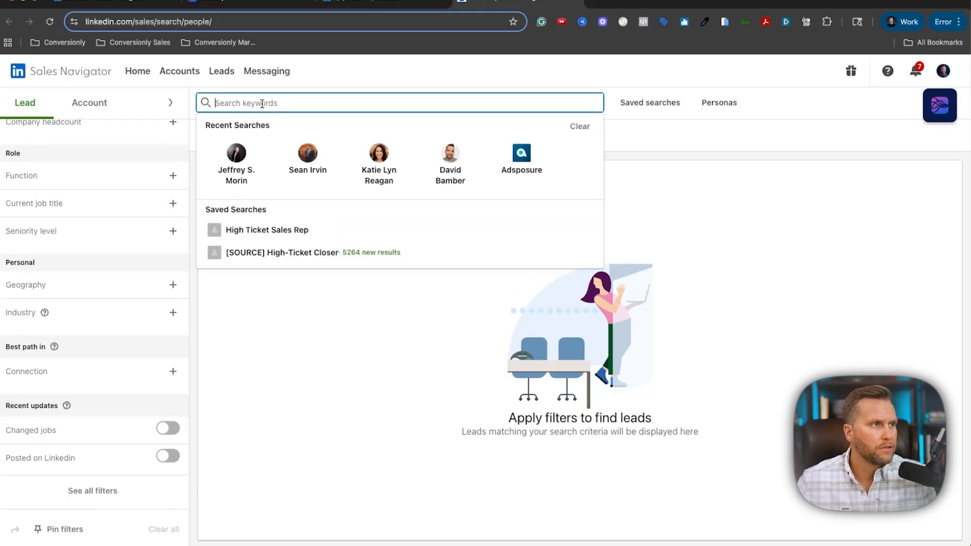
{"action": "type", "text": "marketing a"}
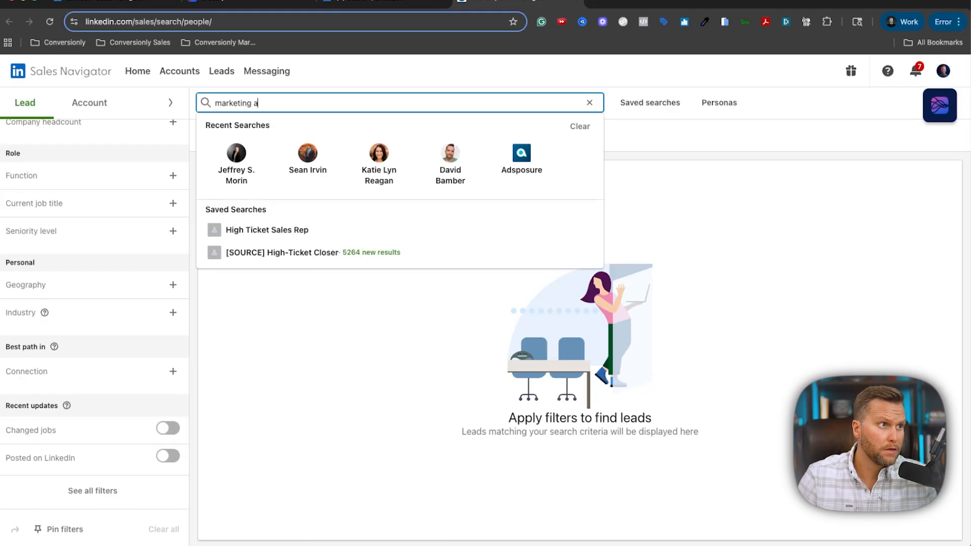
{"action": "type", "text": "gency"}
{"action": "key", "text": "Return"}
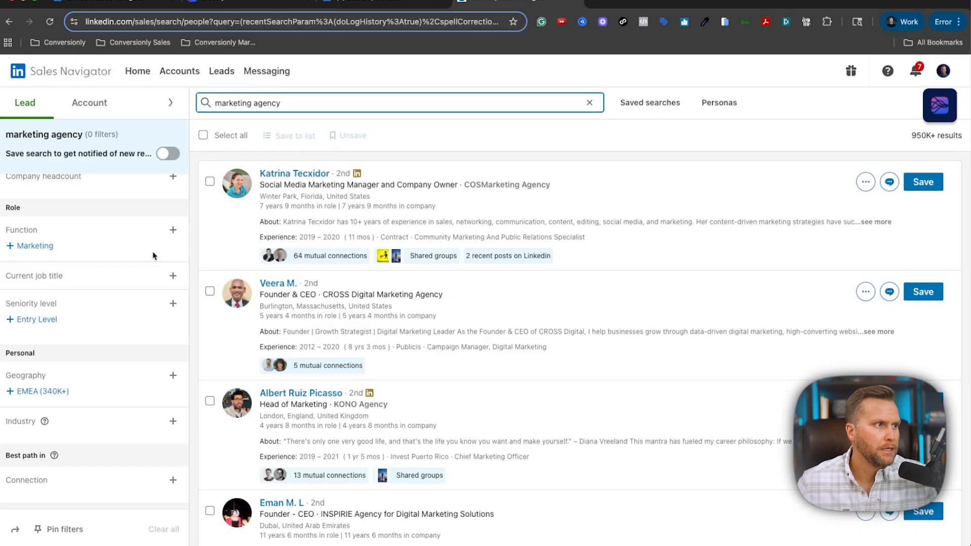
{"action": "scroll", "coordinate": [155, 256], "scroll_direction": "down", "scroll_amount": 3}
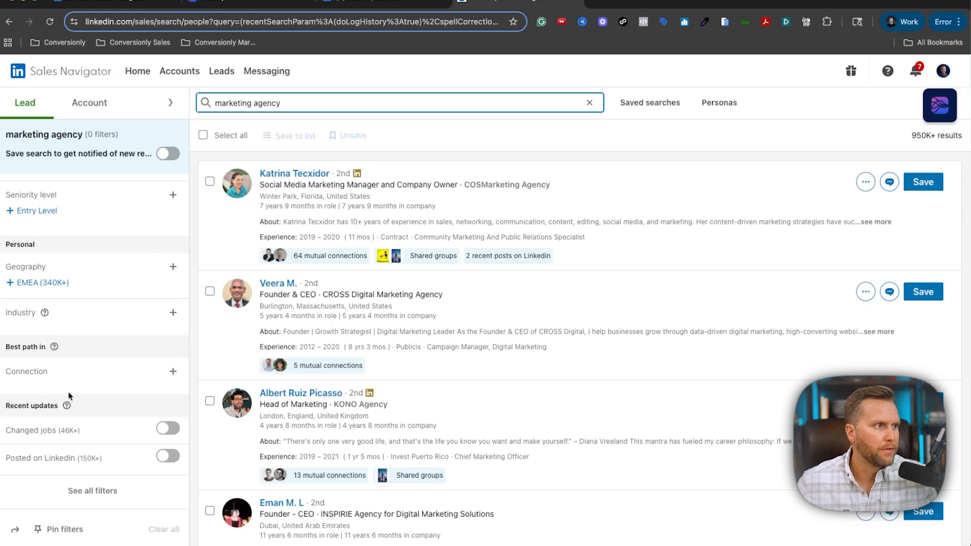
{"action": "scroll", "coordinate": [81, 457], "scroll_direction": "up", "scroll_amount": 5}
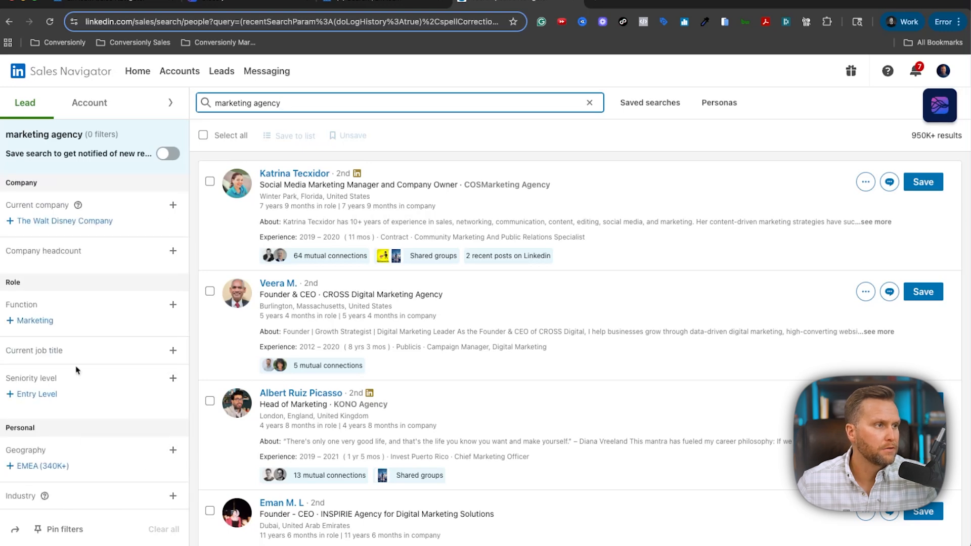
{"action": "left_click", "coordinate": [241, 3]}
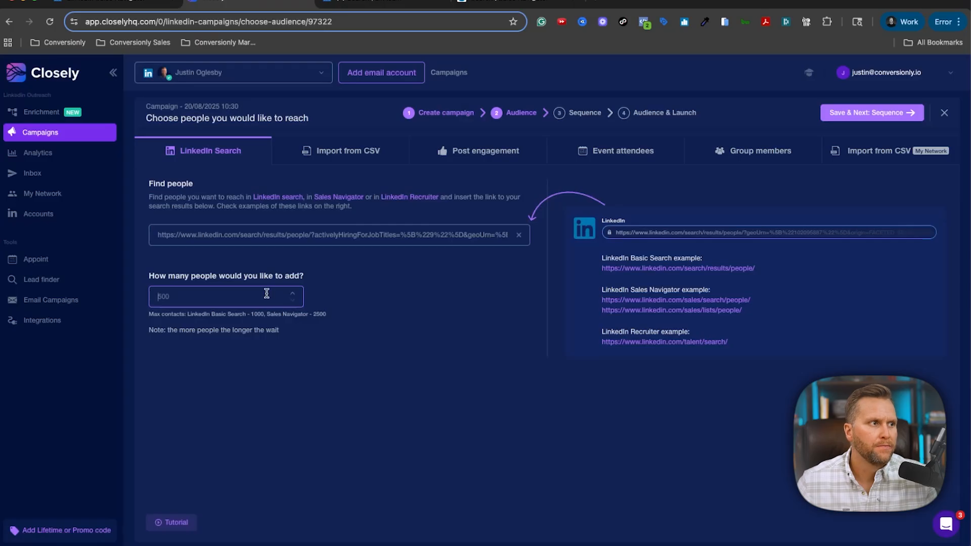
Set the campaign to add 500 people and continue to the Sequence step.
{"action": "type", "text": "500"}
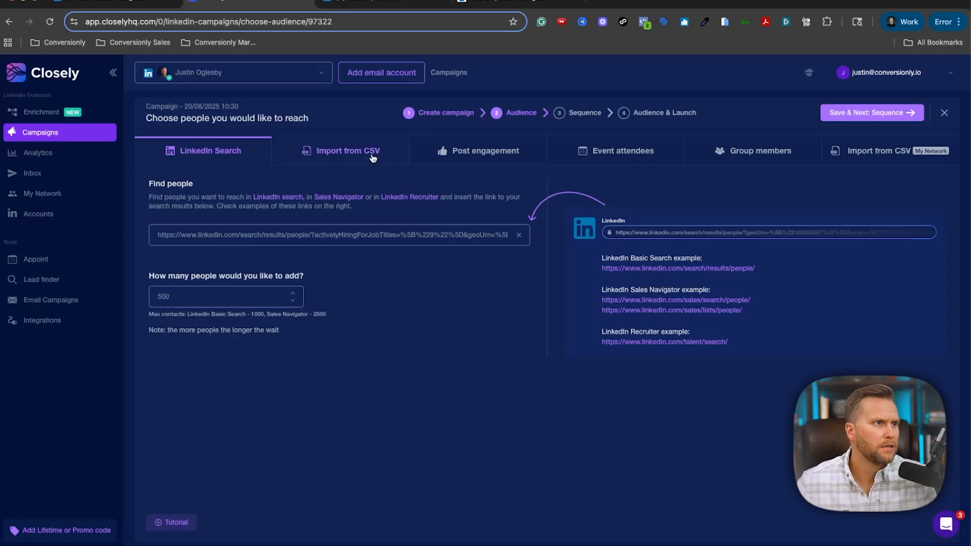
{"action": "left_click", "coordinate": [836, 111]}
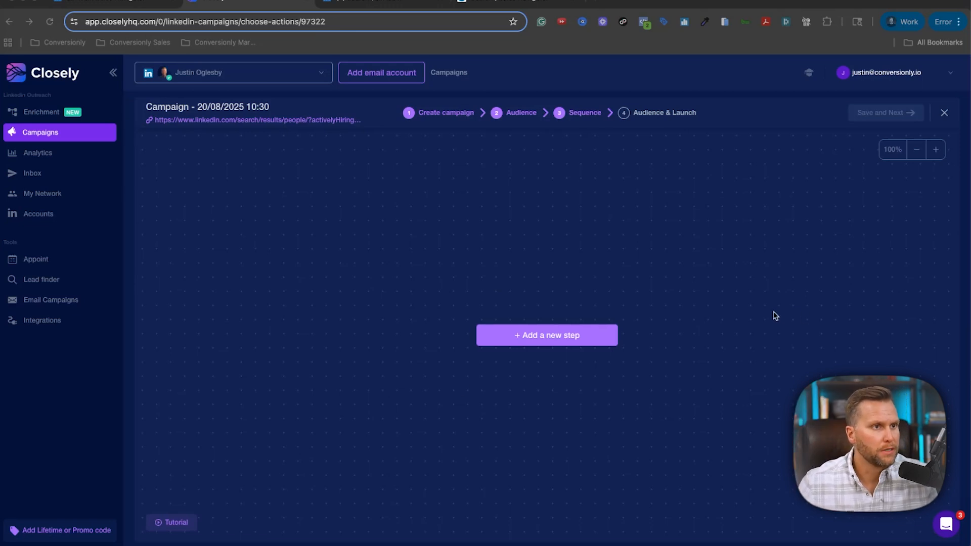
Add a Connection request step, then a View profile step on the If connected Yes branch.
{"action": "left_click", "coordinate": [517, 336]}
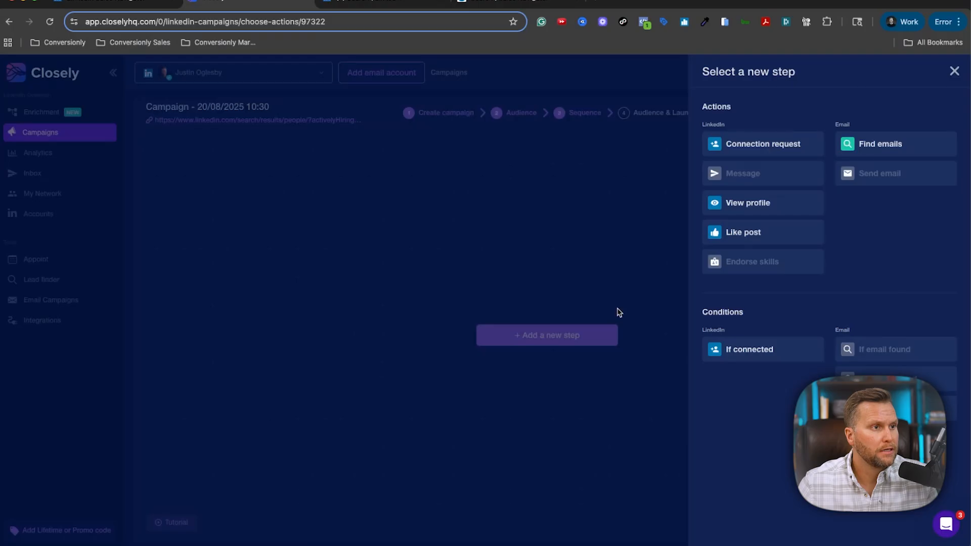
{"action": "left_click", "coordinate": [766, 150]}
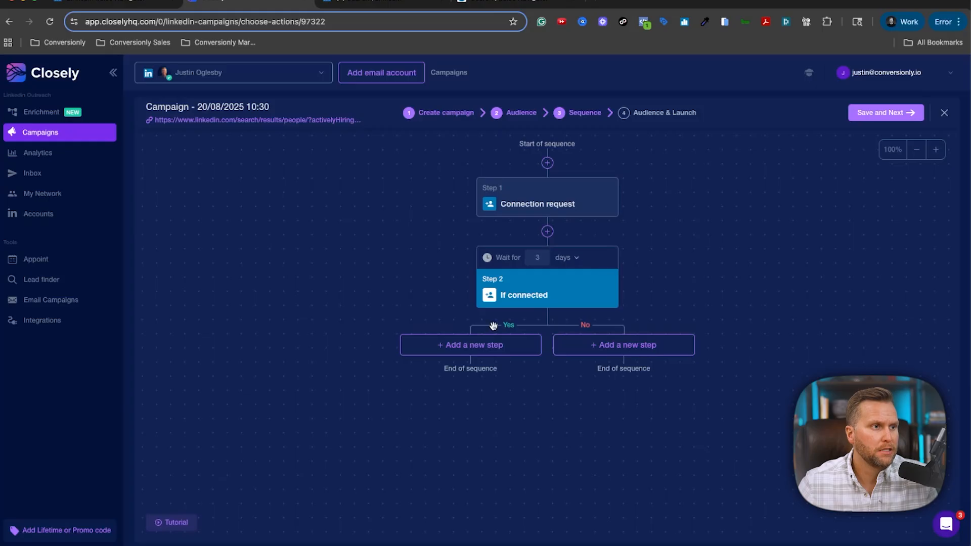
{"action": "left_click", "coordinate": [471, 354]}
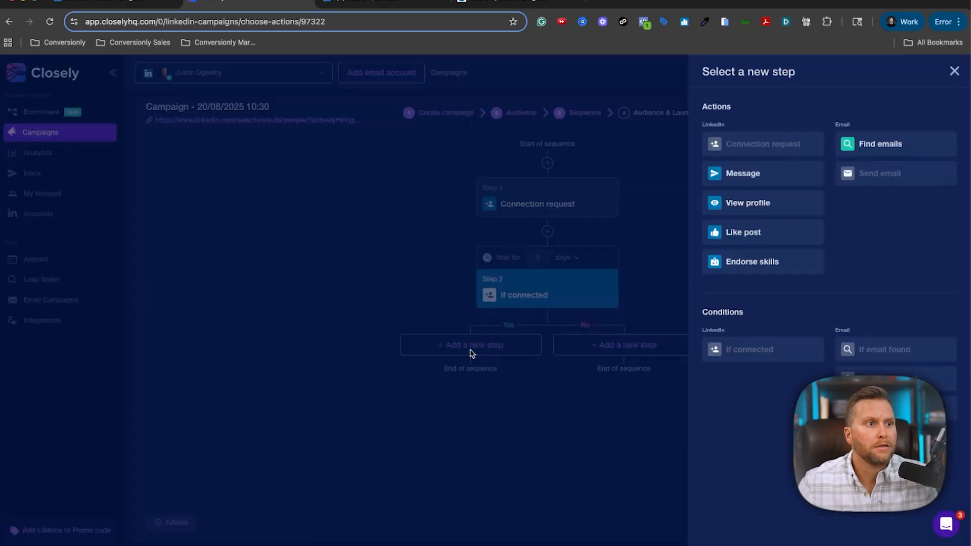
{"action": "left_click", "coordinate": [772, 204]}
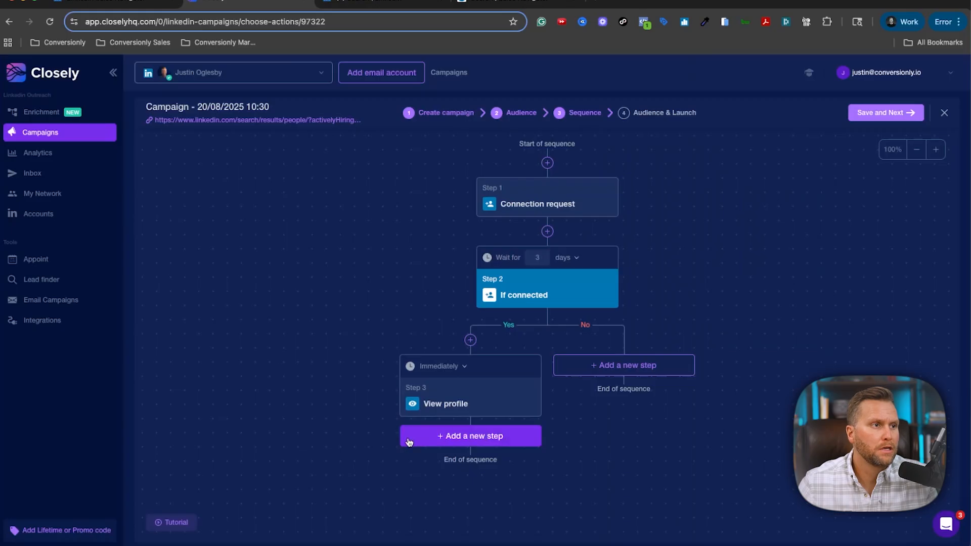
Follow the profile visit with Like post and Endorse skills steps.
{"action": "left_click", "coordinate": [447, 438]}
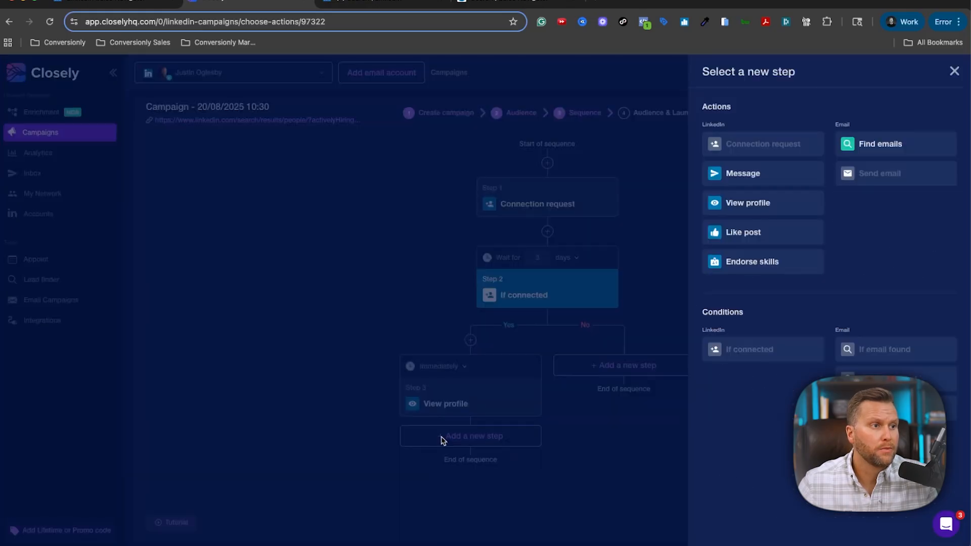
{"action": "left_click", "coordinate": [763, 232]}
{"action": "scroll", "coordinate": [455, 467], "scroll_direction": "down", "scroll_amount": 1}
{"action": "left_click", "coordinate": [472, 511]}
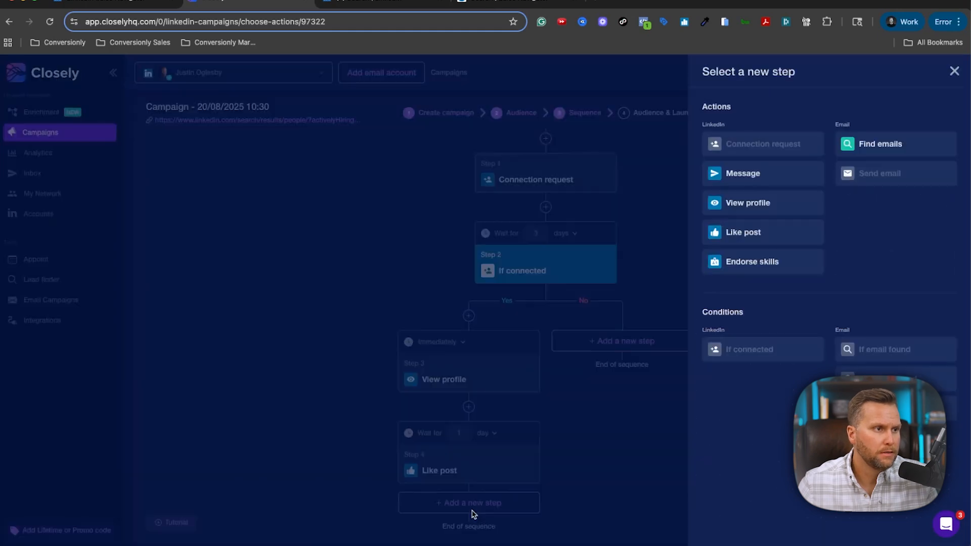
{"action": "left_click", "coordinate": [754, 258]}
{"action": "scroll", "coordinate": [343, 426], "scroll_direction": "down", "scroll_amount": 1}
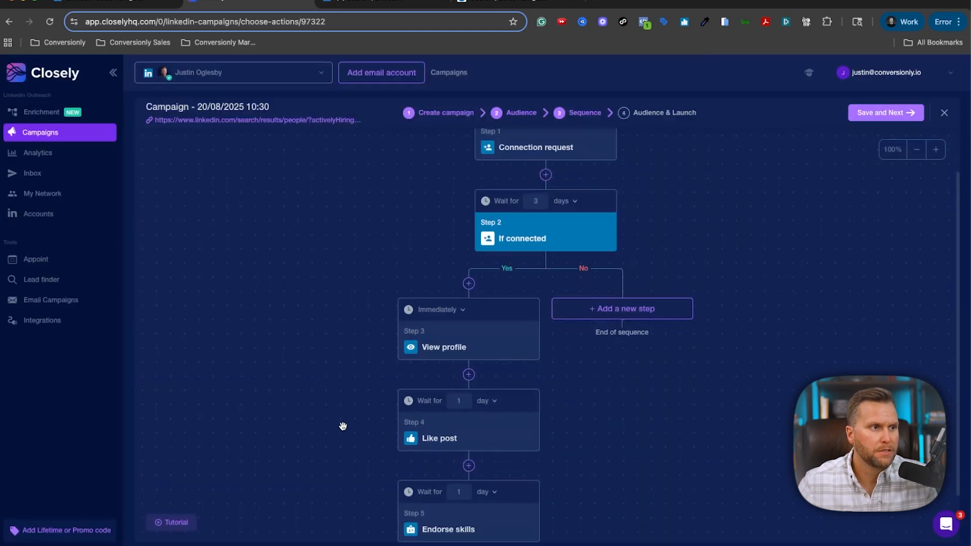
{"action": "scroll", "coordinate": [343, 426], "scroll_direction": "down", "scroll_amount": 2}
Change the waits for Steps 4 and 5 from 1 day to 1 hour.
{"action": "left_click", "coordinate": [484, 342]}
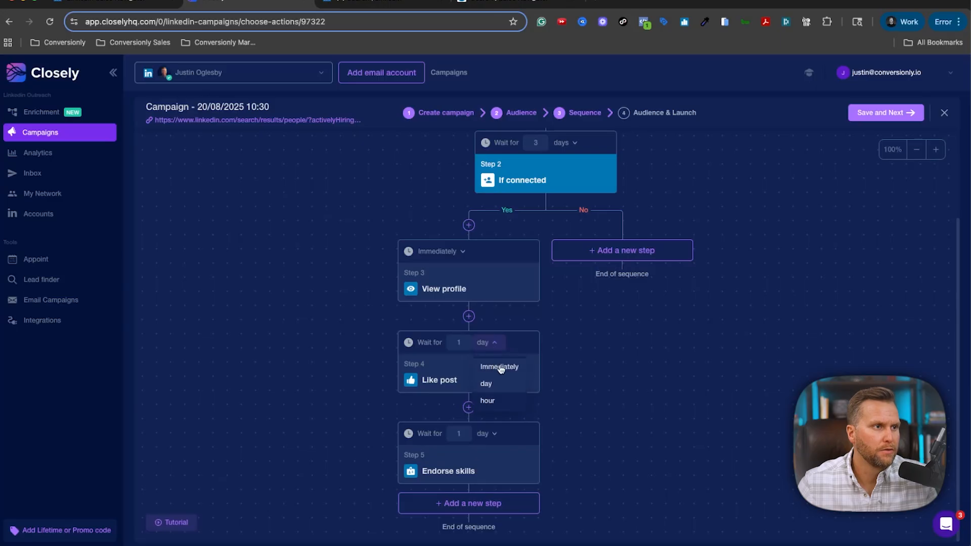
{"action": "left_click", "coordinate": [487, 401]}
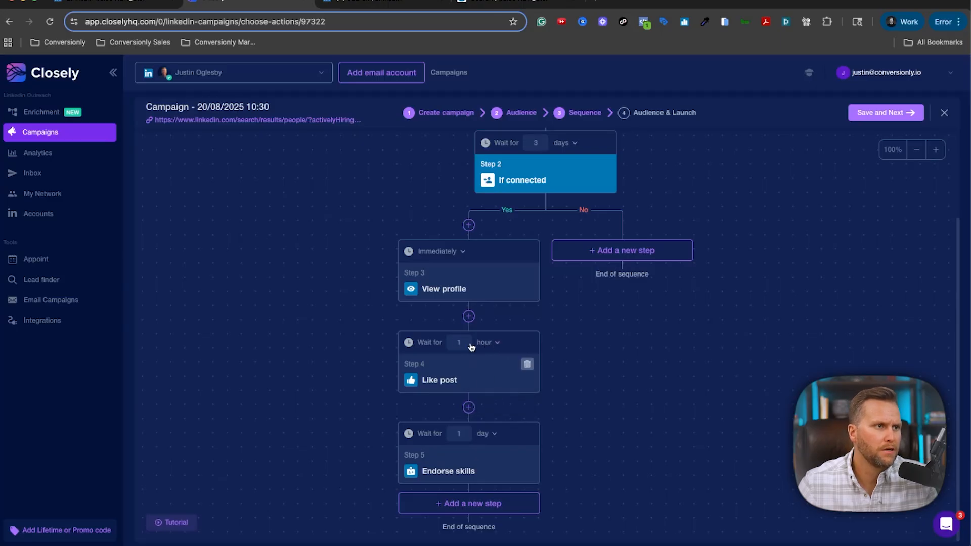
{"action": "left_click", "coordinate": [485, 433]}
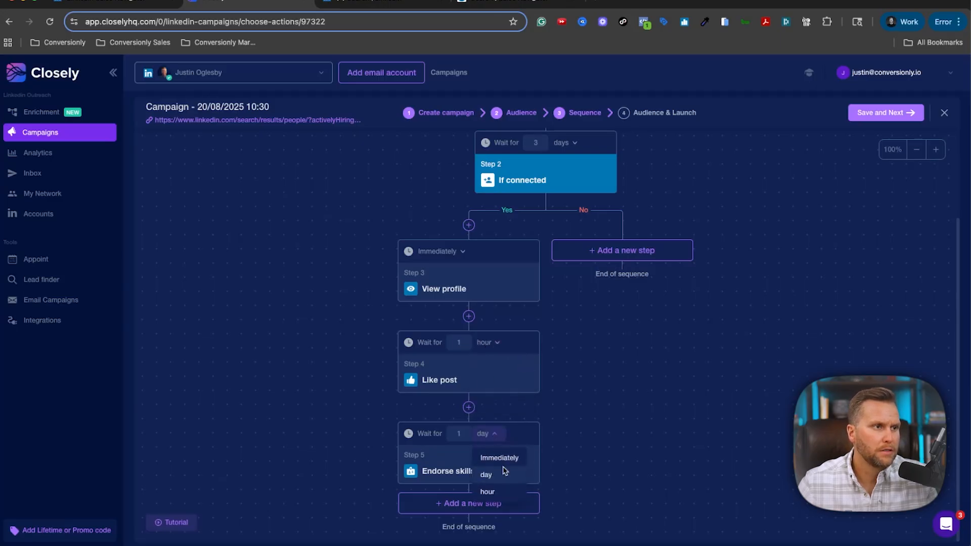
{"action": "left_click", "coordinate": [488, 493]}
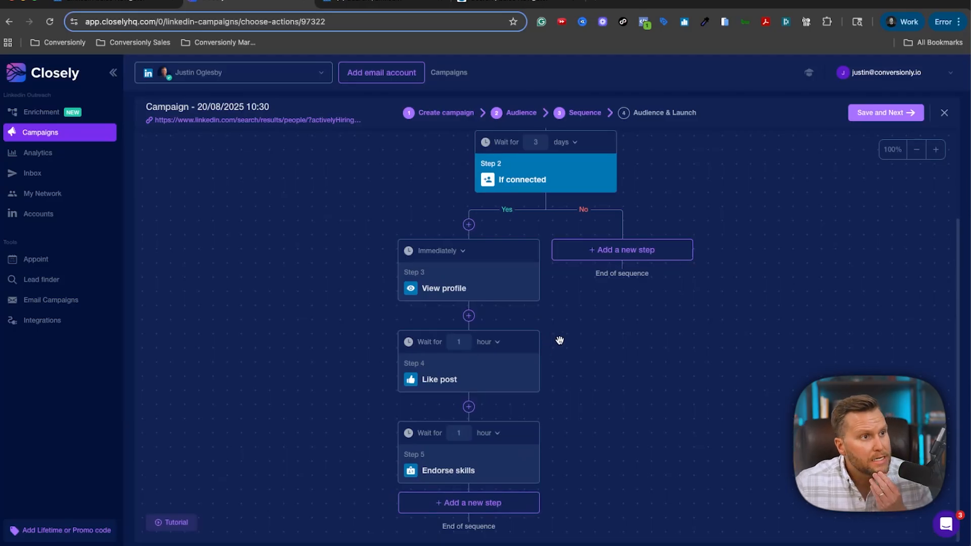
{"action": "mouse_move", "coordinate": [525, 428]}
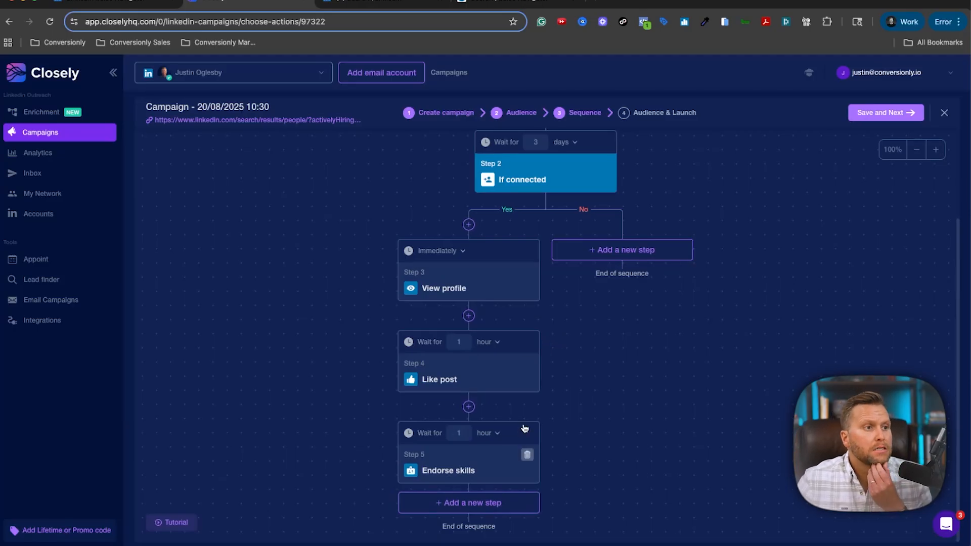
{"action": "left_click", "coordinate": [481, 507]}
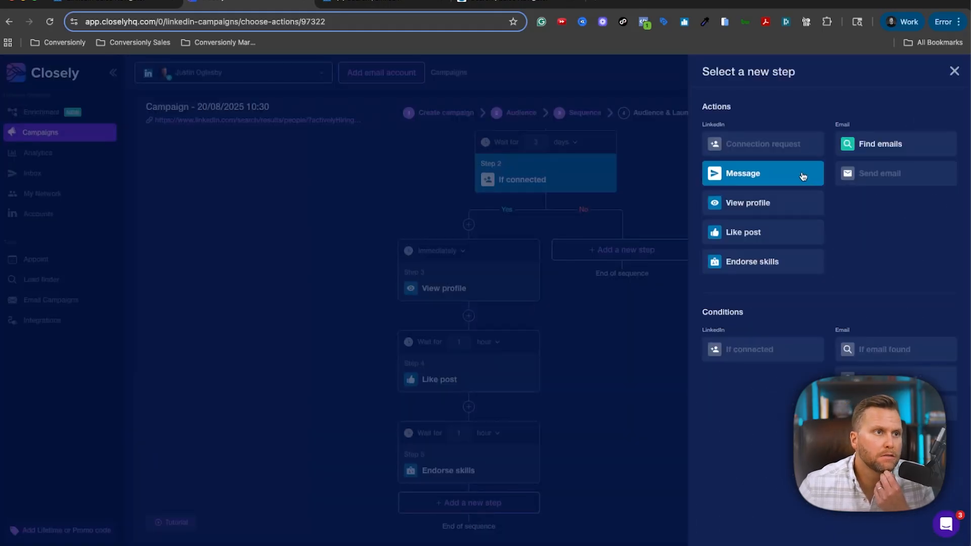
Add a Message step holding the pasted Loom-video pitch for coaches and consultants, and save it.
{"action": "left_click", "coordinate": [803, 177]}
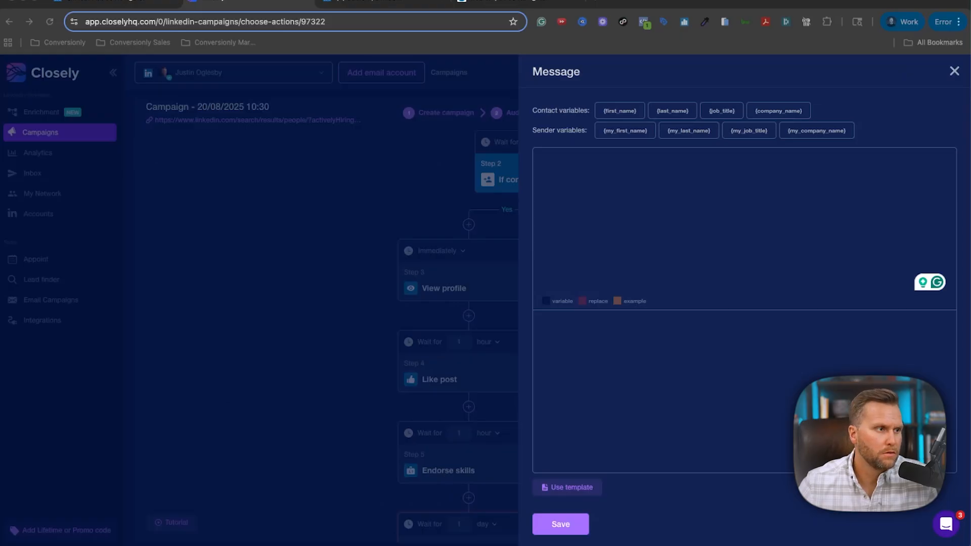
{"action": "left_click", "coordinate": [613, 216]}
{"action": "type", "text": "I'll be quick — I help coaches and consultants who want a funnel that actually fills their calendar without hiring a closer or sending 97 cold DMs.  I recorded a super short Loom that walks through how we've done it. Want me to send it over?"}
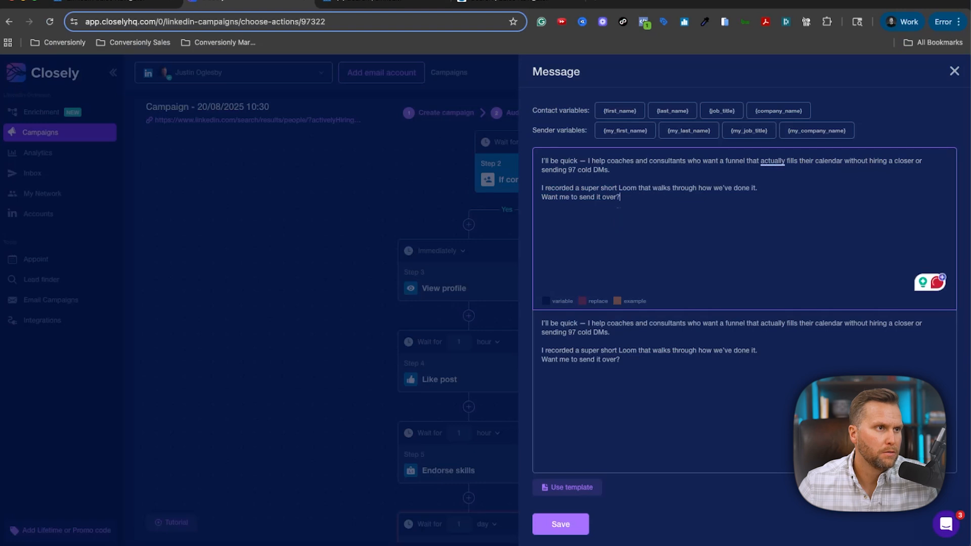
{"action": "left_click", "coordinate": [572, 531]}
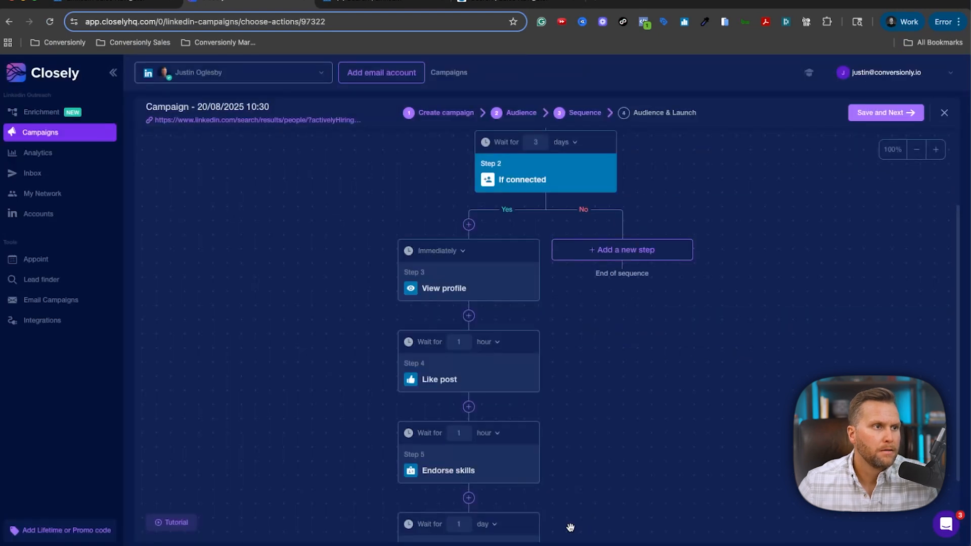
Add a follow-up Message step with the pasted text and save it.
{"action": "scroll", "coordinate": [501, 374], "scroll_direction": "down", "scroll_amount": 2}
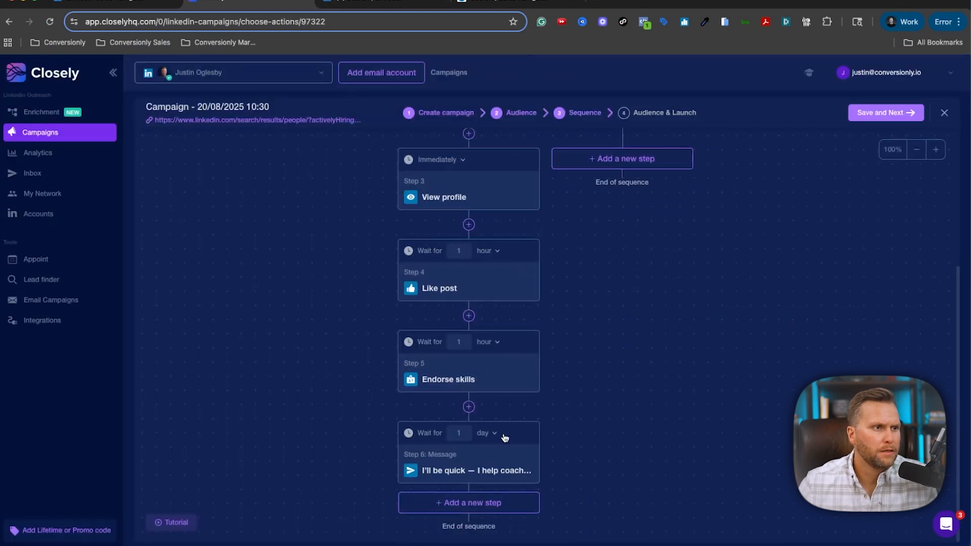
{"action": "left_click", "coordinate": [487, 504]}
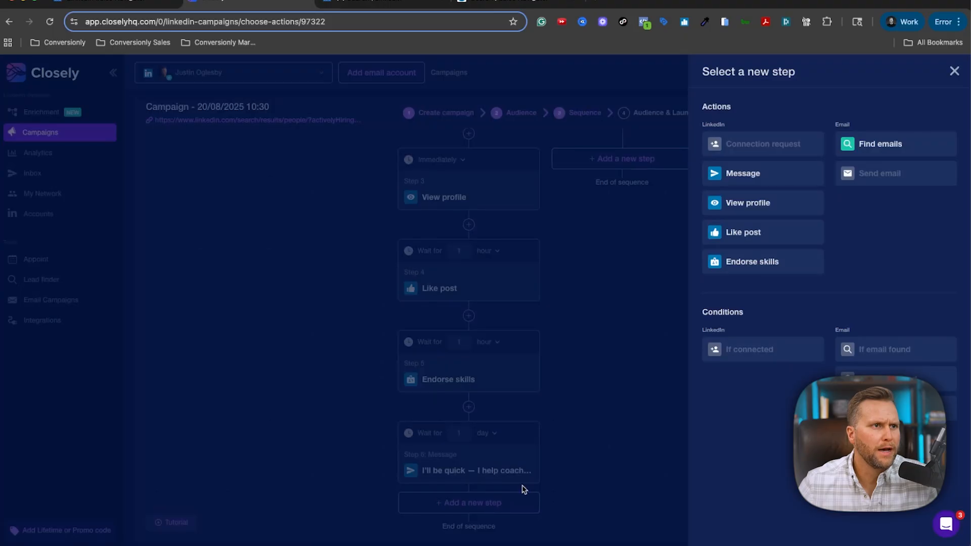
{"action": "left_click", "coordinate": [760, 172]}
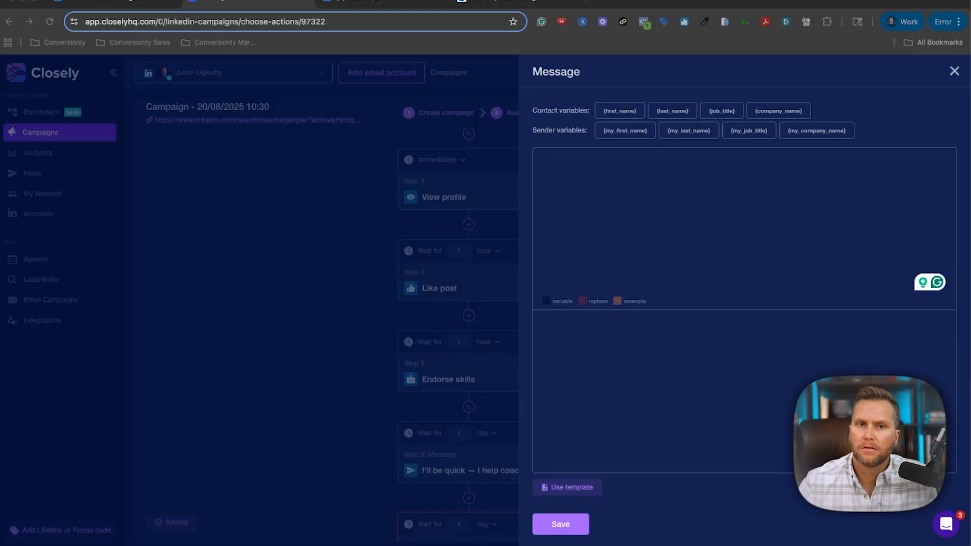
{"action": "left_click", "coordinate": [670, 220]}
{"action": "type", "text": "Just checking if you'd like me to shoot over that Loom I mentioned. It breaks down how we help people like you create self-liquidating campaigns that attract pre-sold leads."}
{"action": "left_click", "coordinate": [561, 523]}
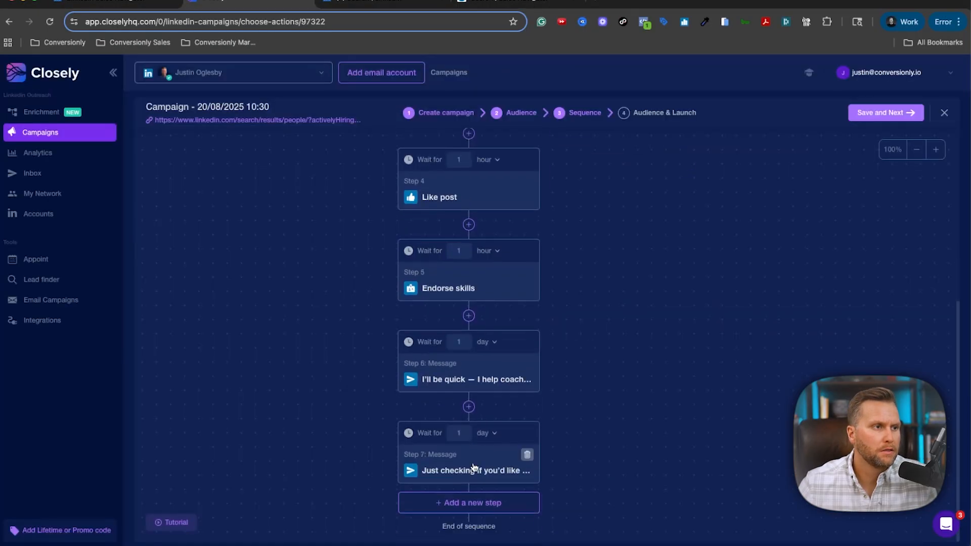
Append one more Message step with the pasted follow-up text and save it.
{"action": "left_click", "coordinate": [472, 503]}
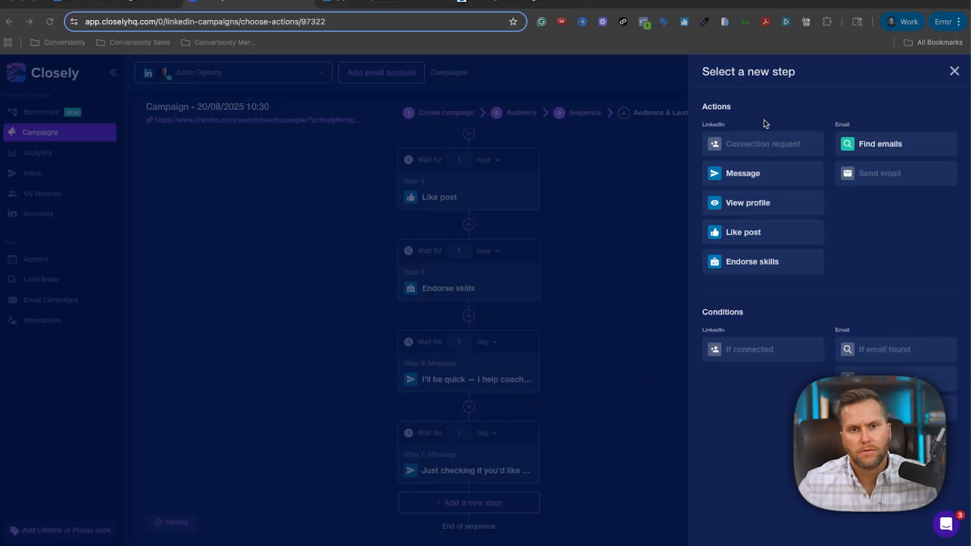
{"action": "left_click", "coordinate": [754, 174]}
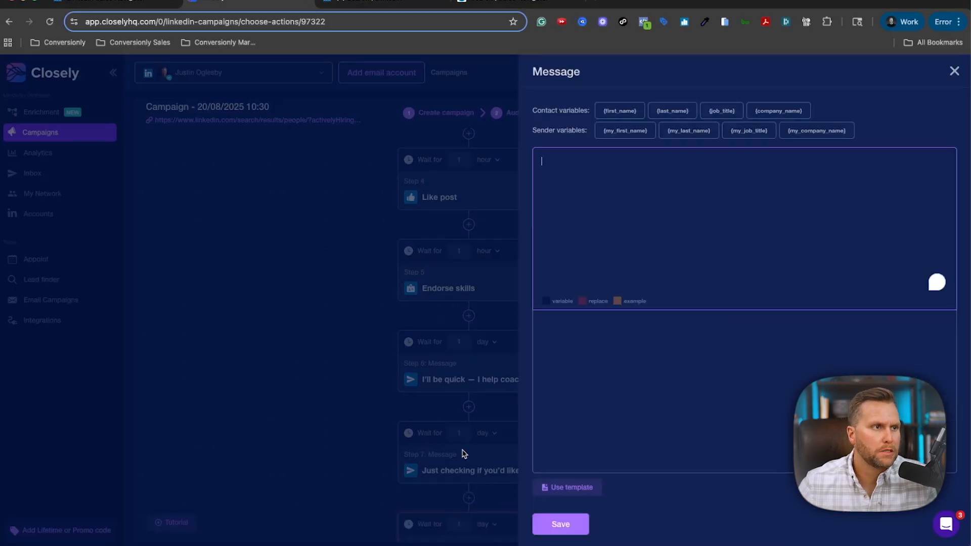
{"action": "key", "text": "super+v"}
{"action": "left_click", "coordinate": [584, 524]}
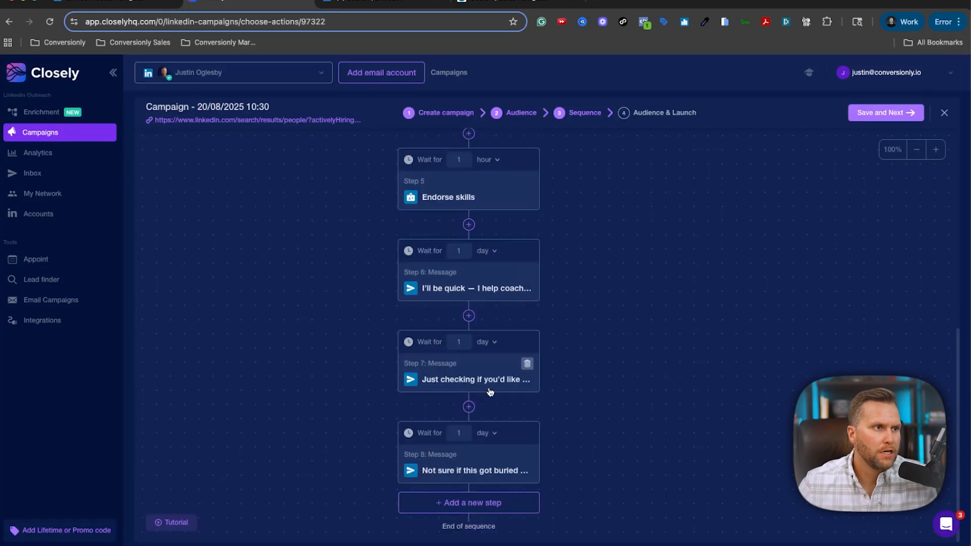
Set Step 7 to wait 6 days and Step 8 to wait 8 days.
{"action": "scroll", "coordinate": [501, 364], "scroll_direction": "up", "scroll_amount": 1}
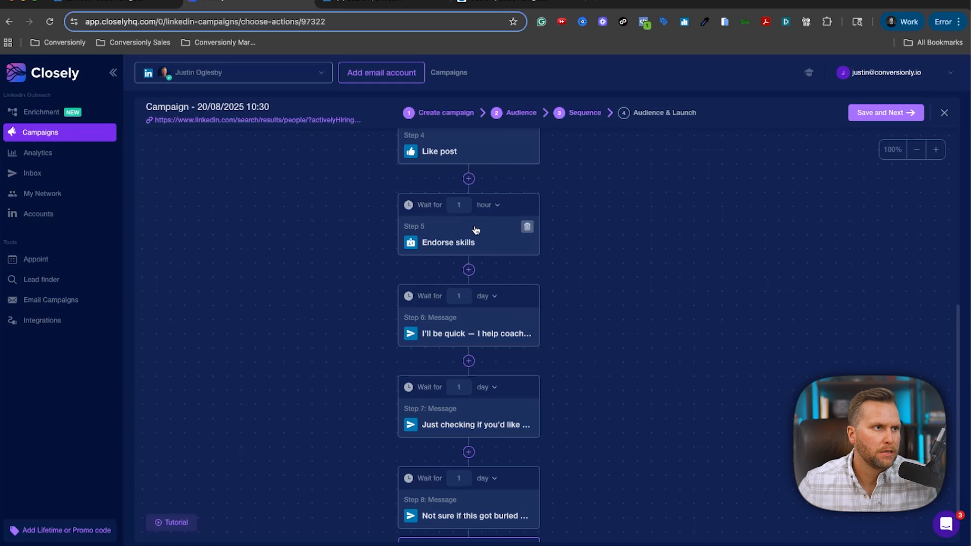
{"action": "scroll", "coordinate": [475, 226], "scroll_direction": "down", "scroll_amount": 1}
{"action": "scroll", "coordinate": [493, 258], "scroll_direction": "up", "scroll_amount": 2}
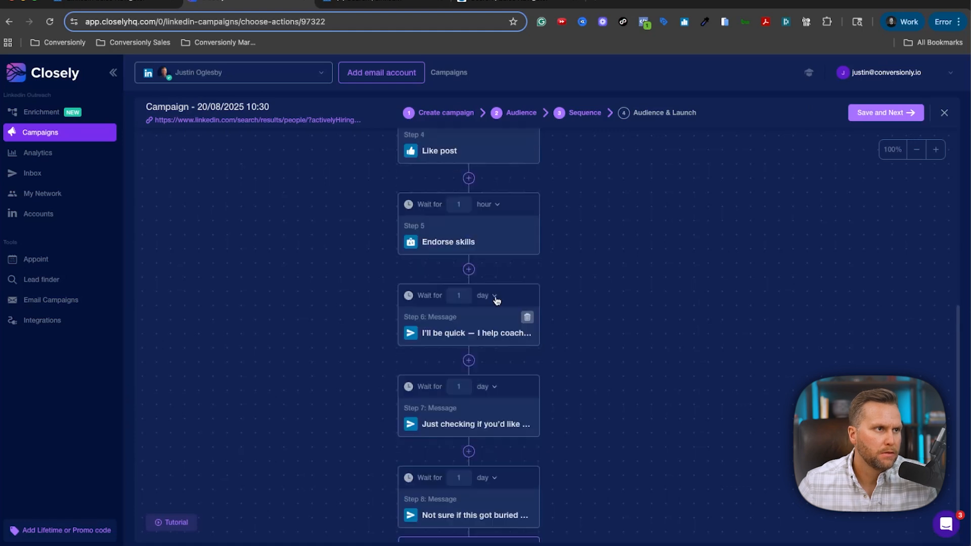
{"action": "scroll", "coordinate": [495, 255], "scroll_direction": "down", "scroll_amount": 2}
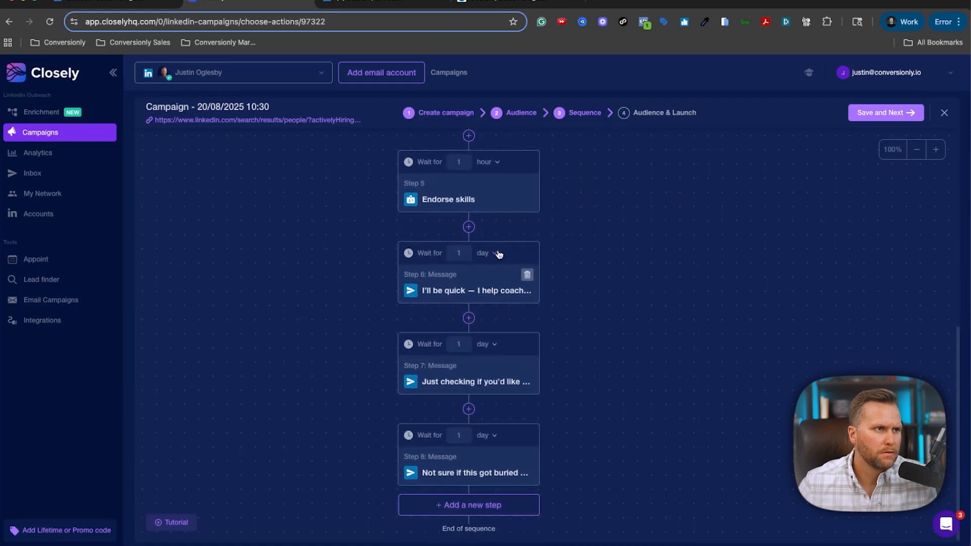
{"action": "left_click", "coordinate": [487, 346]}
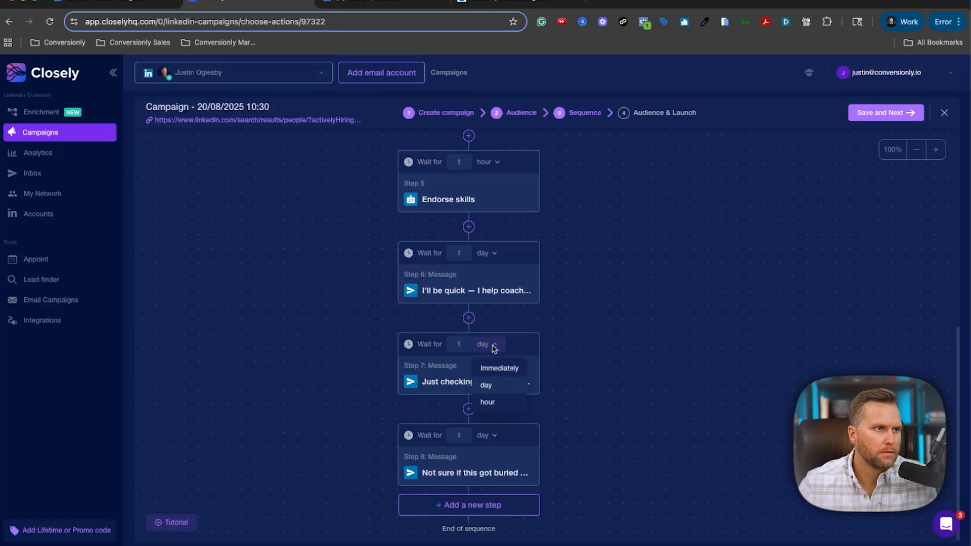
{"action": "left_click", "coordinate": [464, 345]}
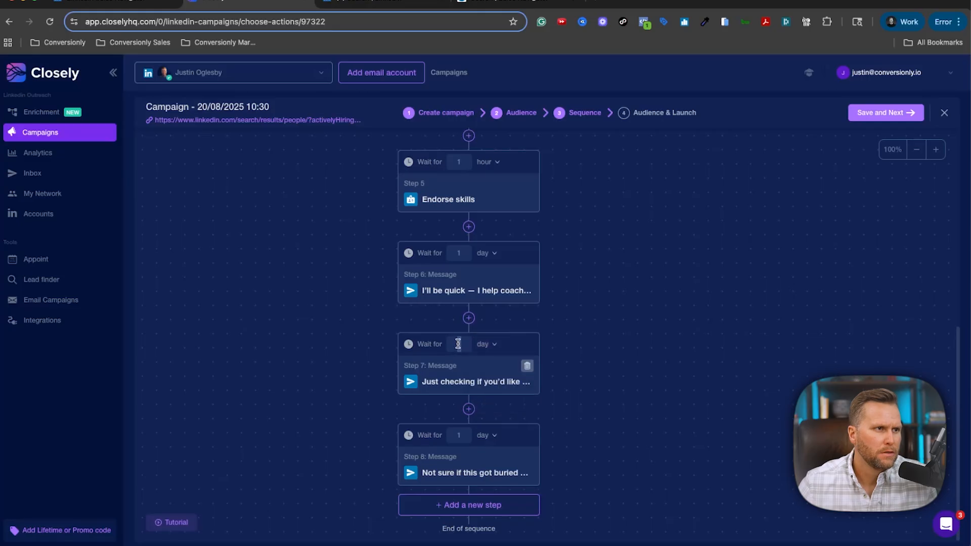
{"action": "key", "text": "BackSpace"}
{"action": "type", "text": "6"}
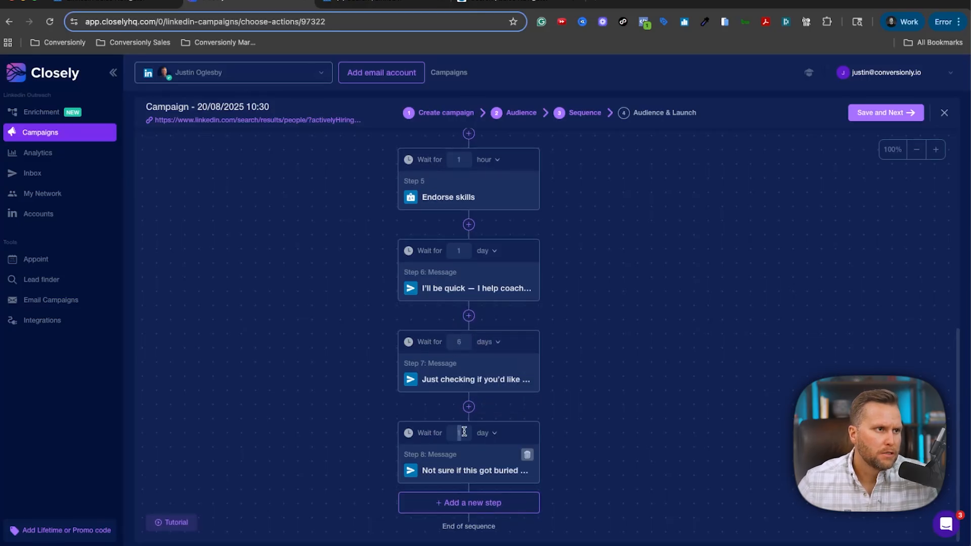
{"action": "left_click_drag", "start_coordinate": [463, 432], "coordinate": [450, 432]}
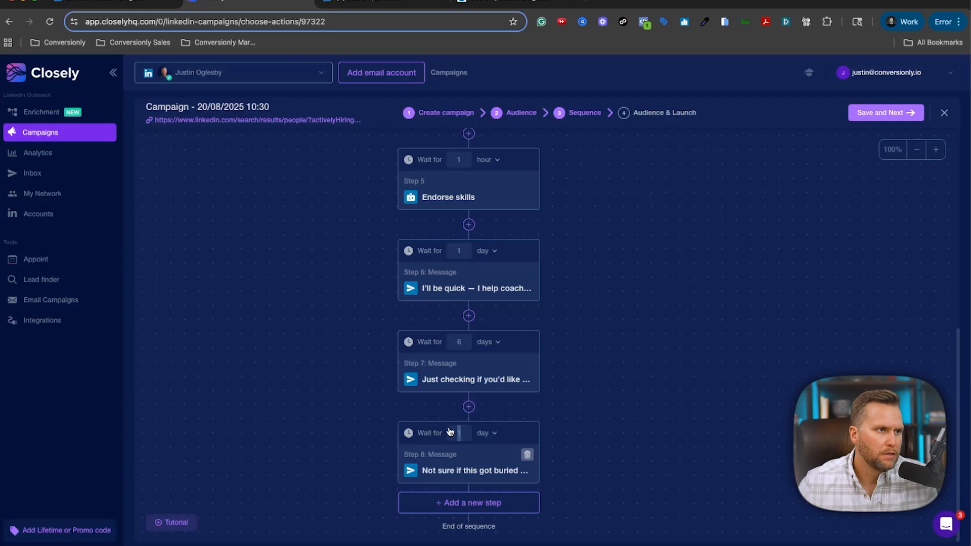
{"action": "type", "text": "8"}
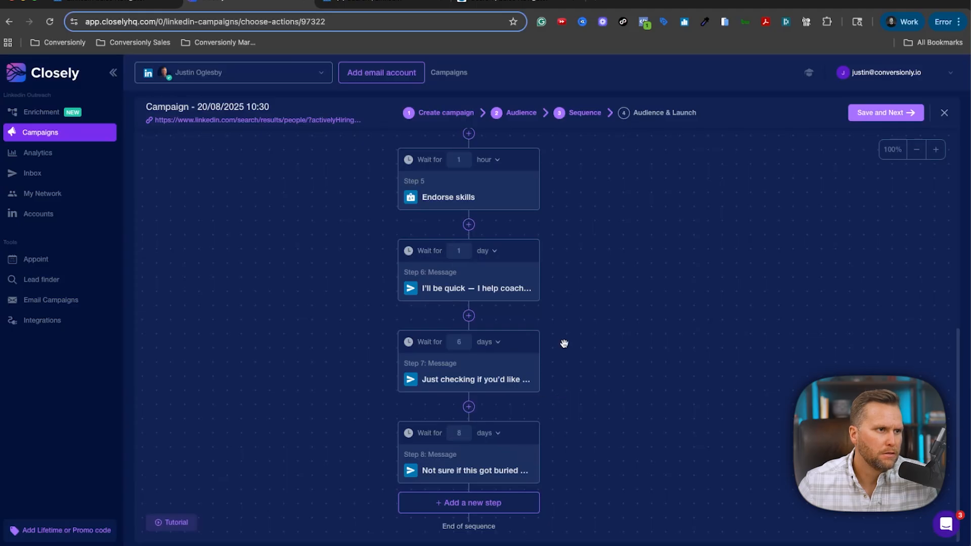
{"action": "scroll", "coordinate": [564, 343], "scroll_direction": "up", "scroll_amount": 6}
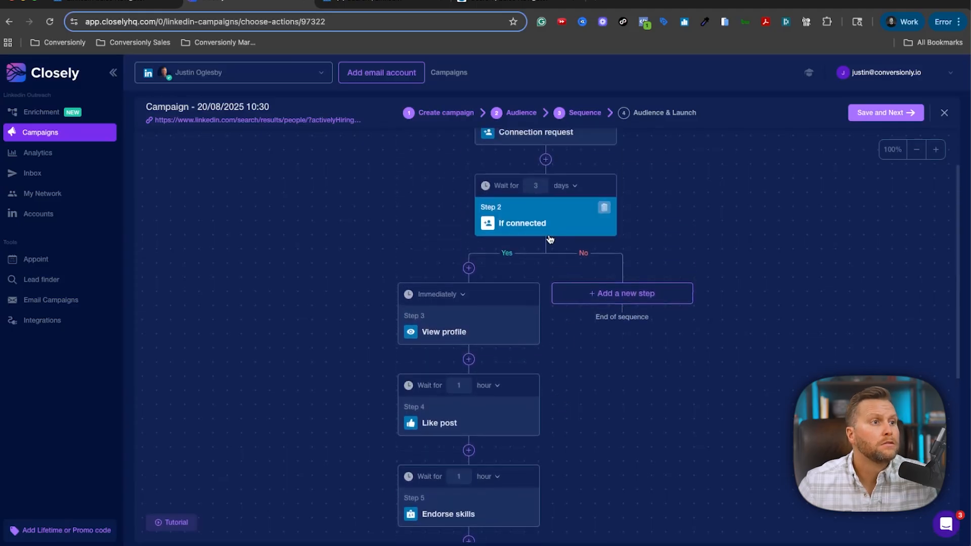
On the If connected No branch, add View profile followed by Like post one day later.
{"action": "left_click", "coordinate": [622, 297]}
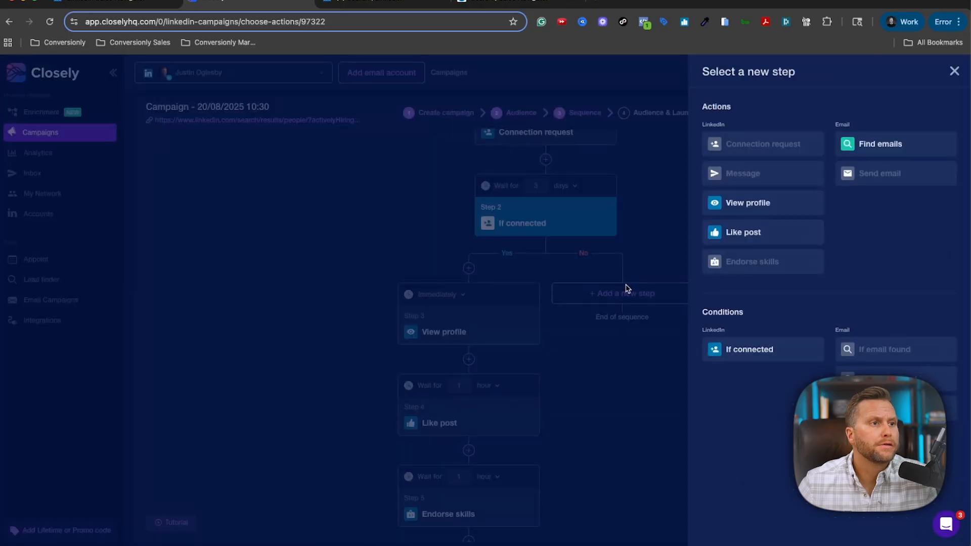
{"action": "left_click", "coordinate": [776, 210]}
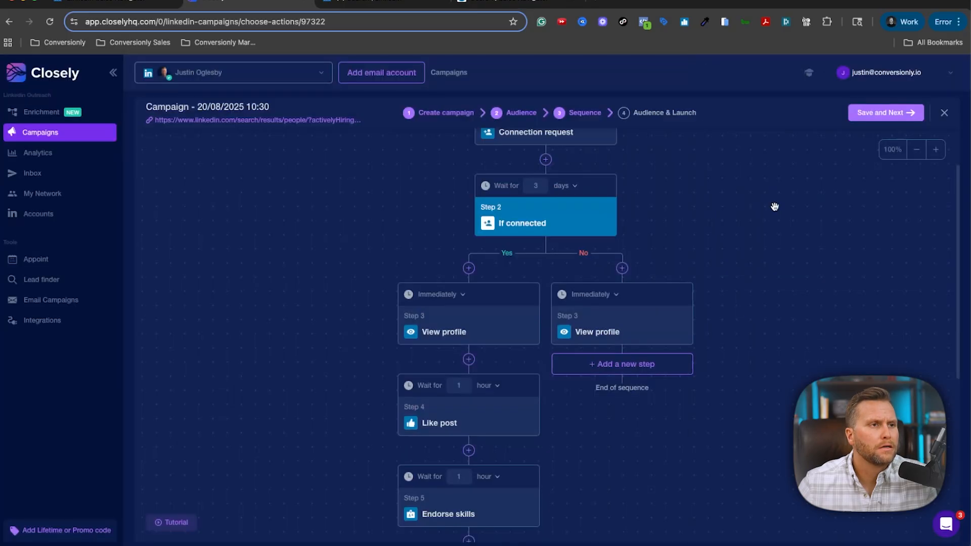
{"action": "scroll", "coordinate": [715, 199], "scroll_direction": "down", "scroll_amount": 3}
{"action": "left_click", "coordinate": [654, 240]}
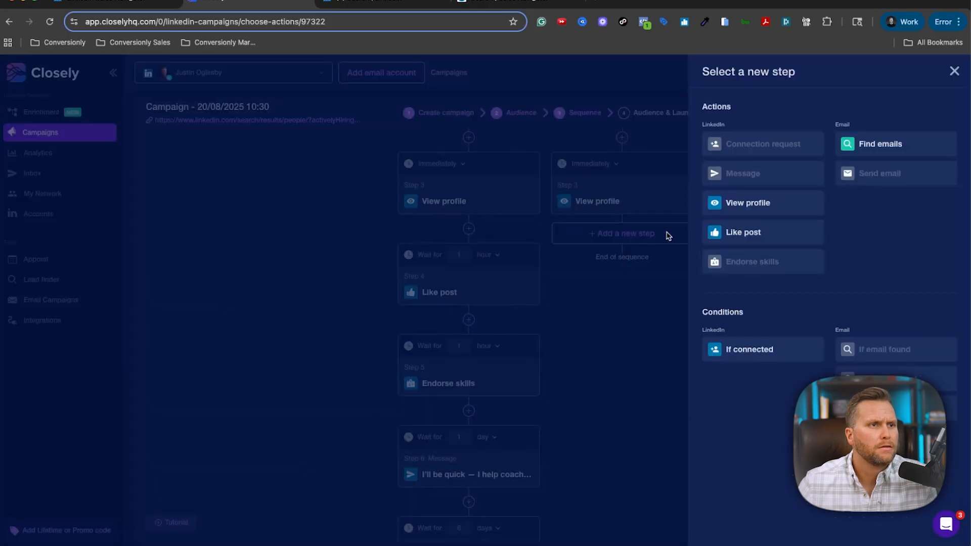
{"action": "left_click", "coordinate": [753, 233]}
{"action": "scroll", "coordinate": [739, 363], "scroll_direction": "down", "scroll_amount": 1}
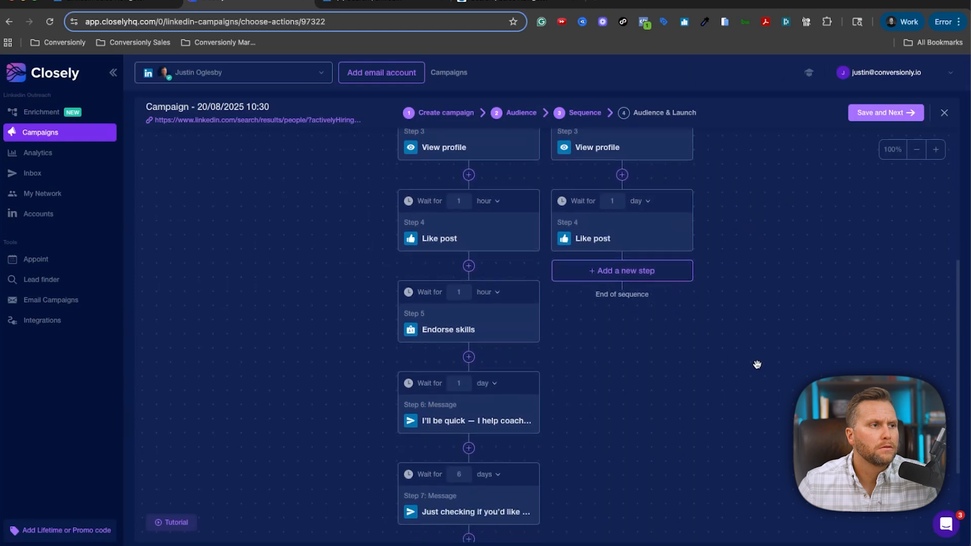
{"action": "scroll", "coordinate": [757, 364], "scroll_direction": "up", "scroll_amount": 5}
{"action": "scroll", "coordinate": [757, 365], "scroll_direction": "up", "scroll_amount": 1}
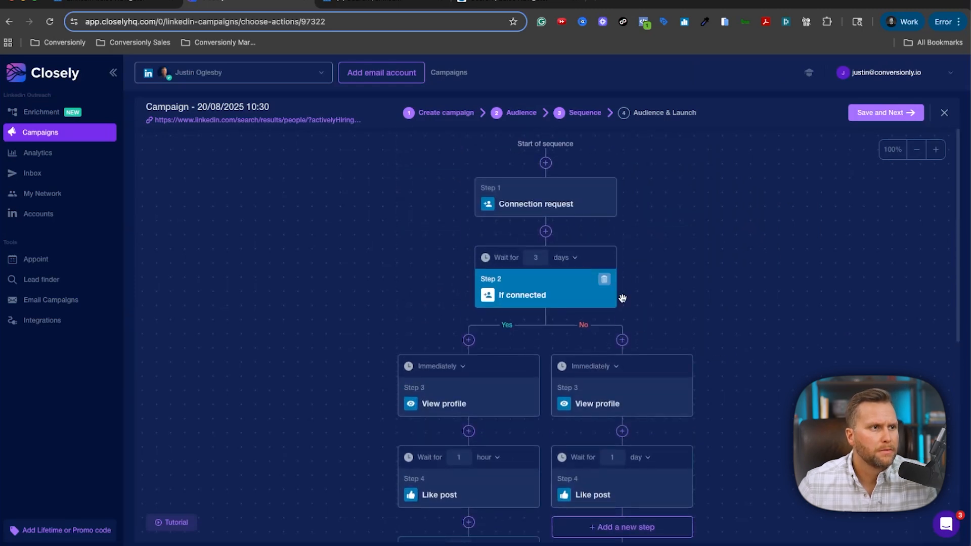
{"action": "scroll", "coordinate": [693, 294], "scroll_direction": "down", "scroll_amount": 3}
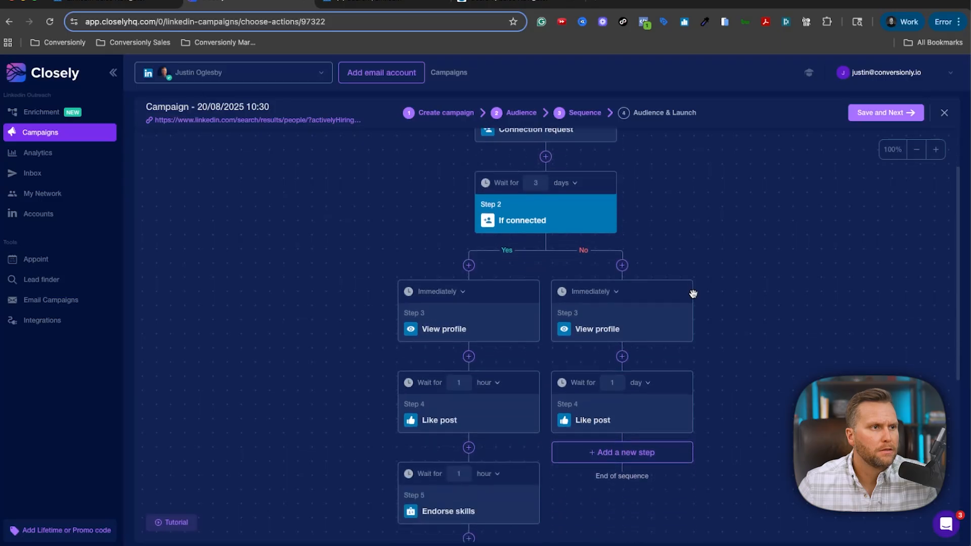
Save the outreach sequence with Save and Next.
{"action": "left_click", "coordinate": [896, 113]}
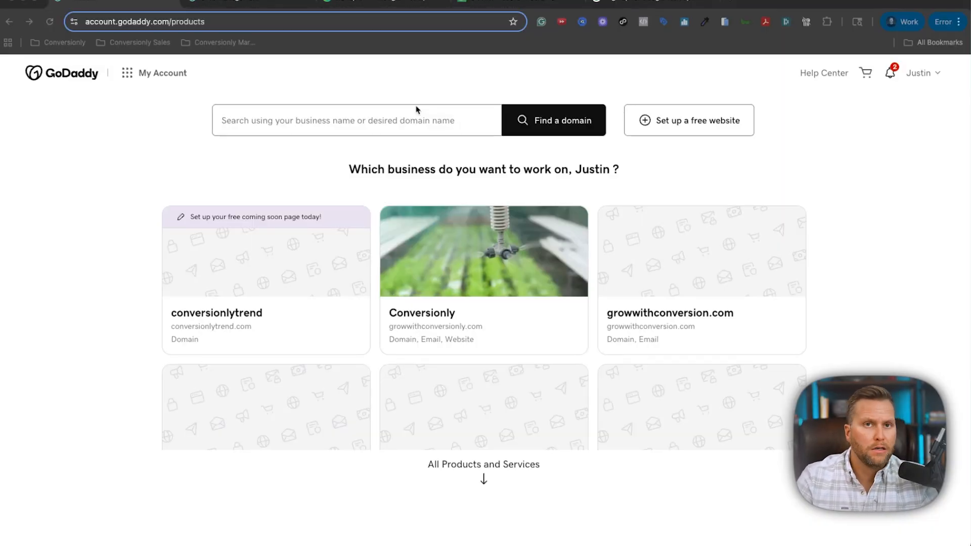
{"action": "left_click", "coordinate": [731, 4]}
{"action": "type", "text": "convers"}
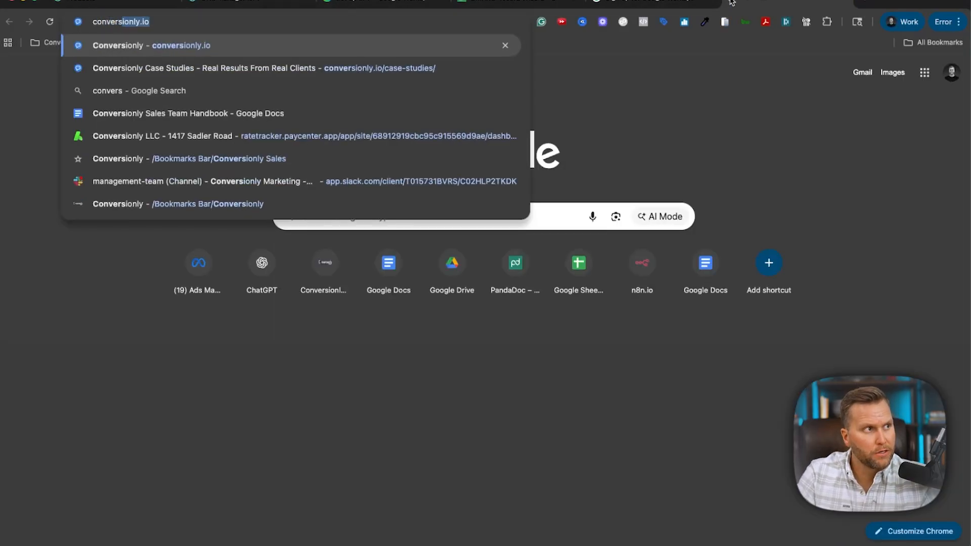
{"action": "type", "text": "ionly.ip"}
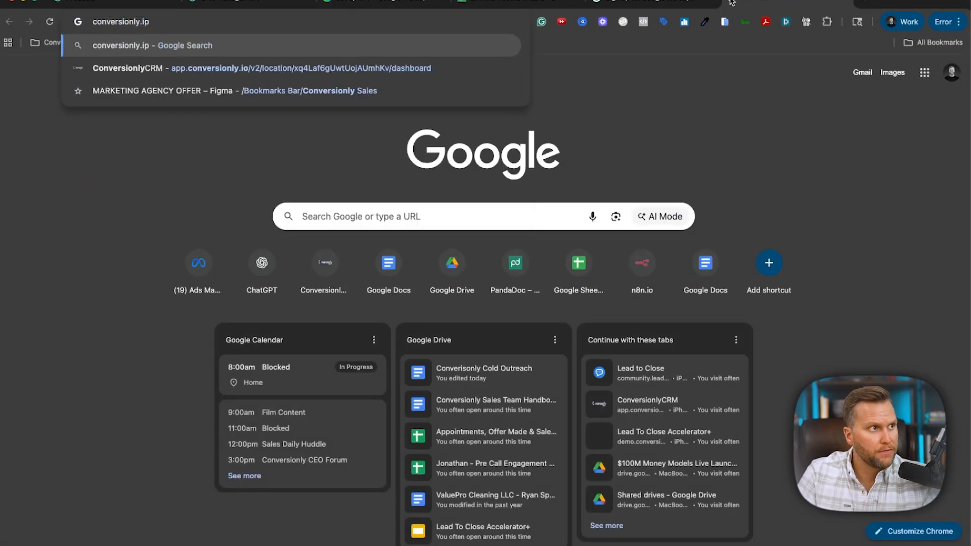
{"action": "key", "text": "BackSpace"}
{"action": "type", "text": "o"}
{"action": "key", "text": "Return"}
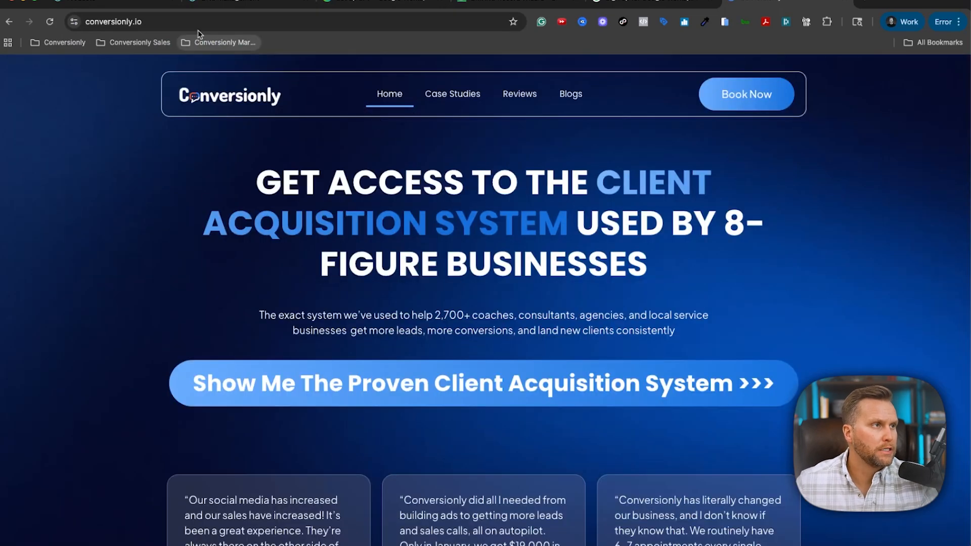
{"action": "left_click", "coordinate": [196, 22]}
{"action": "key", "text": "super+c"}
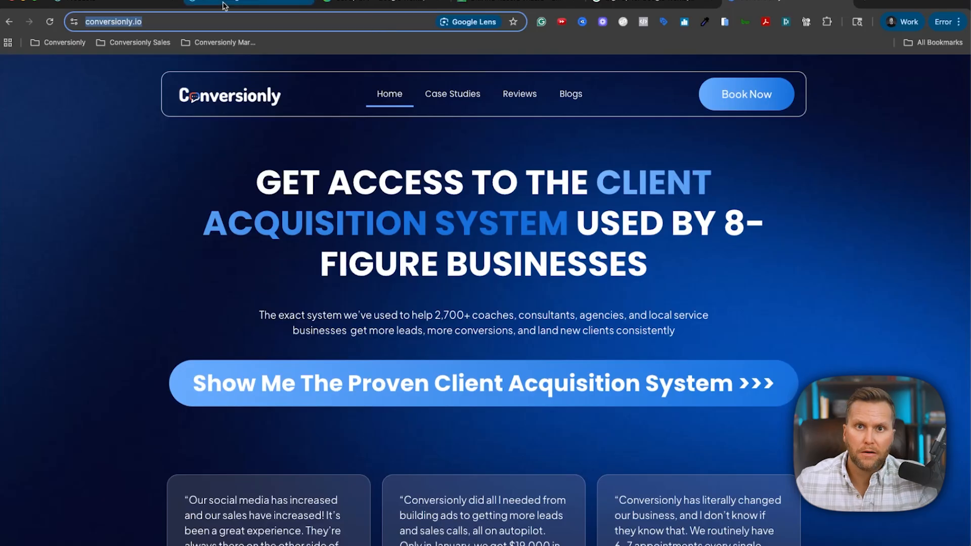
{"action": "left_click", "coordinate": [126, 2]}
Paste the copied URL into GoDaddy's search, edit it to goconversionly.io, and search.
{"action": "left_click", "coordinate": [376, 127]}
{"action": "key", "text": "super+v"}
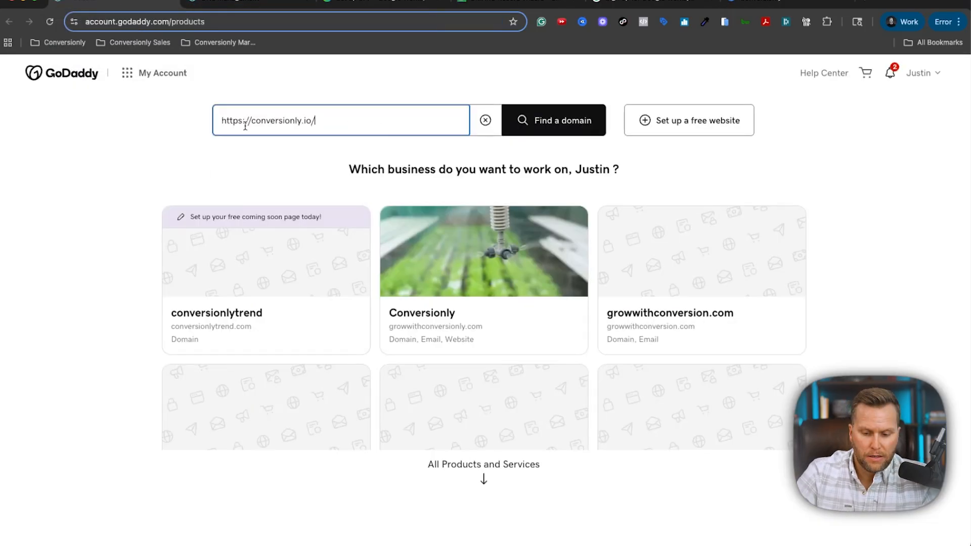
{"action": "left_click_drag", "start_coordinate": [252, 123], "coordinate": [191, 121]}
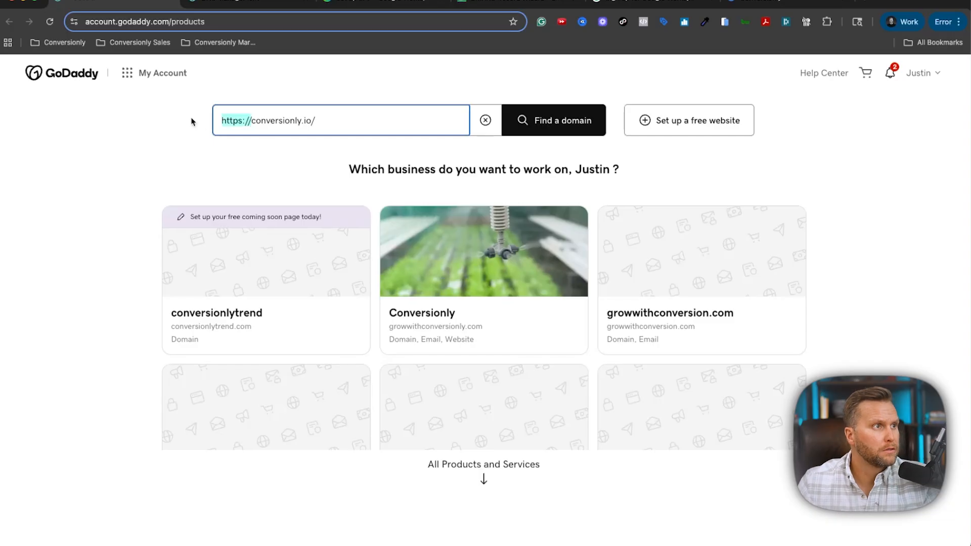
{"action": "key", "text": "BackSpace"}
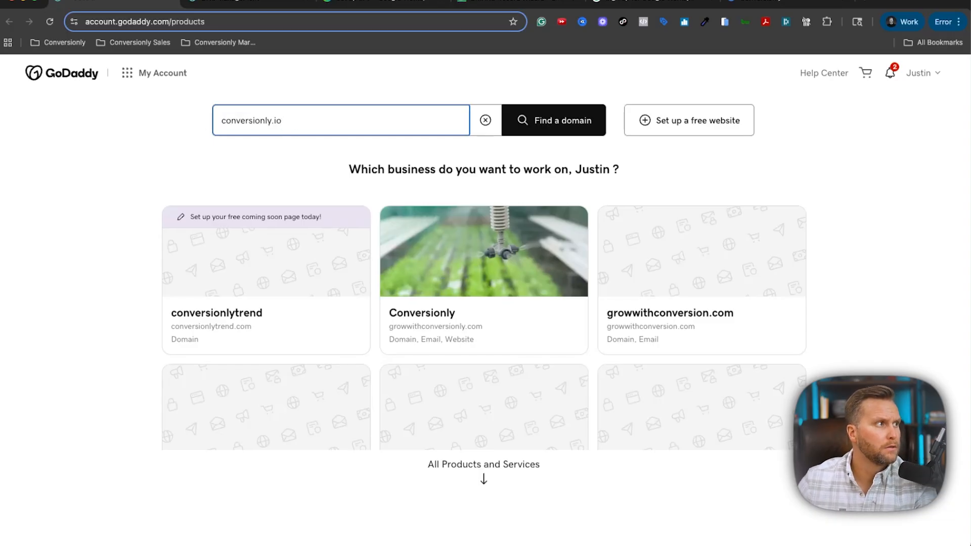
{"action": "left_click", "coordinate": [271, 122]}
{"action": "type", "text": "s"}
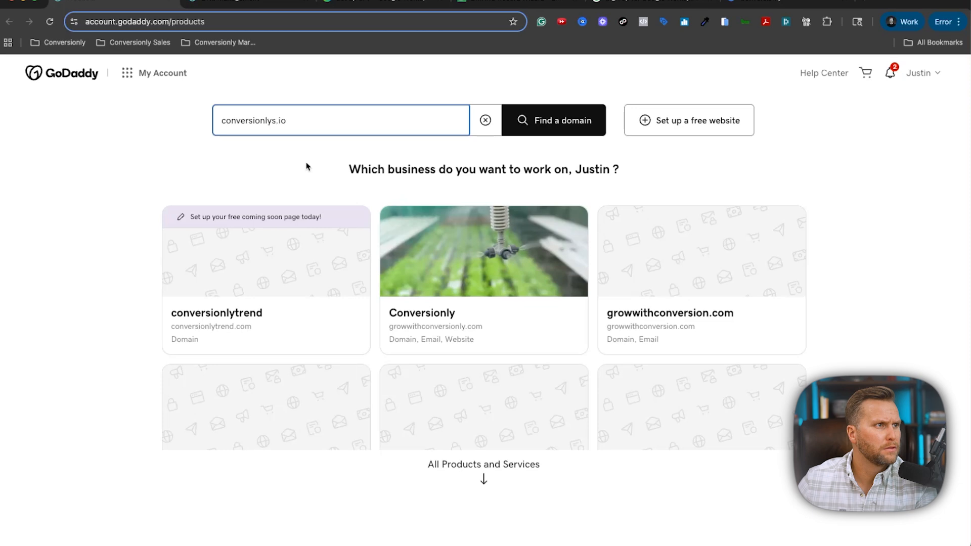
{"action": "left_click", "coordinate": [272, 129]}
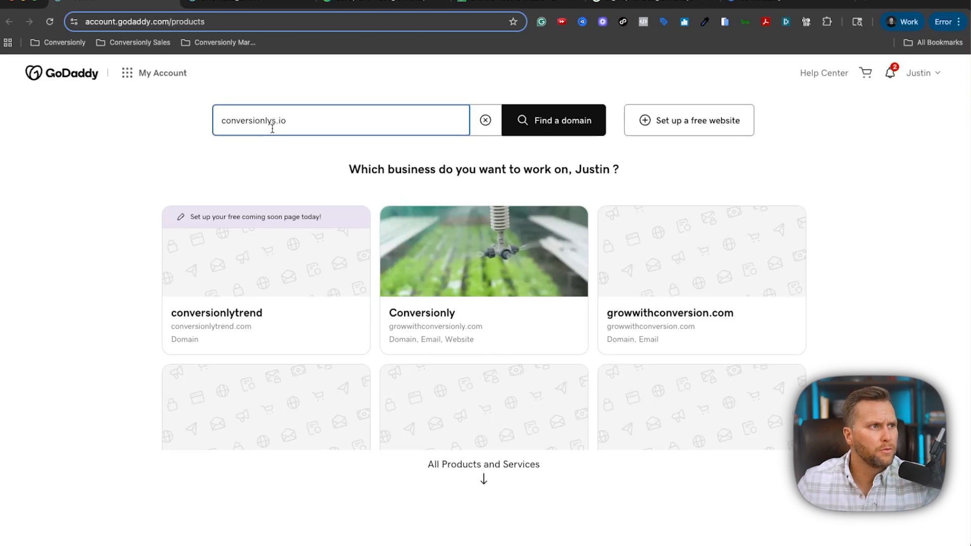
{"action": "key", "text": "Delete"}
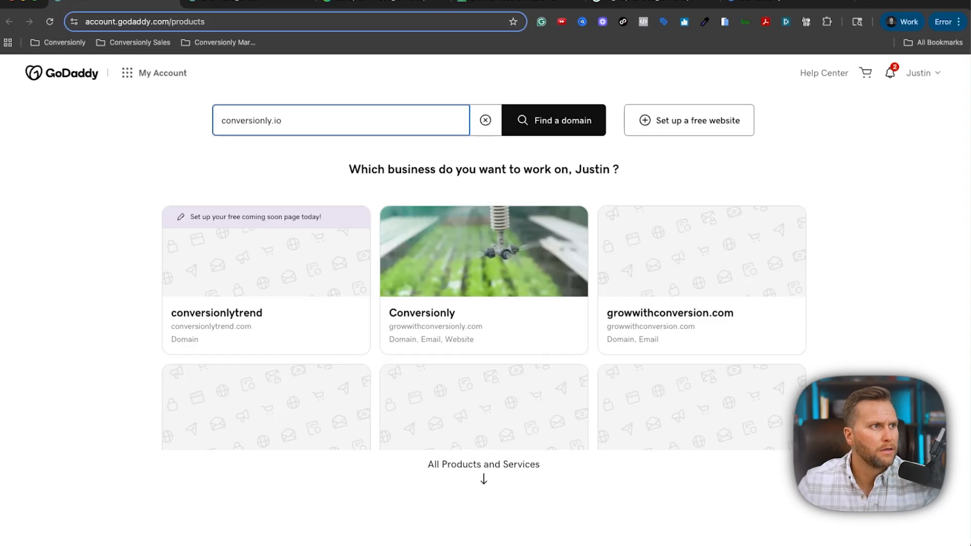
{"action": "type", "text": "go"}
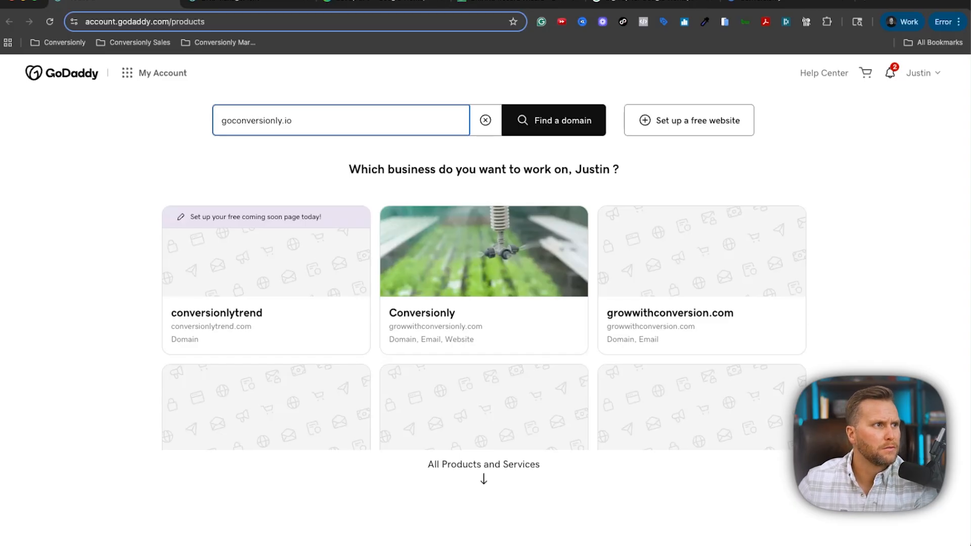
{"action": "key", "text": "Return"}
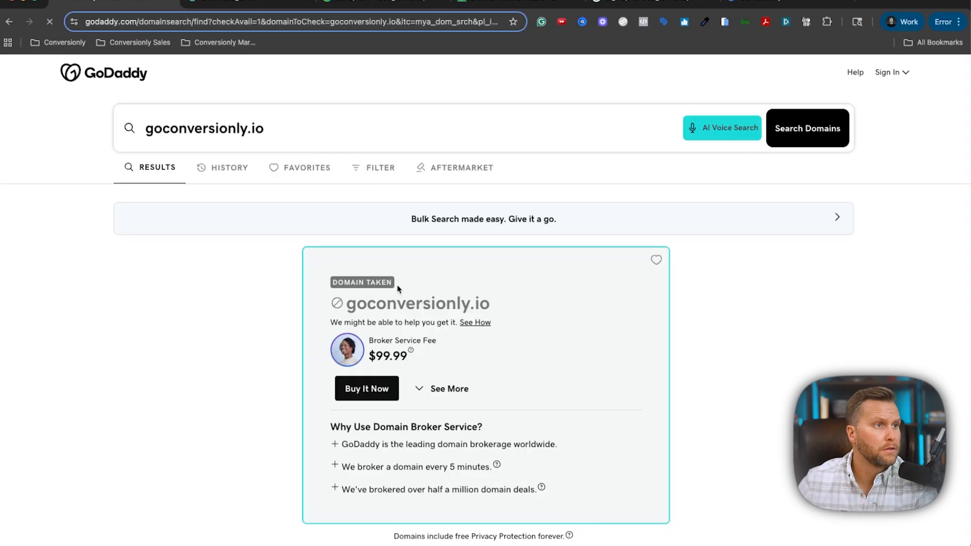
Add goconversionly.com to the cart and review its 3-year, $79.96 cart line.
{"action": "scroll", "coordinate": [393, 231], "scroll_direction": "down", "scroll_amount": 2}
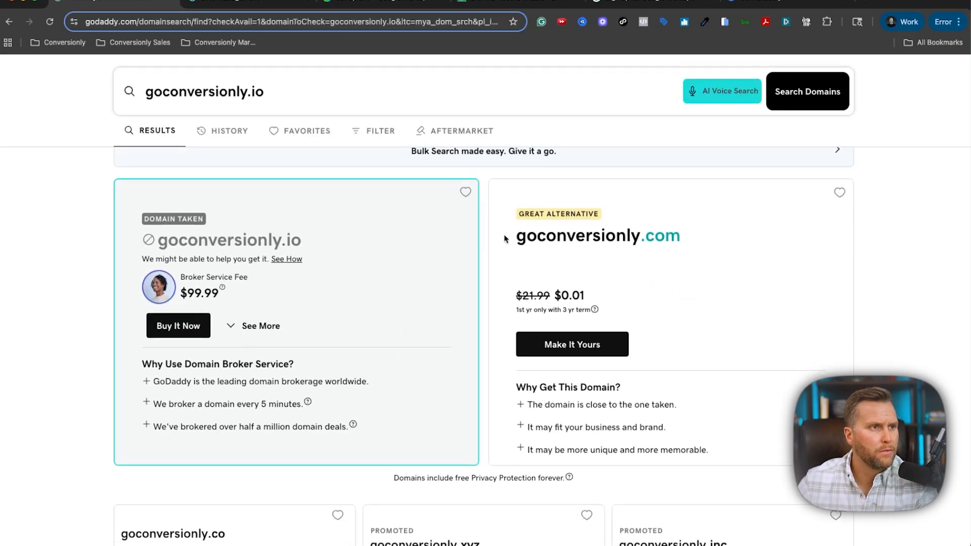
{"action": "scroll", "coordinate": [639, 256], "scroll_direction": "down", "scroll_amount": 2}
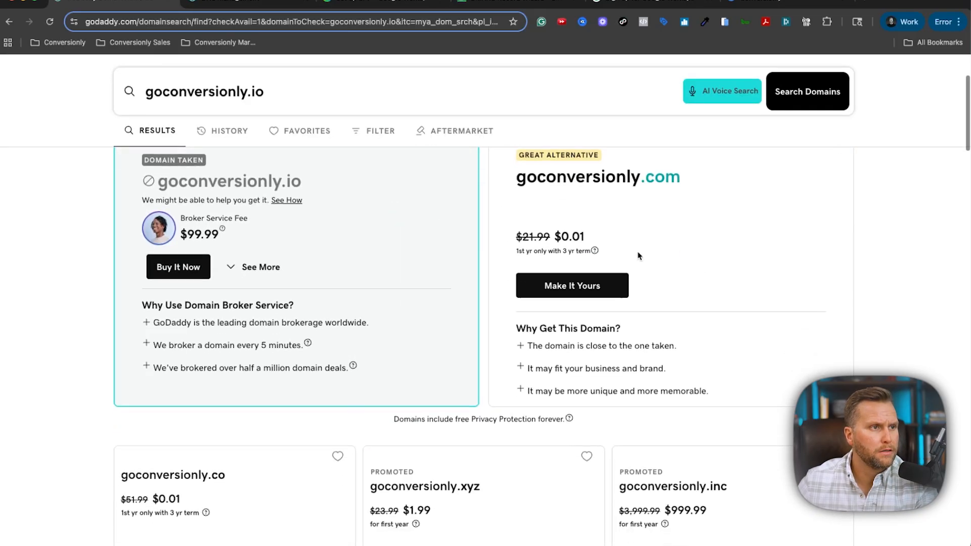
{"action": "left_click", "coordinate": [617, 277]}
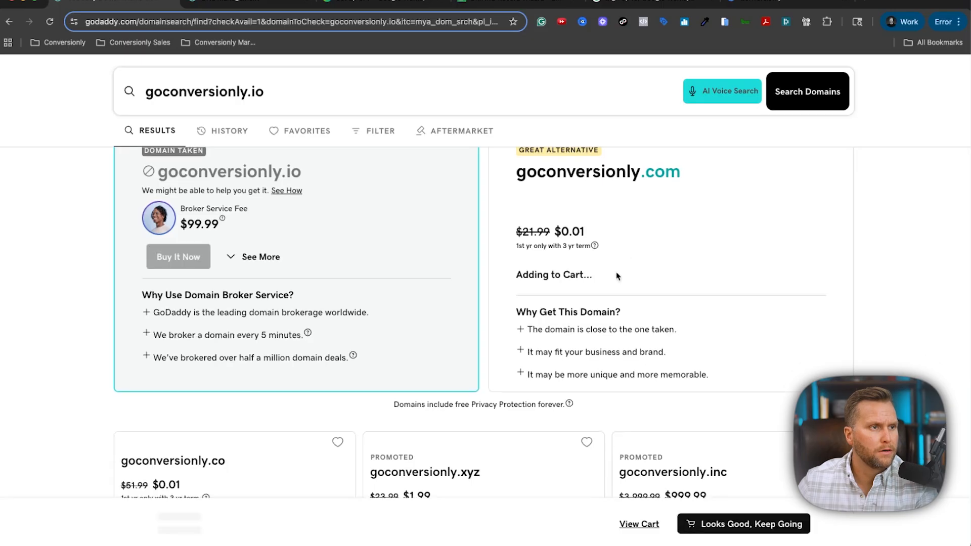
{"action": "left_click", "coordinate": [743, 524]}
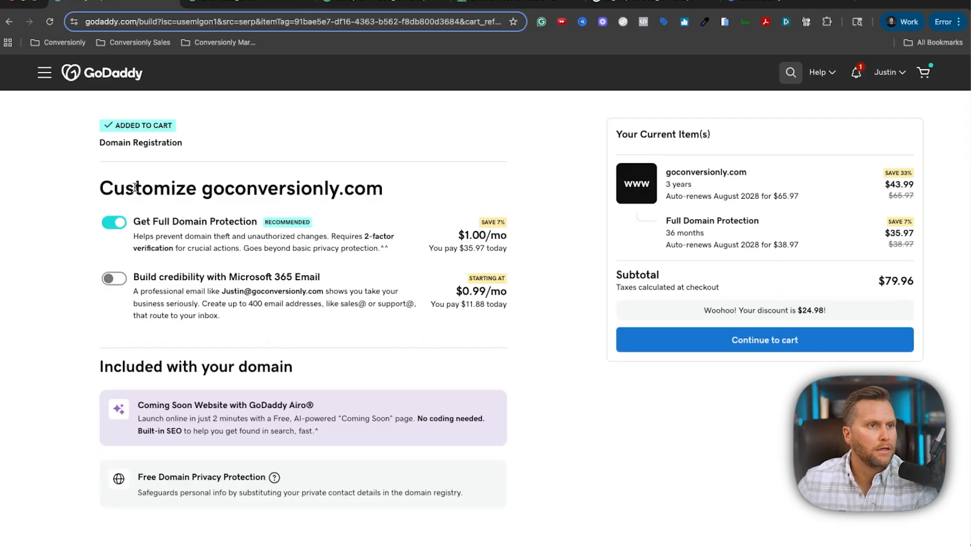
{"action": "scroll", "coordinate": [327, 276], "scroll_direction": "down", "scroll_amount": 3}
{"action": "scroll", "coordinate": [326, 276], "scroll_direction": "up", "scroll_amount": 4}
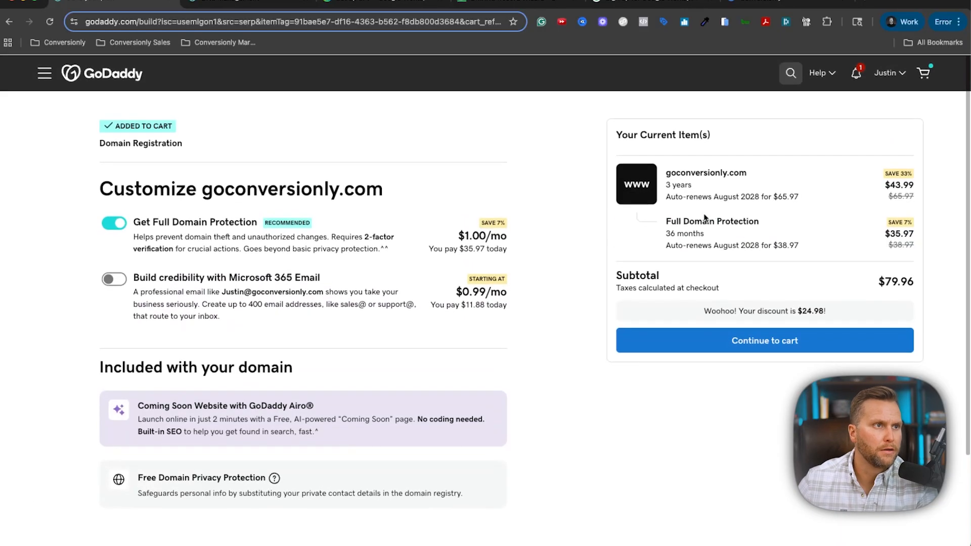
{"action": "triple_click", "coordinate": [665, 186]}
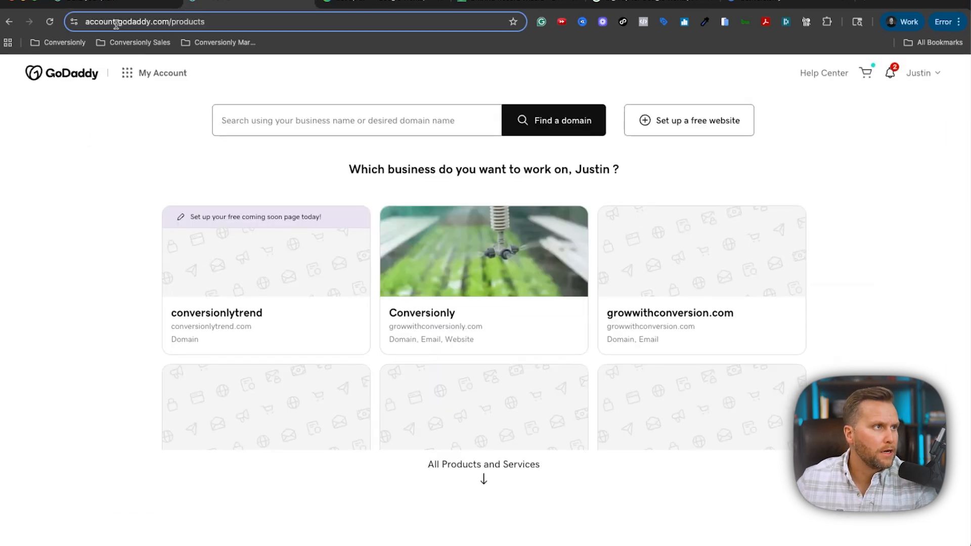
Clear the search box, scroll to the Domains list, and open DNS for myconversionly.com.
{"action": "left_click", "coordinate": [304, 132]}
{"action": "key", "text": "super+v"}
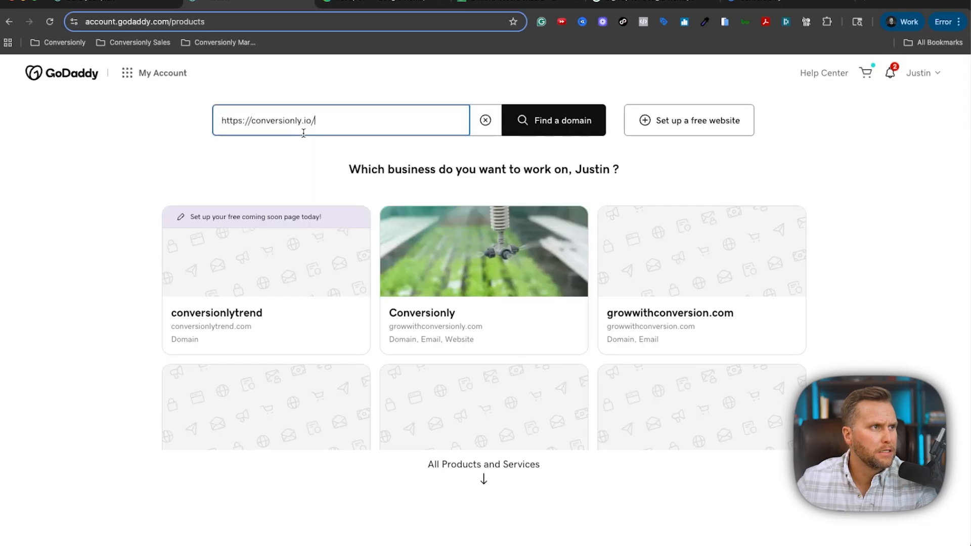
{"action": "key", "text": "super+z"}
{"action": "left_click", "coordinate": [249, 147]}
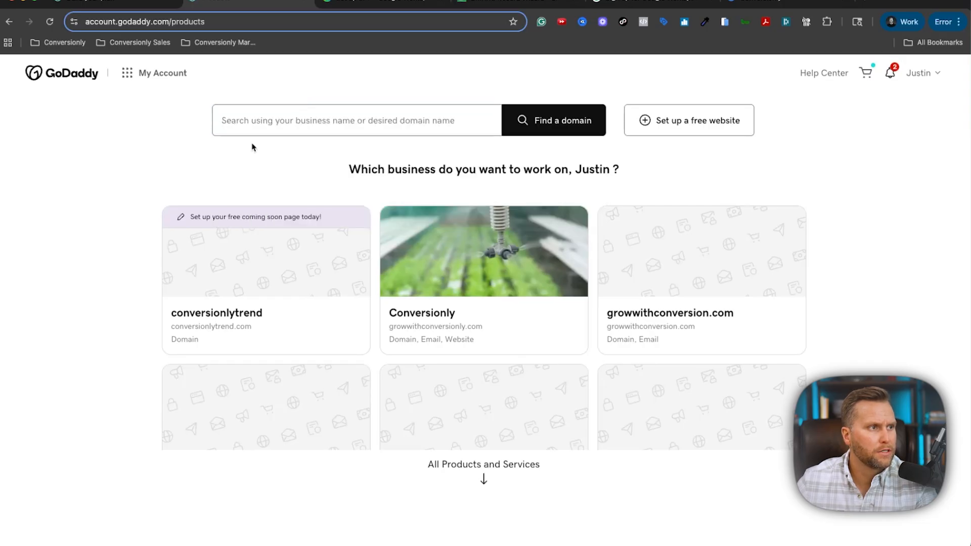
{"action": "scroll", "coordinate": [517, 454], "scroll_direction": "down", "scroll_amount": 3}
{"action": "scroll", "coordinate": [518, 454], "scroll_direction": "down", "scroll_amount": 8}
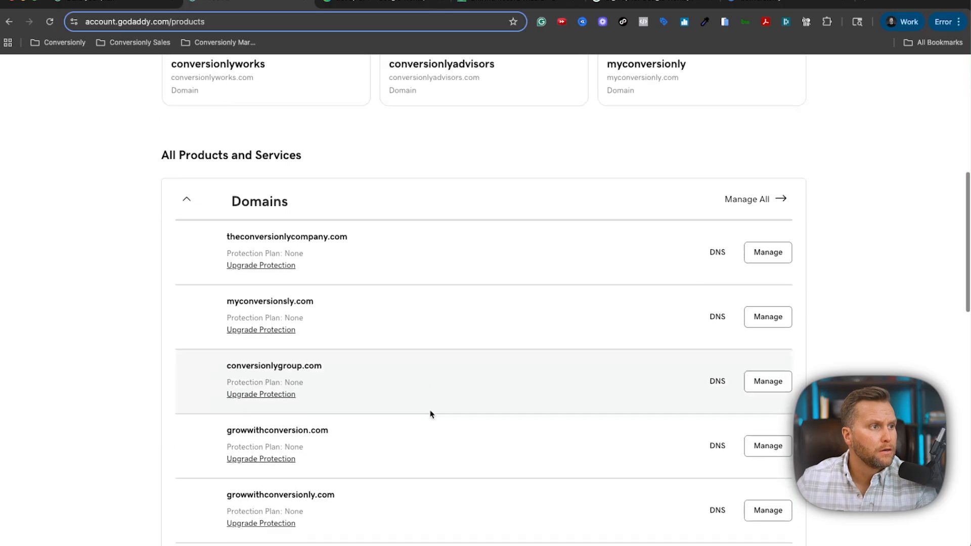
{"action": "scroll", "coordinate": [430, 413], "scroll_direction": "down", "scroll_amount": 1}
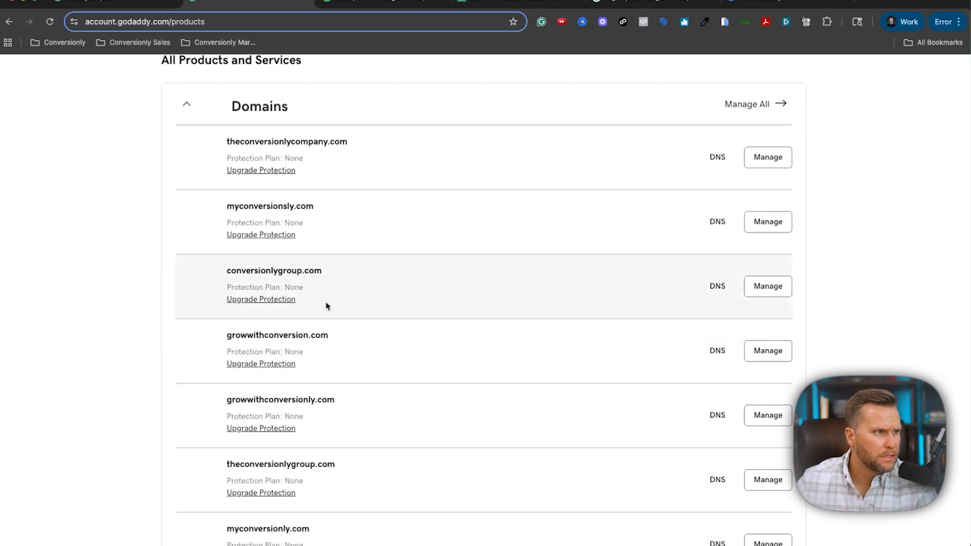
{"action": "scroll", "coordinate": [326, 276], "scroll_direction": "down", "scroll_amount": 2}
{"action": "scroll", "coordinate": [328, 276], "scroll_direction": "down", "scroll_amount": 2}
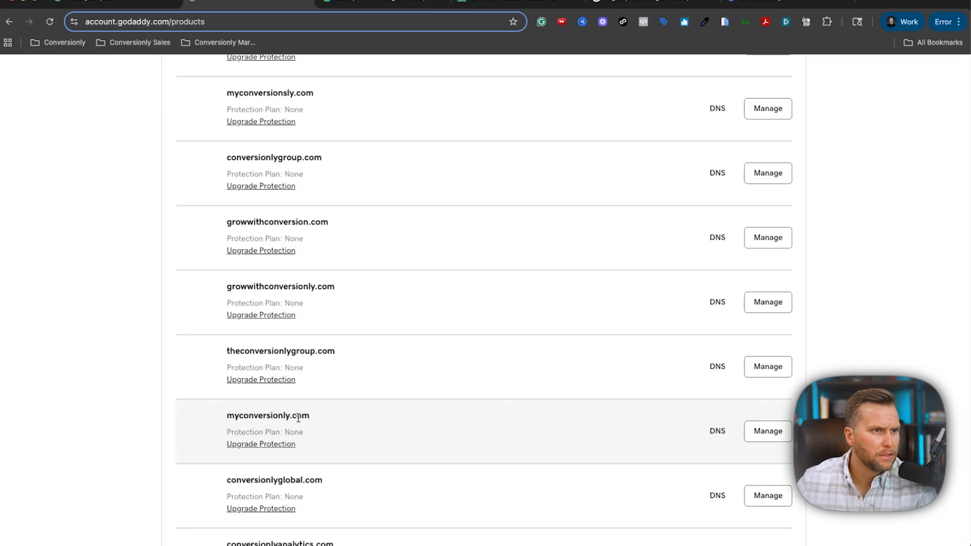
{"action": "scroll", "coordinate": [299, 417], "scroll_direction": "up", "scroll_amount": 2}
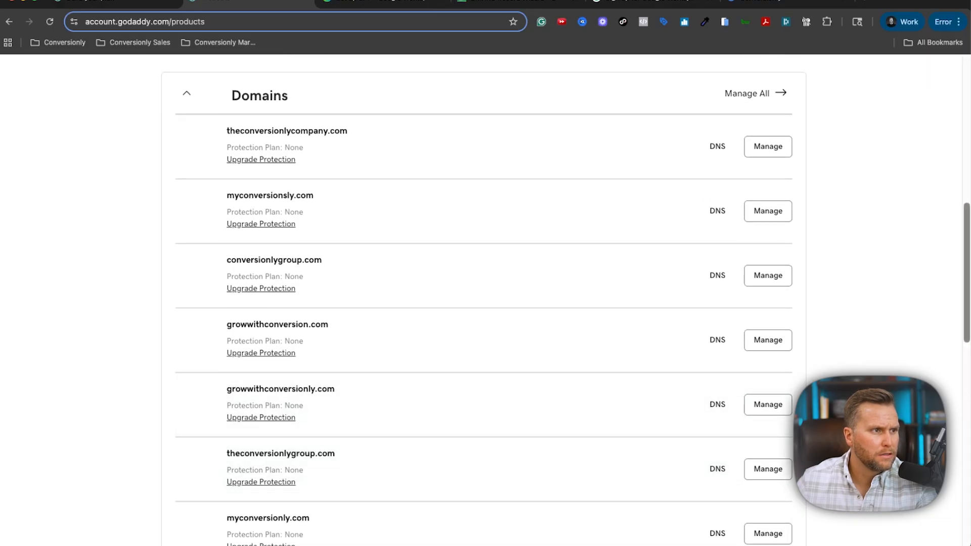
{"action": "scroll", "coordinate": [483, 304], "scroll_direction": "down", "scroll_amount": 2}
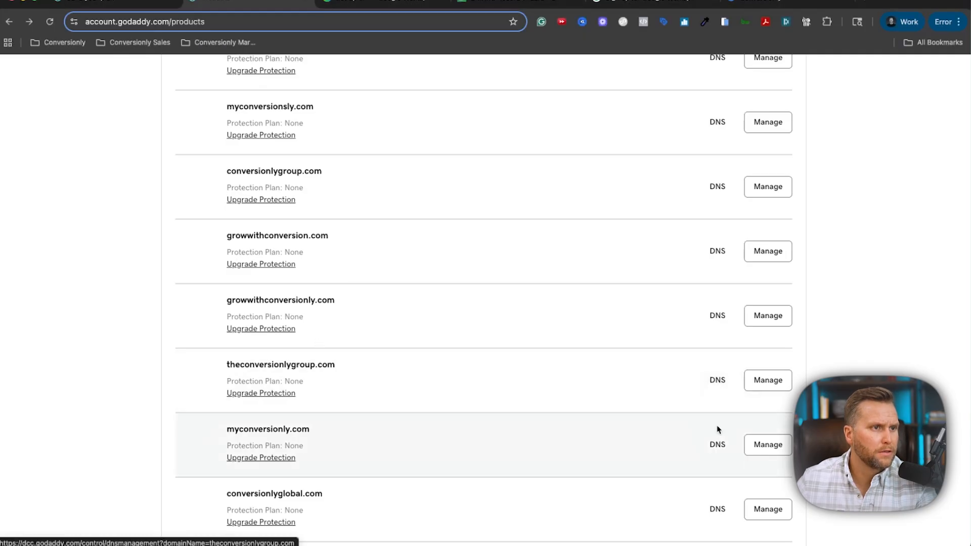
{"action": "left_click_drag", "start_coordinate": [717, 445], "coordinate": [722, 448]}
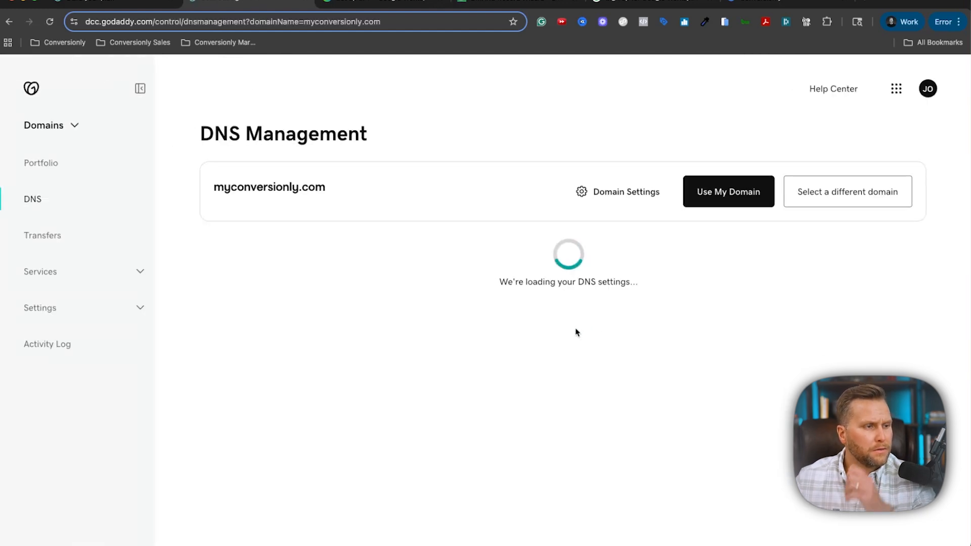
{"action": "scroll", "coordinate": [457, 284], "scroll_direction": "down", "scroll_amount": 2}
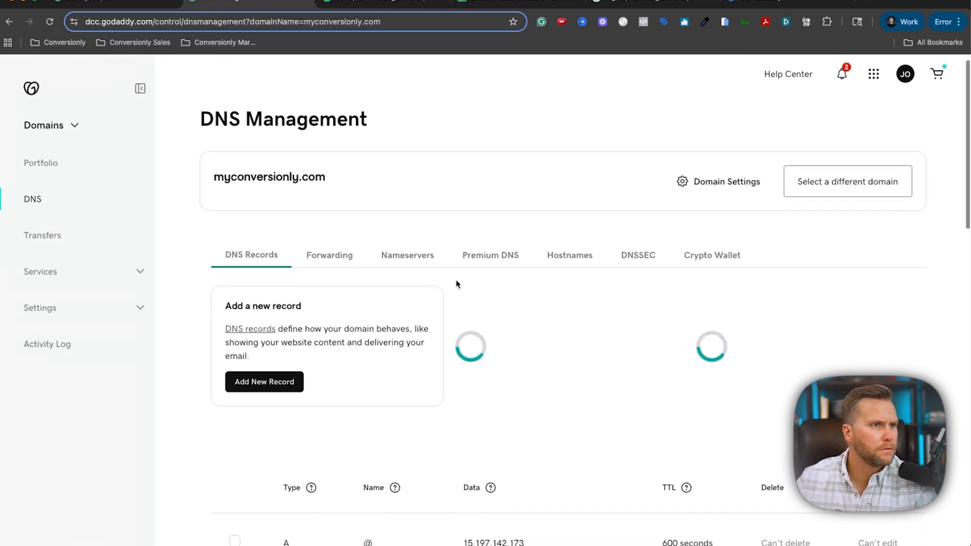
{"action": "scroll", "coordinate": [510, 284], "scroll_direction": "down", "scroll_amount": 15}
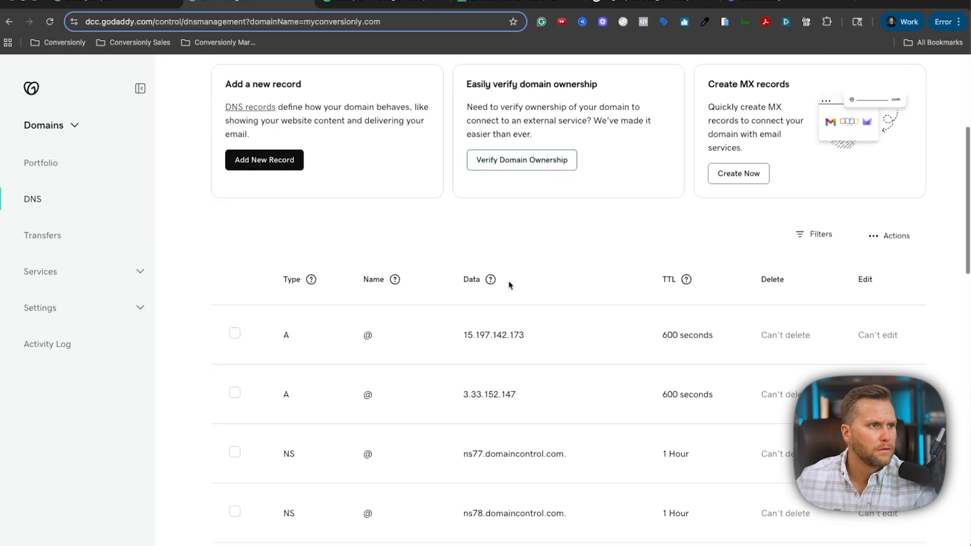
{"action": "scroll", "coordinate": [509, 284], "scroll_direction": "up", "scroll_amount": 3}
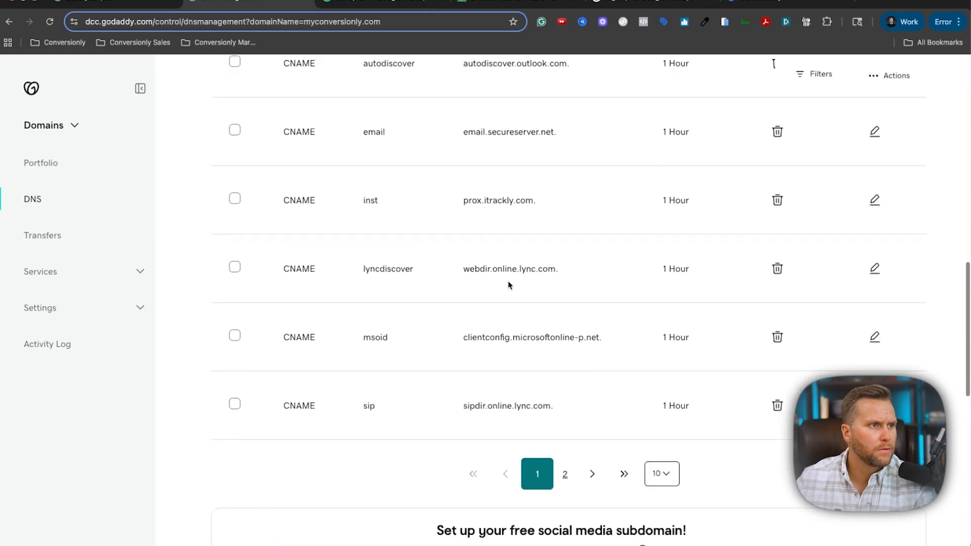
{"action": "scroll", "coordinate": [509, 284], "scroll_direction": "up", "scroll_amount": 6}
{"action": "scroll", "coordinate": [509, 285], "scroll_direction": "up", "scroll_amount": 8}
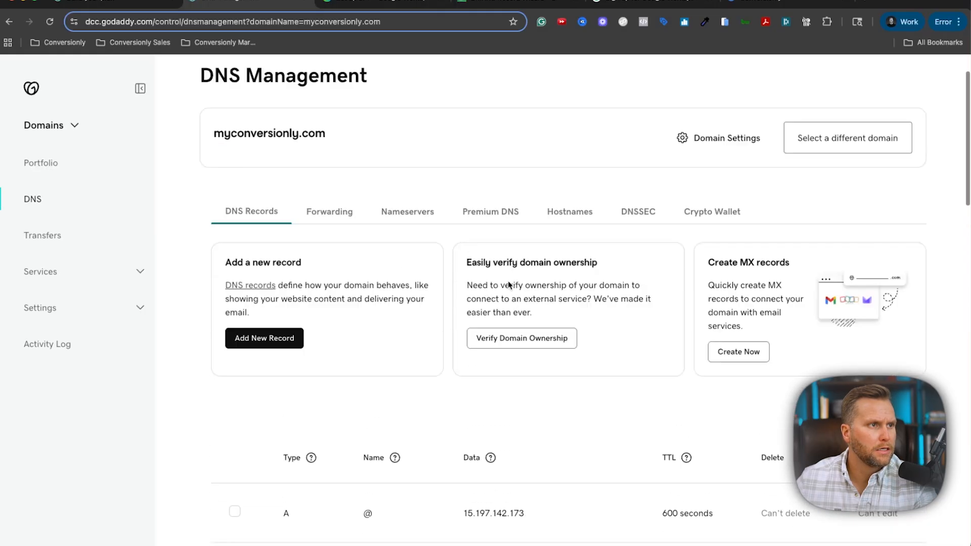
{"action": "scroll", "coordinate": [510, 286], "scroll_direction": "down", "scroll_amount": 2}
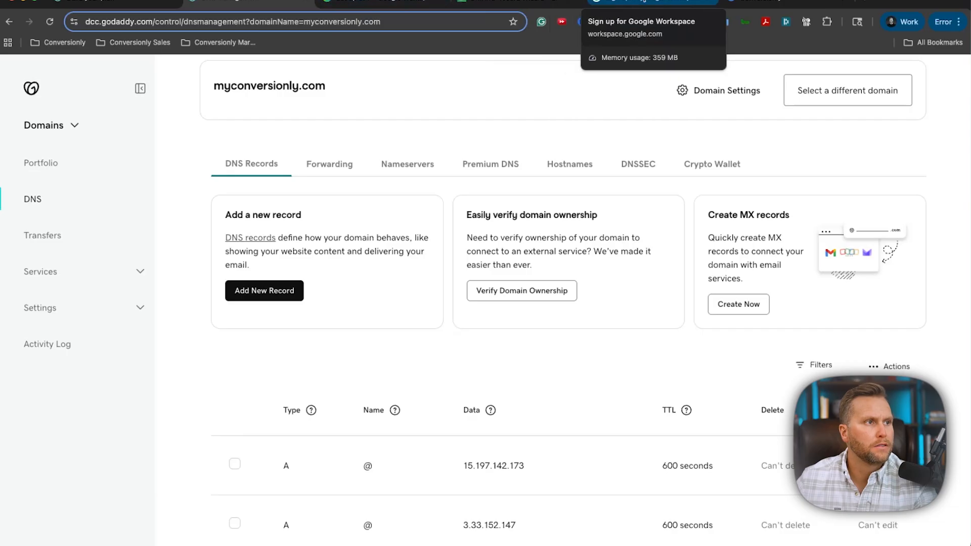
Enter the business name, the contact's first and last name and saved email, then submit.
{"action": "left_click", "coordinate": [450, 3]}
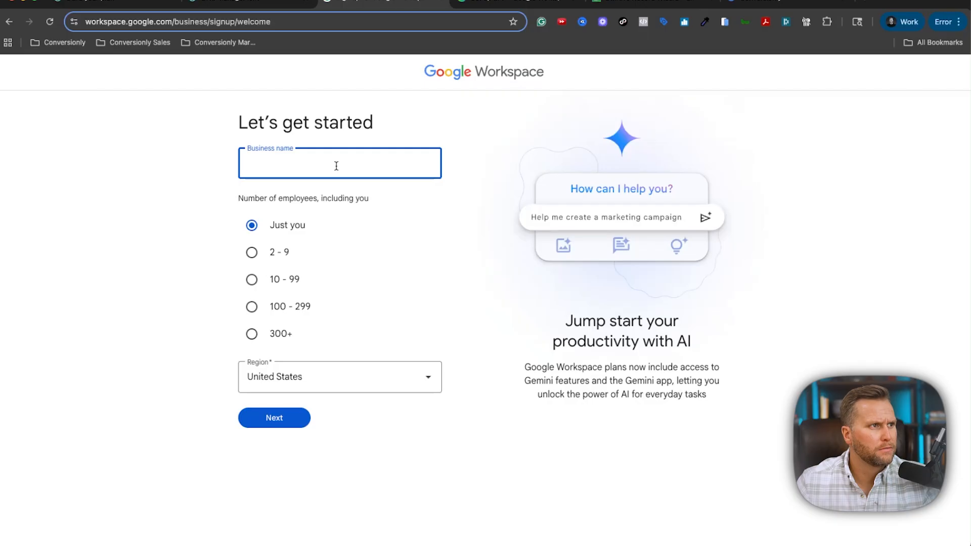
{"action": "type", "text": "Conversionly"}
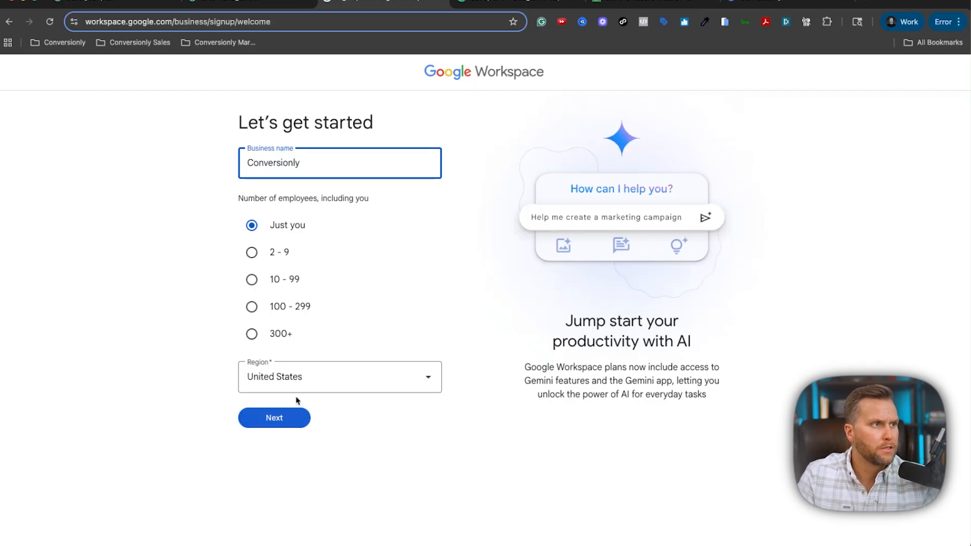
{"action": "left_click", "coordinate": [279, 428]}
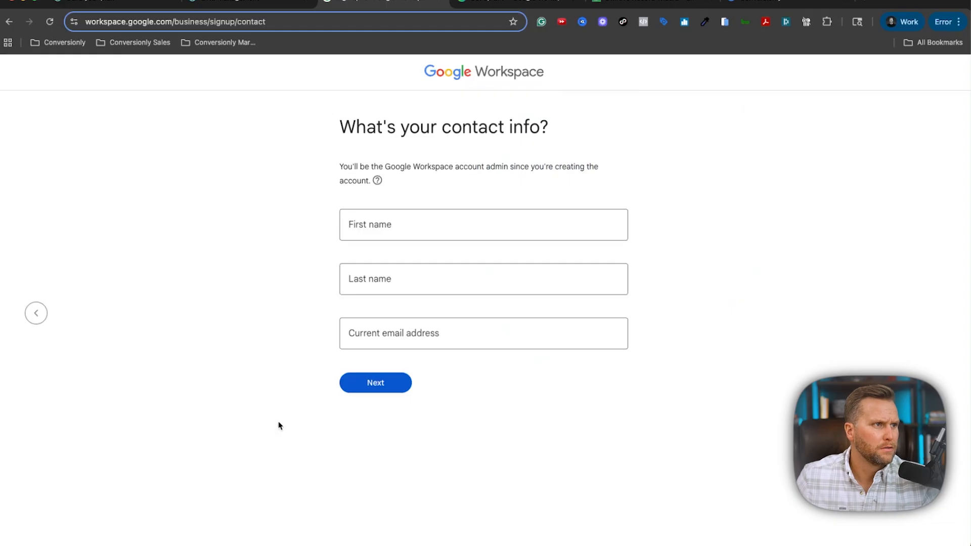
{"action": "left_click", "coordinate": [418, 214]}
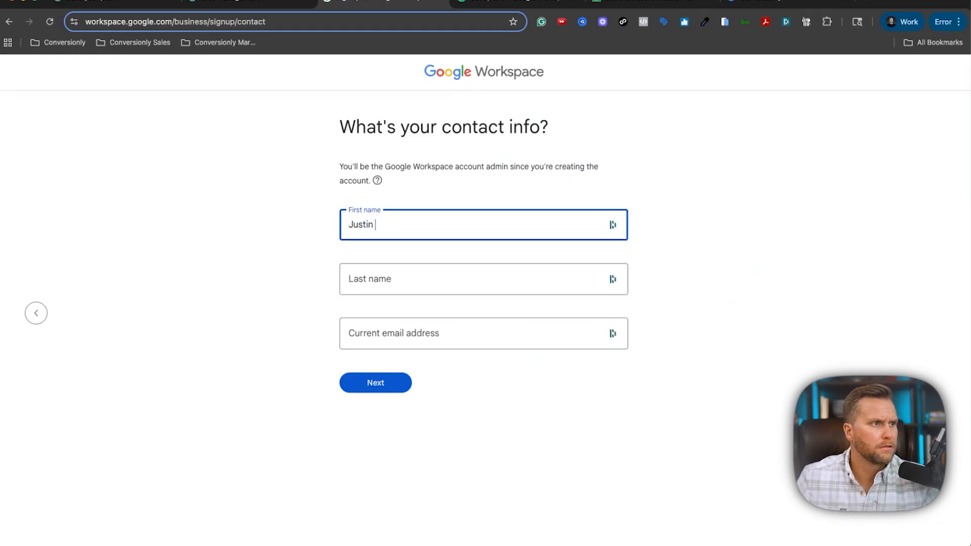
{"action": "key", "text": "Tab"}
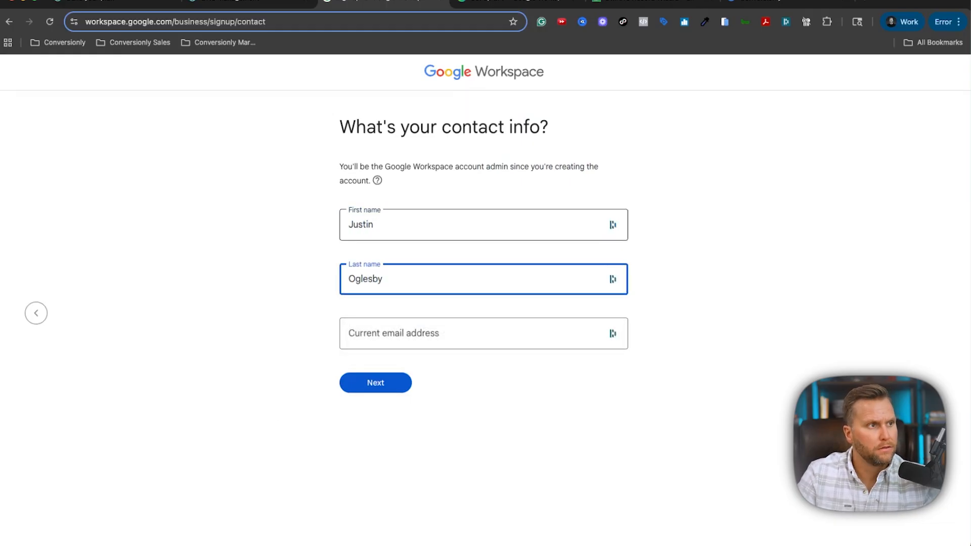
{"action": "left_click", "coordinate": [427, 330]}
{"action": "left_click", "coordinate": [448, 418]}
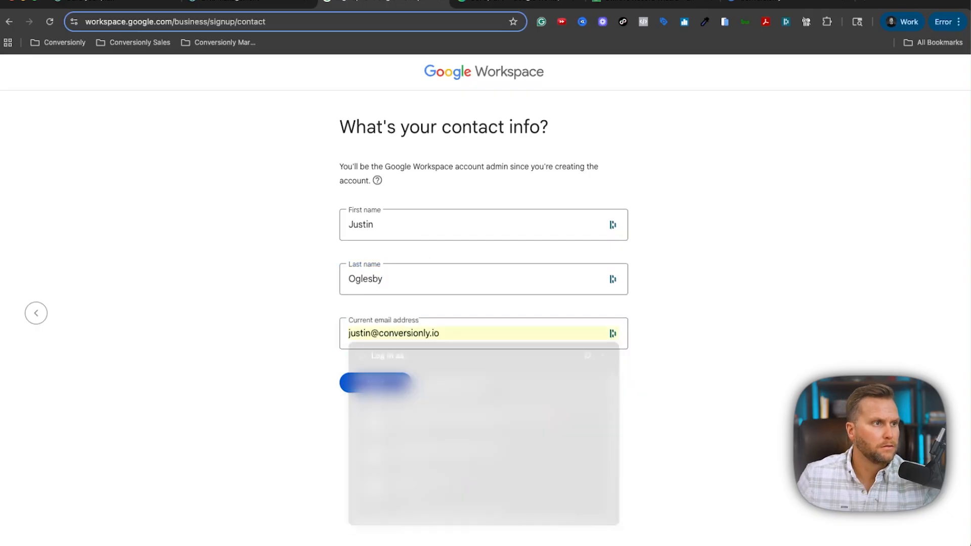
{"action": "left_click", "coordinate": [385, 388]}
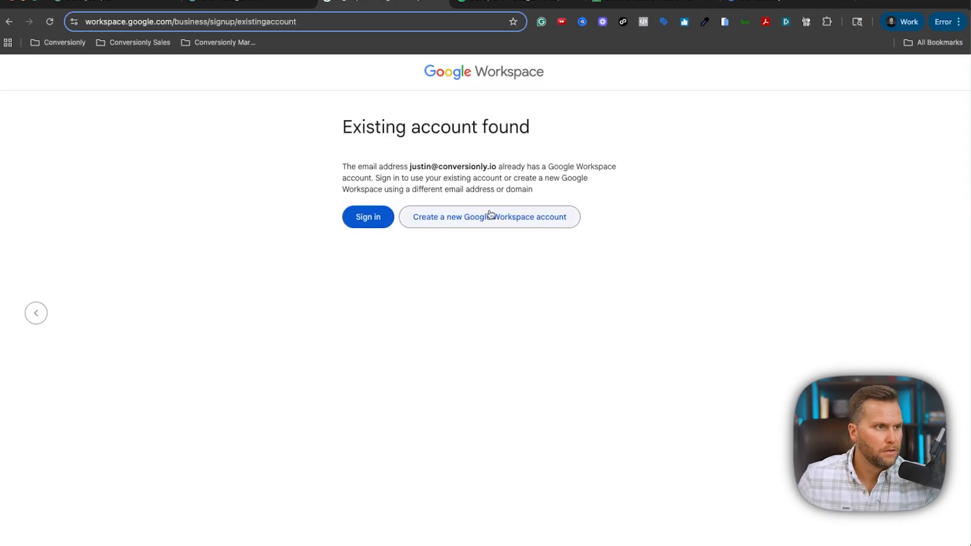
Create a new Workspace account set up with an existing domain.
{"action": "left_click", "coordinate": [438, 226]}
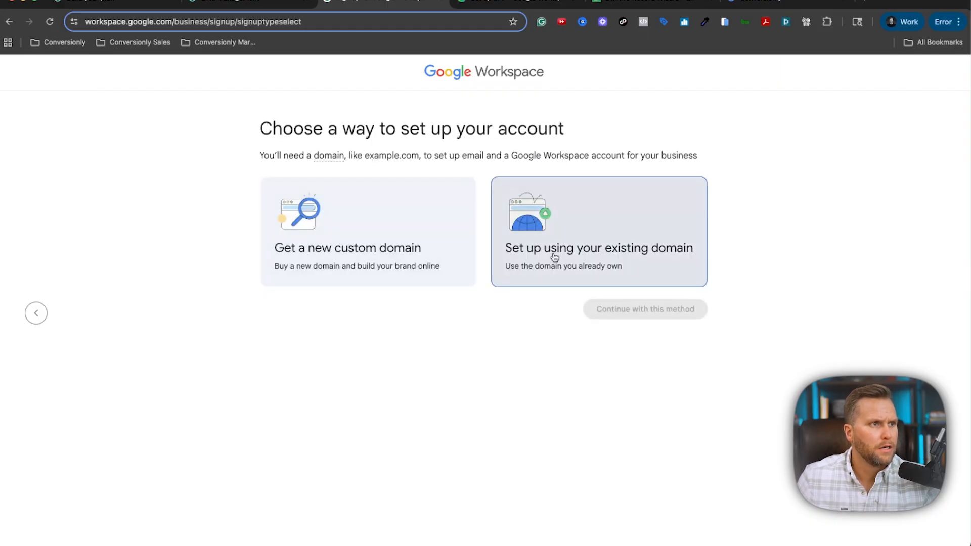
{"action": "left_click", "coordinate": [554, 257]}
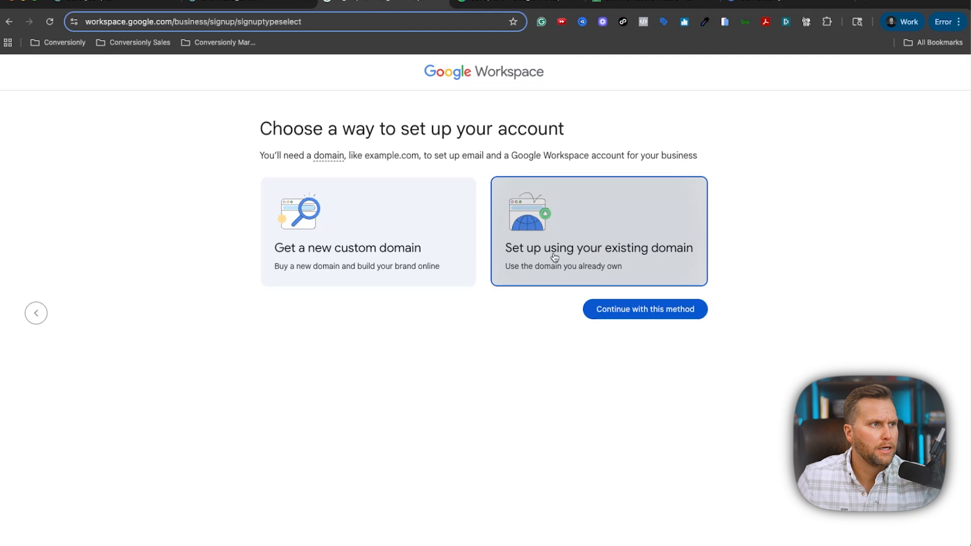
{"action": "left_click", "coordinate": [657, 317]}
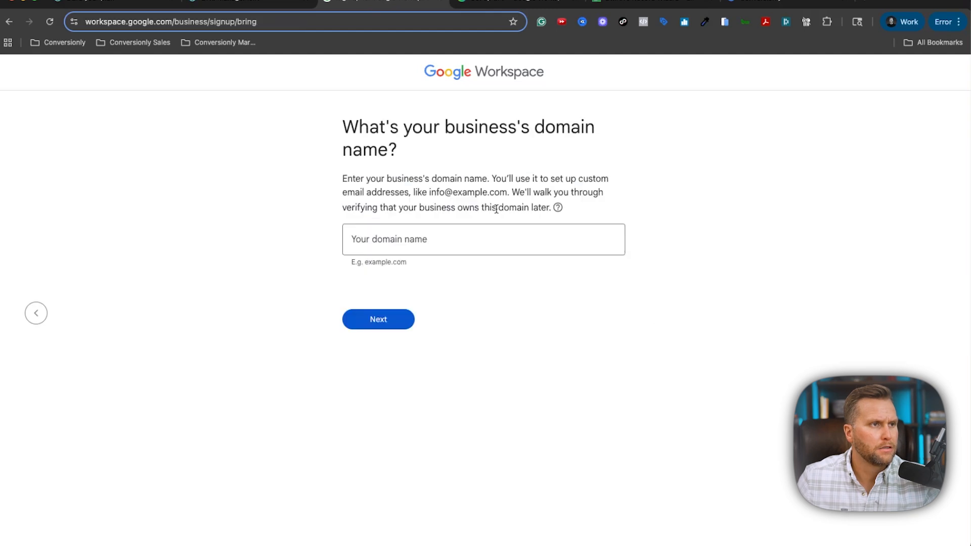
Copy myconversionly.com from GoDaddy, paste it as the business domain, and confirm it.
{"action": "left_click", "coordinate": [247, 3]}
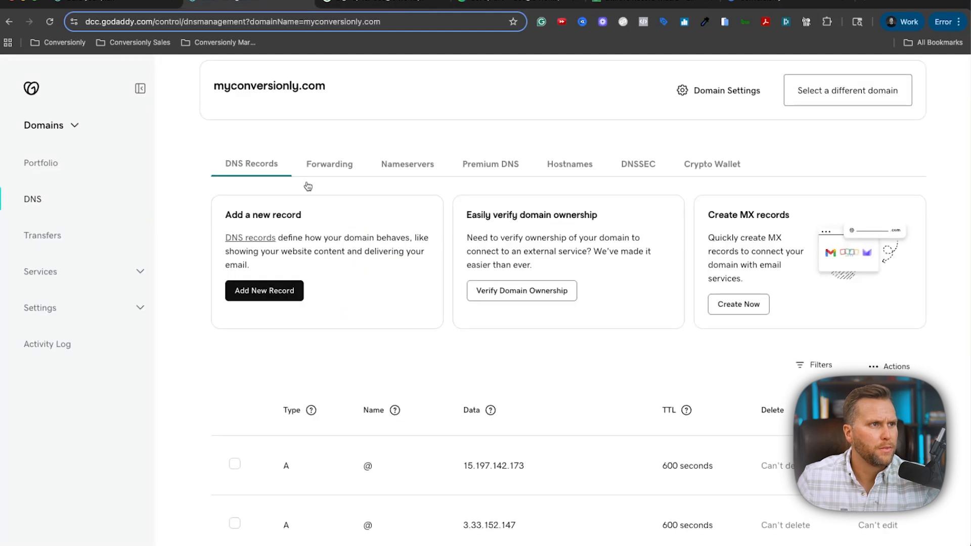
{"action": "left_click_drag", "start_coordinate": [333, 193], "coordinate": [211, 195]}
{"action": "key", "text": "super+c"}
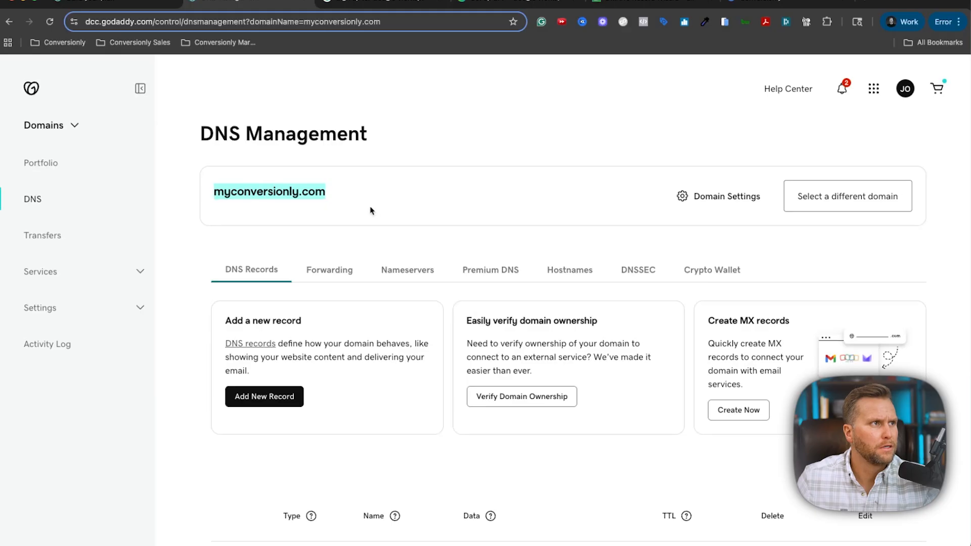
{"action": "scroll", "coordinate": [374, 210], "scroll_direction": "down", "scroll_amount": 5}
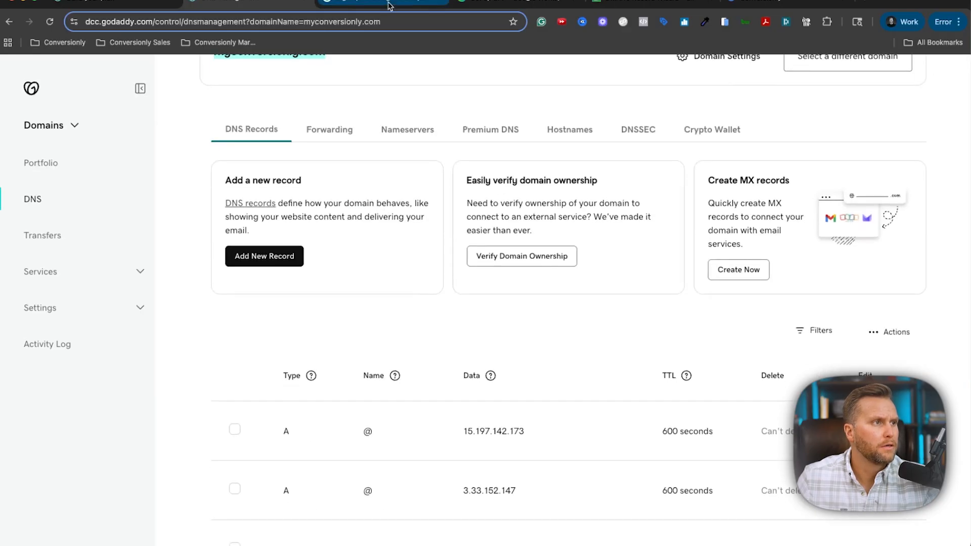
{"action": "left_click", "coordinate": [387, 4]}
{"action": "left_click", "coordinate": [458, 227]}
{"action": "key", "text": "super+v"}
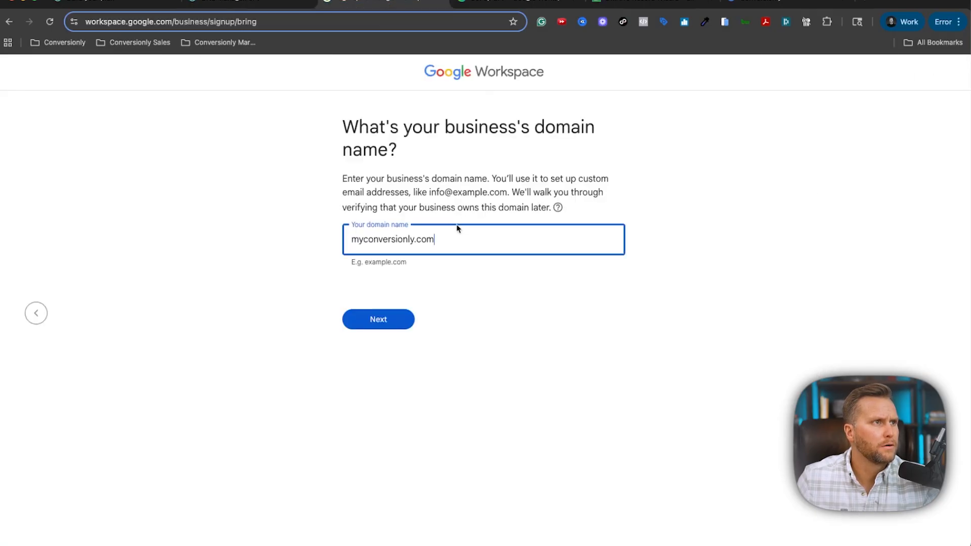
{"action": "left_click", "coordinate": [408, 322]}
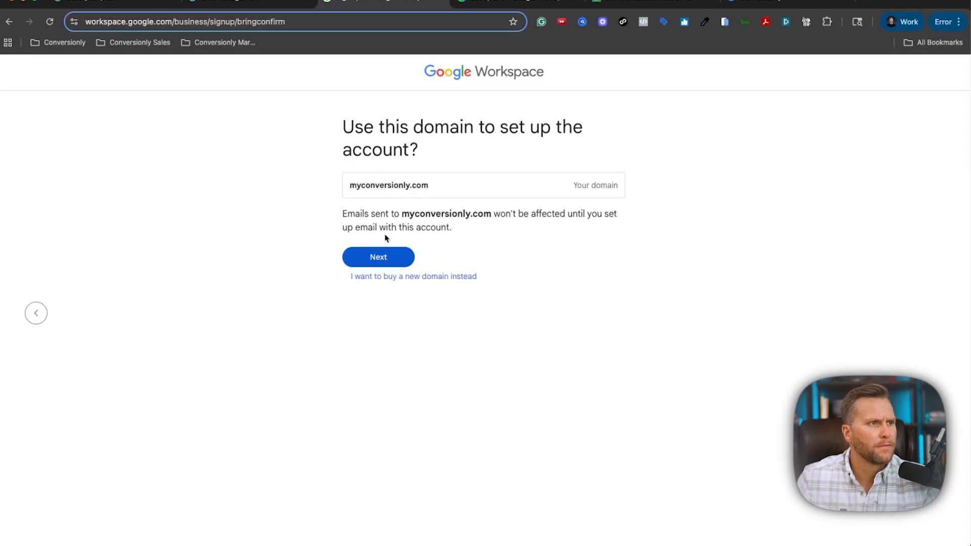
{"action": "left_click", "coordinate": [381, 259]}
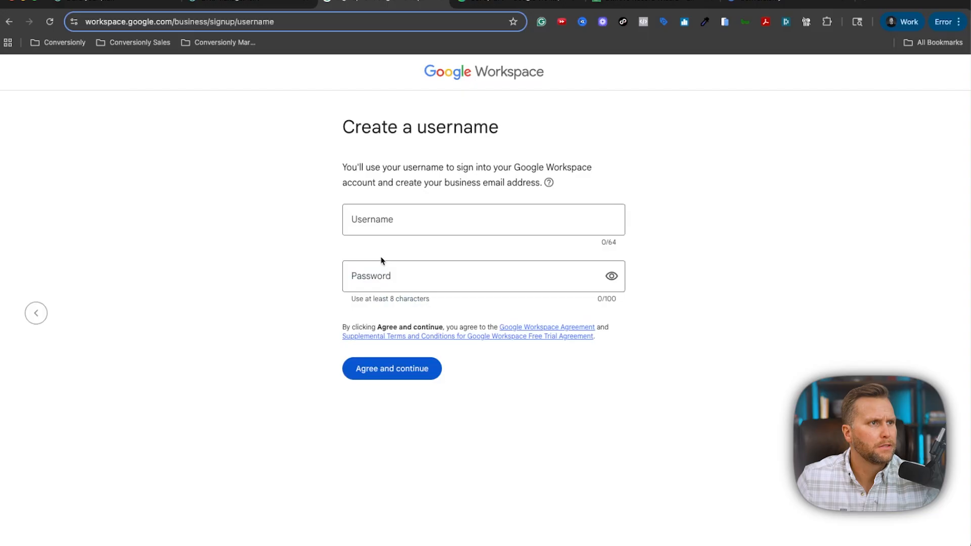
Enter the Google Workspace admin username and accept the generated strong password.
{"action": "left_click", "coordinate": [398, 221]}
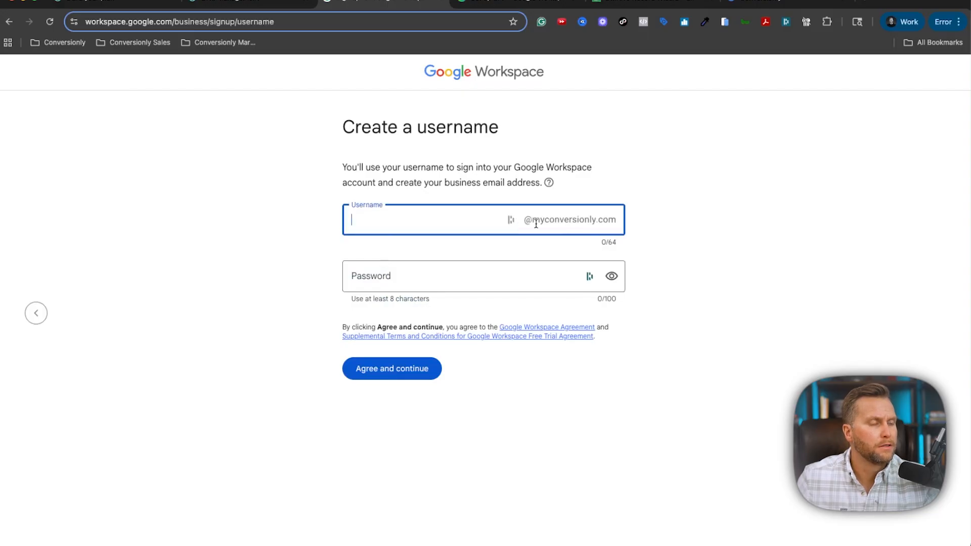
{"action": "type", "text": "justin"}
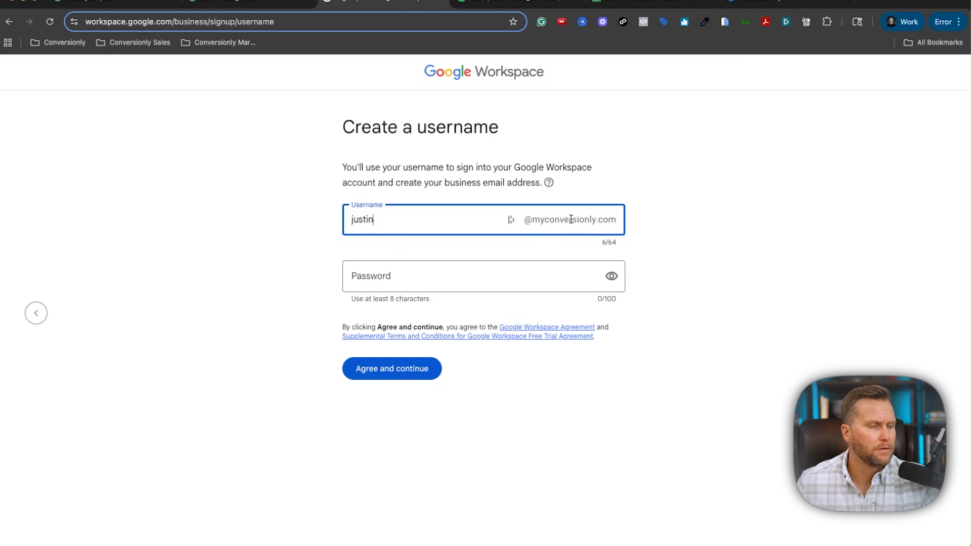
{"action": "left_click", "coordinate": [476, 278]}
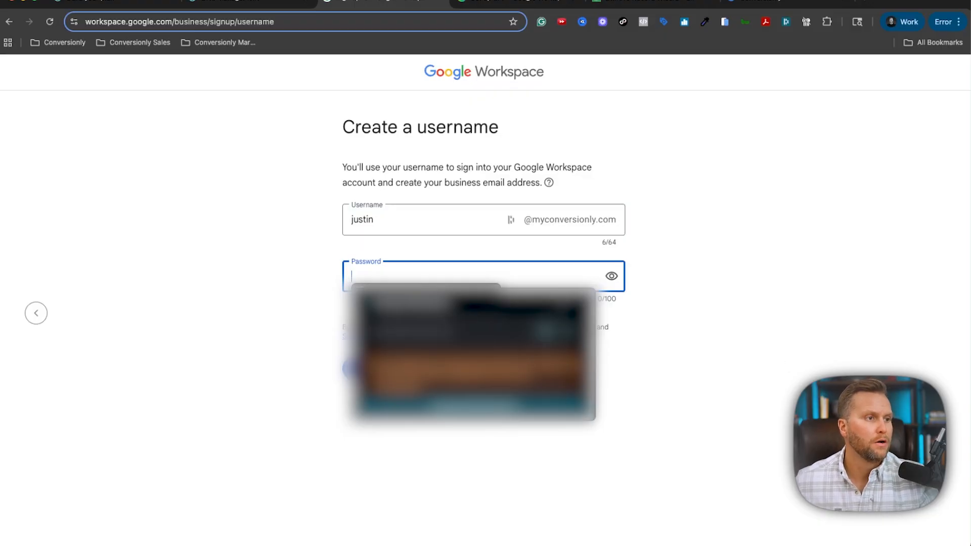
{"action": "left_click", "coordinate": [474, 405]}
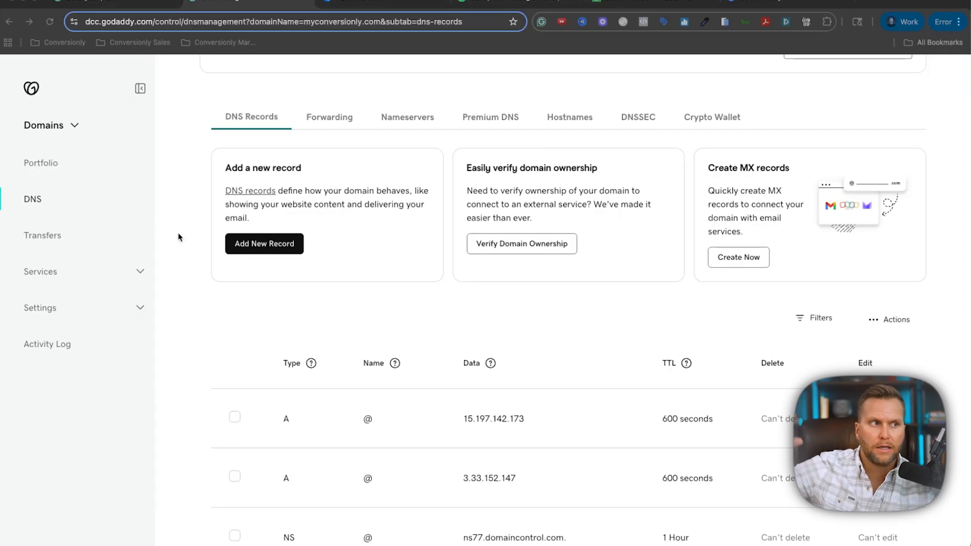
Scroll through myconversionly.com's DNS records to review the A and NS entries.
{"action": "scroll", "coordinate": [164, 233], "scroll_direction": "down", "scroll_amount": 3}
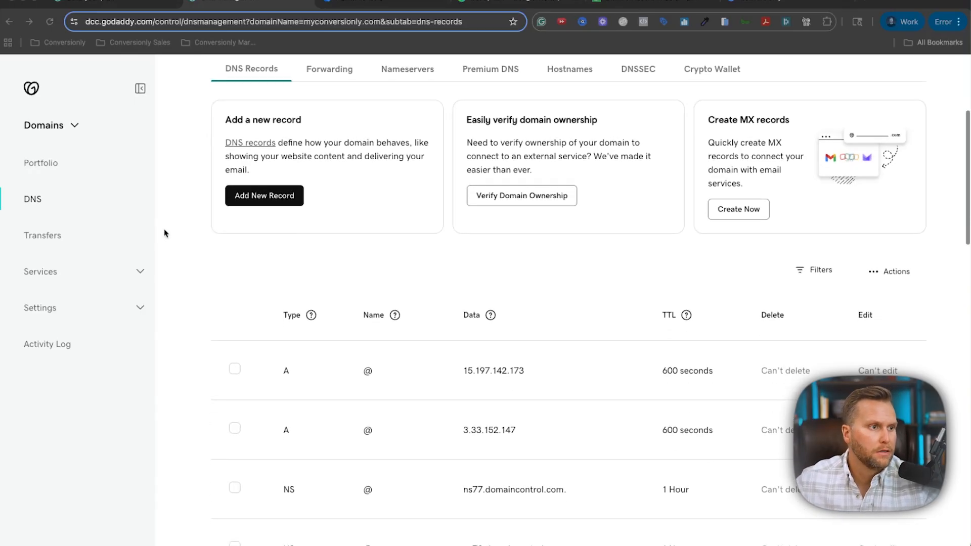
{"action": "scroll", "coordinate": [165, 232], "scroll_direction": "up", "scroll_amount": 2}
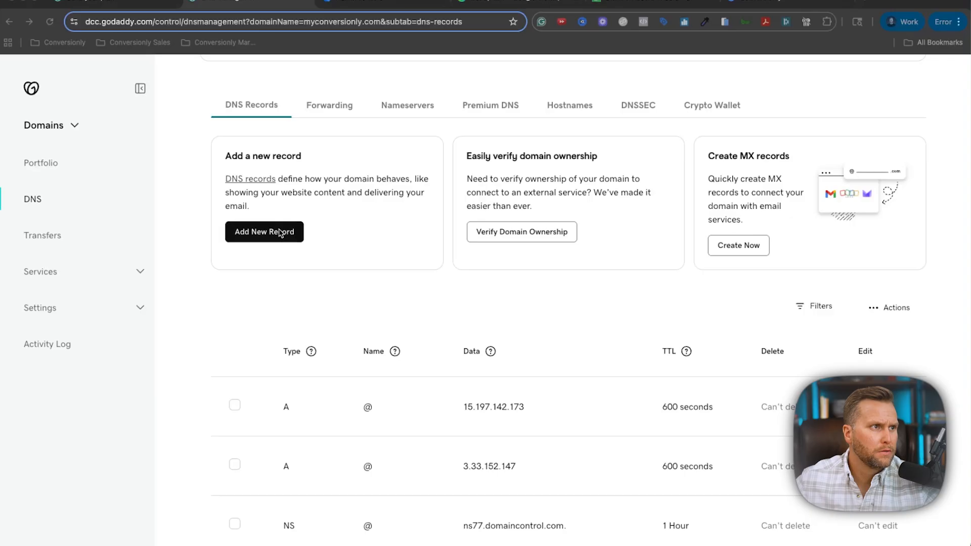
Select the SPF record 'v=spf1 include:_spf.google.com ~all' in Step 2 of the help article.
{"action": "left_click", "coordinate": [484, 1]}
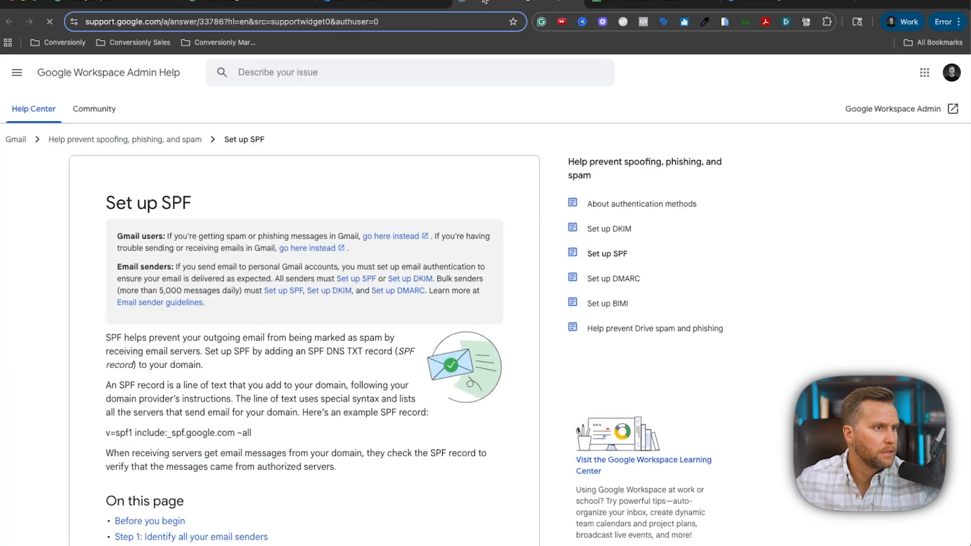
{"action": "scroll", "coordinate": [152, 183], "scroll_direction": "down", "scroll_amount": 10}
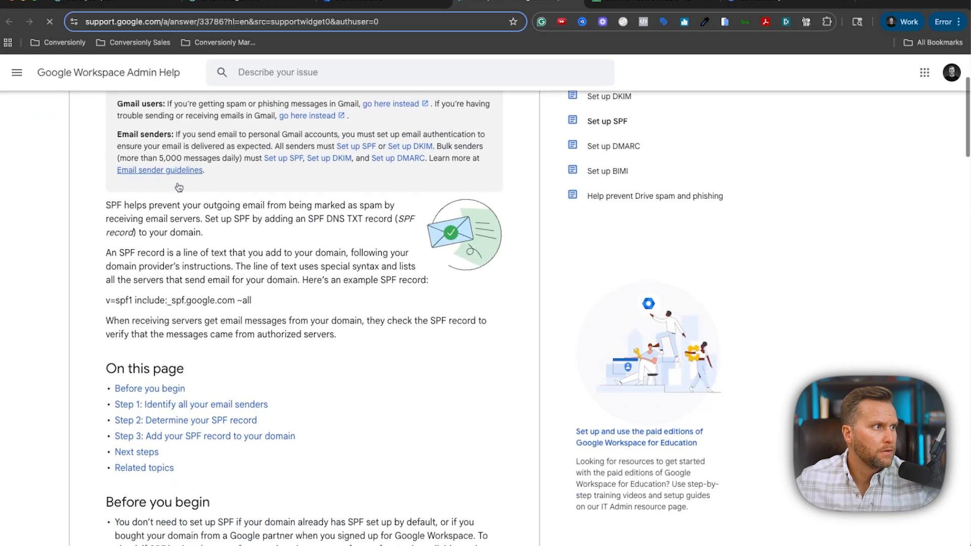
{"action": "scroll", "coordinate": [177, 183], "scroll_direction": "down", "scroll_amount": 12}
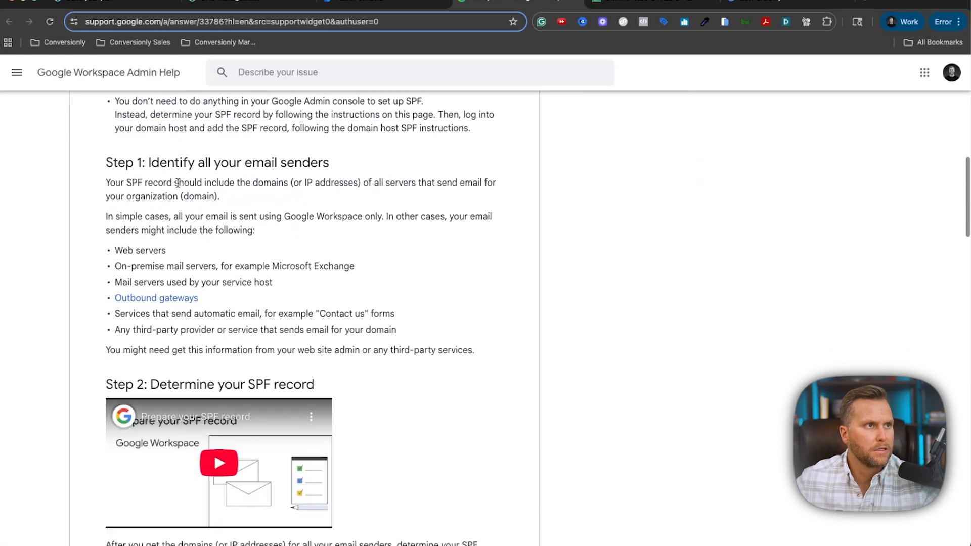
{"action": "scroll", "coordinate": [350, 209], "scroll_direction": "up", "scroll_amount": 2}
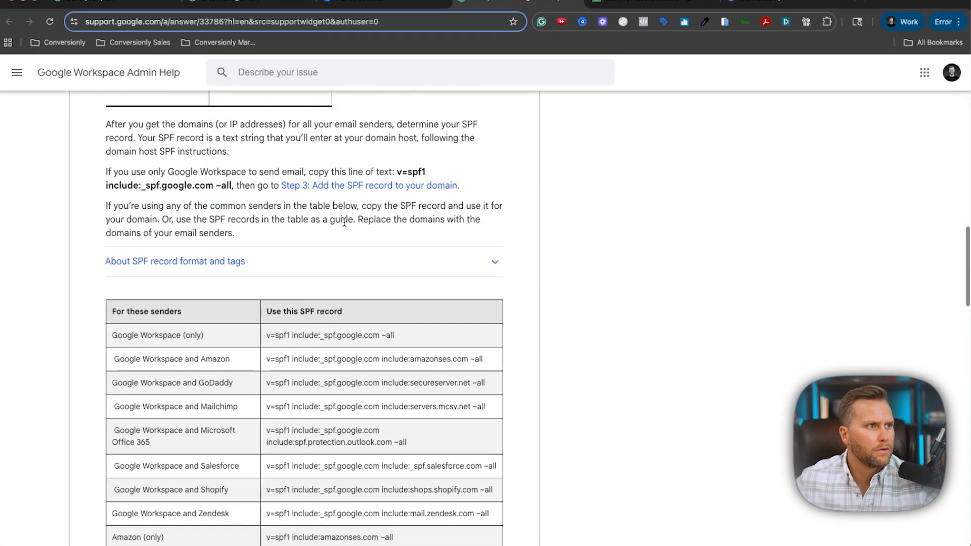
{"action": "scroll", "coordinate": [345, 220], "scroll_direction": "up", "scroll_amount": 2}
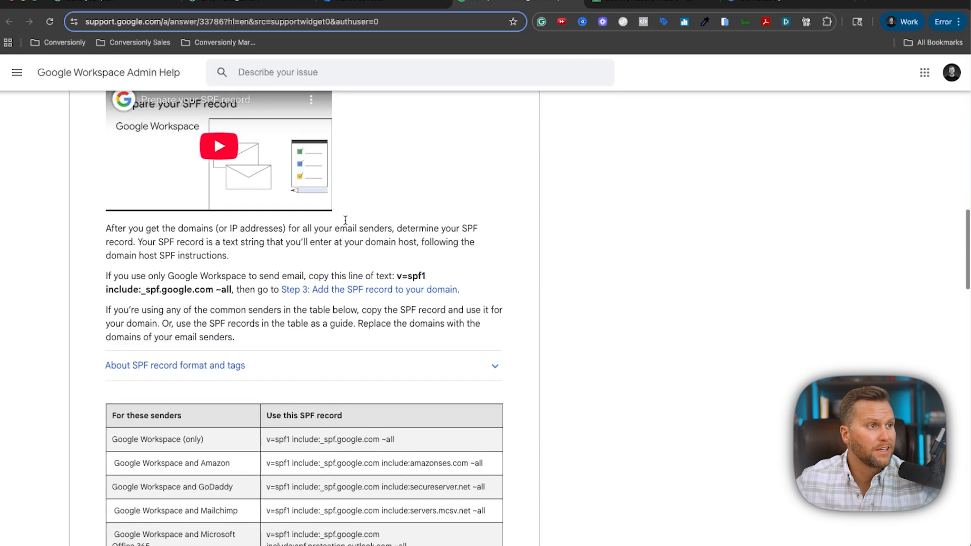
{"action": "scroll", "coordinate": [346, 222], "scroll_direction": "down", "scroll_amount": 2}
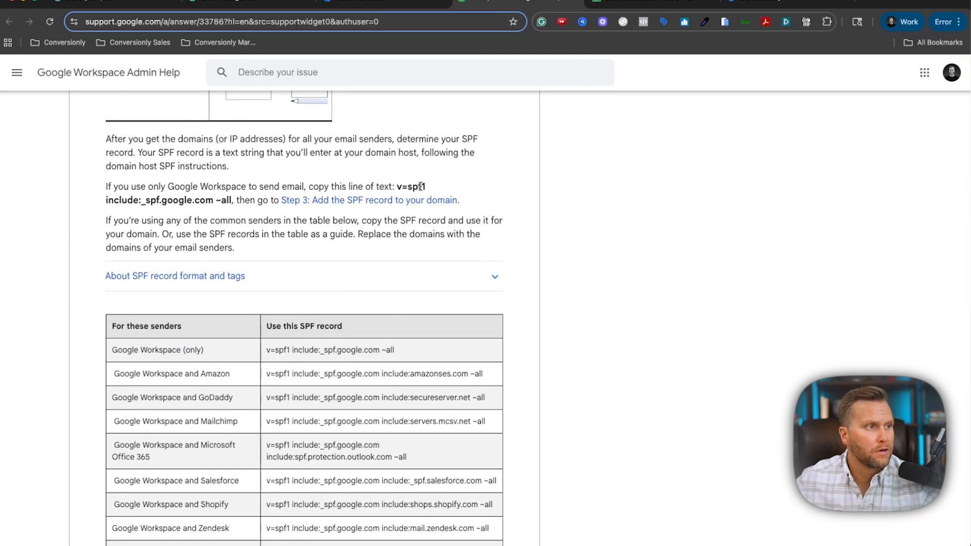
{"action": "left_click_drag", "start_coordinate": [396, 187], "coordinate": [232, 198]}
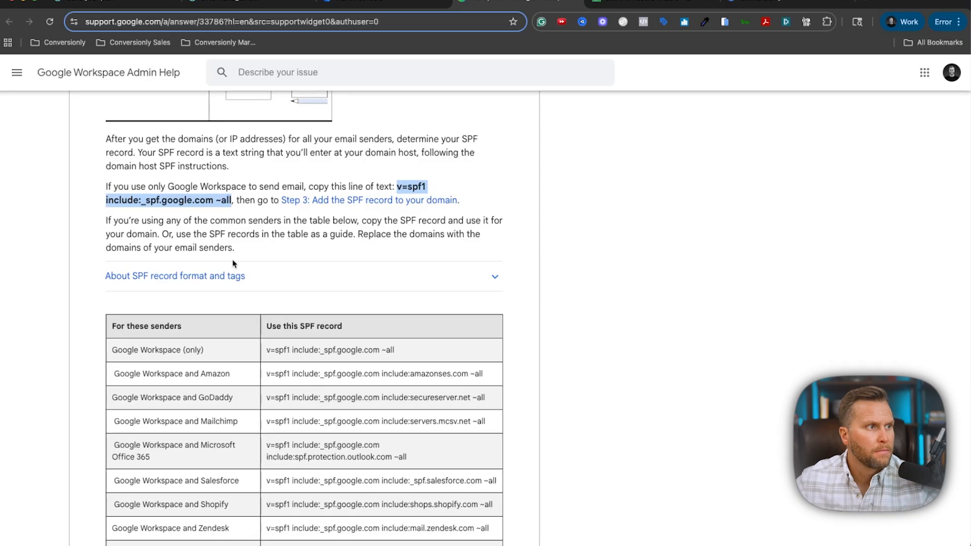
{"action": "left_click", "coordinate": [374, 6]}
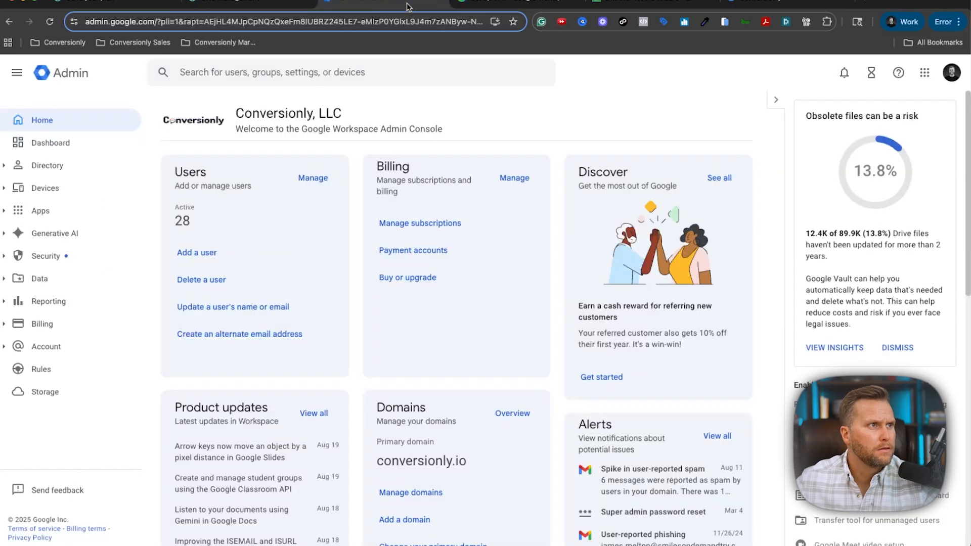
{"action": "left_click", "coordinate": [216, 5]}
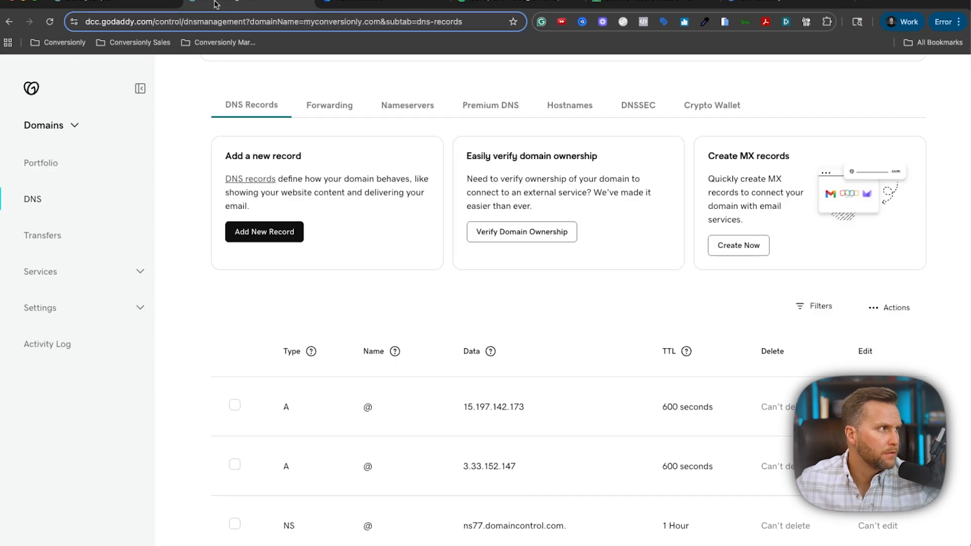
Add a new TXT record to myconversionly.com's DNS.
{"action": "left_click", "coordinate": [268, 236]}
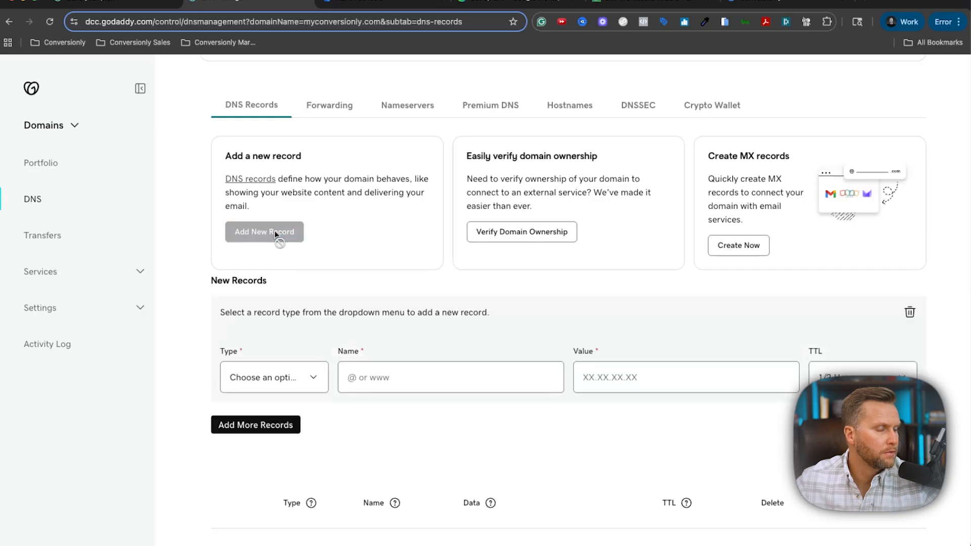
{"action": "left_click", "coordinate": [314, 380]}
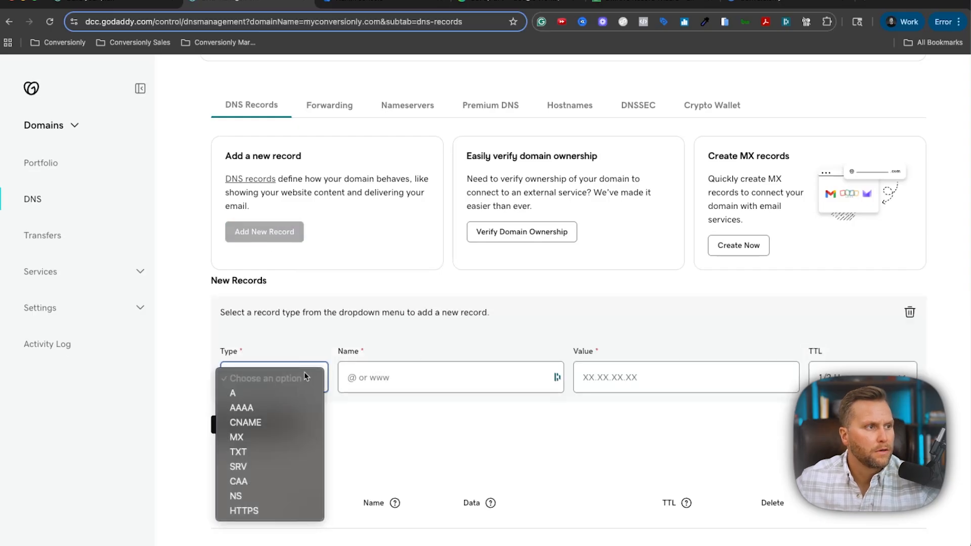
{"action": "left_click", "coordinate": [298, 451]}
{"action": "scroll", "coordinate": [484, 286], "scroll_direction": "down", "scroll_amount": 1}
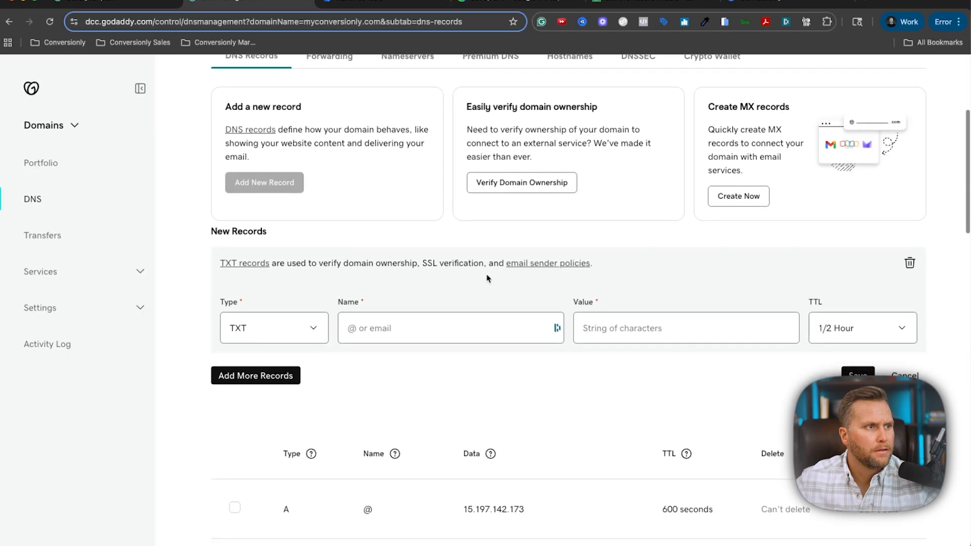
{"action": "left_click", "coordinate": [587, 328]}
Paste the SPF text 'v=spf1 include:_spf.google.com ~all' into the record's Value.
{"action": "left_click", "coordinate": [503, 4]}
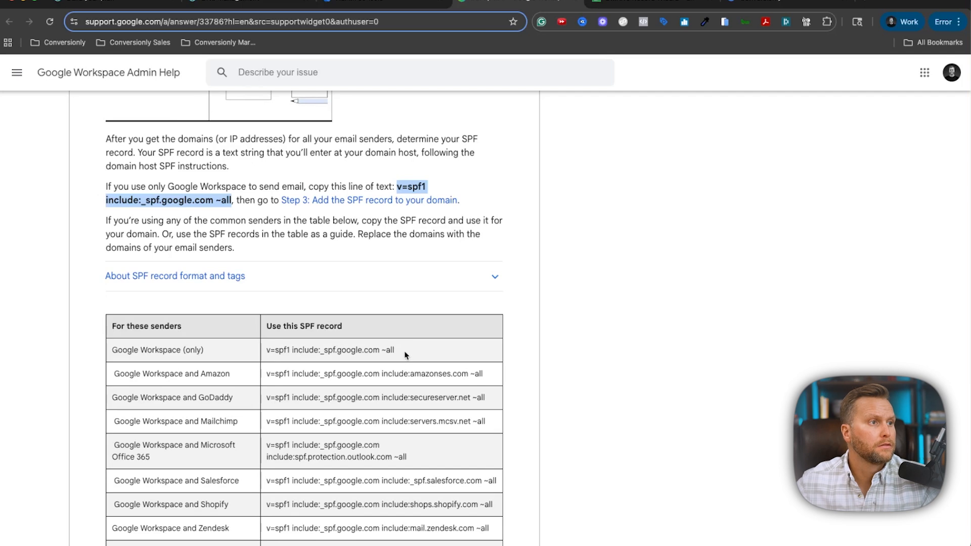
{"action": "mouse_move", "coordinate": [405, 356]}
{"action": "left_mouse_down"}
{"action": "mouse_move", "coordinate": [264, 352]}
{"action": "mouse_move", "coordinate": [423, 349]}
{"action": "left_mouse_up"}
{"action": "key", "text": "ctrl+c"}
{"action": "scroll", "coordinate": [264, 354], "scroll_direction": "down", "scroll_amount": 1}
{"action": "scroll", "coordinate": [423, 349], "scroll_direction": "down", "scroll_amount": 1}
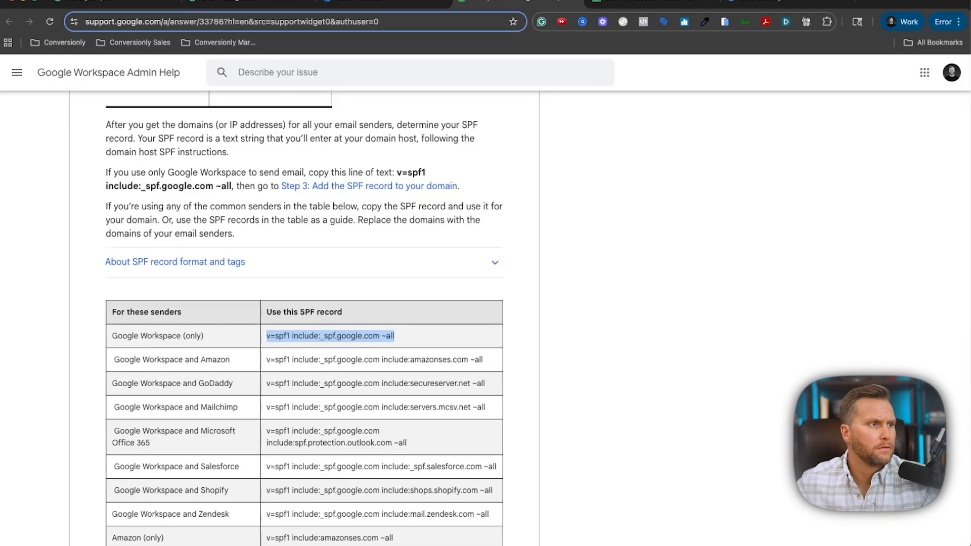
{"action": "key", "text": "ctrl+shift+Tab"}
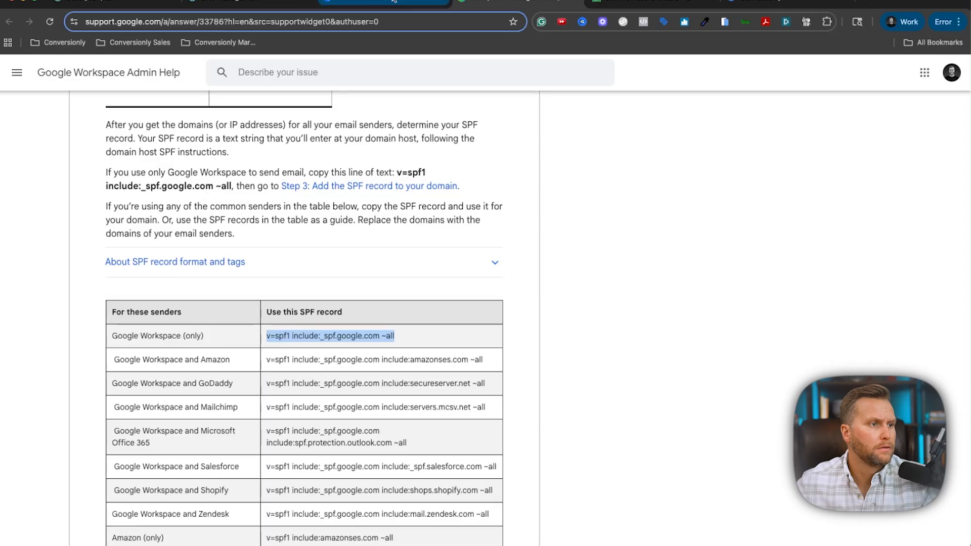
{"action": "key", "text": "ctrl+shift+Tab"}
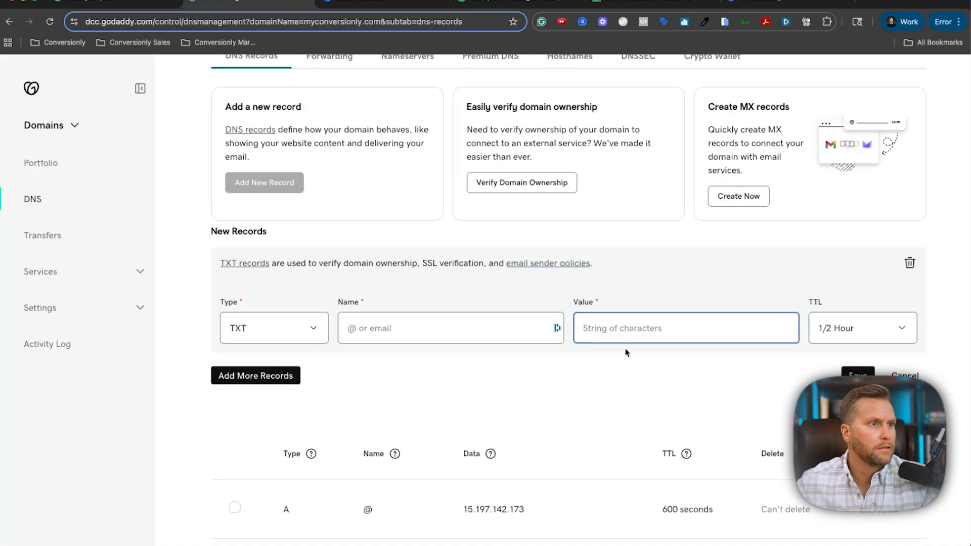
{"action": "key", "text": "ctrl+v"}
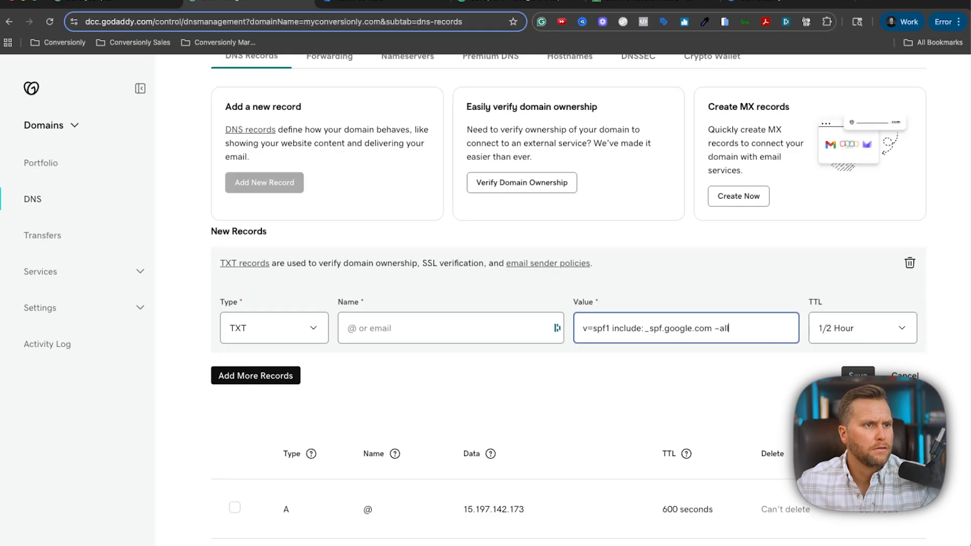
Name the record @ and save it, then select the domain name myconversionly.com.
{"action": "left_click", "coordinate": [858, 375]}
{"action": "left_click", "coordinate": [456, 127]}
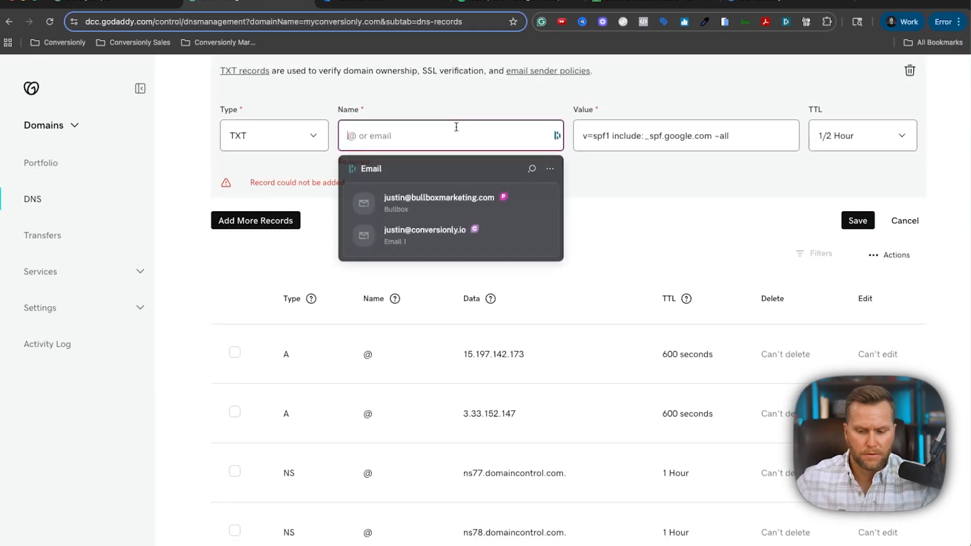
{"action": "type", "text": "@"}
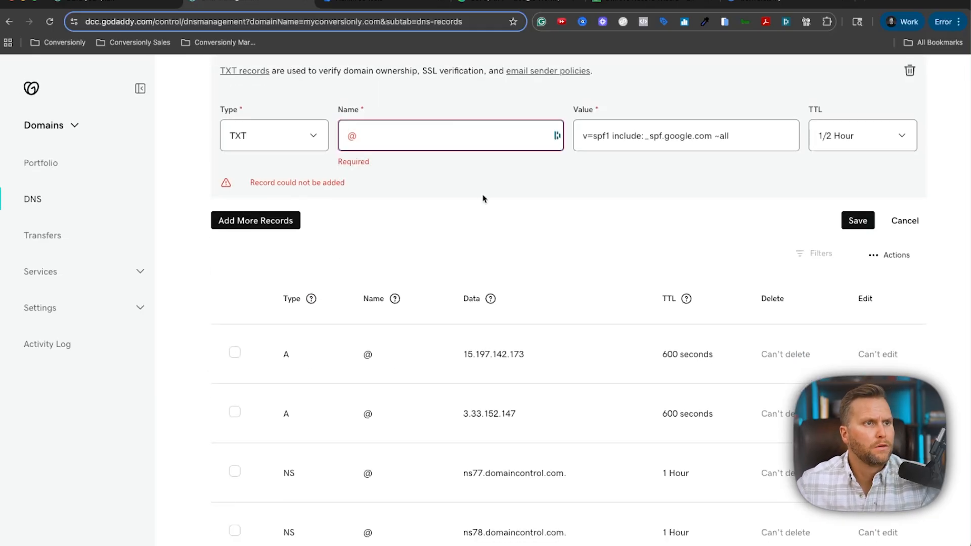
{"action": "left_click", "coordinate": [856, 222]}
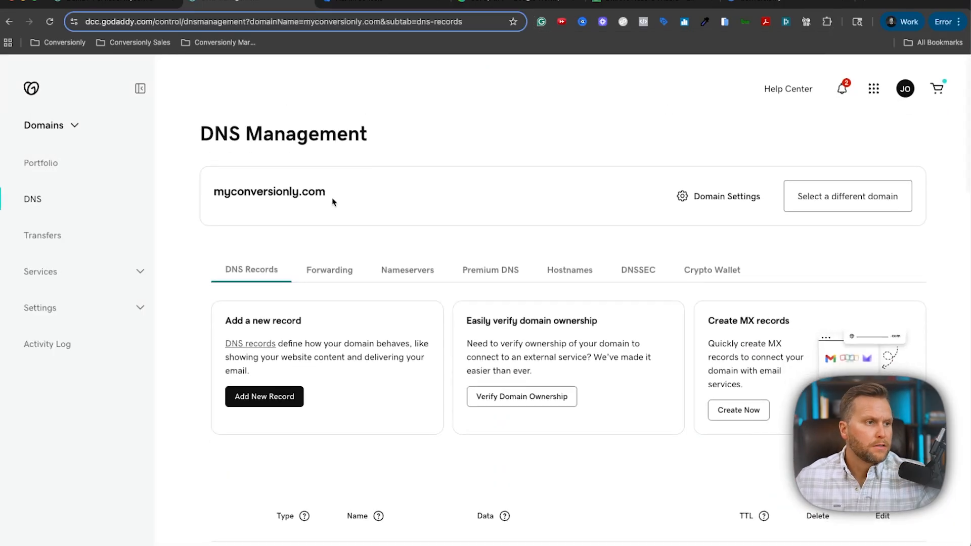
{"action": "left_click_drag", "start_coordinate": [332, 199], "coordinate": [191, 196]}
{"action": "key", "text": "ctrl+c"}
Start a dmarcian DMARC record for myconversionly.com, keeping the 'Nothing yet' none policy.
{"action": "left_click", "coordinate": [625, 1]}
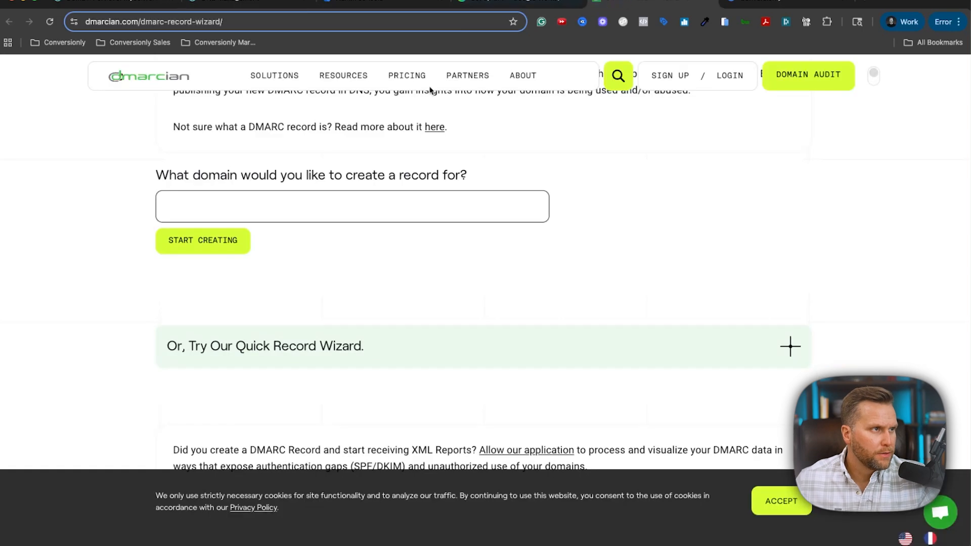
{"action": "scroll", "coordinate": [335, 249], "scroll_direction": "up", "scroll_amount": 5}
{"action": "scroll", "coordinate": [508, 183], "scroll_direction": "down", "scroll_amount": 3}
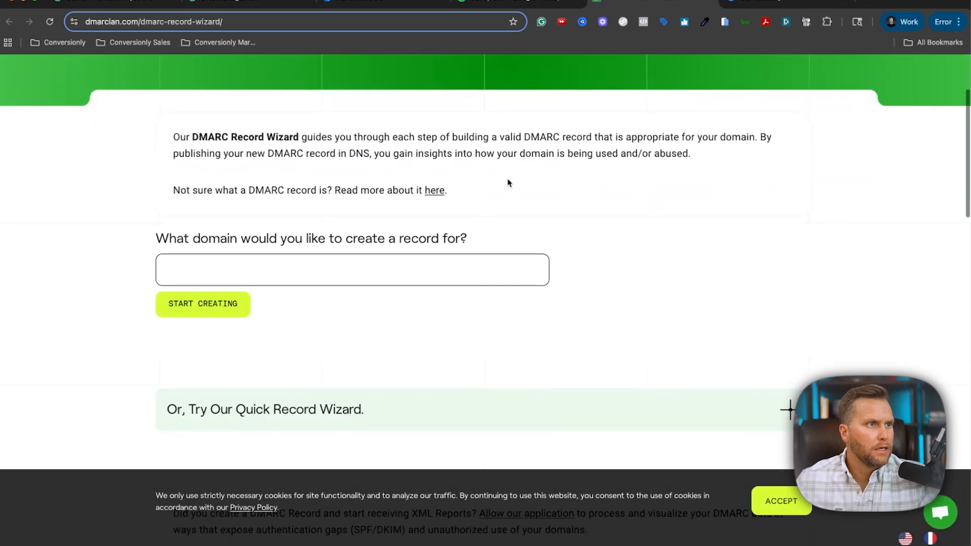
{"action": "left_click", "coordinate": [304, 270]}
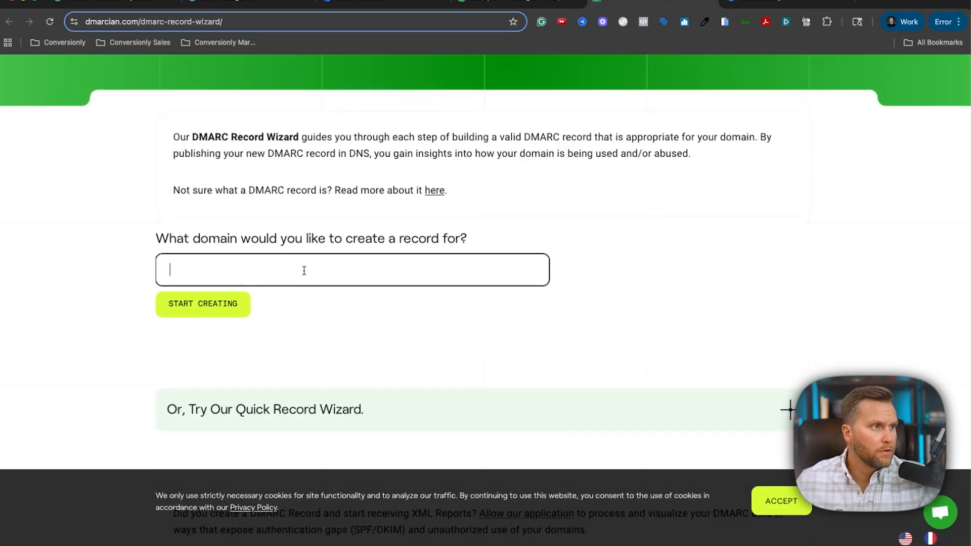
{"action": "key", "text": "ctrl+v"}
{"action": "left_click", "coordinate": [231, 309]}
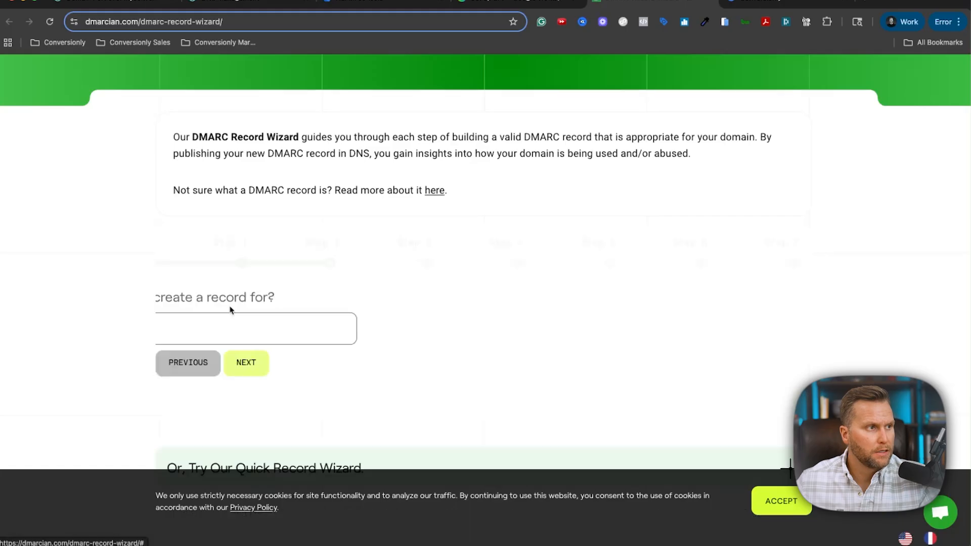
{"action": "scroll", "coordinate": [233, 307], "scroll_direction": "down", "scroll_amount": 1}
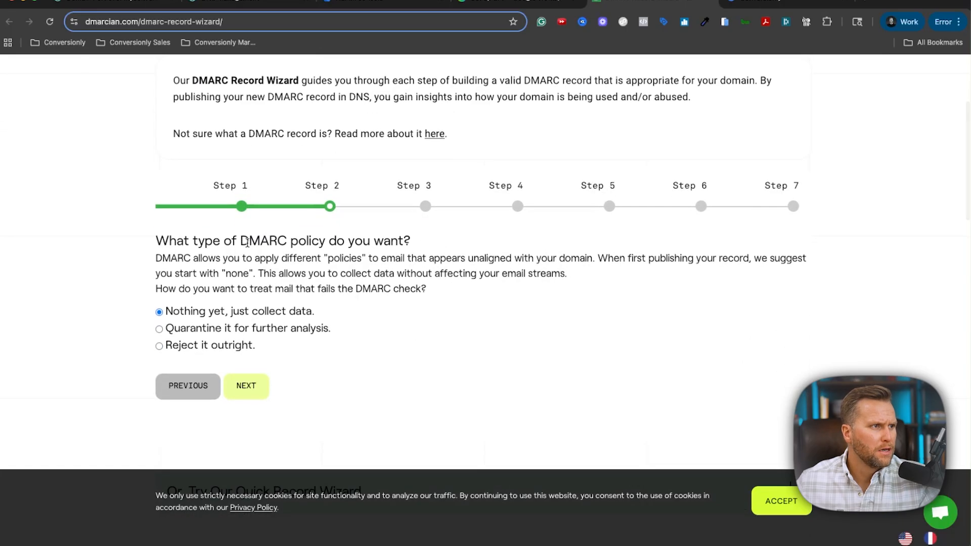
{"action": "scroll", "coordinate": [302, 254], "scroll_direction": "down", "scroll_amount": 1}
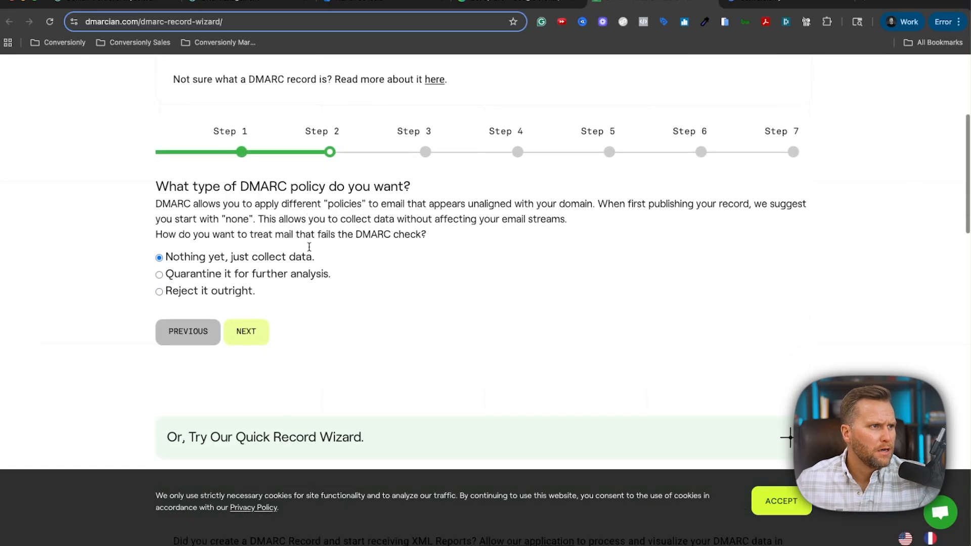
{"action": "left_click", "coordinate": [248, 331]}
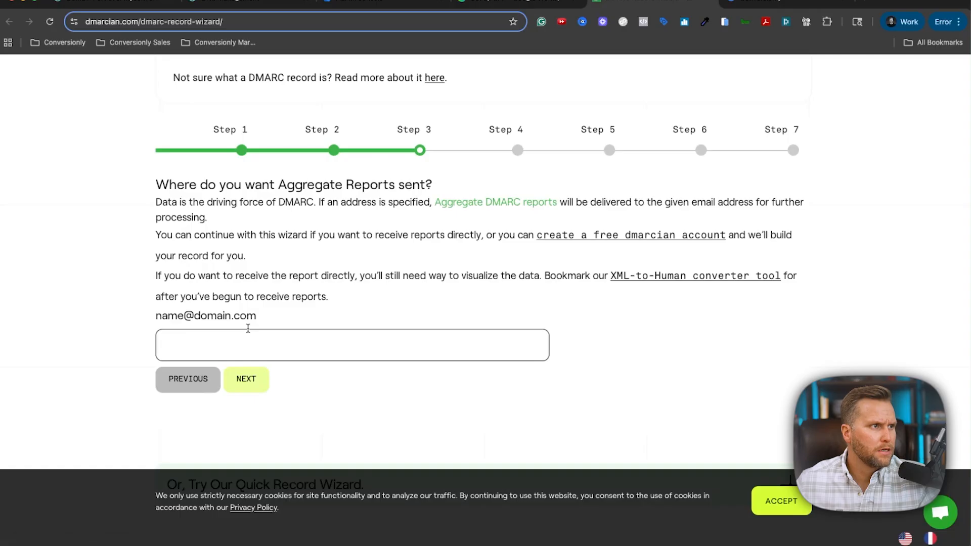
Send aggregate and individual failure reports to the domain's report e-mail address.
{"action": "scroll", "coordinate": [385, 183], "scroll_direction": "down", "scroll_amount": 1}
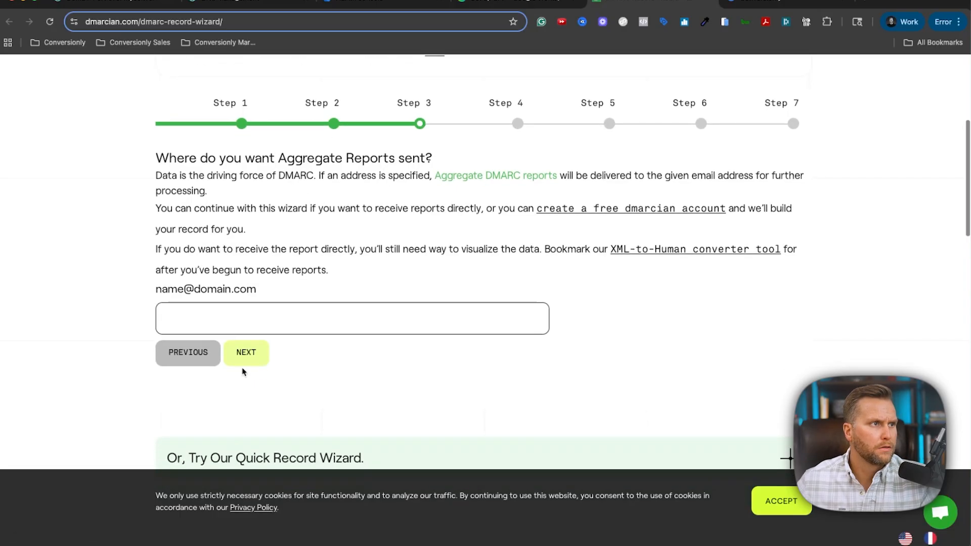
{"action": "left_click", "coordinate": [253, 325]}
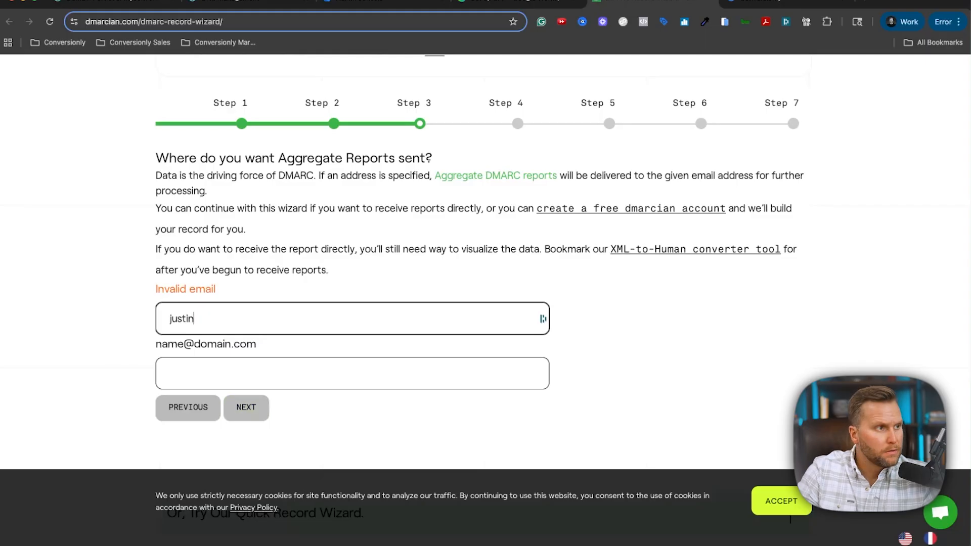
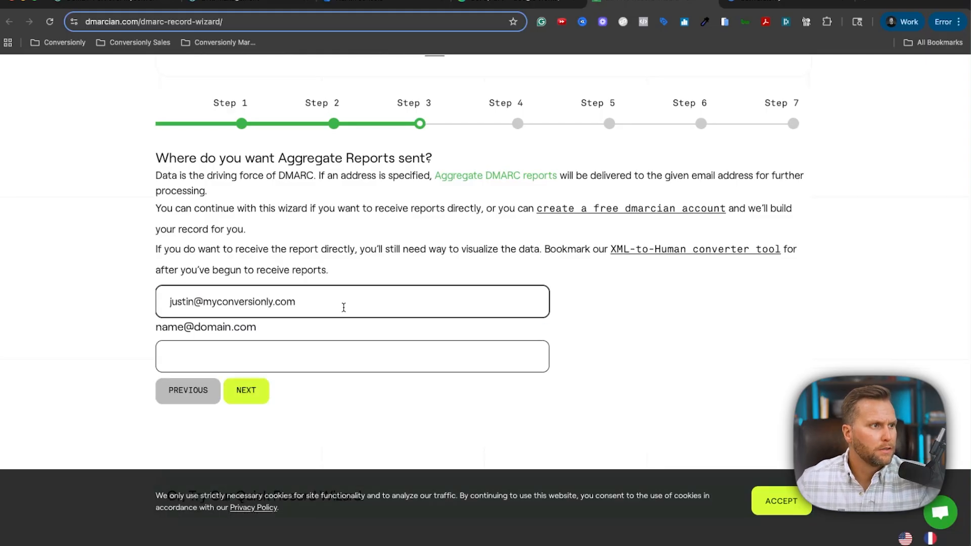
{"action": "left_click", "coordinate": [258, 389]}
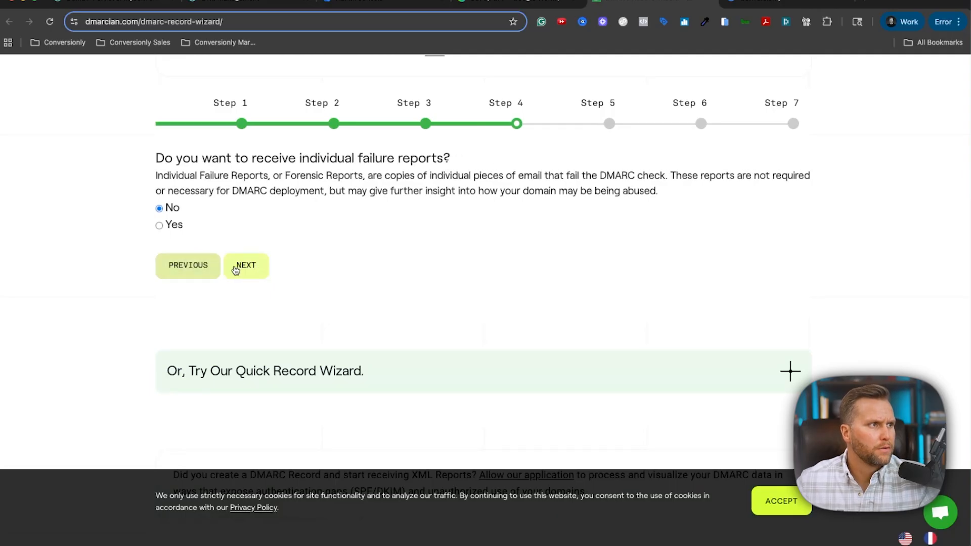
{"action": "left_click", "coordinate": [170, 226]}
{"action": "left_click", "coordinate": [227, 320]}
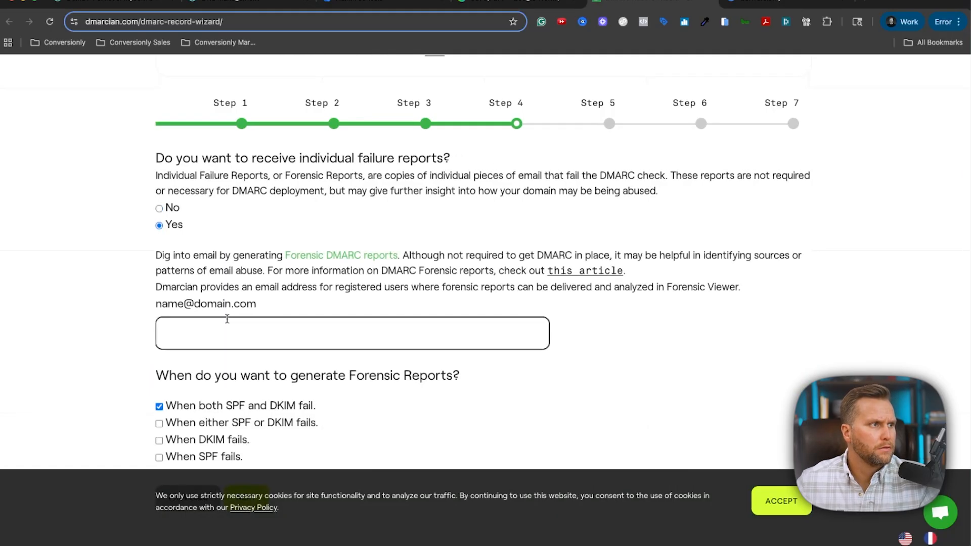
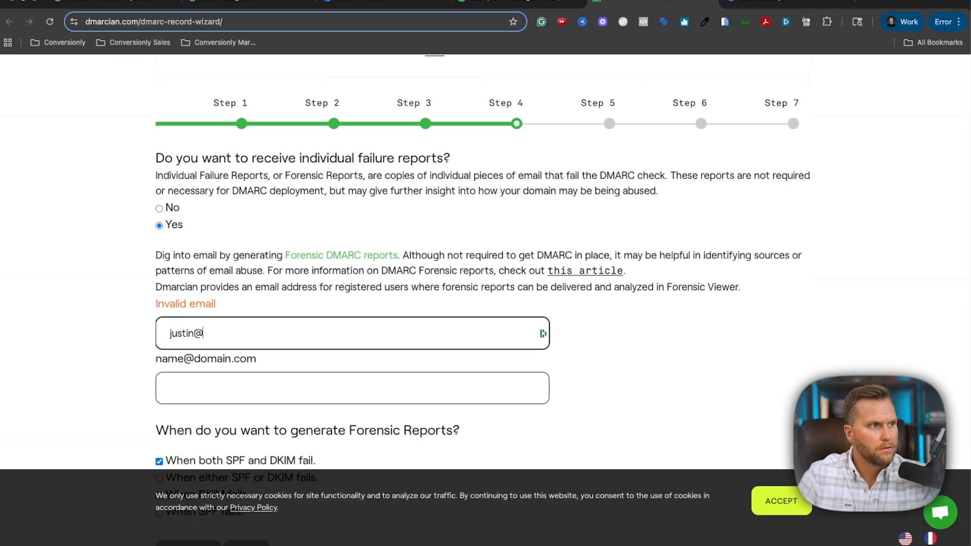
Keep relaxed alignment and the same subdomain policy, advancing to Step 7.
{"action": "scroll", "coordinate": [232, 321], "scroll_direction": "down", "scroll_amount": 4}
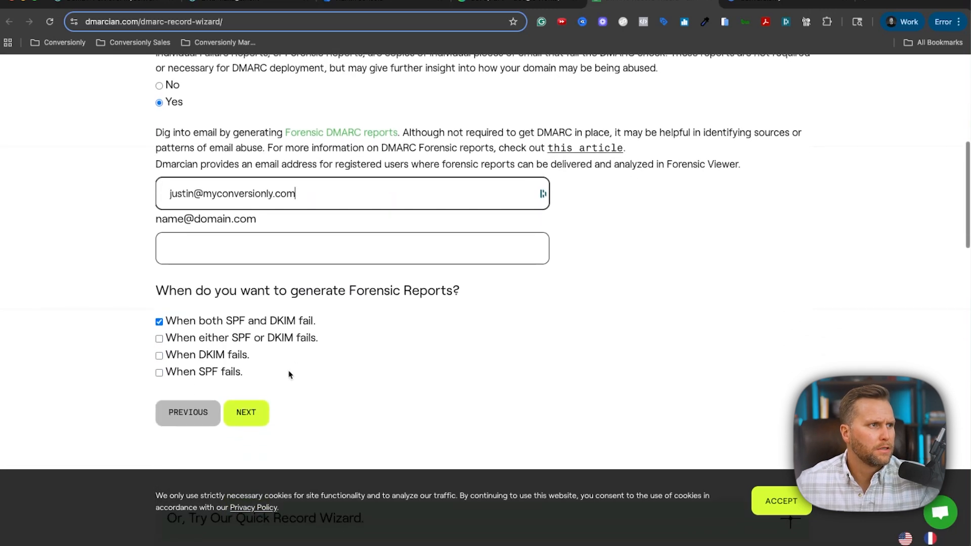
{"action": "left_click", "coordinate": [253, 412]}
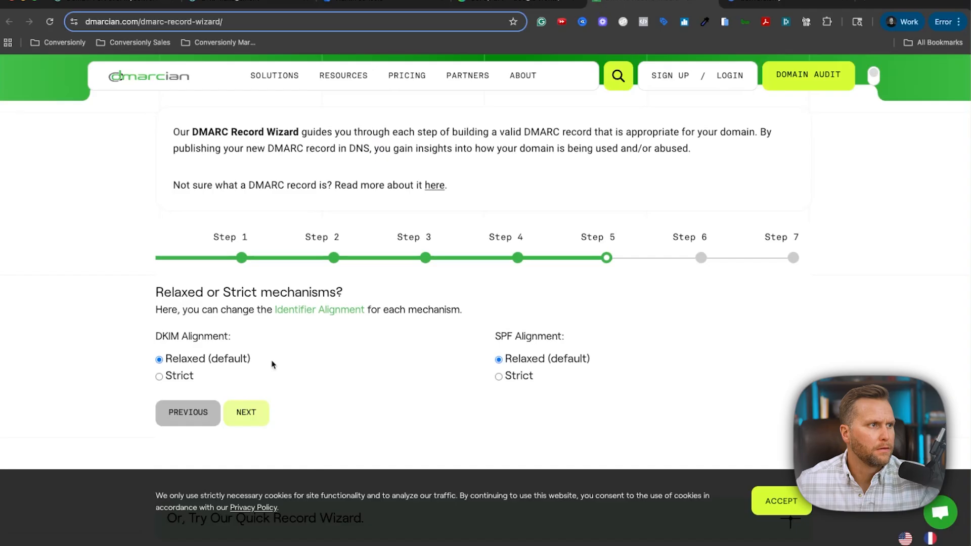
{"action": "left_click", "coordinate": [257, 418]}
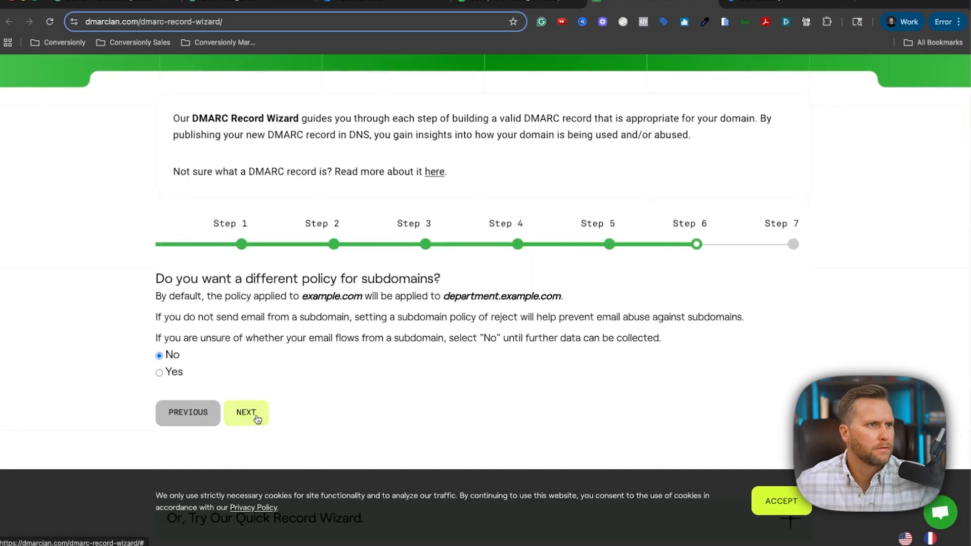
{"action": "left_click", "coordinate": [257, 417]}
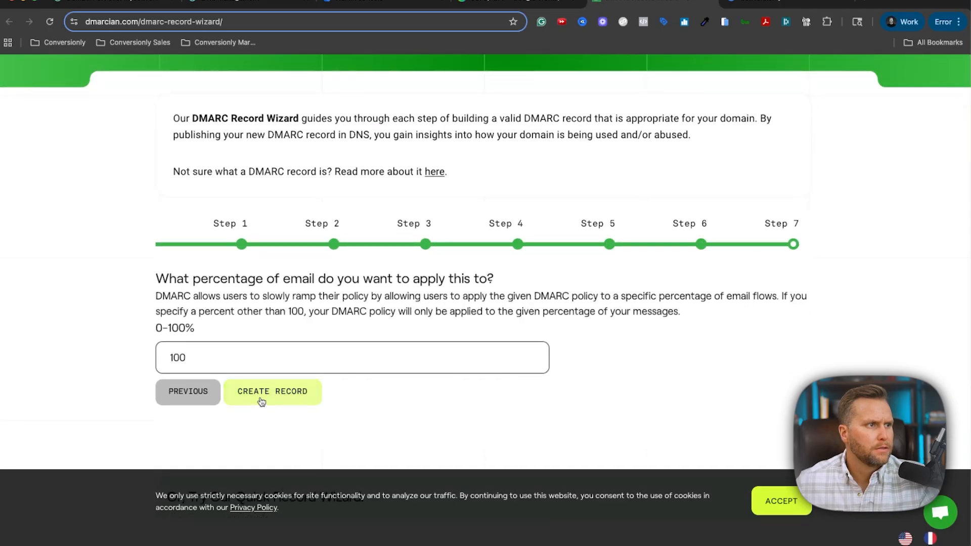
Generate the p=none DMARC record for _dmarc.myconversionly.com and copy its value.
{"action": "left_click", "coordinate": [262, 400]}
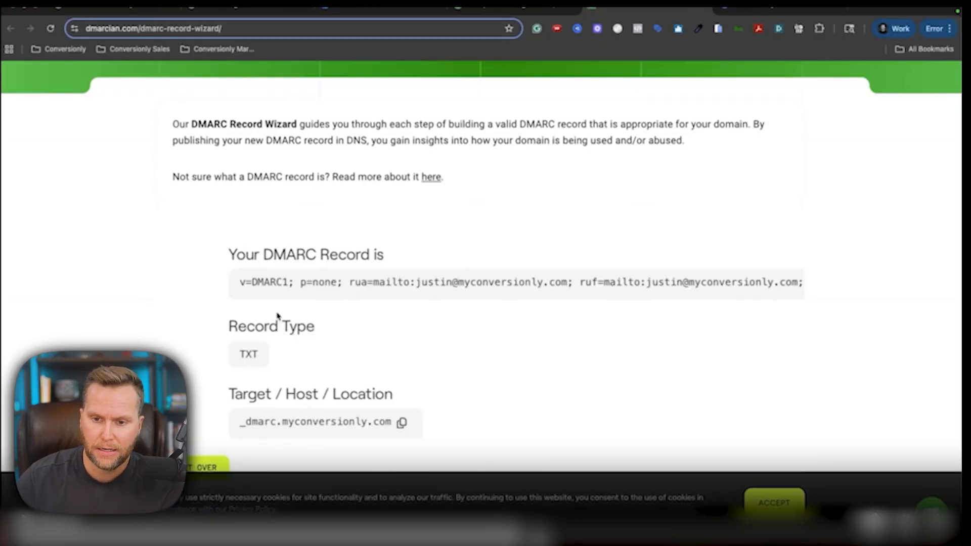
{"action": "scroll", "coordinate": [277, 317], "scroll_direction": "down", "scroll_amount": 2}
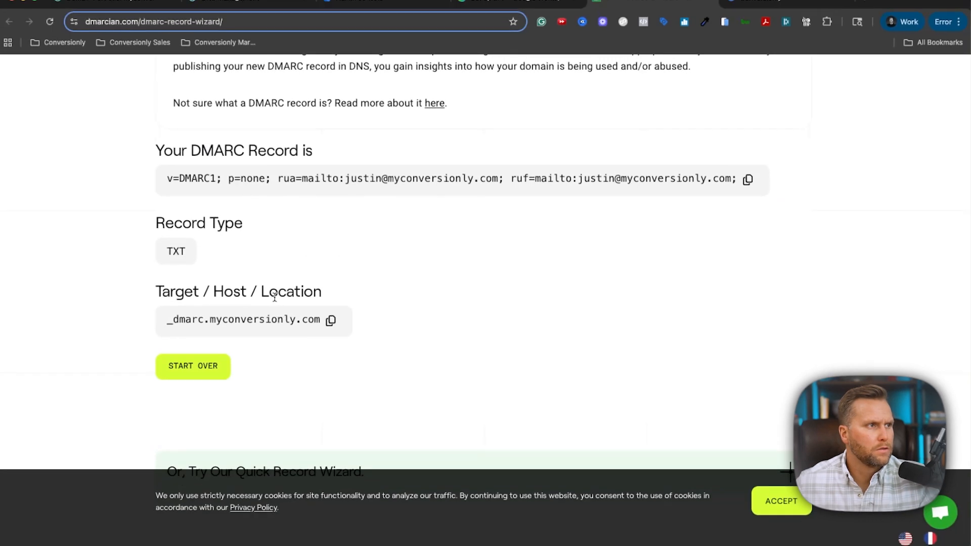
{"action": "left_click", "coordinate": [748, 180]}
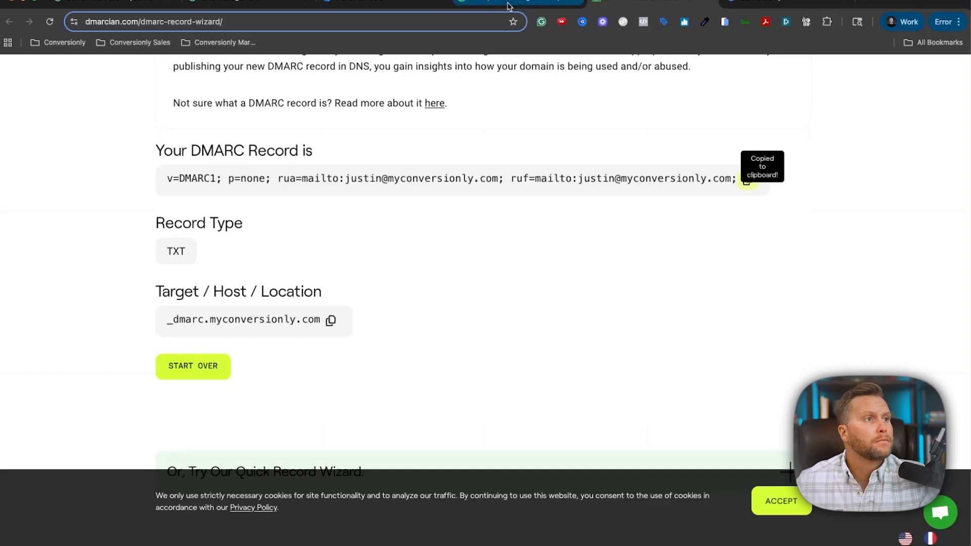
Add a new TXT record in GoDaddy holding the pasted DMARC value.
{"action": "left_click", "coordinate": [247, 5]}
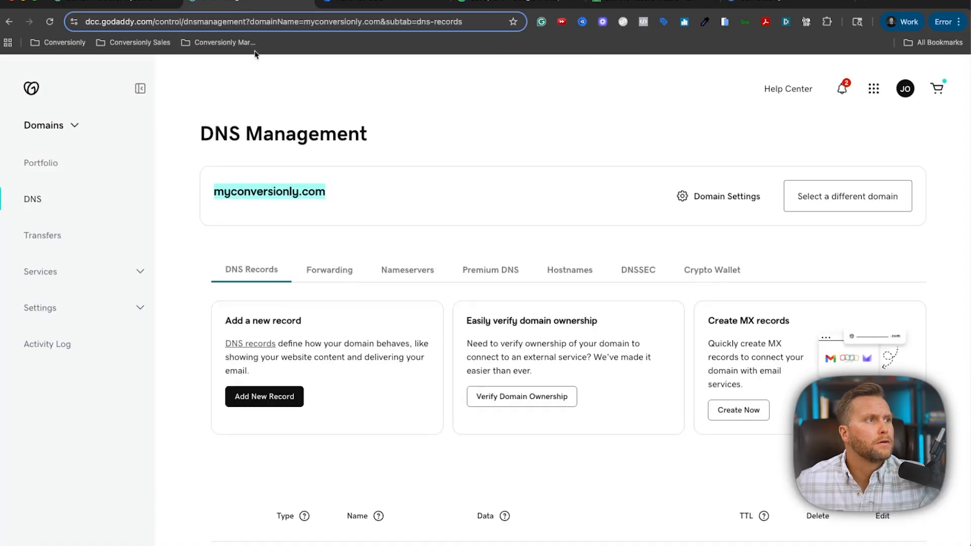
{"action": "scroll", "coordinate": [271, 308], "scroll_direction": "down", "scroll_amount": 1}
{"action": "scroll", "coordinate": [271, 308], "scroll_direction": "down", "scroll_amount": 2}
{"action": "left_click", "coordinate": [272, 306]}
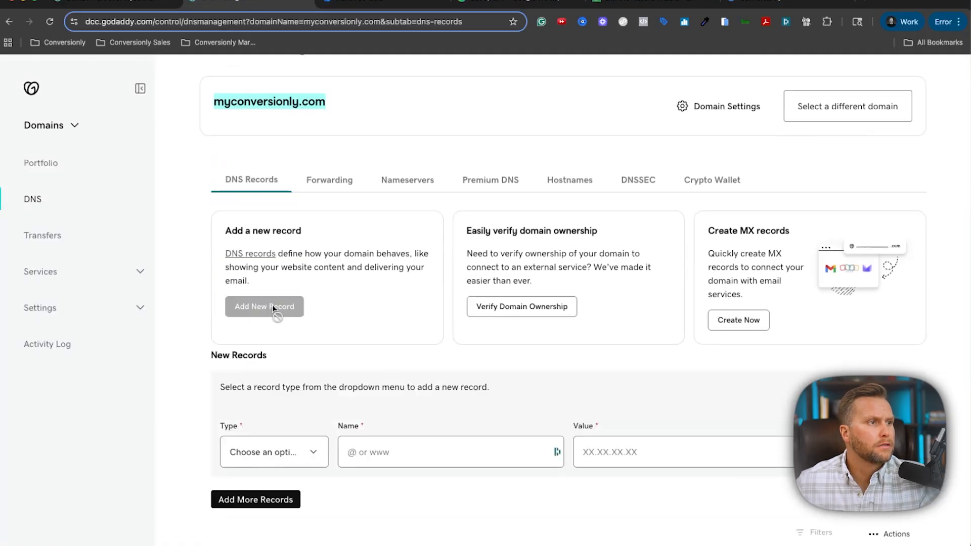
{"action": "left_click", "coordinate": [266, 453]}
{"action": "left_click", "coordinate": [263, 526]}
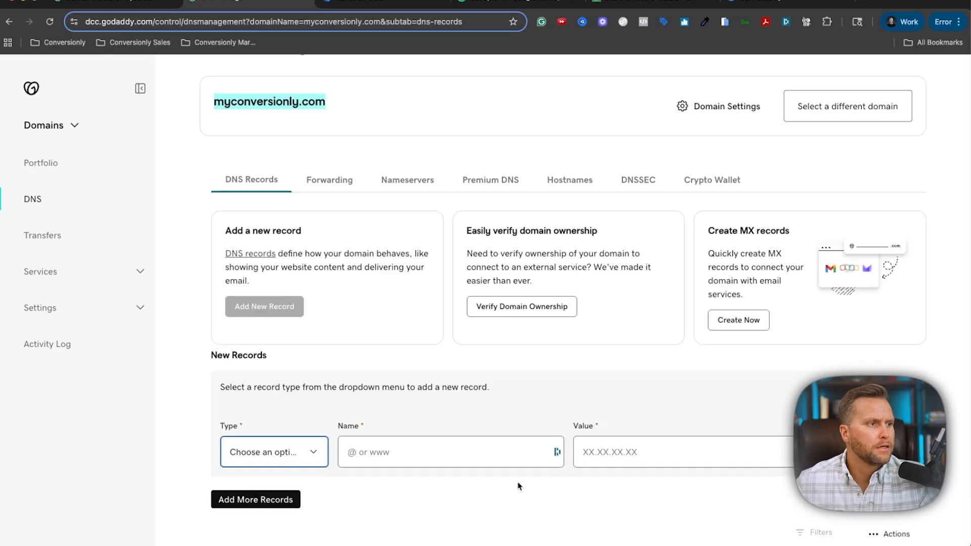
{"action": "left_click", "coordinate": [638, 461]}
{"action": "key", "text": "ctrl+v"}
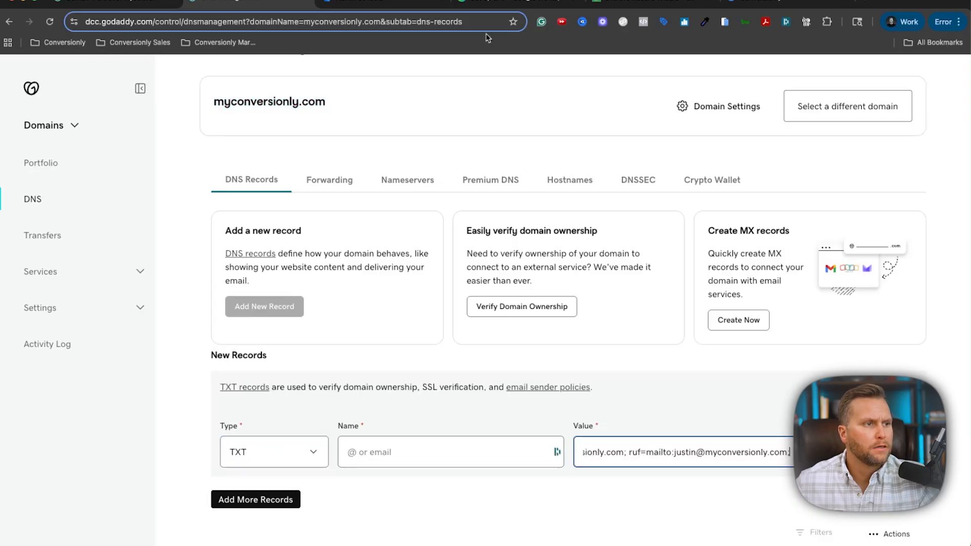
Name the DMARC TXT record @ and save it.
{"action": "left_click", "coordinate": [667, 1]}
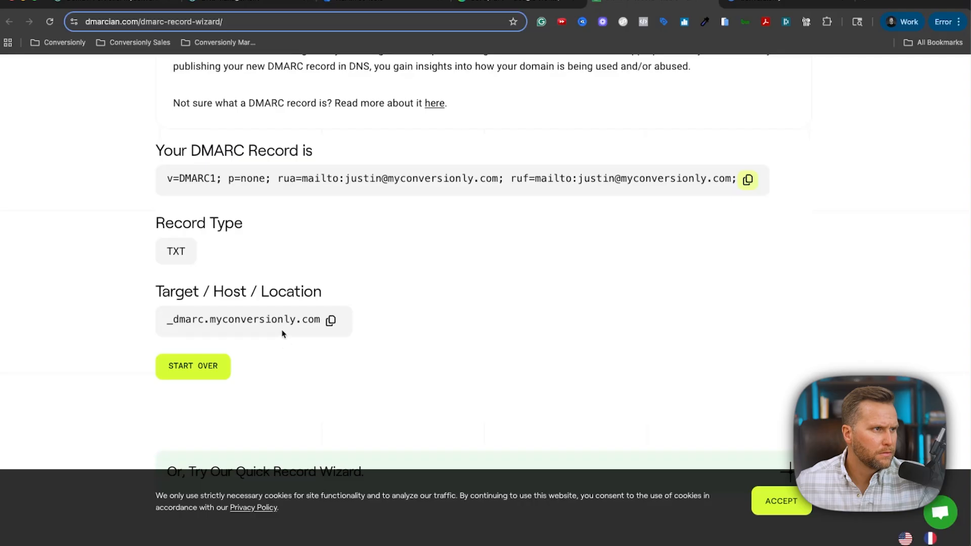
{"action": "left_click", "coordinate": [266, 7]}
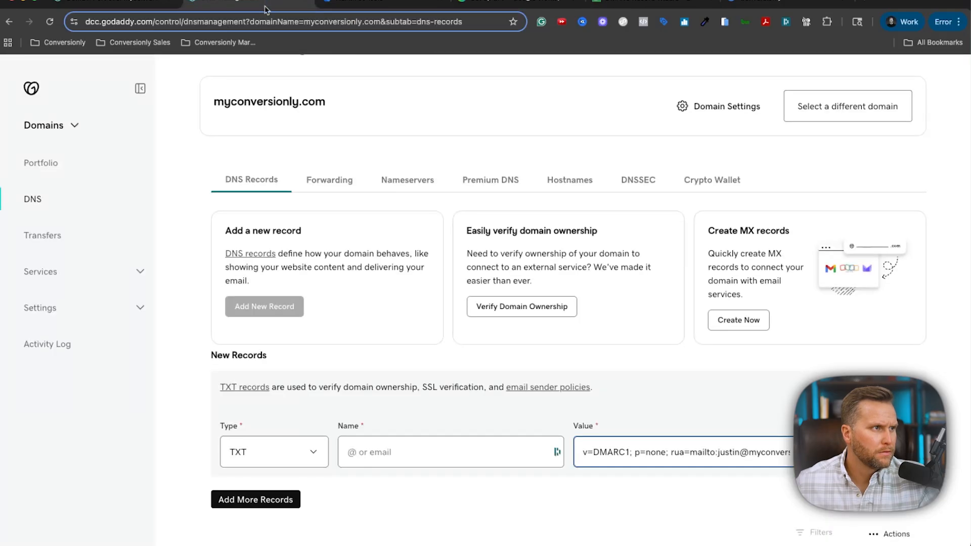
{"action": "left_click", "coordinate": [409, 456]}
{"action": "type", "text": "@"}
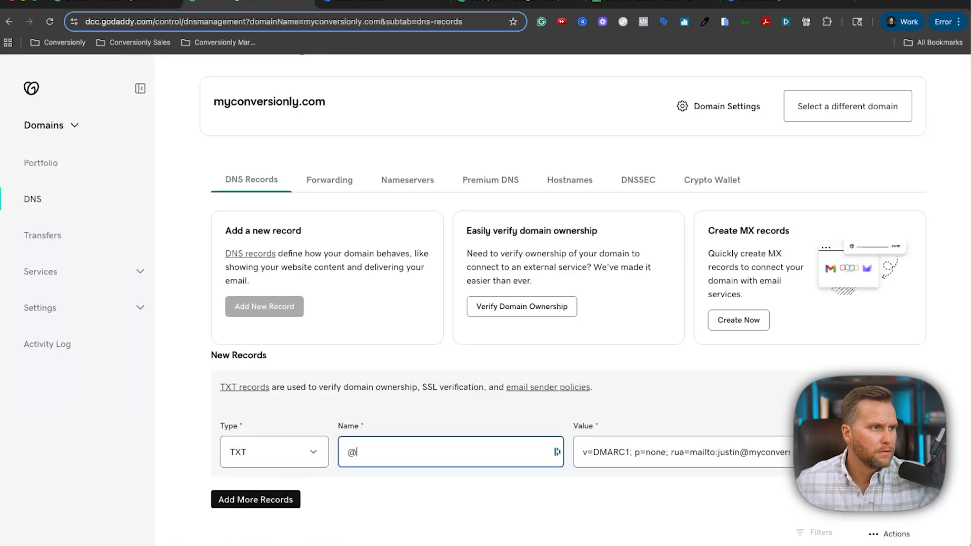
{"action": "scroll", "coordinate": [248, 440], "scroll_direction": "down", "scroll_amount": 3}
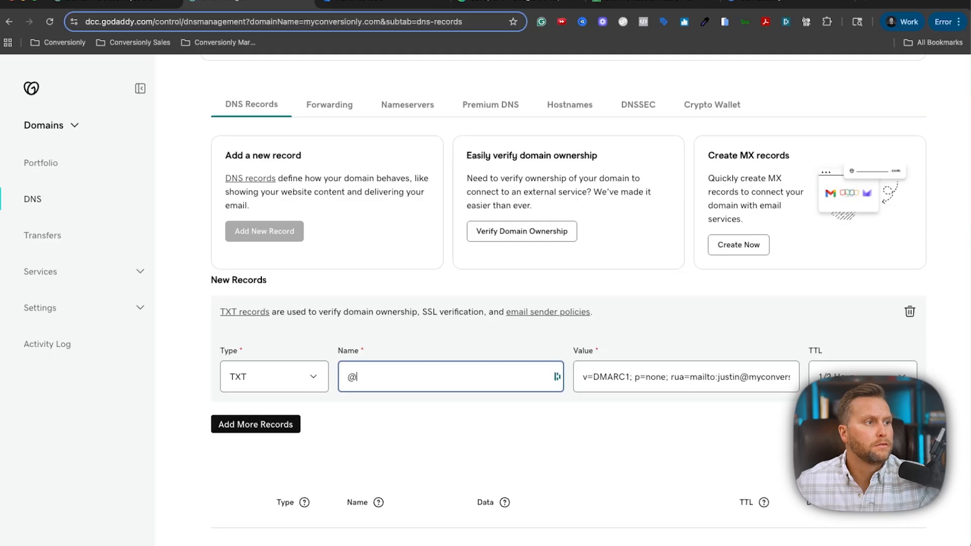
{"action": "key", "text": "Return"}
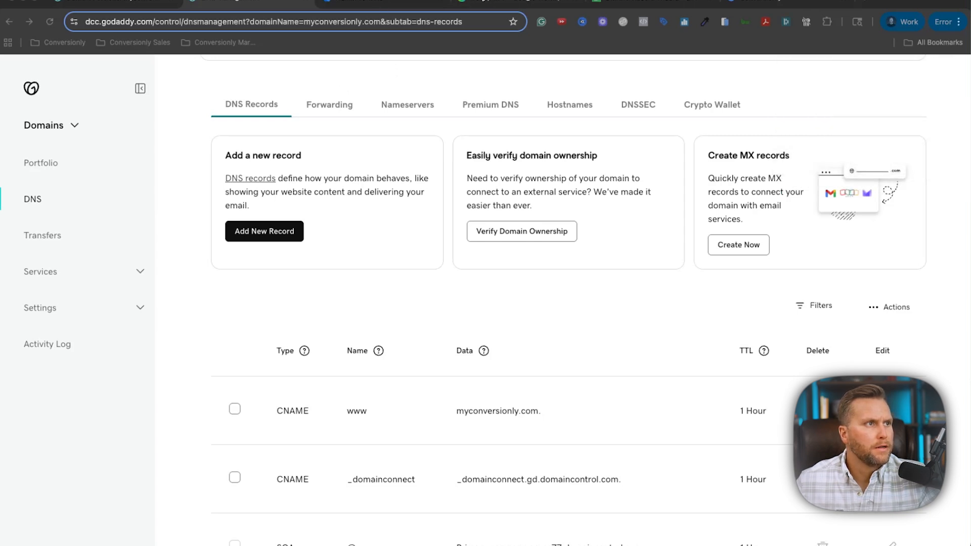
{"action": "left_click", "coordinate": [474, 2]}
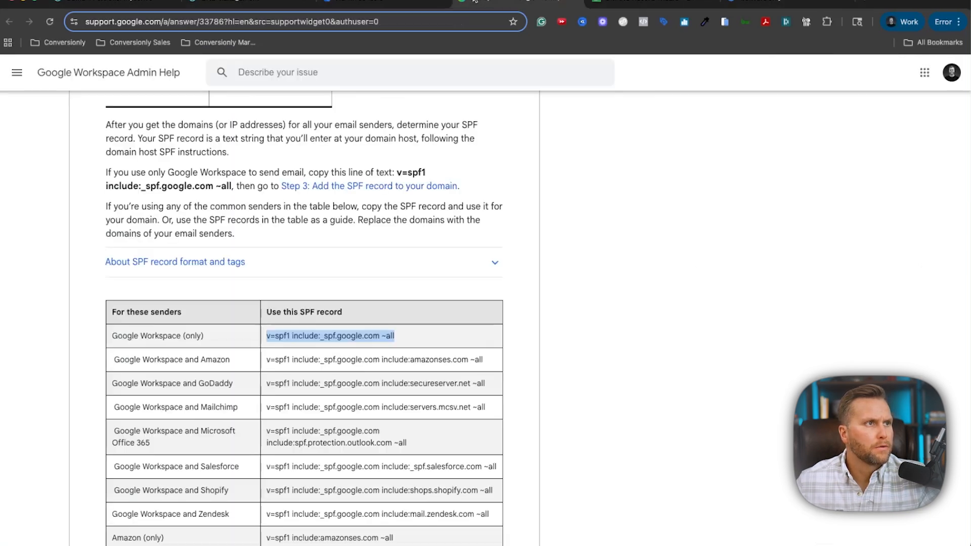
Select conversionly.io's DKIM TXT record value under Apps > Google Workspace > Gmail > Authenticate email.
{"action": "left_click", "coordinate": [383, 2]}
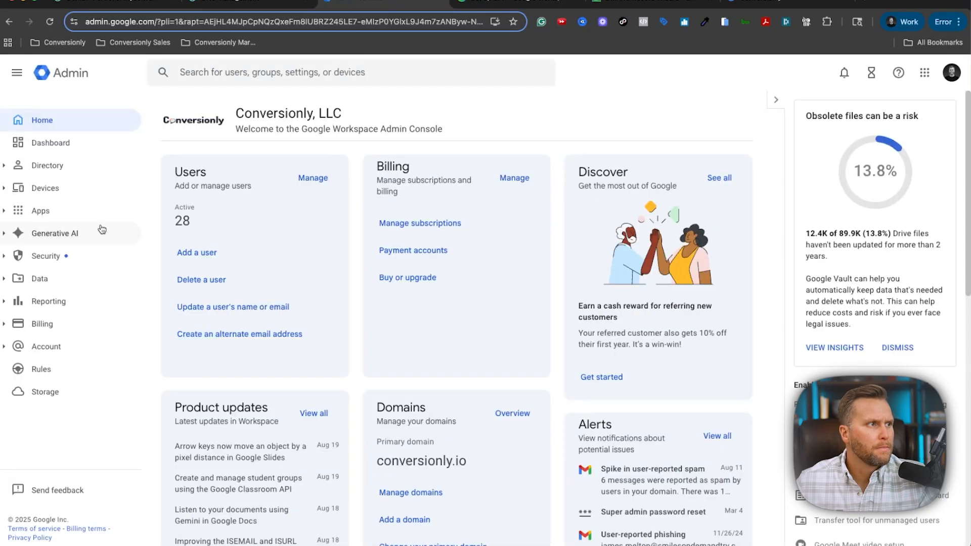
{"action": "left_click", "coordinate": [45, 212]}
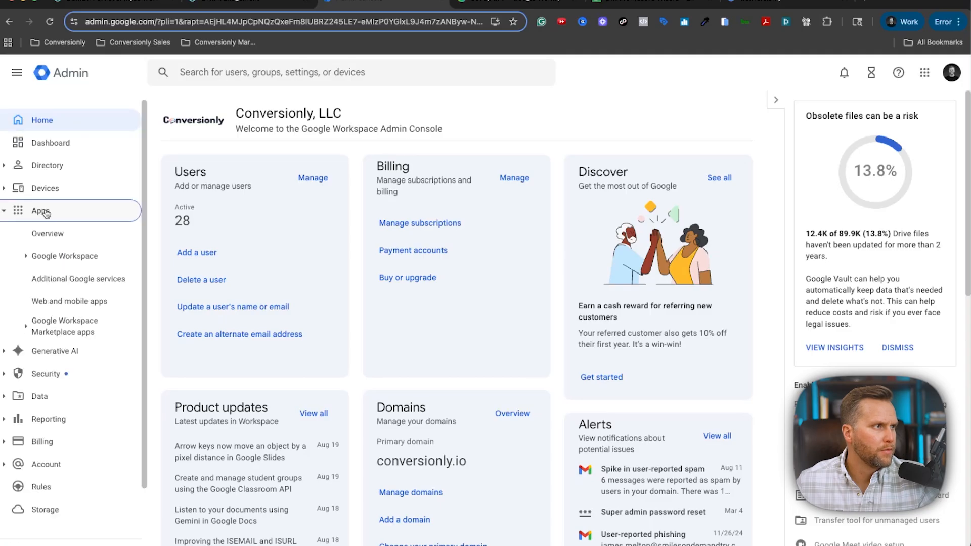
{"action": "left_click", "coordinate": [62, 257]}
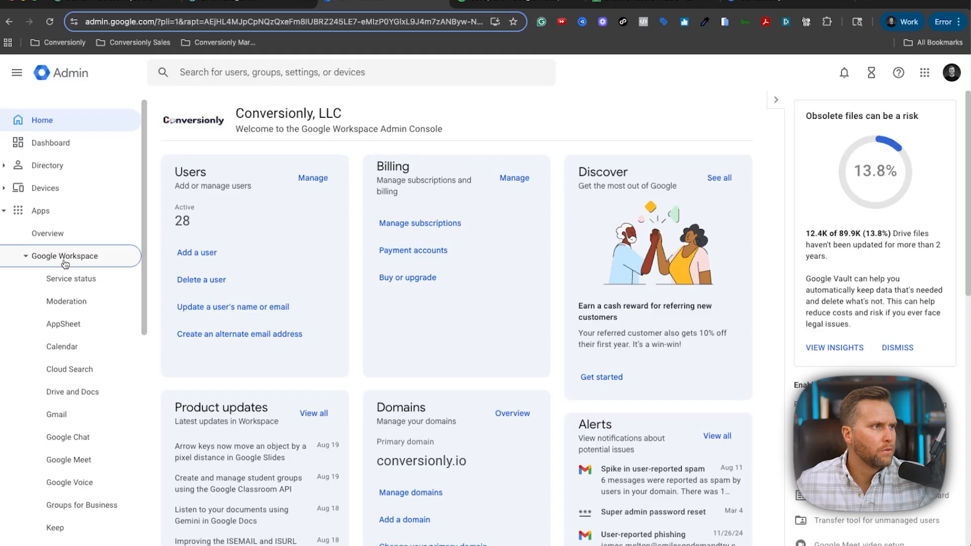
{"action": "left_click", "coordinate": [57, 414]}
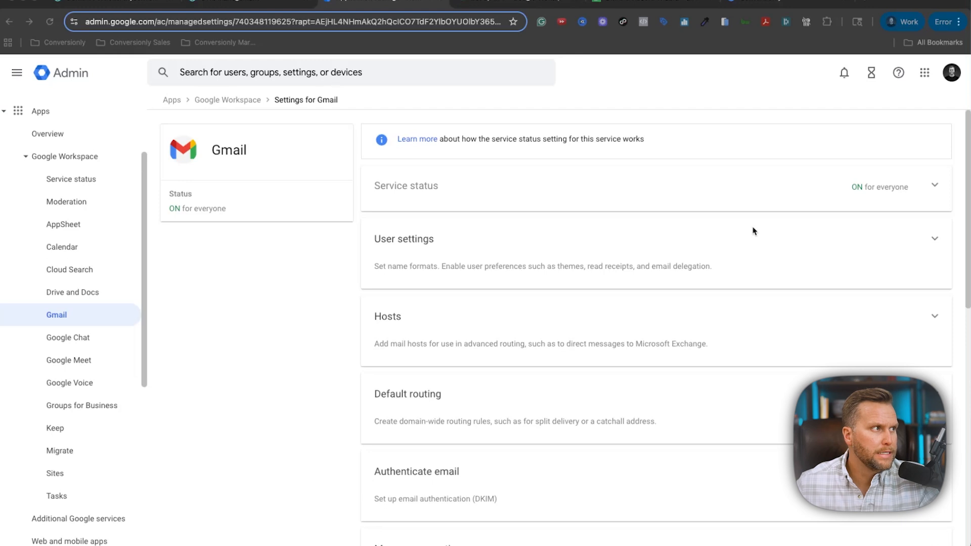
{"action": "scroll", "coordinate": [383, 204], "scroll_direction": "down", "scroll_amount": 4}
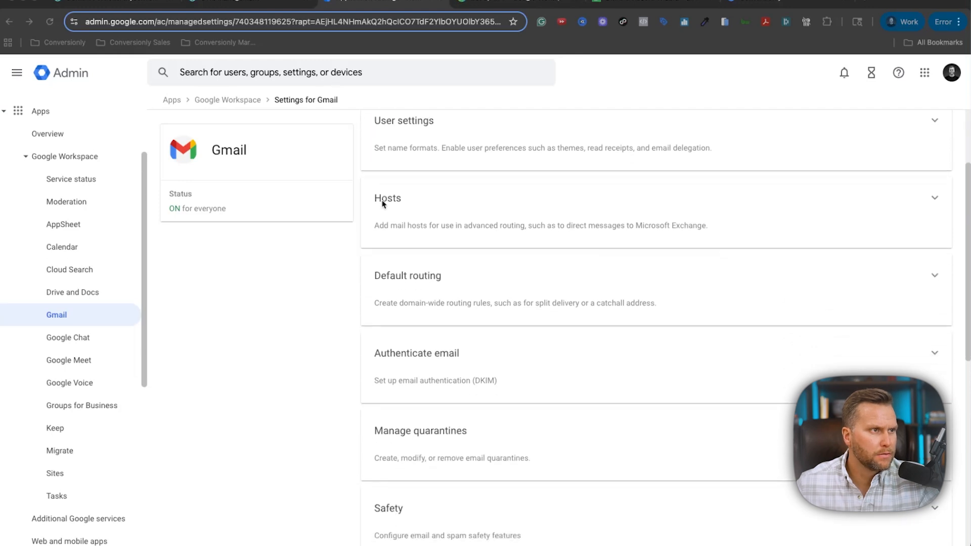
{"action": "scroll", "coordinate": [383, 203], "scroll_direction": "down", "scroll_amount": 2}
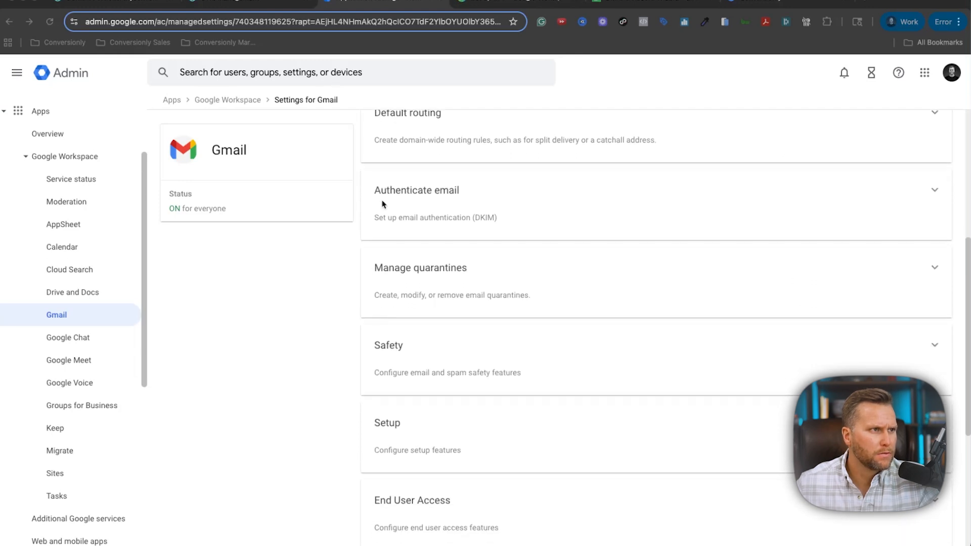
{"action": "left_click", "coordinate": [450, 189]}
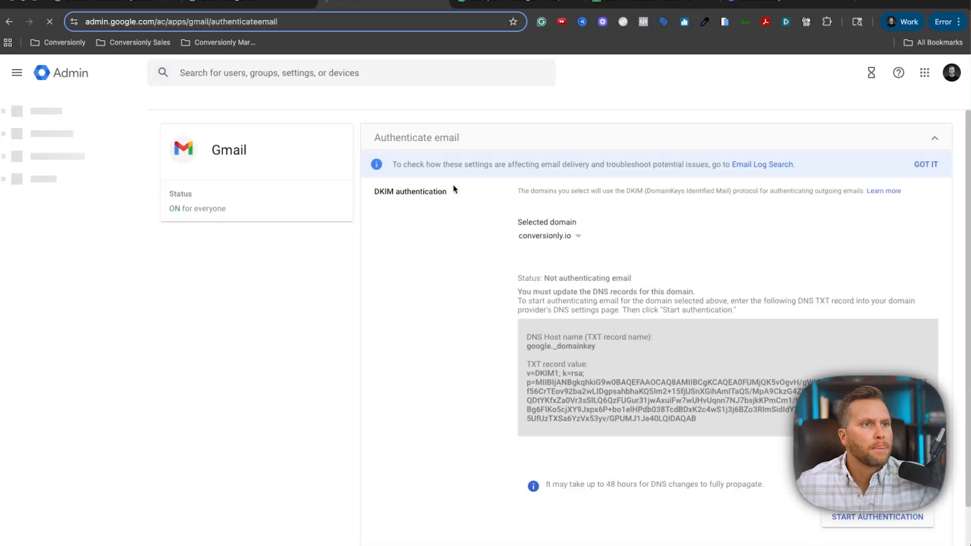
{"action": "scroll", "coordinate": [452, 189], "scroll_direction": "down", "scroll_amount": 2}
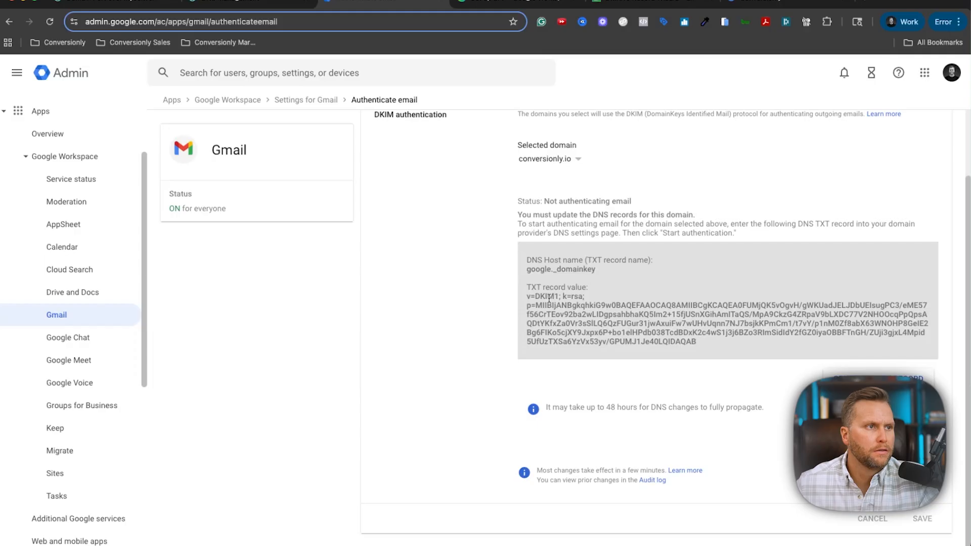
{"action": "left_click_drag", "start_coordinate": [527, 296], "coordinate": [712, 345]}
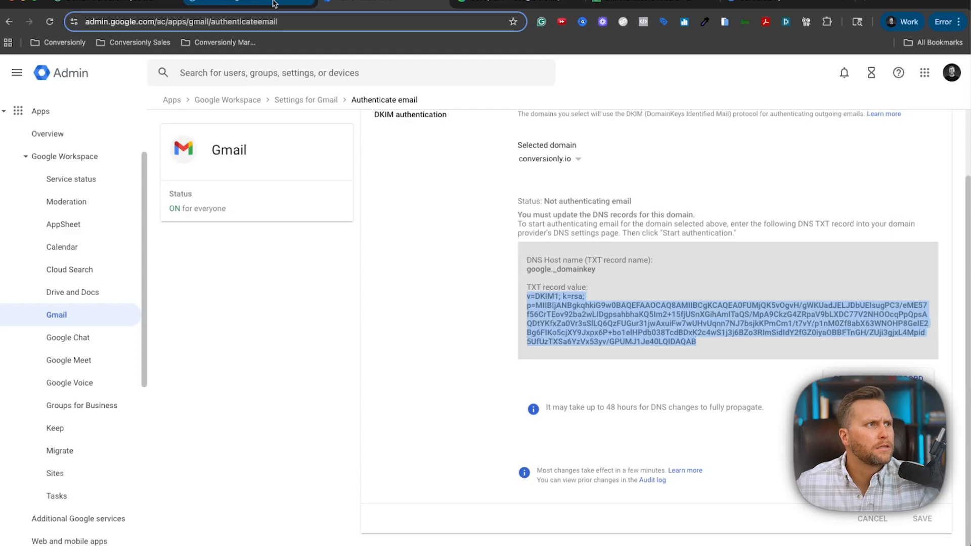
Add a new GoDaddy TXT record named @ with the pasted DKIM key as its value.
{"action": "left_click", "coordinate": [228, 3]}
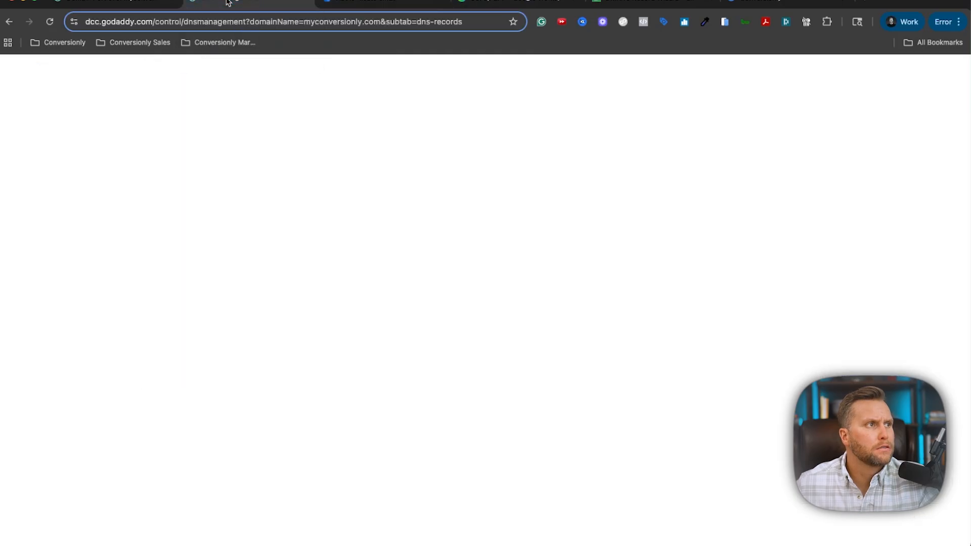
{"action": "left_click", "coordinate": [303, 237]}
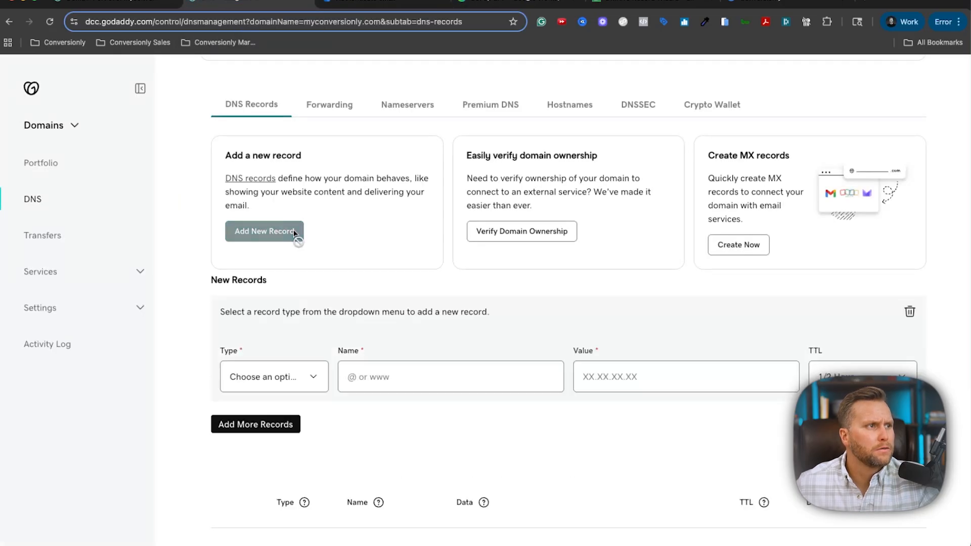
{"action": "left_click", "coordinate": [282, 376]}
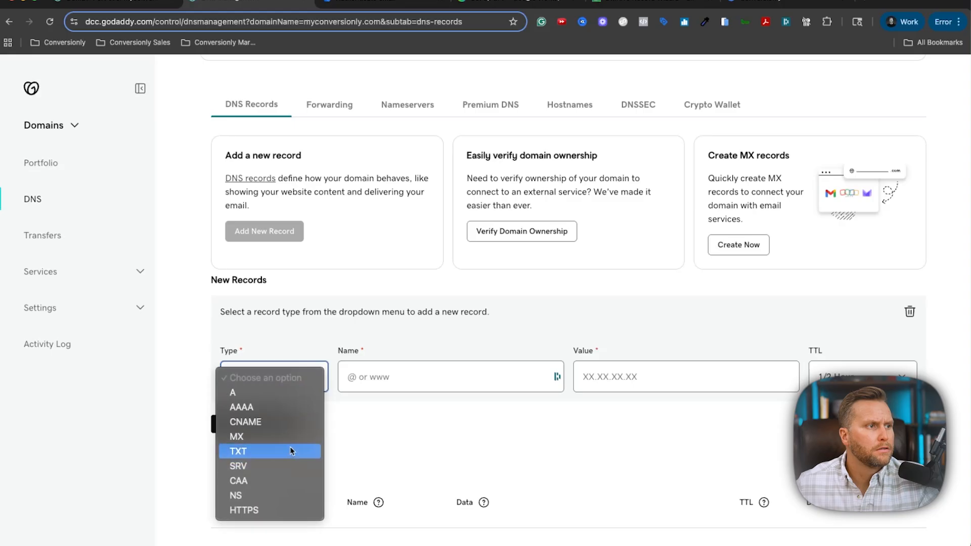
{"action": "left_click", "coordinate": [290, 450]}
{"action": "left_click", "coordinate": [422, 387]}
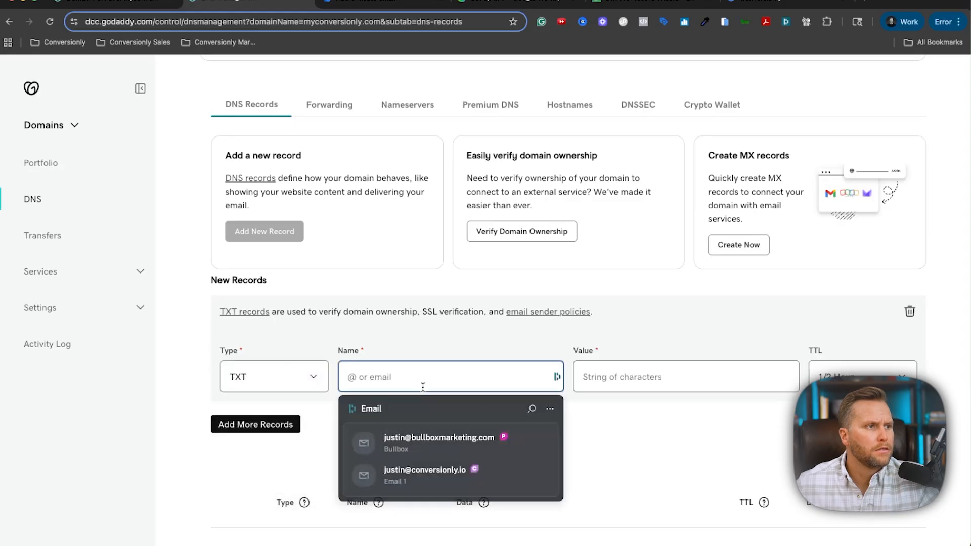
{"action": "type", "text": "@"}
{"action": "left_click", "coordinate": [654, 387]}
{"action": "key", "text": "super+v"}
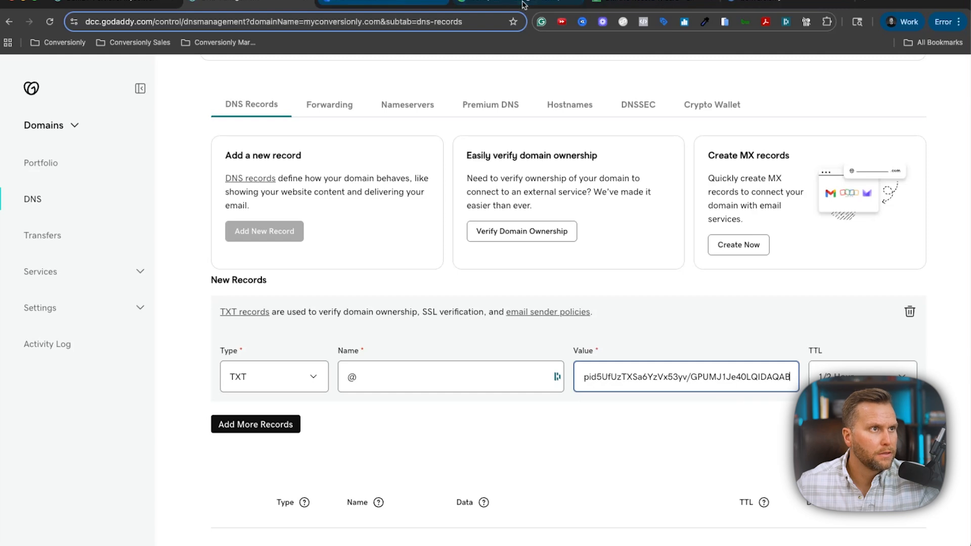
Rename the record to google._domainkey and save the DKIM TXT record.
{"action": "left_click", "coordinate": [293, 3]}
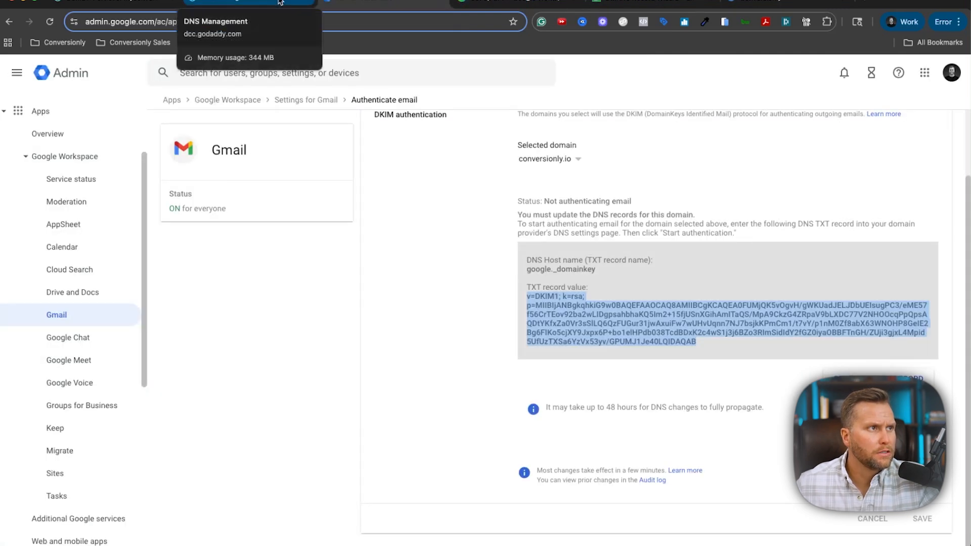
{"action": "left_click", "coordinate": [280, 2]}
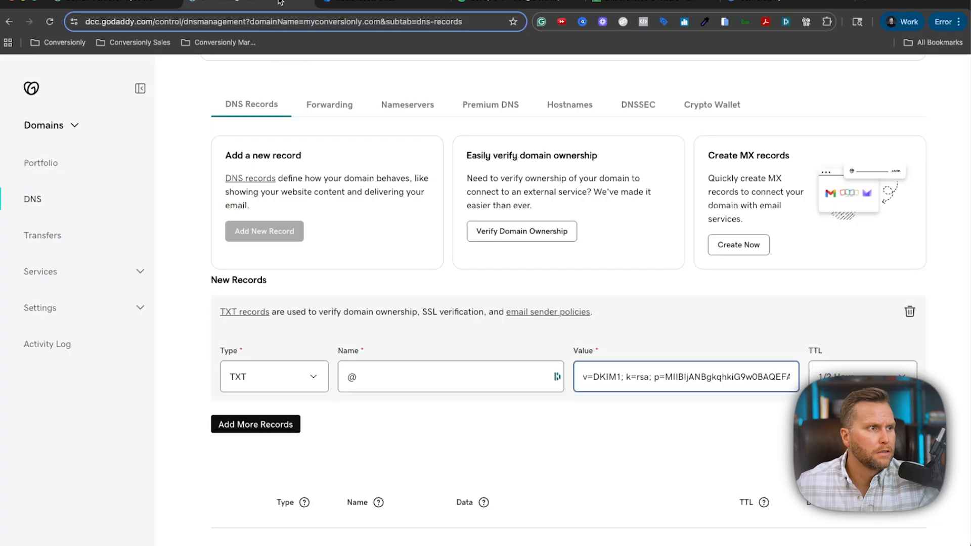
{"action": "left_click", "coordinate": [375, 3]}
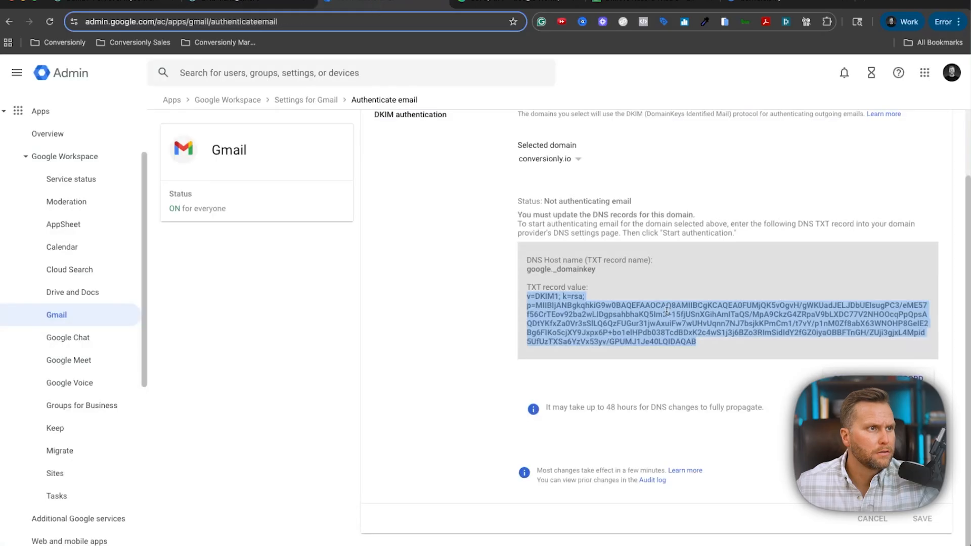
{"action": "left_click_drag", "start_coordinate": [597, 270], "coordinate": [520, 272]}
{"action": "key", "text": "super+c"}
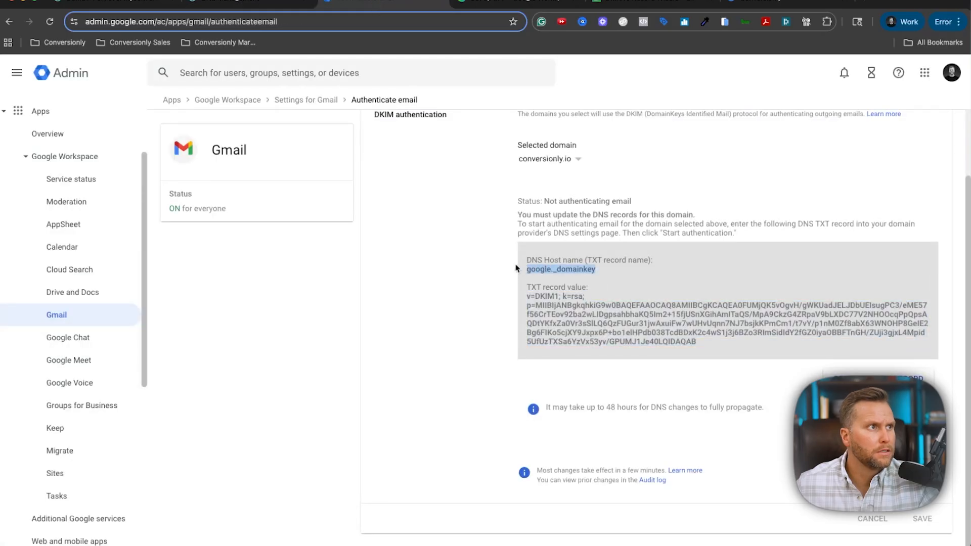
{"action": "left_click", "coordinate": [245, 8]}
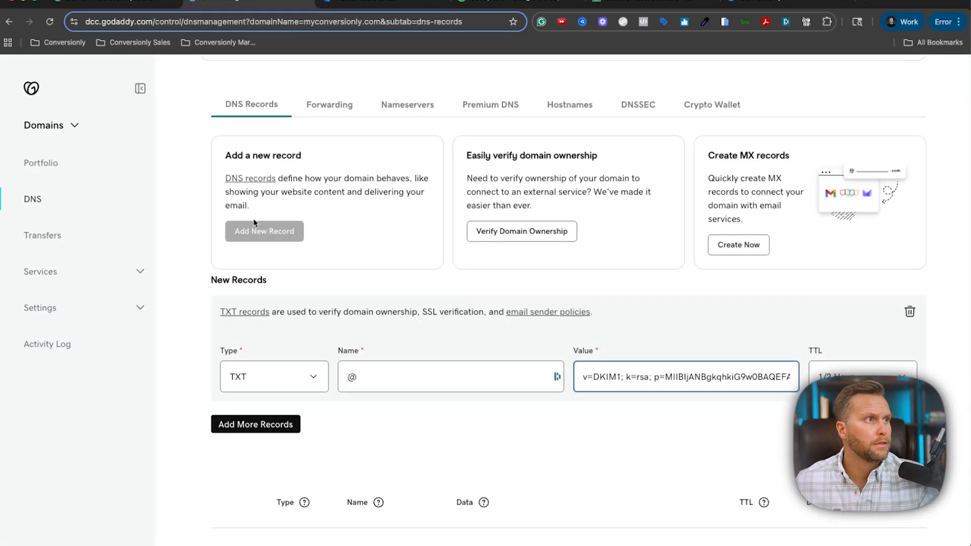
{"action": "left_click", "coordinate": [391, 372]}
{"action": "double_click", "coordinate": [391, 371]}
{"action": "key", "text": "super+v"}
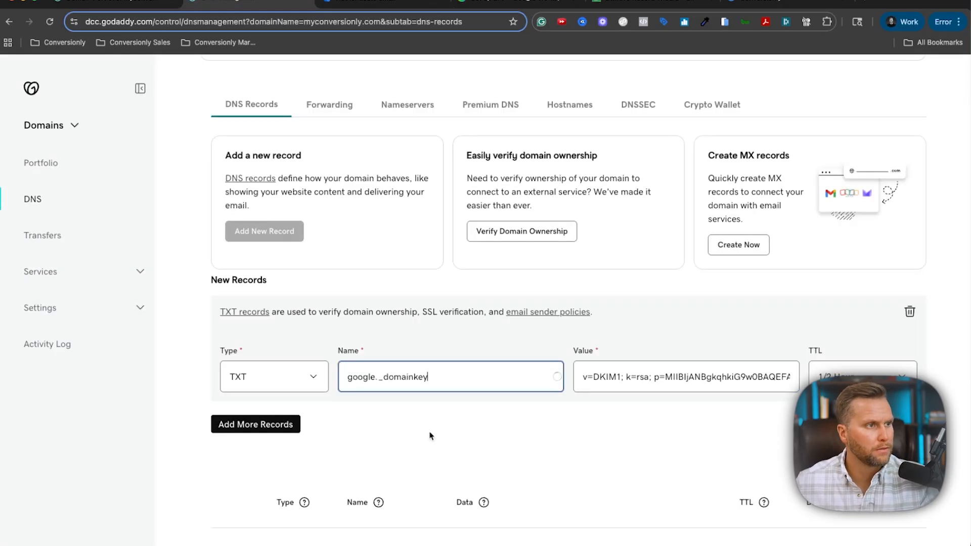
{"action": "left_click", "coordinate": [433, 437]}
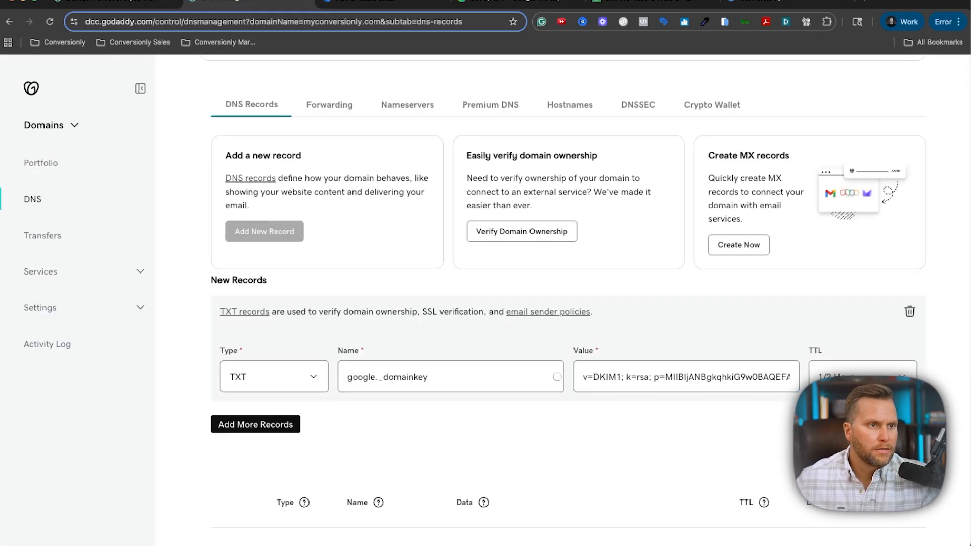
{"action": "left_click", "coordinate": [894, 424]}
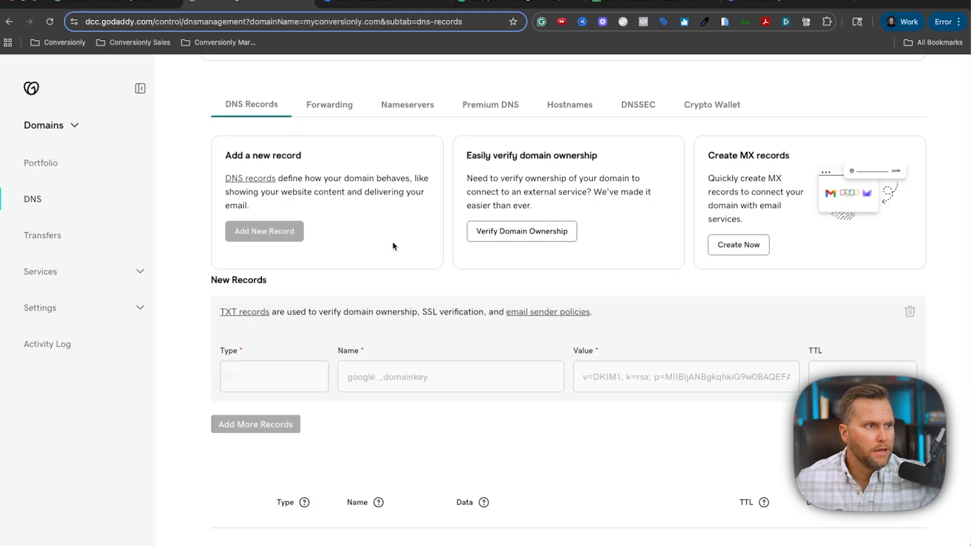
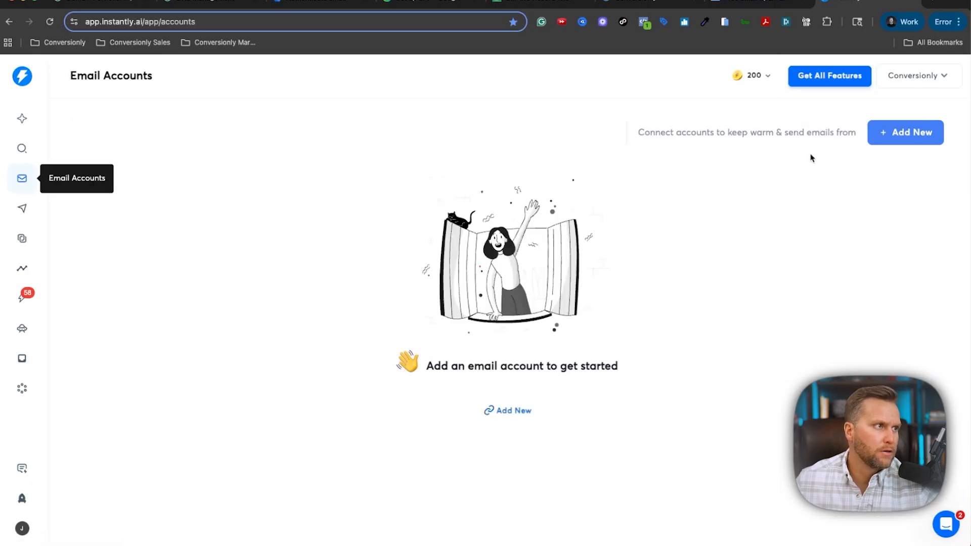
Add a new Gmail / G-Suite account via Option 1: oAuth and open the Google Workspace admin panel.
{"action": "left_click", "coordinate": [926, 140]}
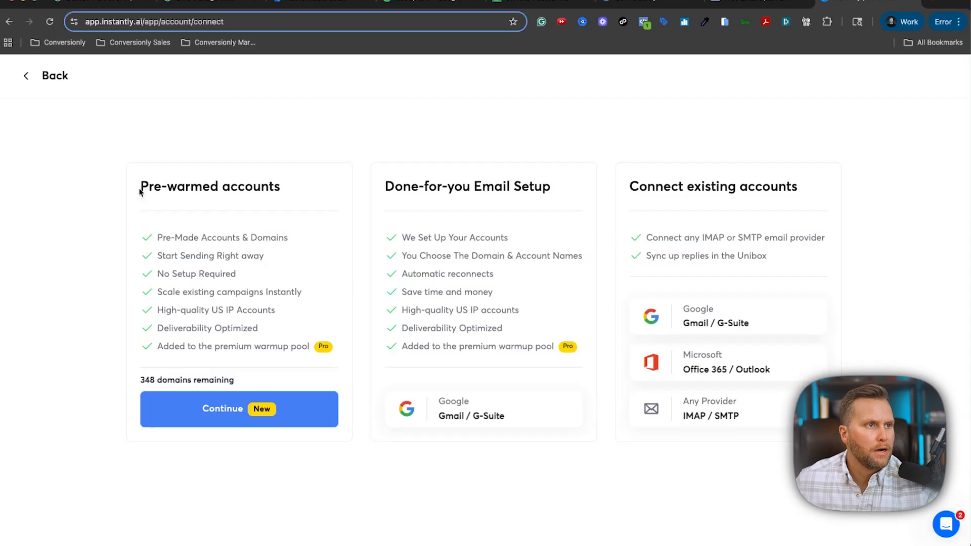
{"action": "left_click_drag", "start_coordinate": [141, 187], "coordinate": [282, 190]}
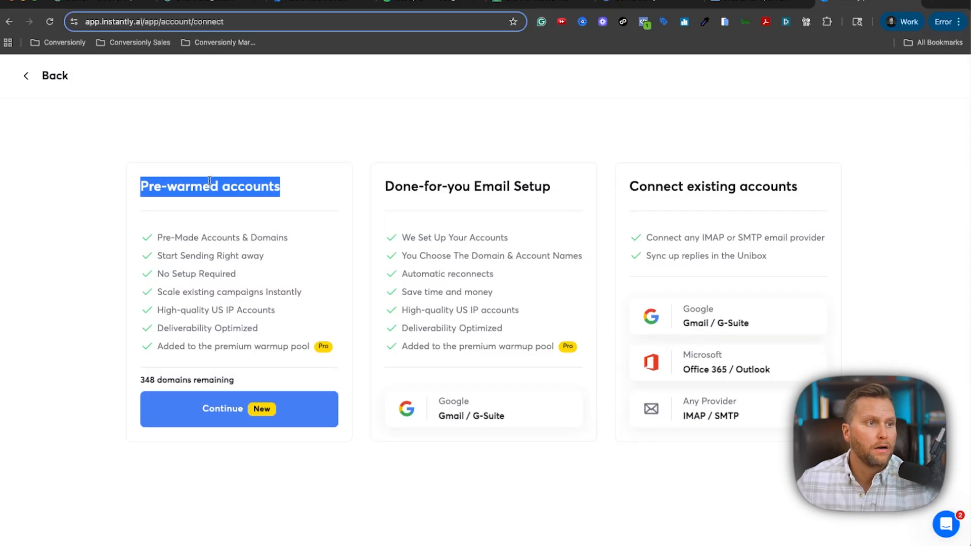
{"action": "left_click", "coordinate": [718, 321]}
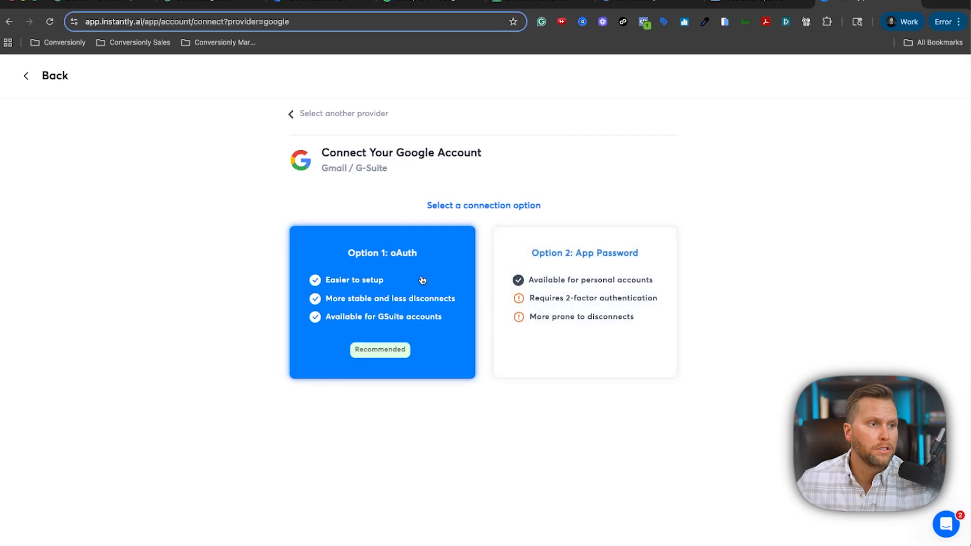
{"action": "left_click", "coordinate": [382, 352]}
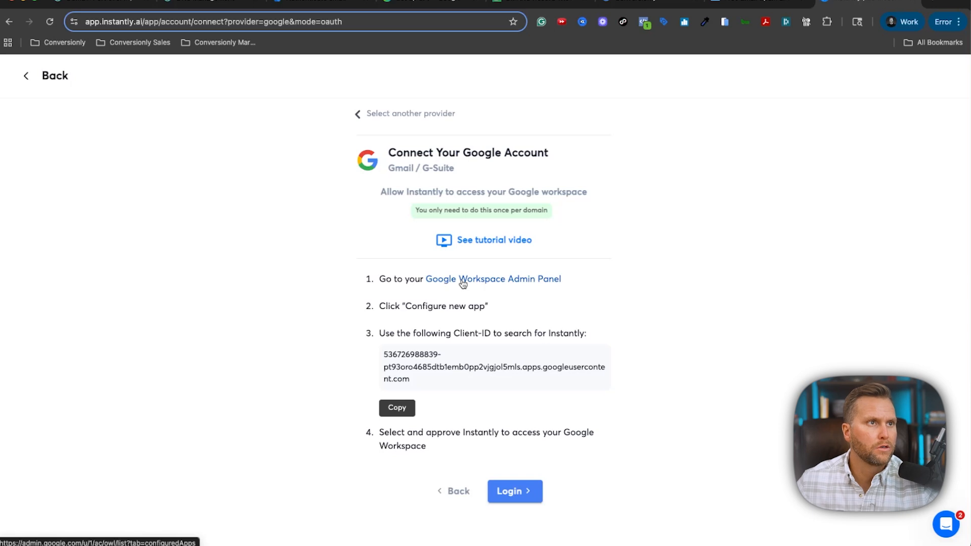
{"action": "left_click", "coordinate": [498, 281], "text": "super"}
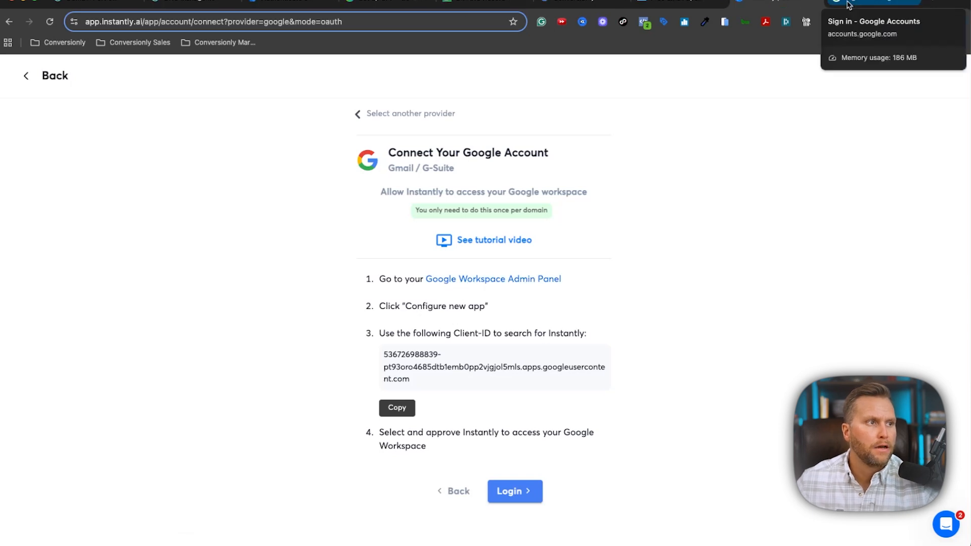
Sign in to Google Admin, search a new app by Instantly's Client-ID, and select Instantly oAuth Email v1.
{"action": "left_click", "coordinate": [849, 5]}
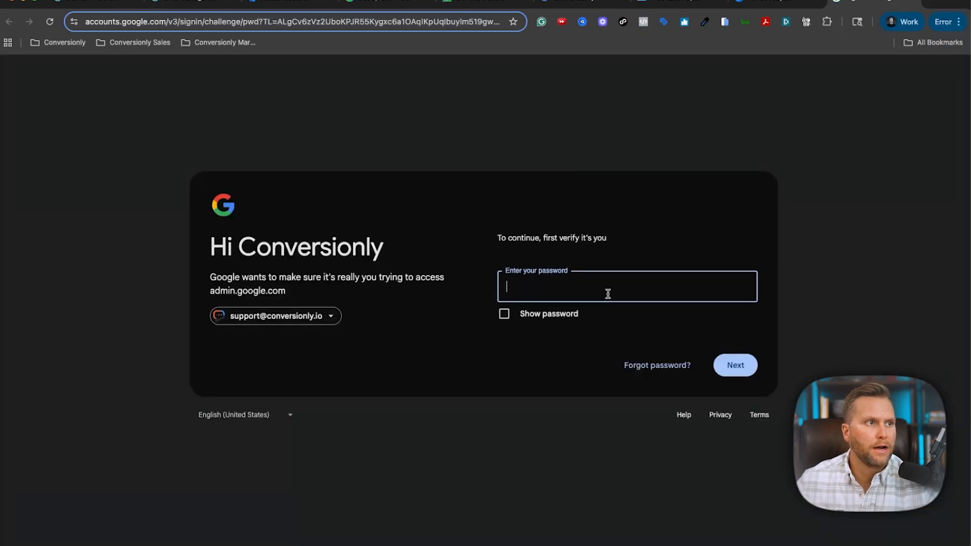
{"action": "left_click", "coordinate": [689, 290]}
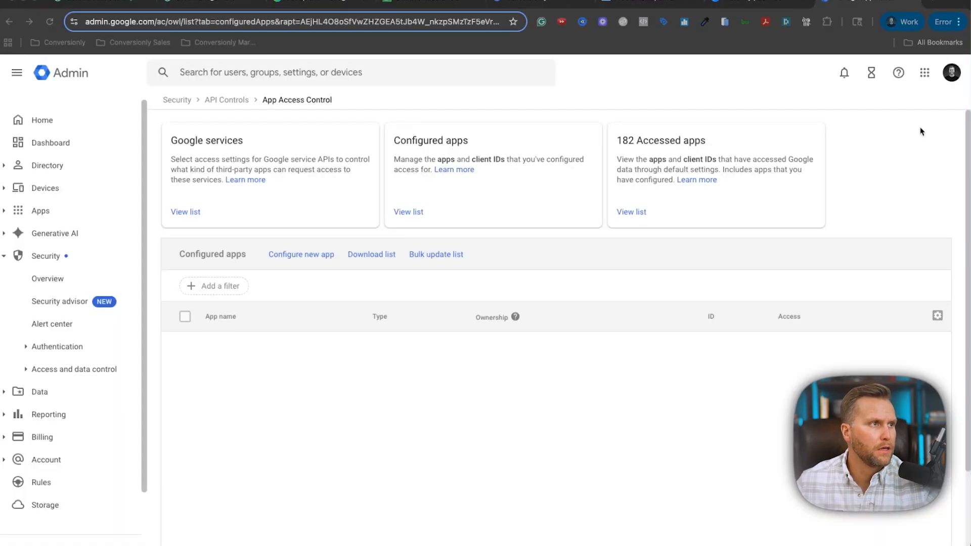
{"action": "left_click", "coordinate": [322, 254]}
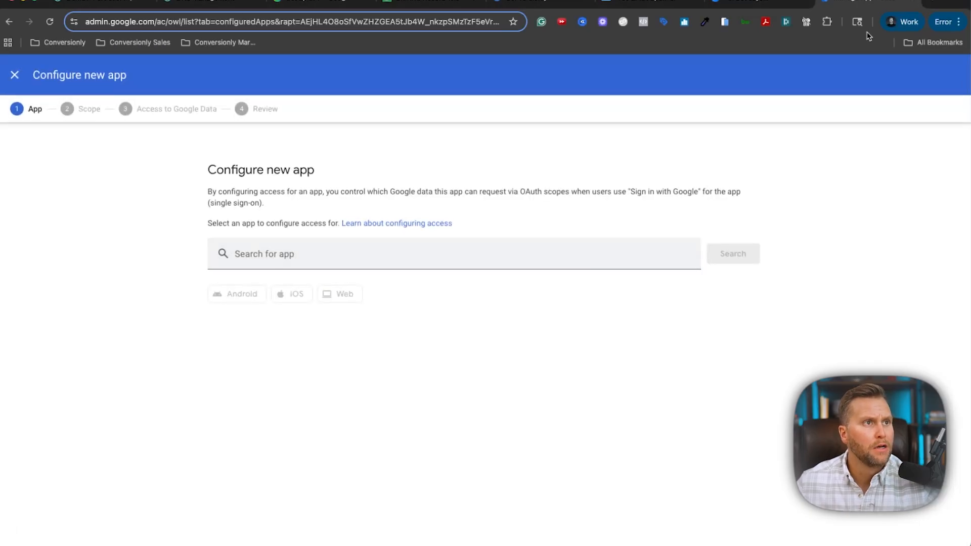
{"action": "left_click", "coordinate": [759, 6]}
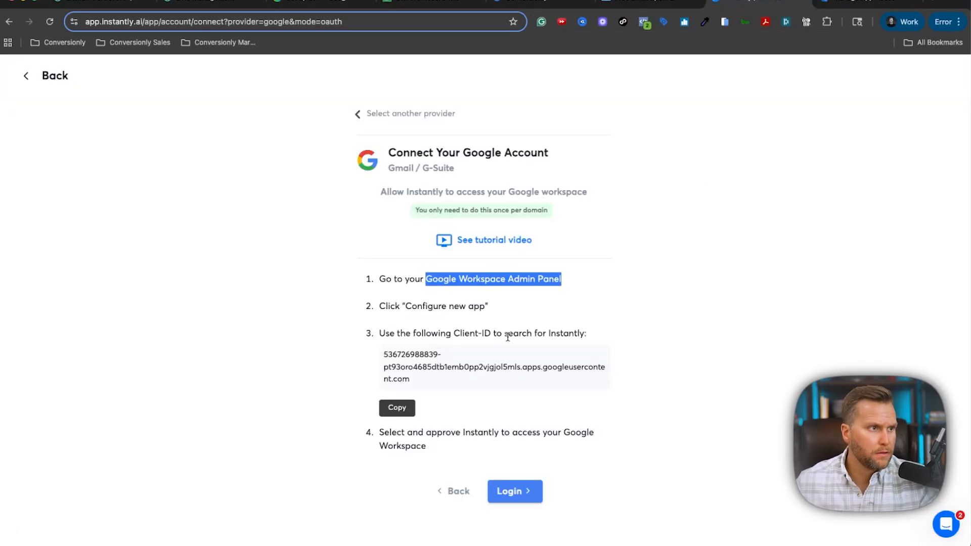
{"action": "left_click", "coordinate": [397, 408]}
{"action": "left_click", "coordinate": [847, 4]}
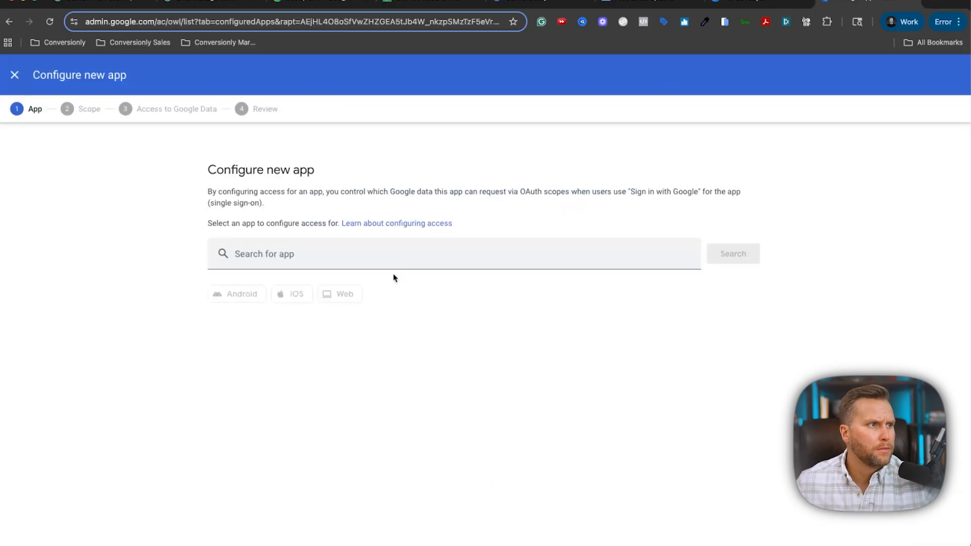
{"action": "left_click", "coordinate": [397, 254]}
{"action": "key", "text": "super+v"}
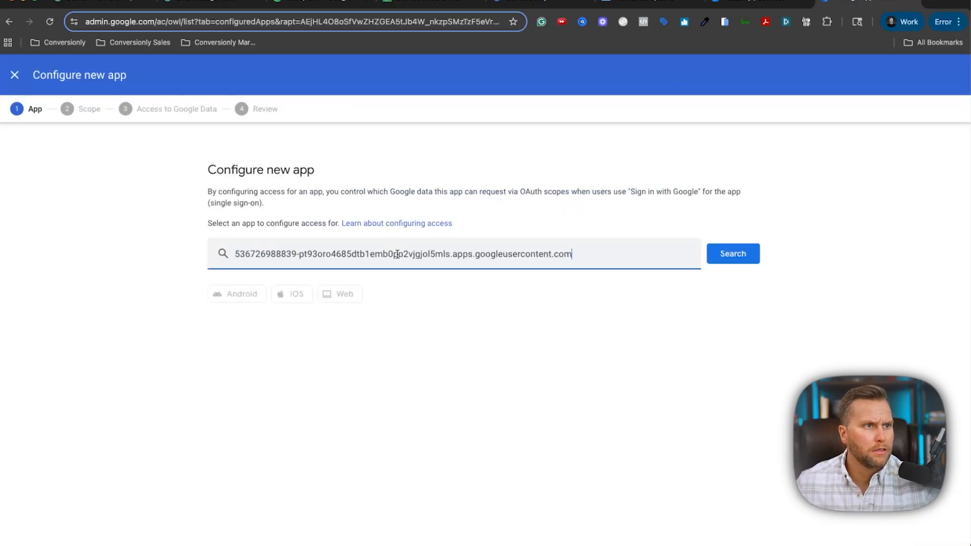
{"action": "left_click", "coordinate": [752, 257]}
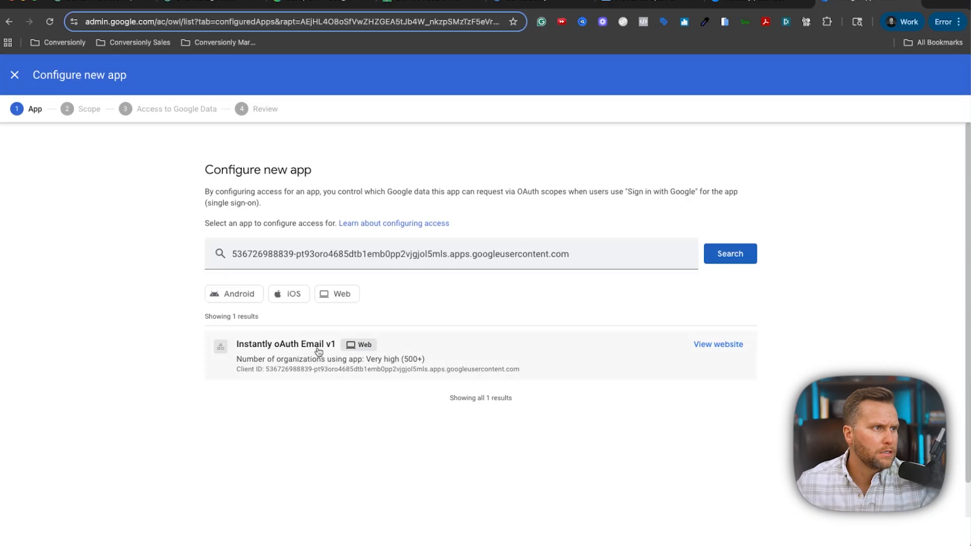
{"action": "left_click", "coordinate": [318, 351]}
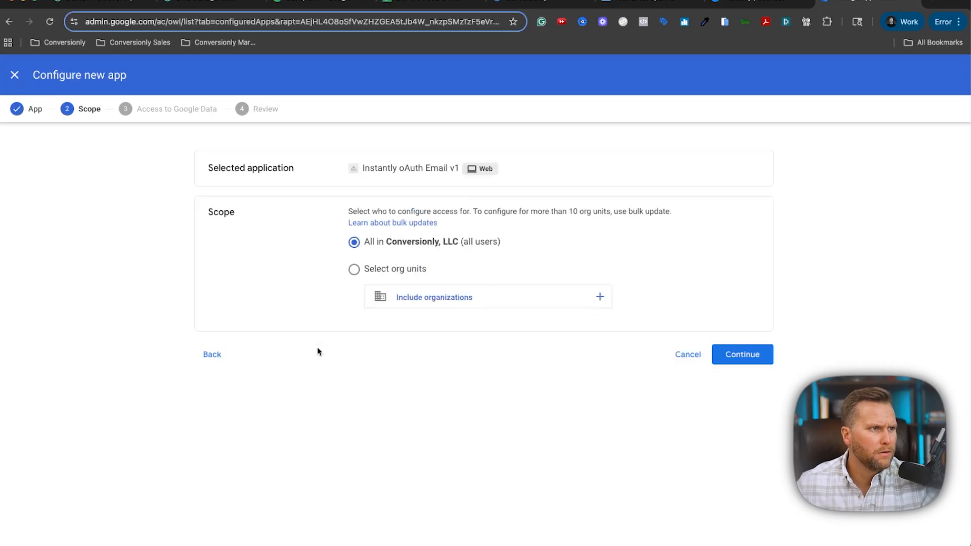
Apply the app to all users with access to Specific Google data and finish configuring.
{"action": "left_click", "coordinate": [759, 2]}
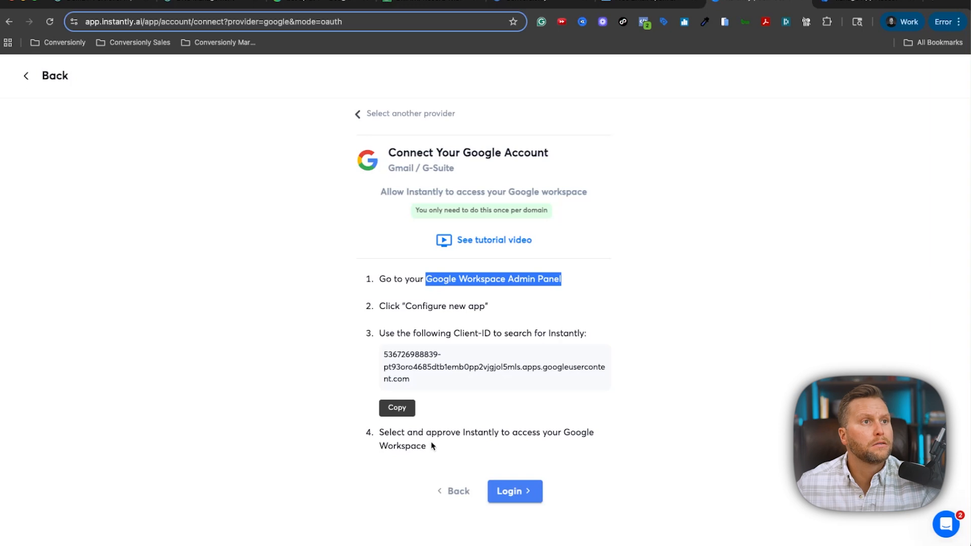
{"action": "left_click", "coordinate": [857, 4]}
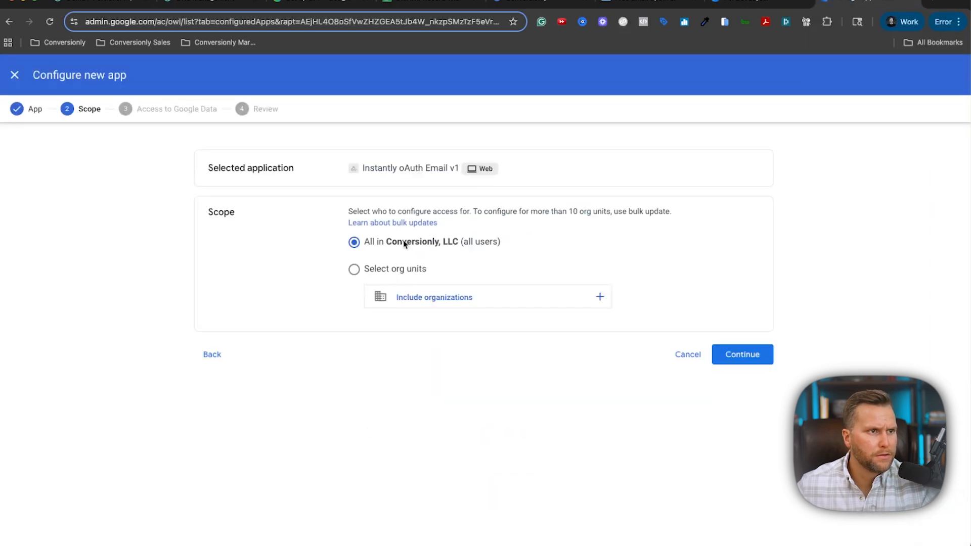
{"action": "left_click", "coordinate": [726, 358]}
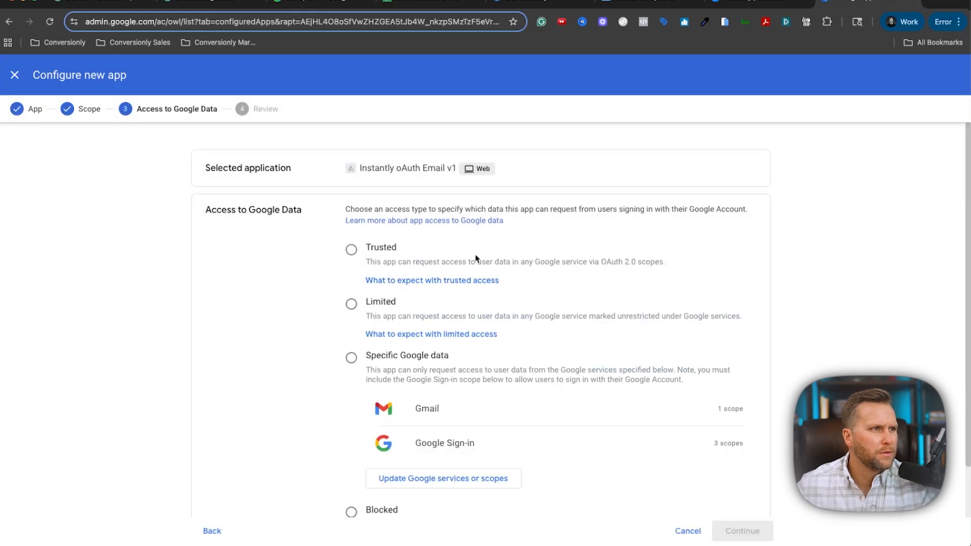
{"action": "scroll", "coordinate": [476, 259], "scroll_direction": "down", "scroll_amount": 2}
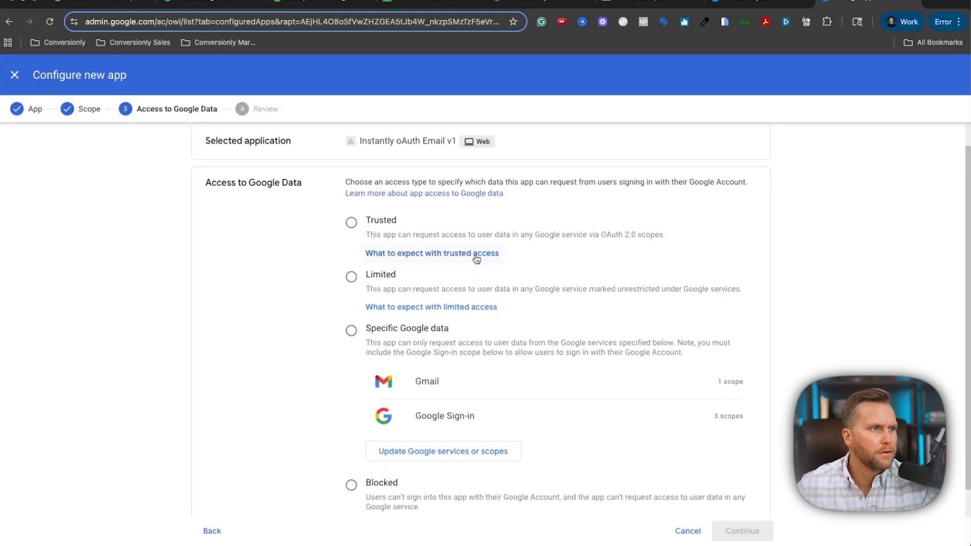
{"action": "scroll", "coordinate": [473, 255], "scroll_direction": "up", "scroll_amount": 1}
{"action": "scroll", "coordinate": [329, 220], "scroll_direction": "down", "scroll_amount": 1}
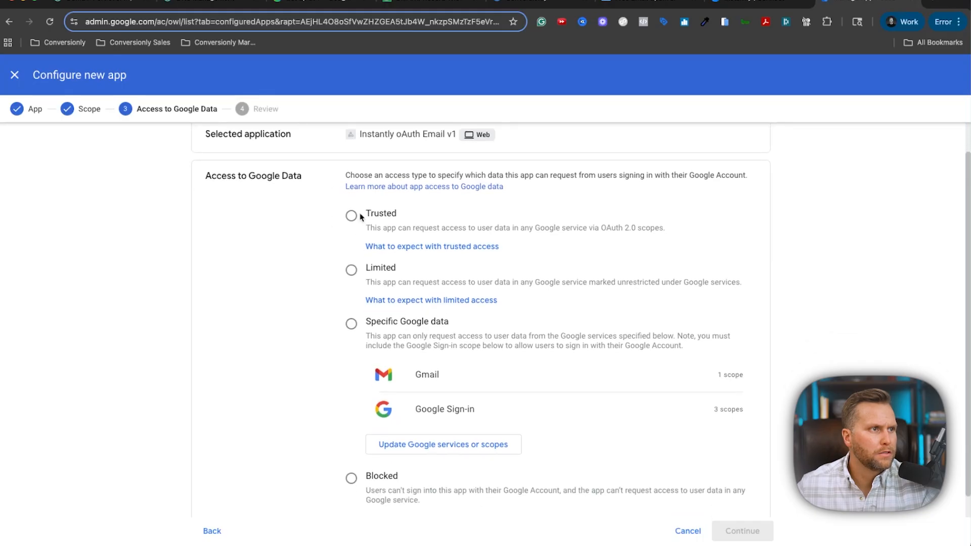
{"action": "left_click", "coordinate": [351, 324]}
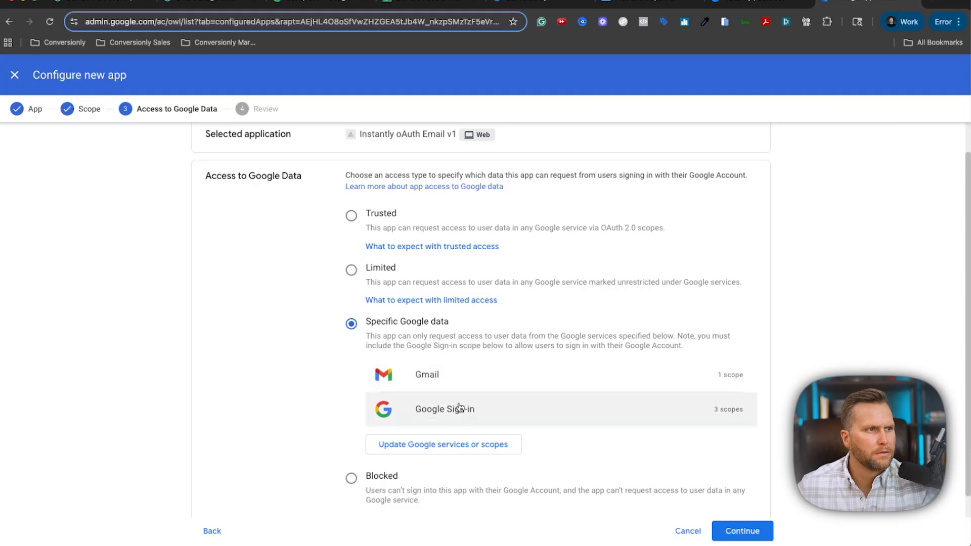
{"action": "scroll", "coordinate": [604, 389], "scroll_direction": "down", "scroll_amount": 1}
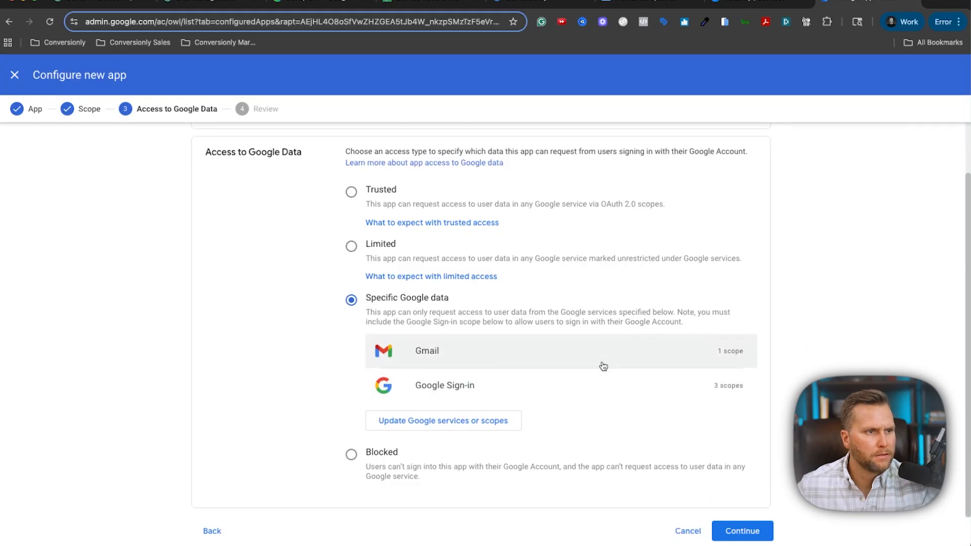
{"action": "left_click", "coordinate": [743, 530]}
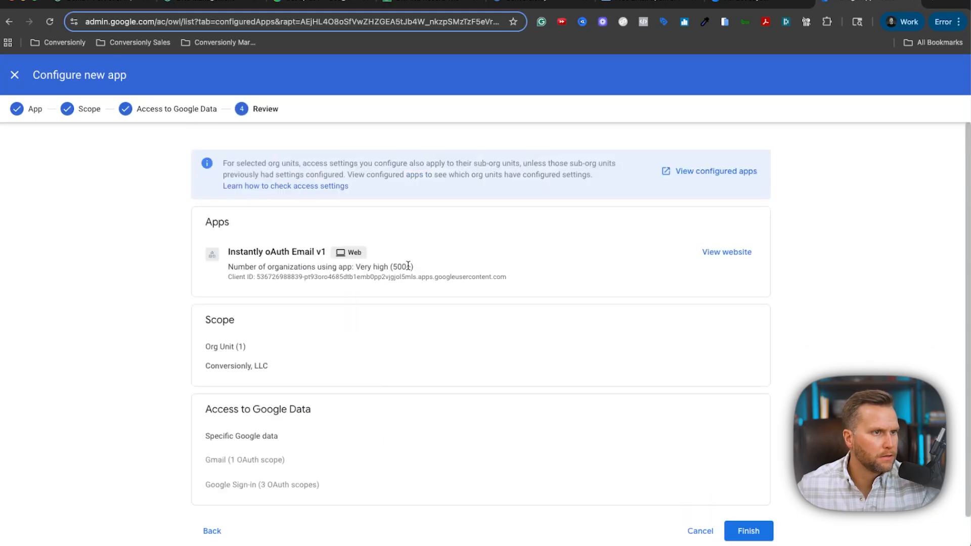
{"action": "left_click", "coordinate": [747, 531]}
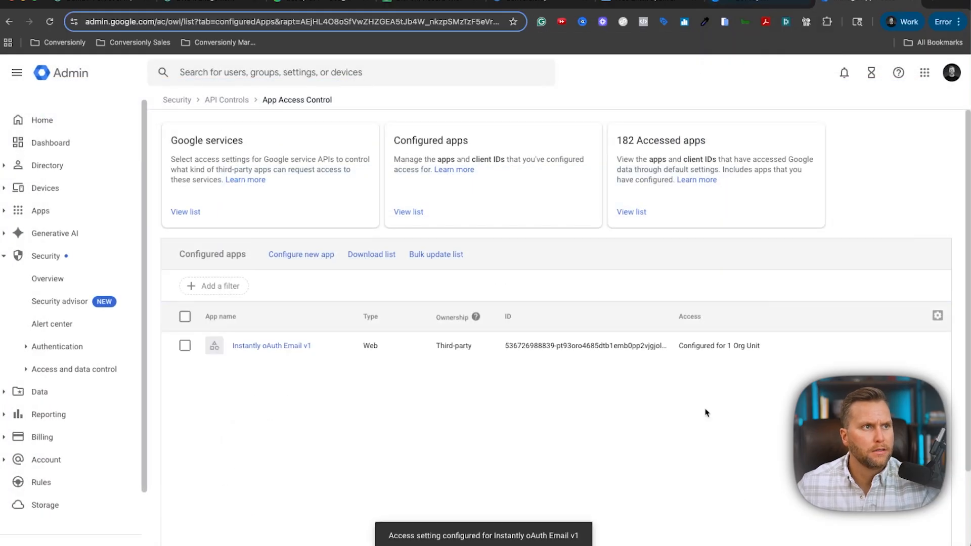
Try the Google oAuth login, see 'This app is blocked', and return to the Admin console.
{"action": "left_click", "coordinate": [752, 9]}
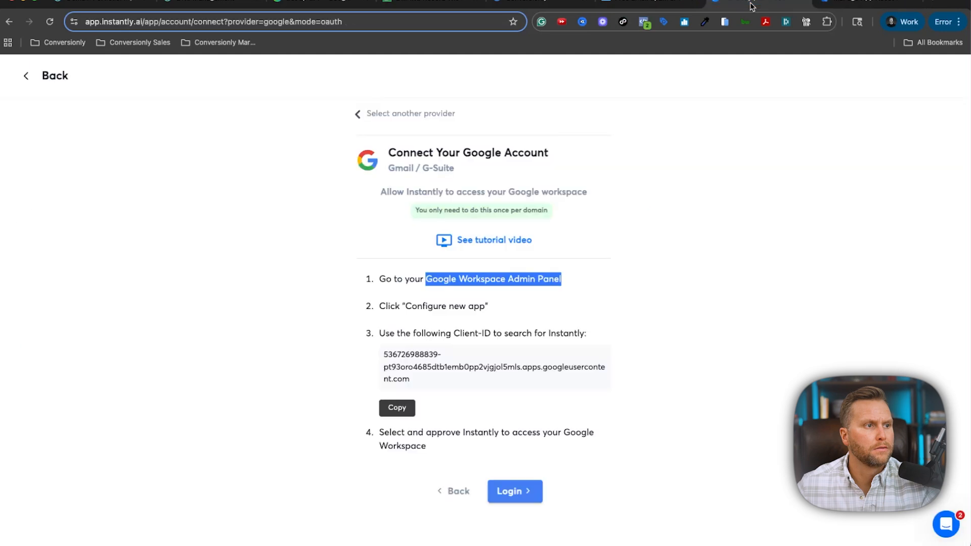
{"action": "left_click", "coordinate": [515, 491]}
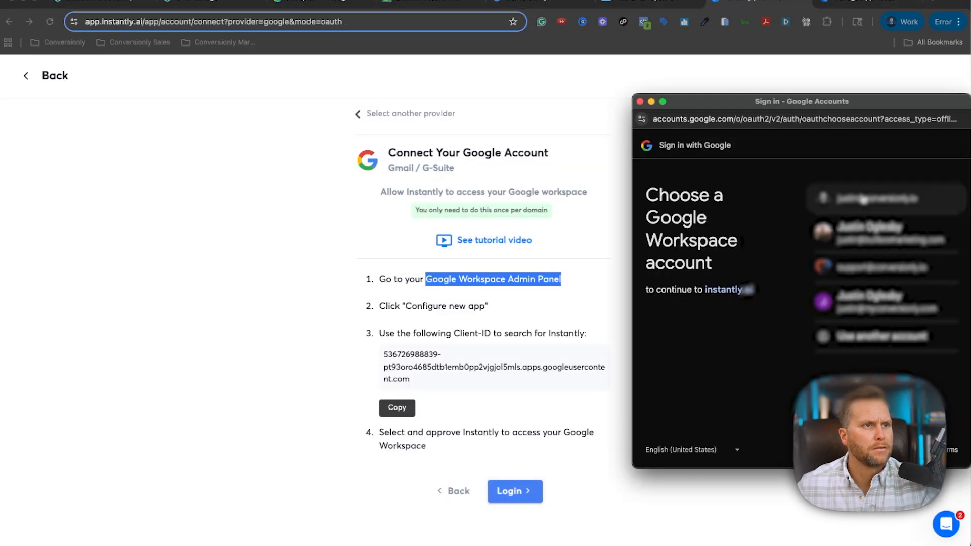
{"action": "left_click", "coordinate": [864, 200]}
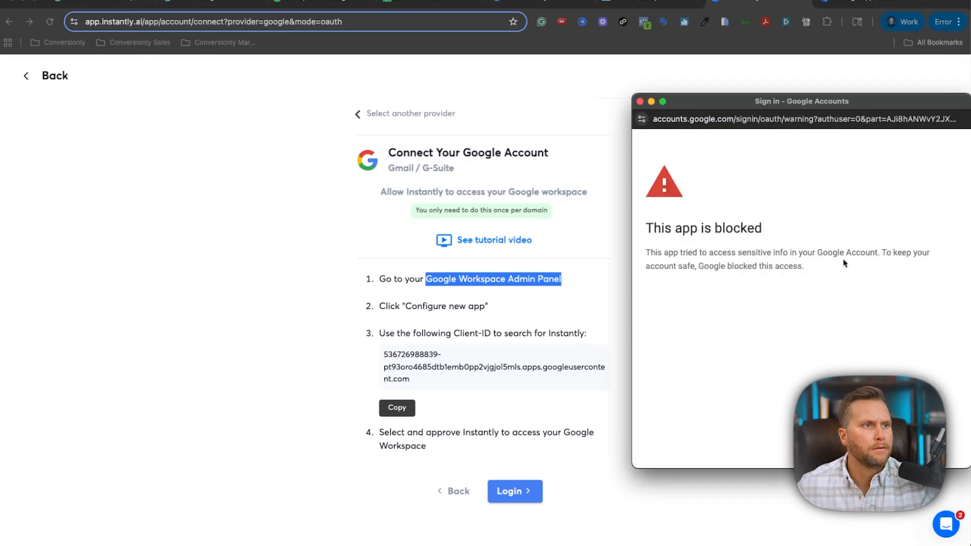
{"action": "left_click_drag", "start_coordinate": [677, 255], "coordinate": [805, 266]}
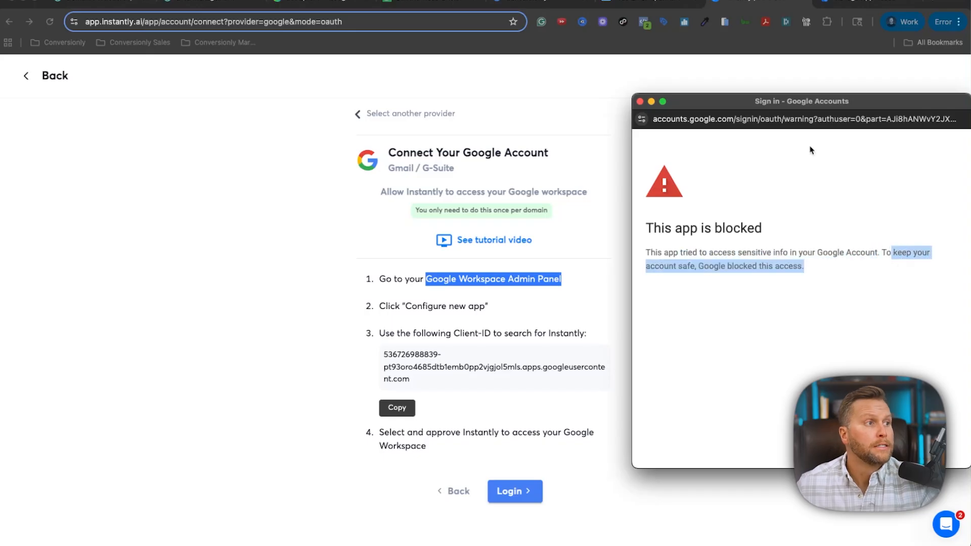
{"action": "left_click_drag", "start_coordinate": [819, 106], "coordinate": [0, 187]}
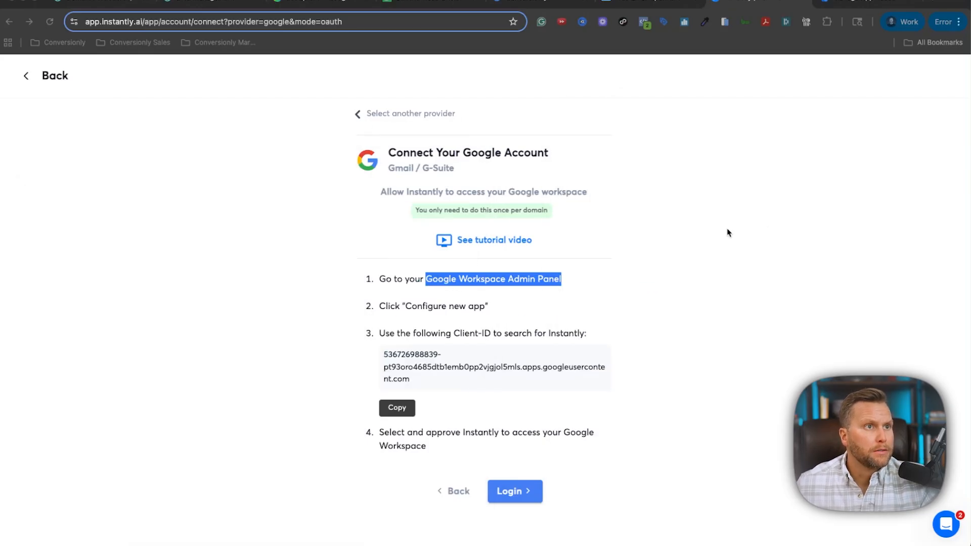
{"action": "left_click", "coordinate": [845, 7]}
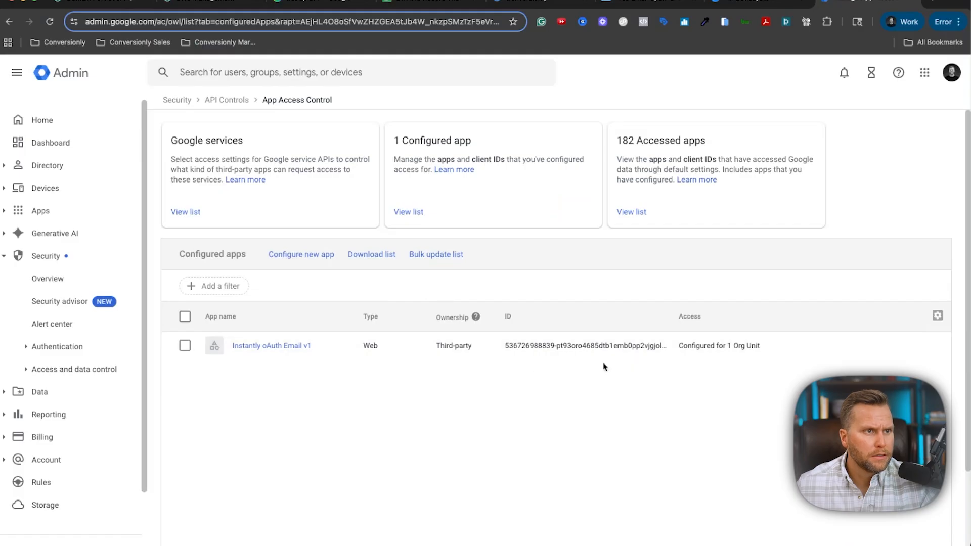
Change Instantly oAuth Email v1's access to Trusted for the Conversionly, LLC org unit.
{"action": "left_click", "coordinate": [896, 346]}
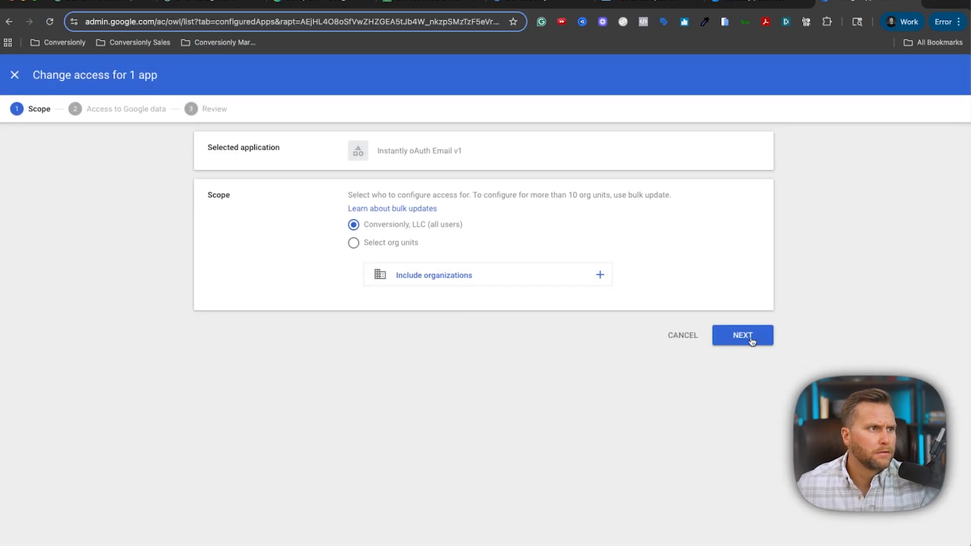
{"action": "left_click", "coordinate": [750, 340]}
{"action": "left_click", "coordinate": [351, 240]}
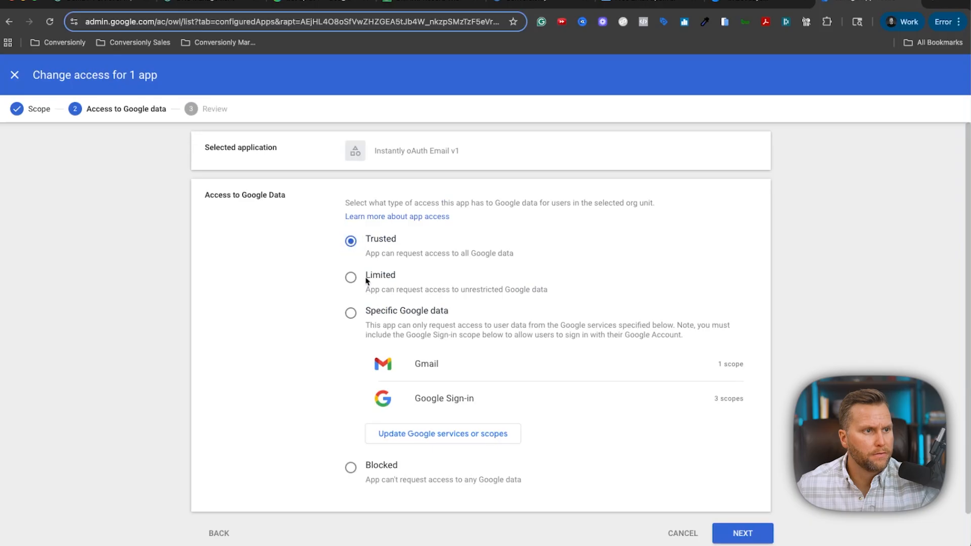
{"action": "left_click", "coordinate": [727, 534]}
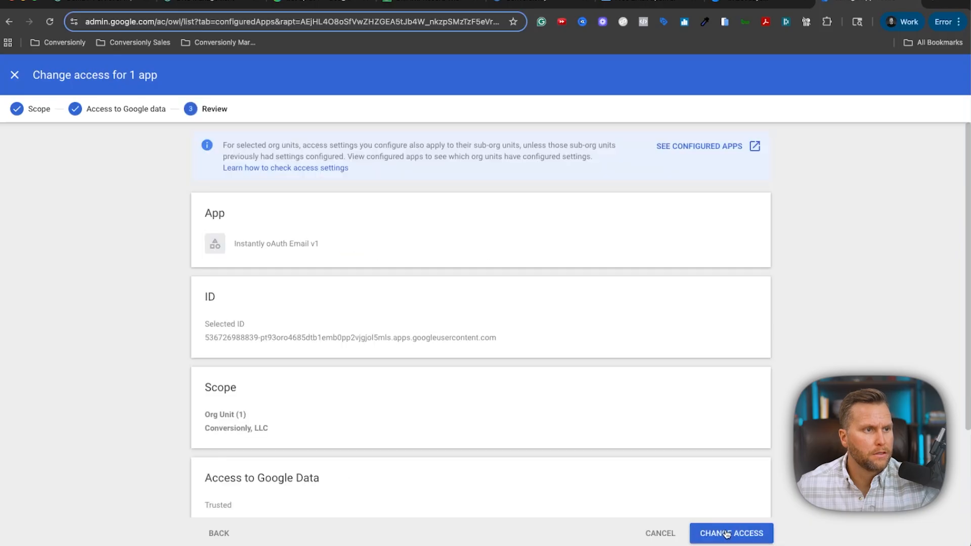
{"action": "left_click", "coordinate": [743, 537]}
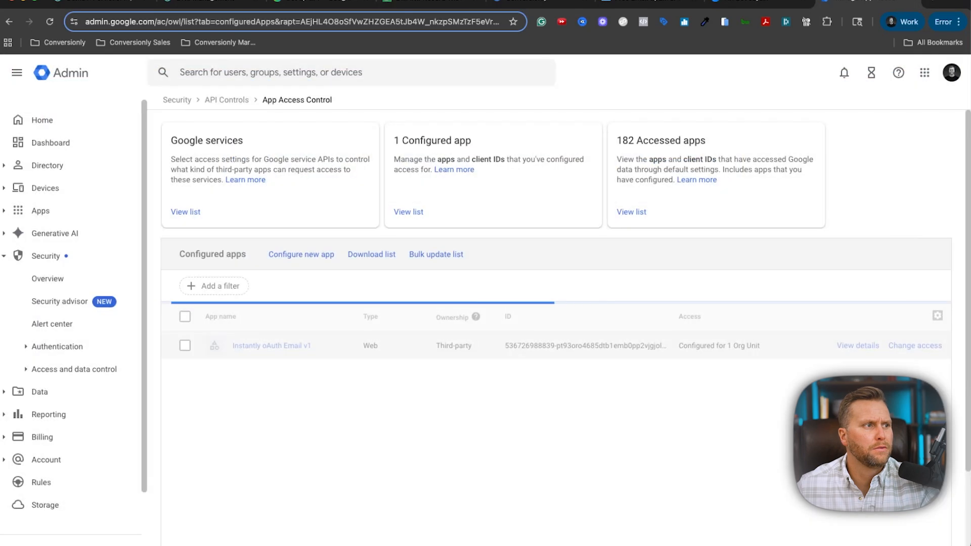
{"action": "left_click", "coordinate": [720, 2]}
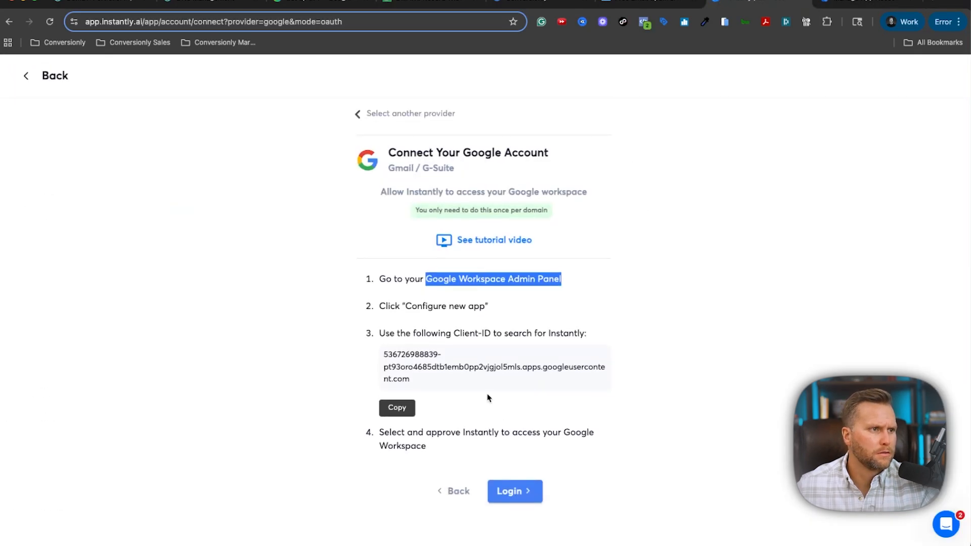
Log in with the Google Workspace account, continue, and allow Instantly access to it.
{"action": "left_click", "coordinate": [530, 493]}
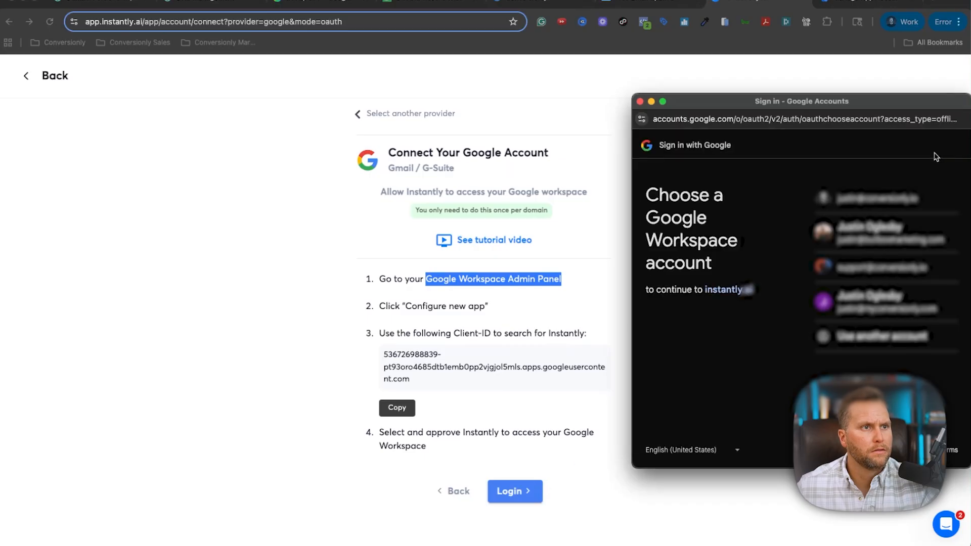
{"action": "left_click", "coordinate": [895, 201]}
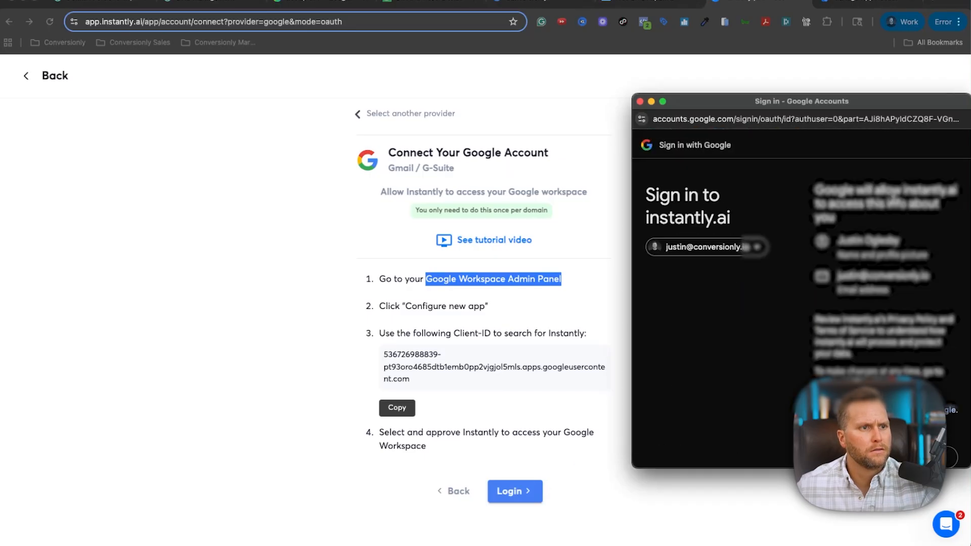
{"action": "scroll", "coordinate": [896, 201], "scroll_direction": "down", "scroll_amount": 2}
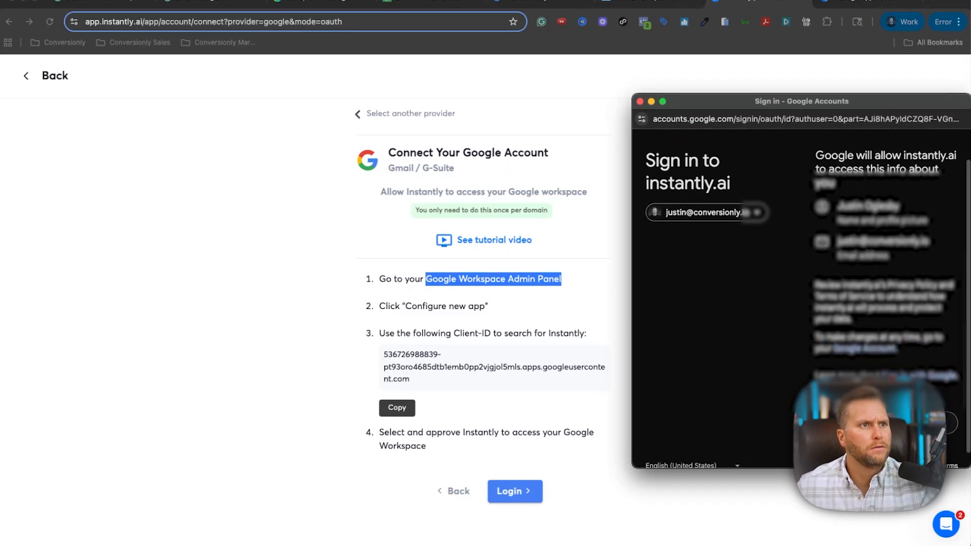
{"action": "left_click", "coordinate": [922, 423]}
{"action": "scroll", "coordinate": [802, 267], "scroll_direction": "down", "scroll_amount": 5}
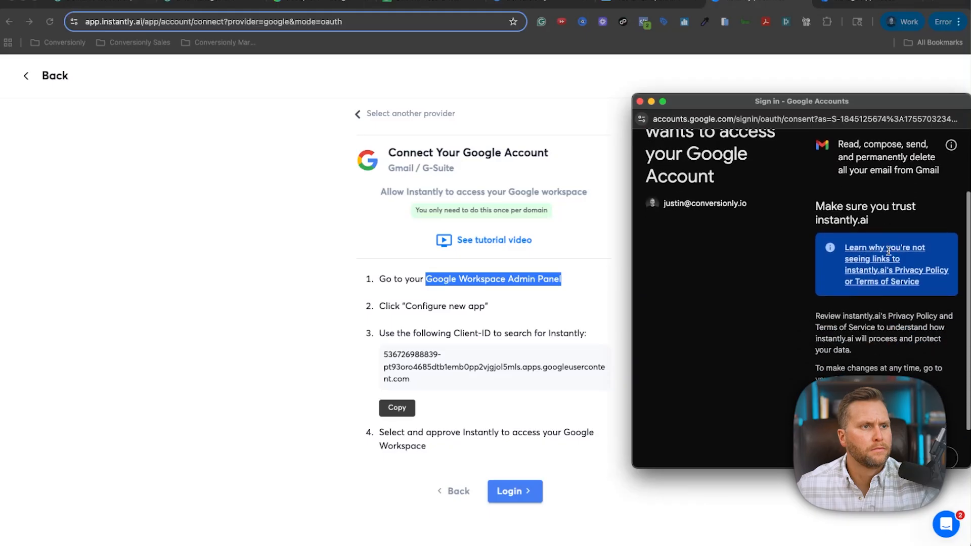
{"action": "left_click", "coordinate": [923, 407]}
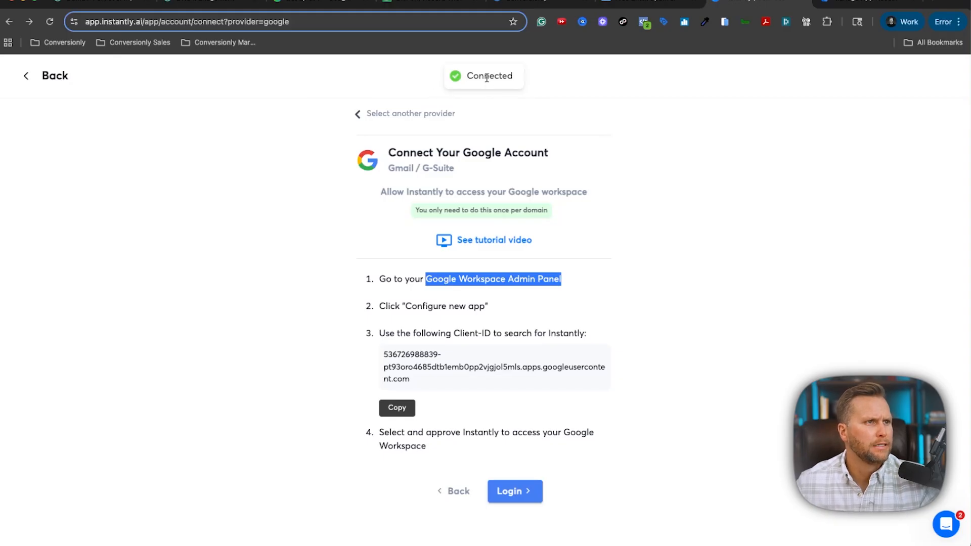
Go back from the connection page and strip /connect from the address to load it.
{"action": "left_click", "coordinate": [659, 154]}
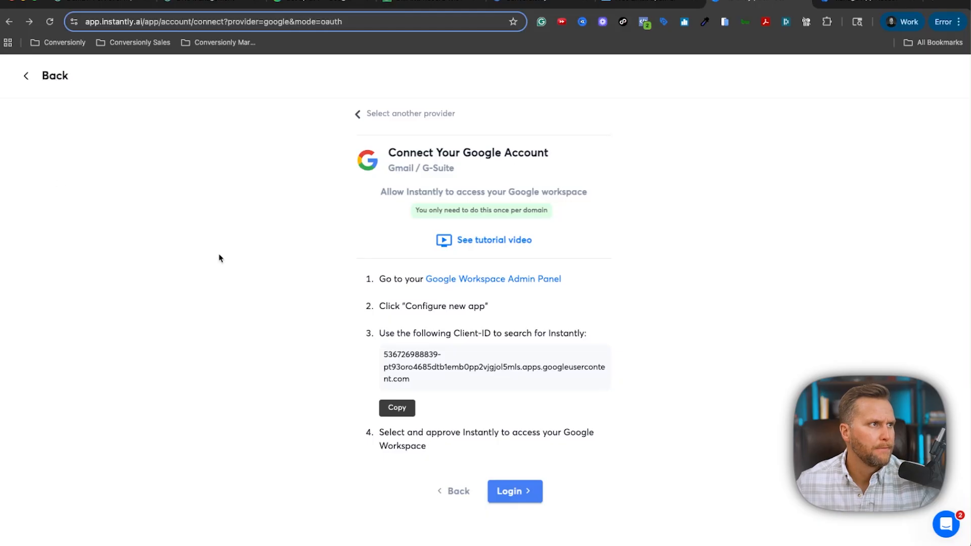
{"action": "left_click", "coordinate": [64, 81]}
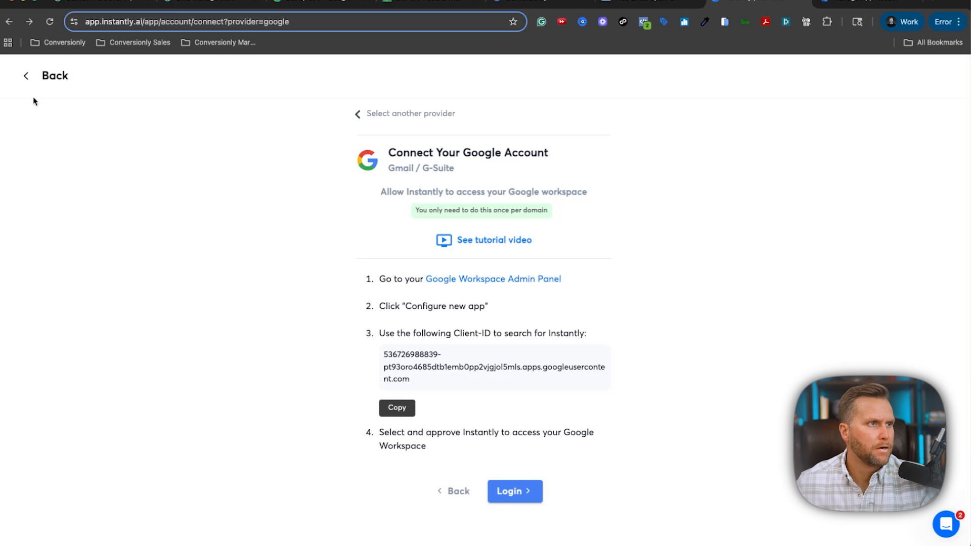
{"action": "left_click", "coordinate": [58, 81]}
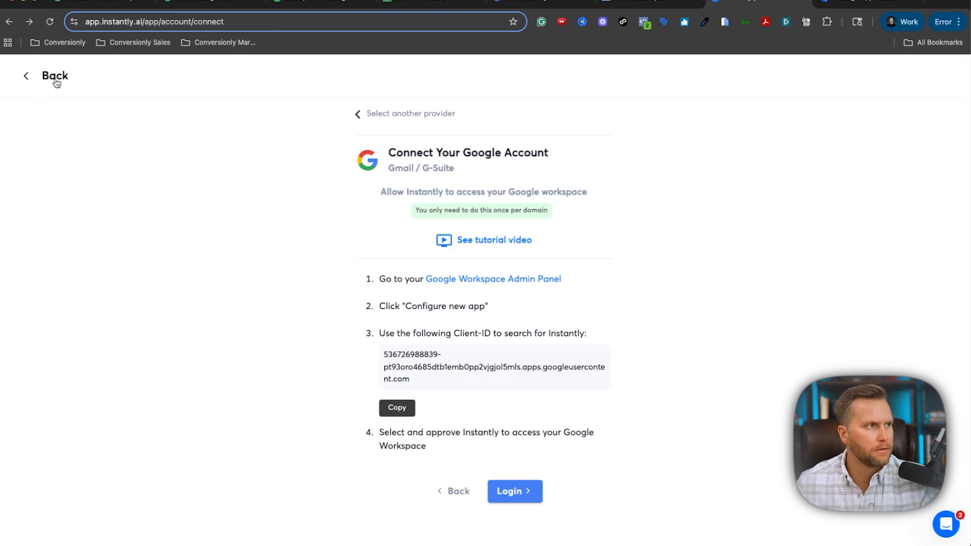
{"action": "left_click", "coordinate": [315, 19]}
{"action": "left_click", "coordinate": [207, 20]}
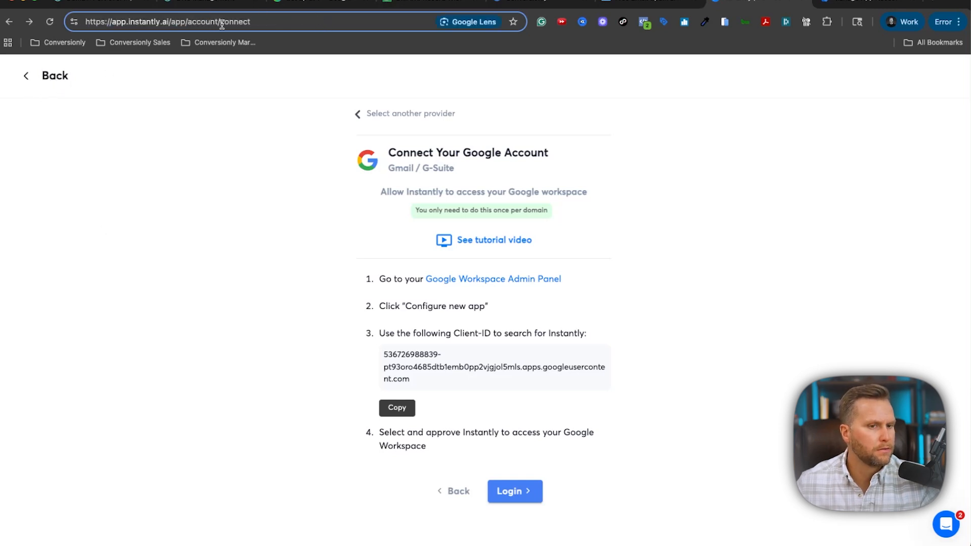
{"action": "left_click_drag", "start_coordinate": [218, 22], "coordinate": [289, 24]}
{"action": "key", "text": "BackSpace"}
{"action": "key", "text": "Return"}
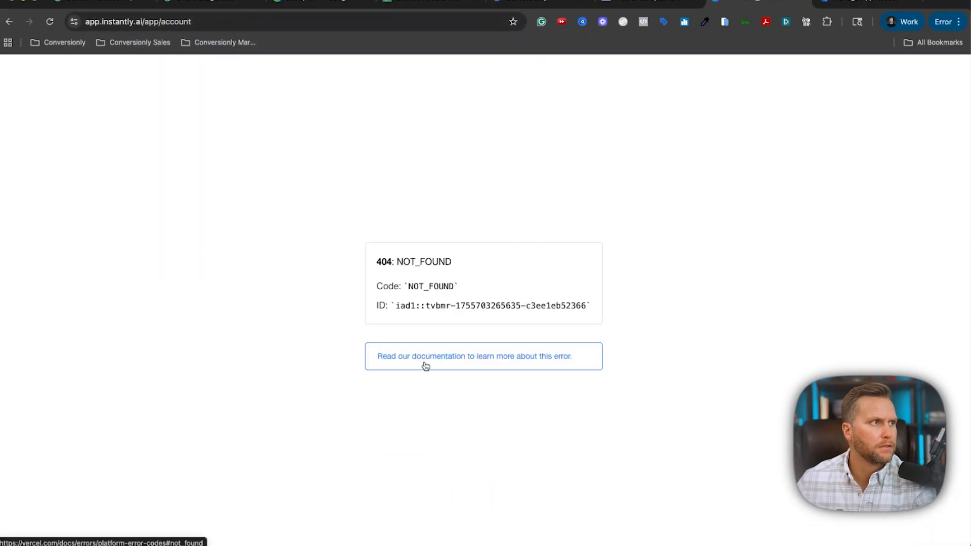
Remove /app/account from the address to load app.instantly.ai.
{"action": "left_click", "coordinate": [157, 24]}
{"action": "left_click", "coordinate": [154, 23]}
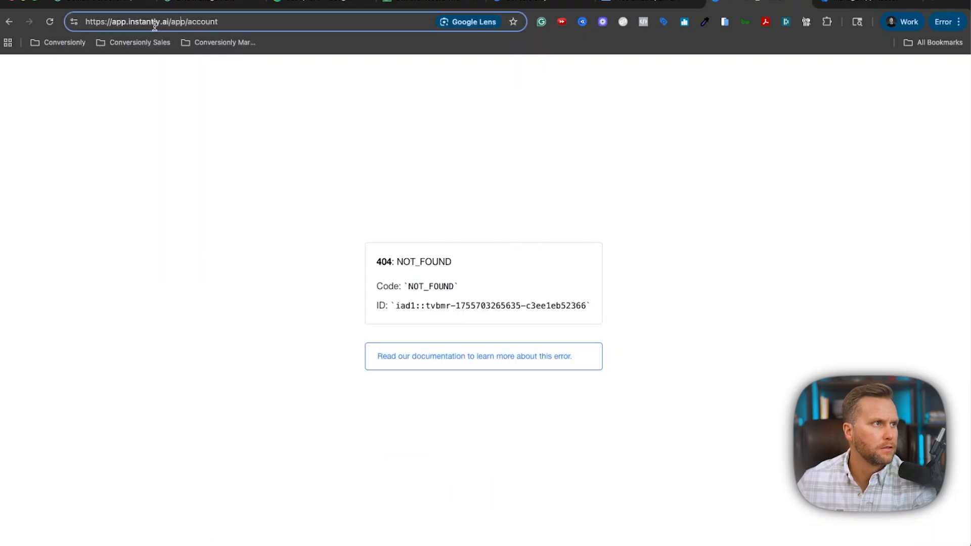
{"action": "left_click_drag", "start_coordinate": [169, 25], "coordinate": [271, 26]}
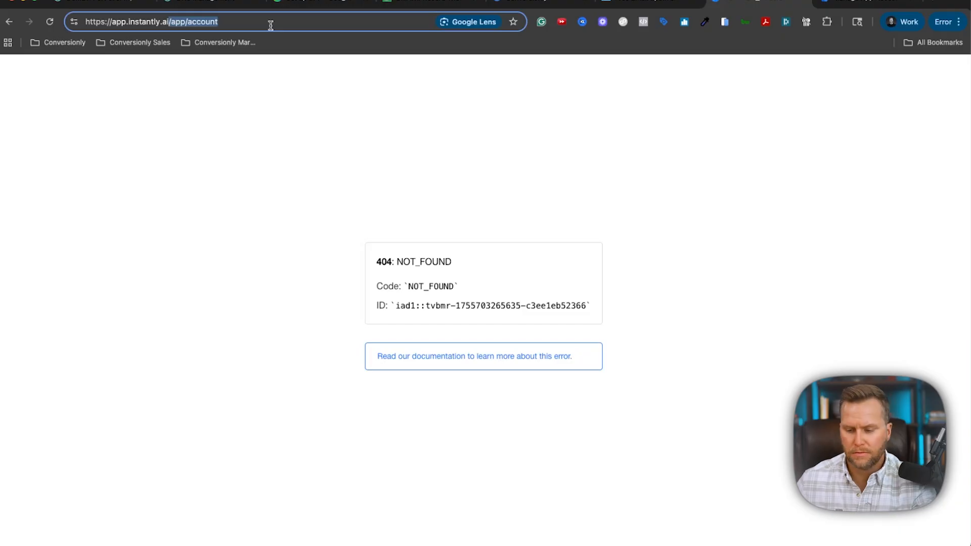
{"action": "key", "text": "BackSpace"}
{"action": "key", "text": "Return"}
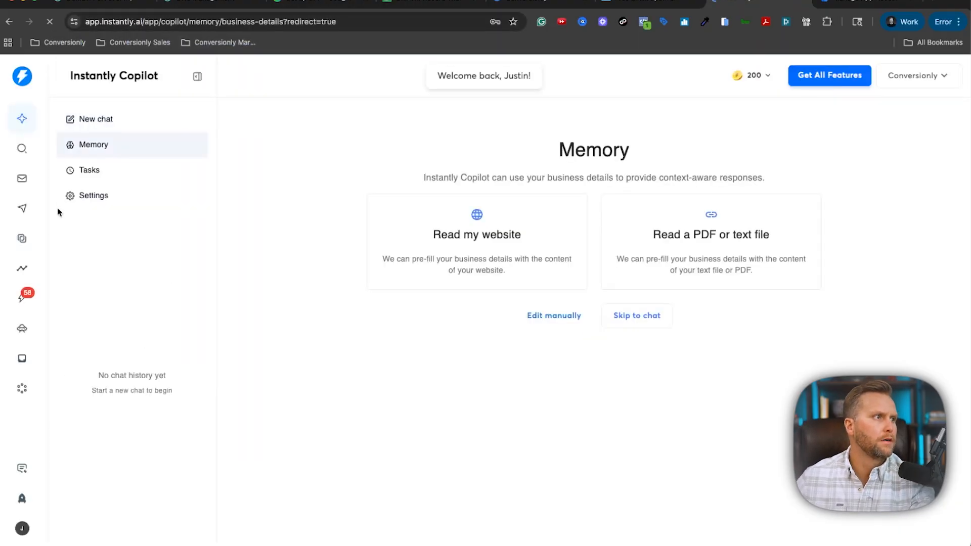
Enable warmup on the connected email account, acknowledging the 'Yes, I understand' notice.
{"action": "left_click", "coordinate": [29, 184]}
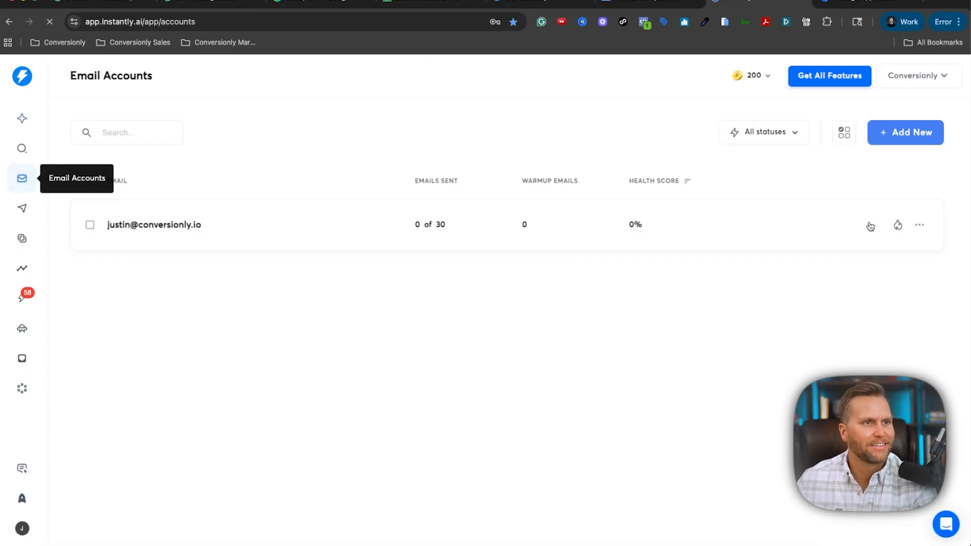
{"action": "left_click", "coordinate": [898, 227]}
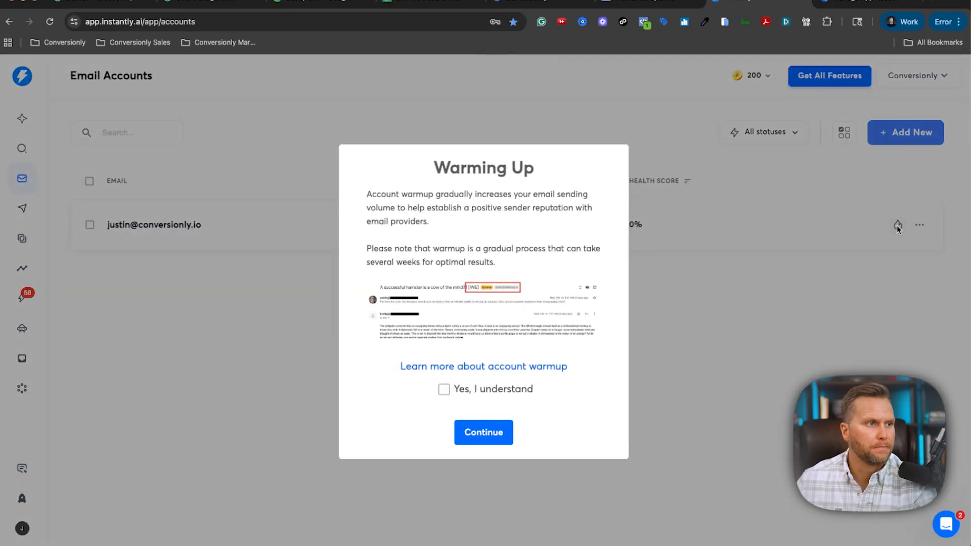
{"action": "left_click", "coordinate": [444, 390]}
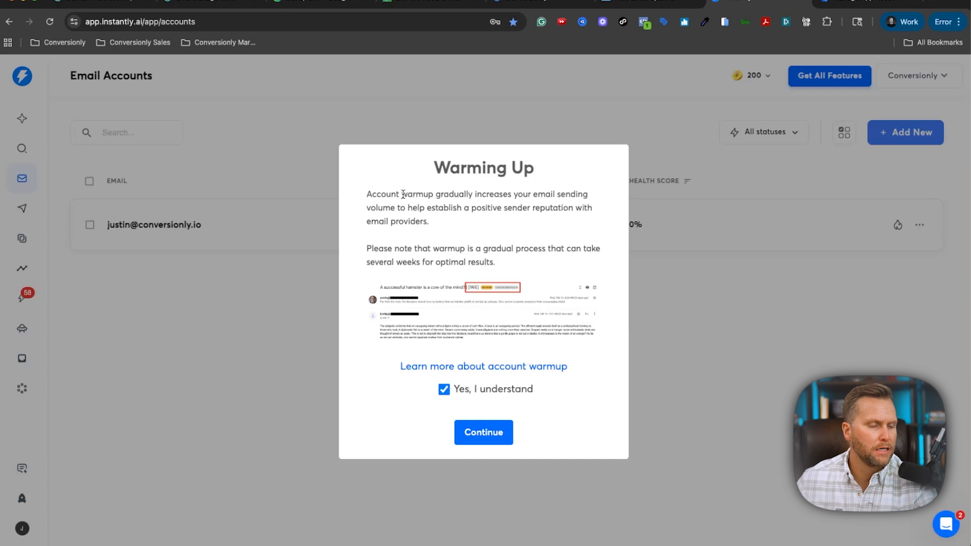
{"action": "left_click_drag", "start_coordinate": [455, 192], "coordinate": [486, 215]}
{"action": "left_click", "coordinate": [477, 211]}
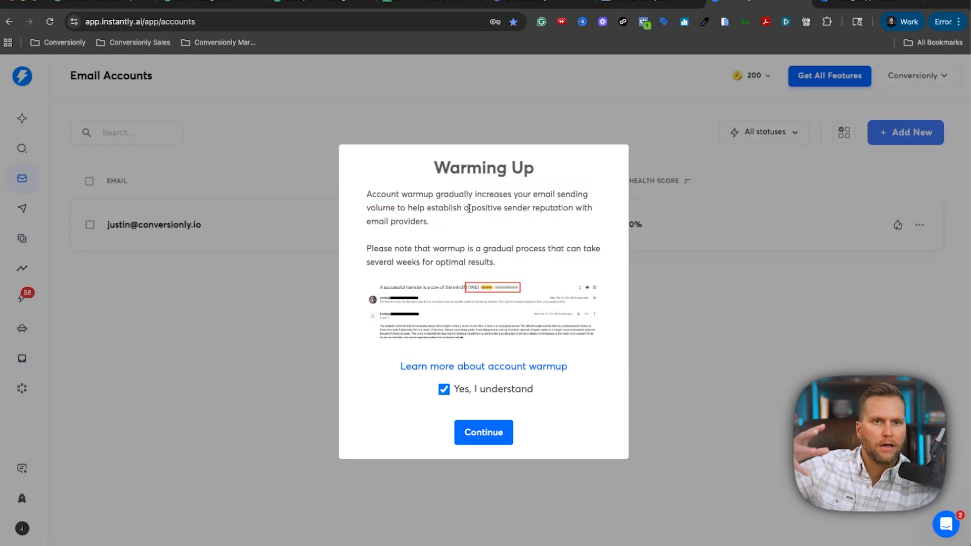
{"action": "left_click", "coordinate": [484, 434]}
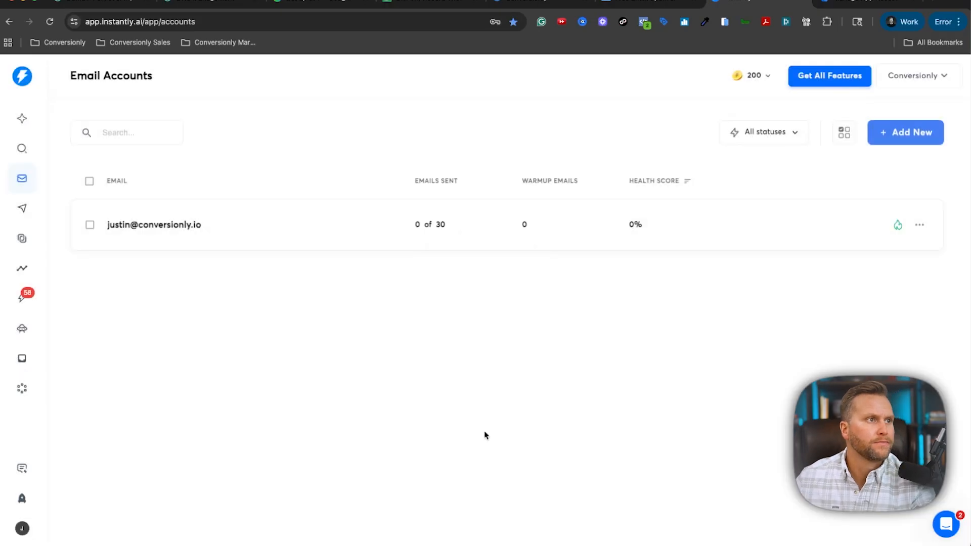
Dismiss the account options and go to the Campaigns list.
{"action": "left_click", "coordinate": [922, 226]}
{"action": "left_click", "coordinate": [866, 327]}
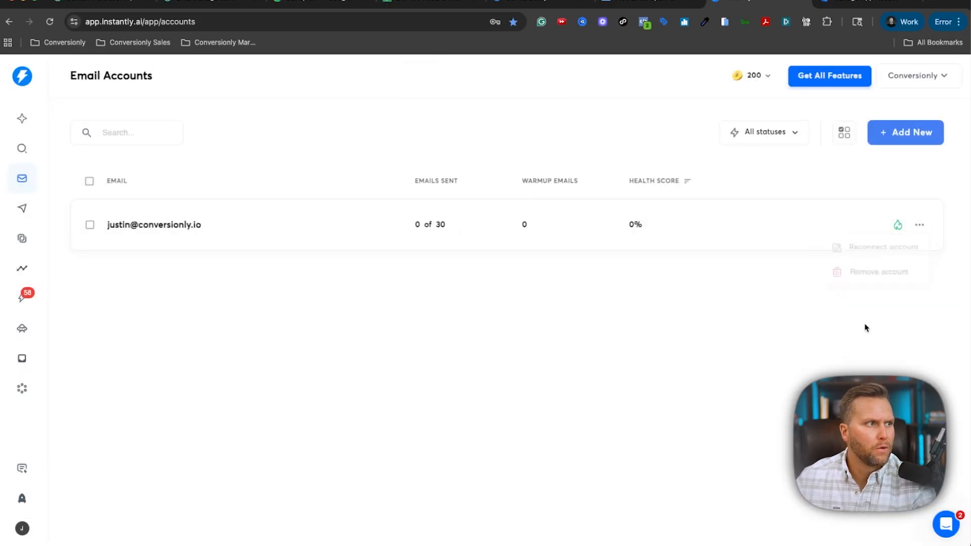
{"action": "left_click", "coordinate": [26, 209]}
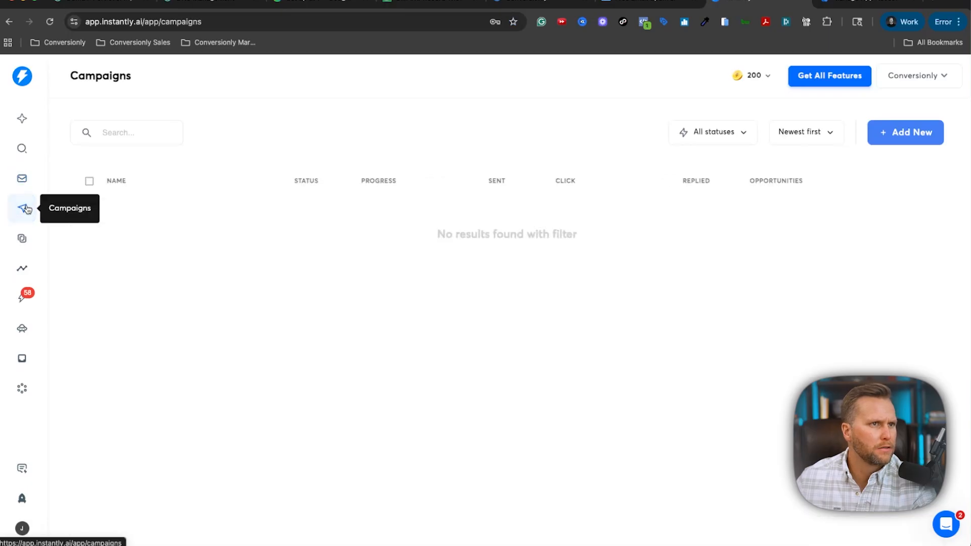
Create a new campaign, renaming 'My Campaign' to 'Campaign V1'.
{"action": "left_click", "coordinate": [928, 138]}
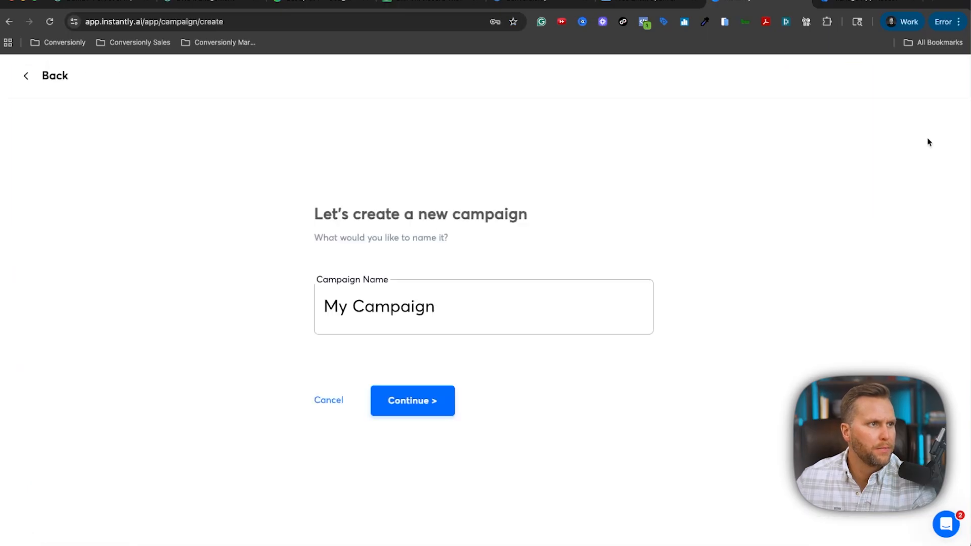
{"action": "triple_click", "coordinate": [468, 305]}
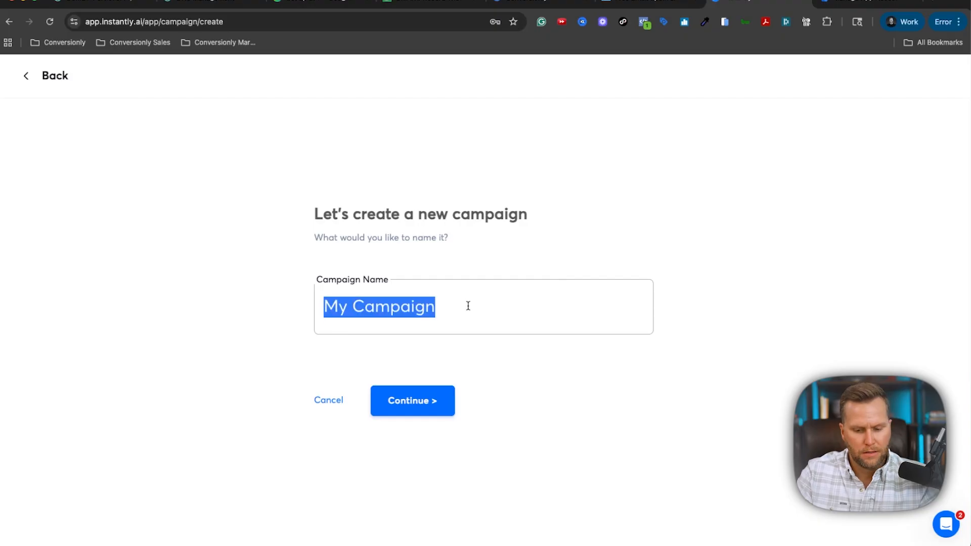
{"action": "triple_click", "coordinate": [352, 310]}
{"action": "double_click", "coordinate": [353, 307]}
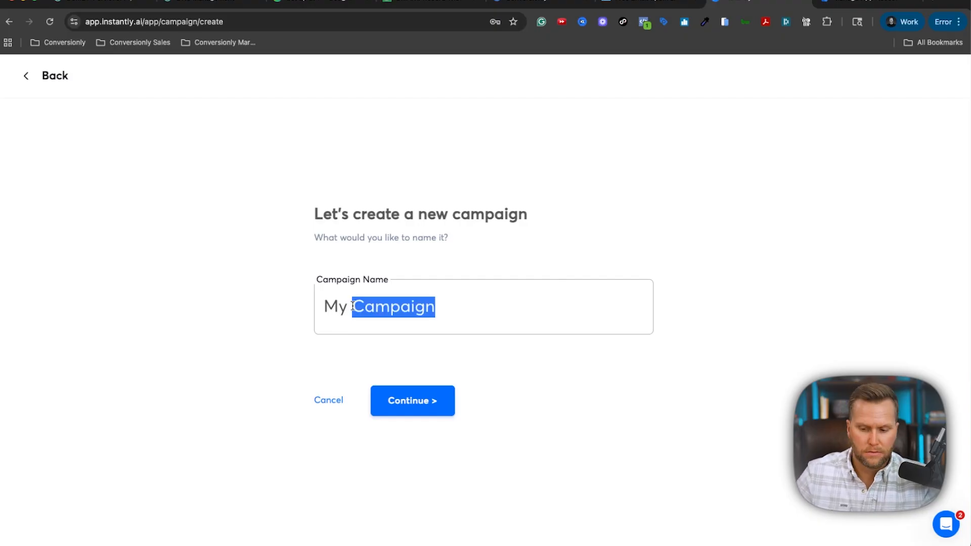
{"action": "left_click", "coordinate": [343, 308]}
{"action": "key", "text": "BackSpace"}
{"action": "key", "text": "BackSpace"}
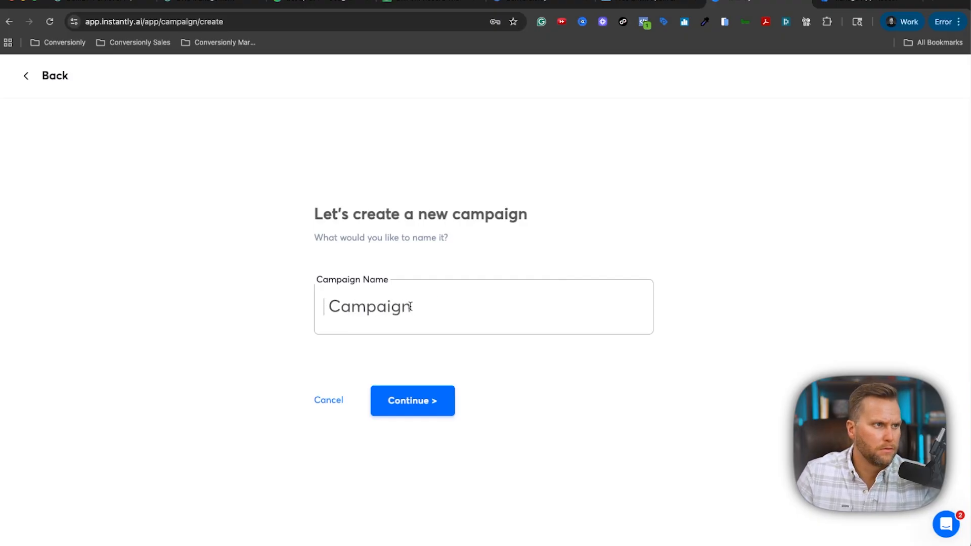
{"action": "key", "text": "Delete"}
{"action": "left_click", "coordinate": [474, 308]}
{"action": "type", "text": "V1"}
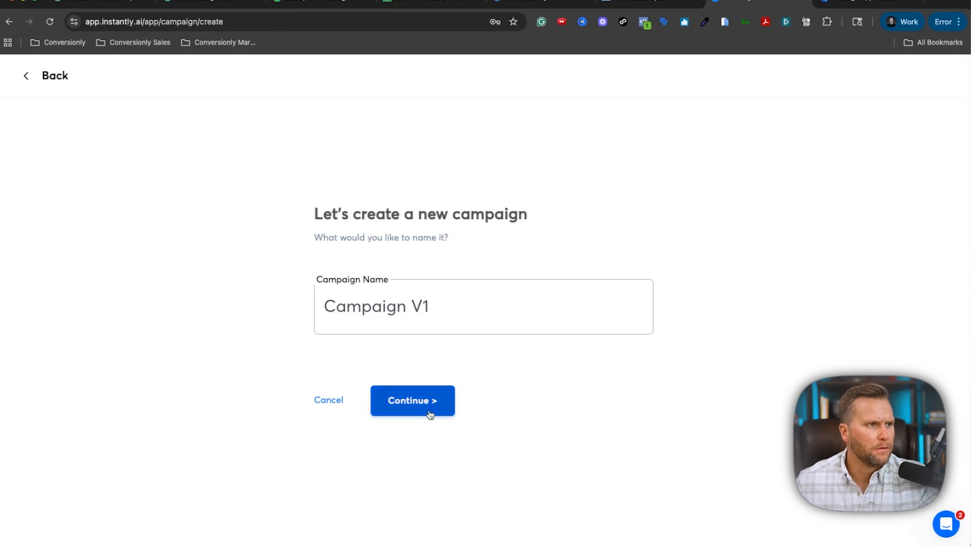
{"action": "left_click", "coordinate": [429, 414]}
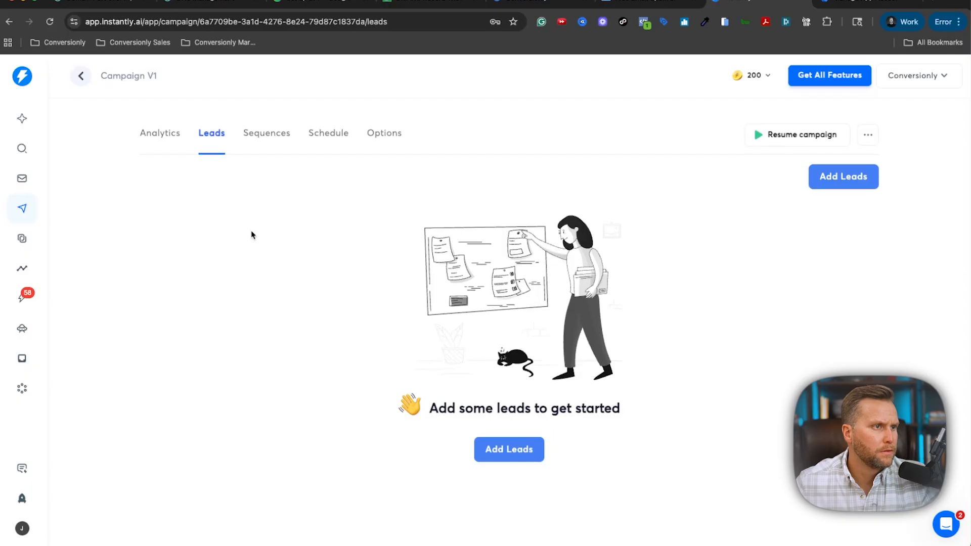
Add leads by uploading the CSV filesaver-All_Aug 20 25 11_29 am.csv.
{"action": "left_click", "coordinate": [505, 459]}
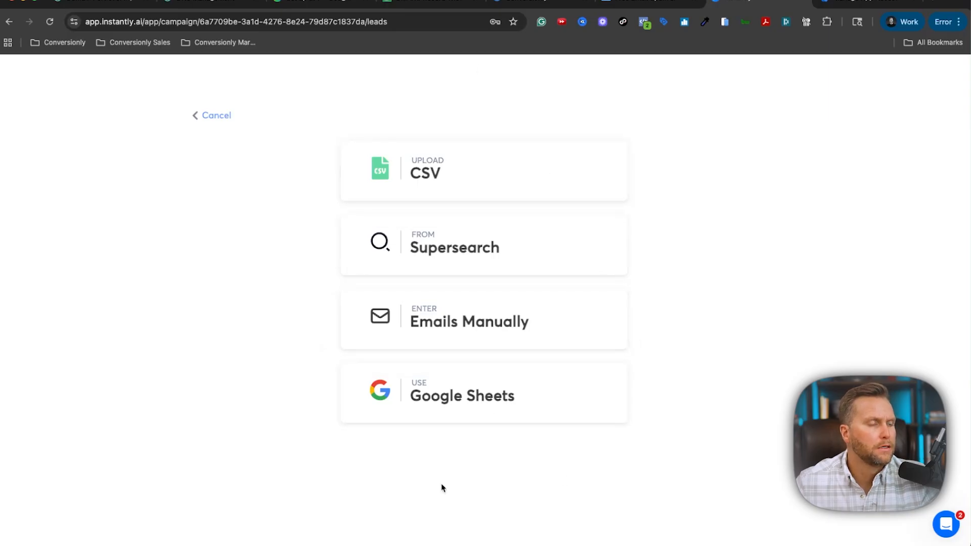
{"action": "left_click", "coordinate": [449, 154]}
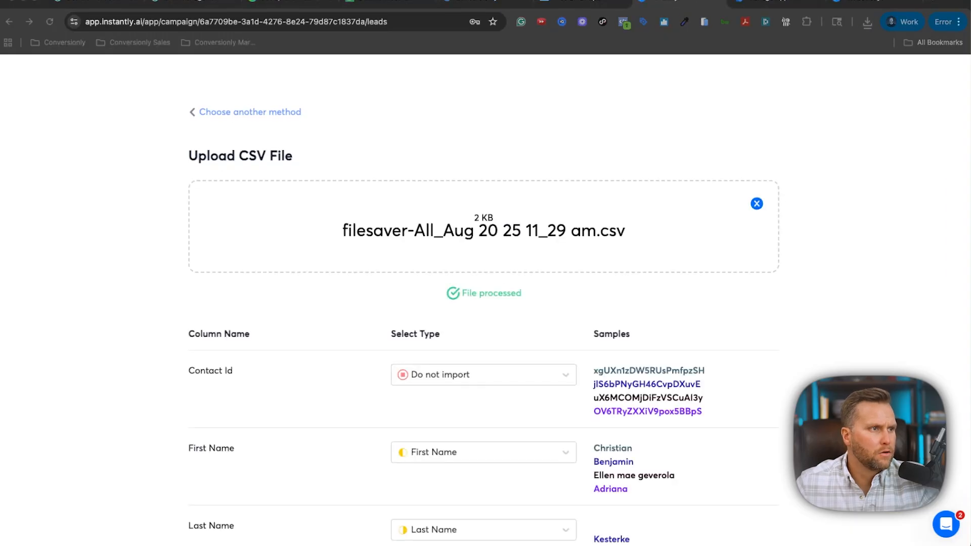
Leave Contact Id unimported and map Business Name to Company Name.
{"action": "scroll", "coordinate": [600, 278], "scroll_direction": "down", "scroll_amount": 3}
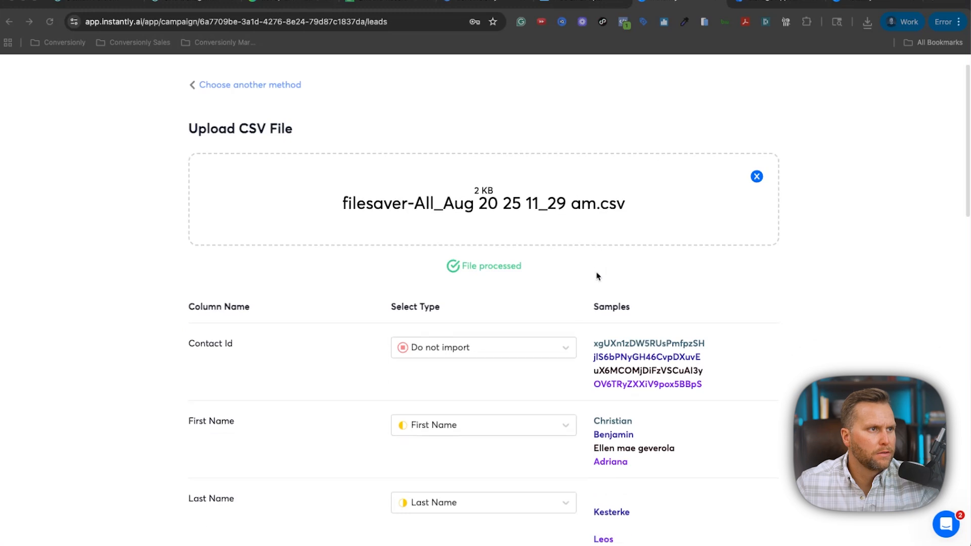
{"action": "scroll", "coordinate": [617, 347], "scroll_direction": "down", "scroll_amount": 10}
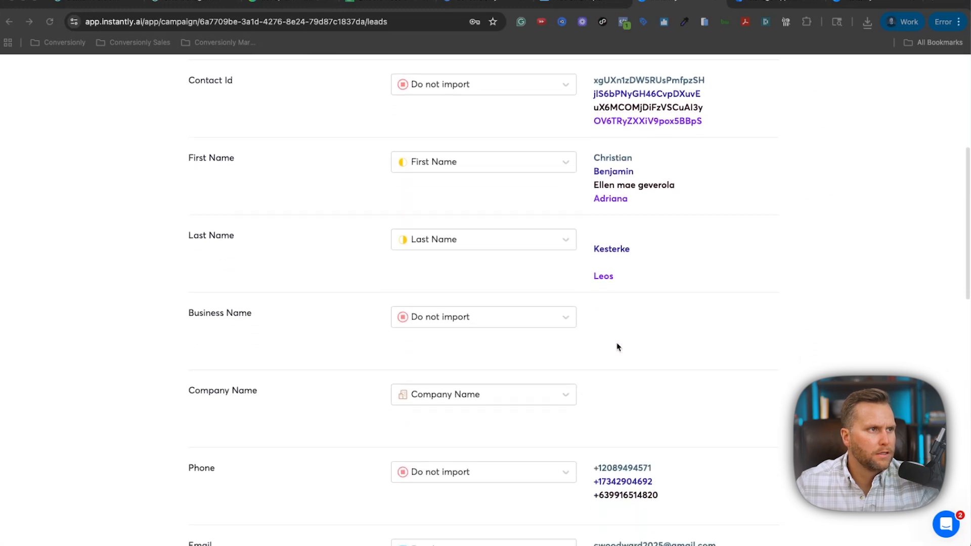
{"action": "scroll", "coordinate": [617, 345], "scroll_direction": "up", "scroll_amount": 10}
{"action": "scroll", "coordinate": [617, 346], "scroll_direction": "up", "scroll_amount": 2}
{"action": "scroll", "coordinate": [612, 334], "scroll_direction": "down", "scroll_amount": 1}
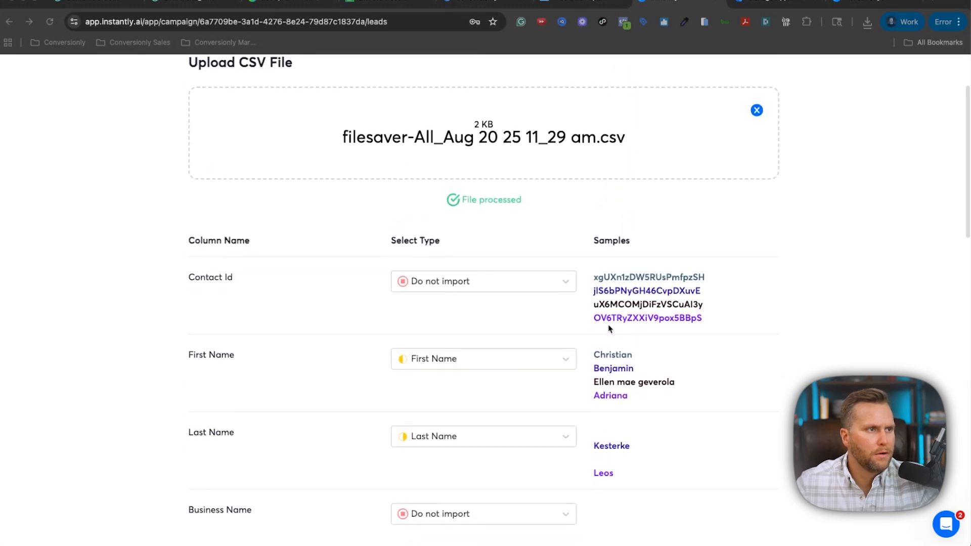
{"action": "left_click", "coordinate": [527, 282]}
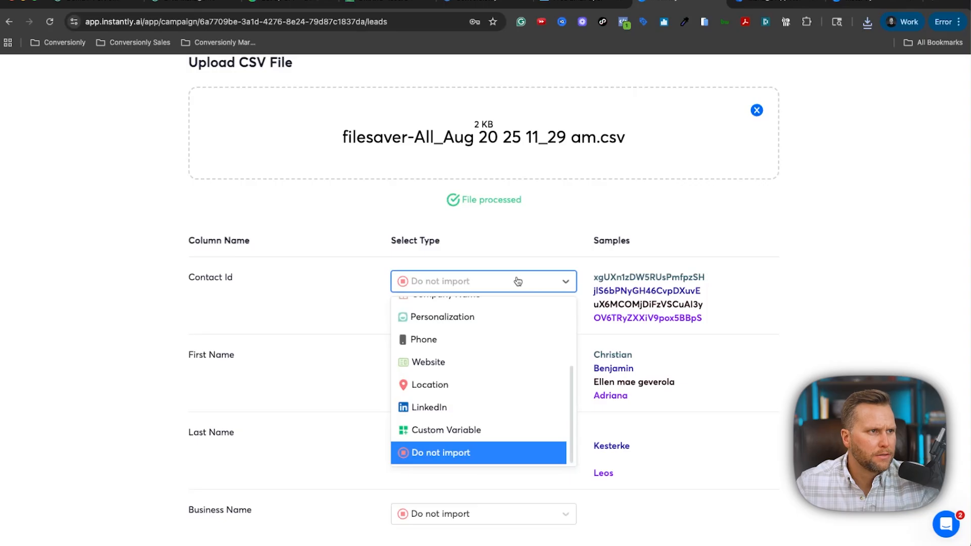
{"action": "scroll", "coordinate": [522, 365], "scroll_direction": "up", "scroll_amount": 5}
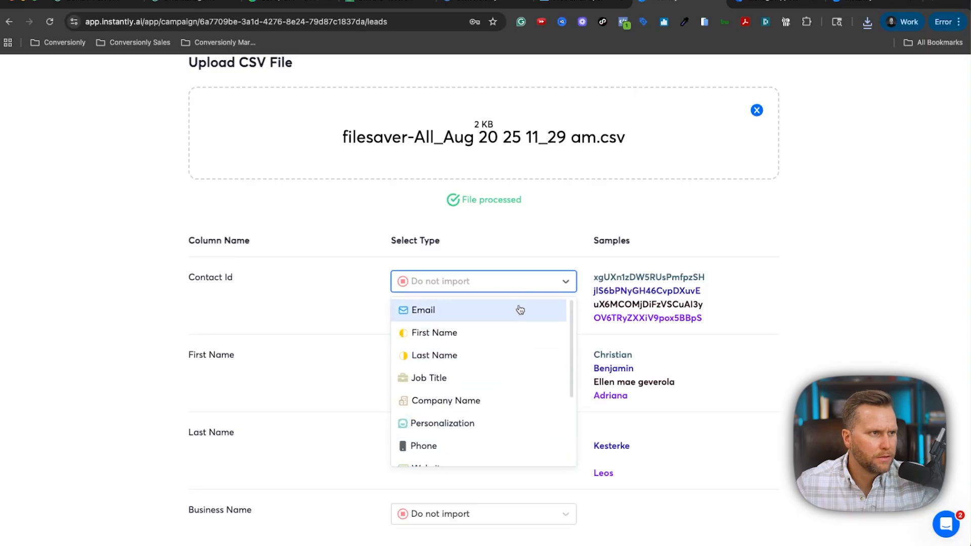
{"action": "scroll", "coordinate": [523, 308], "scroll_direction": "down", "scroll_amount": 1}
{"action": "scroll", "coordinate": [526, 309], "scroll_direction": "up", "scroll_amount": 1}
{"action": "left_click", "coordinate": [778, 282]}
{"action": "scroll", "coordinate": [563, 253], "scroll_direction": "down", "scroll_amount": 3}
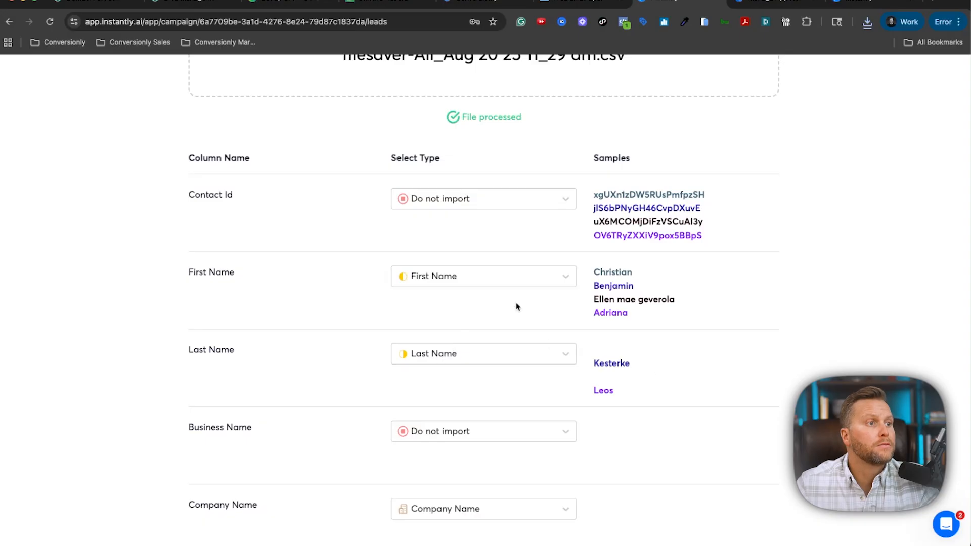
{"action": "scroll", "coordinate": [521, 299], "scroll_direction": "down", "scroll_amount": 5}
{"action": "left_click", "coordinate": [521, 288]}
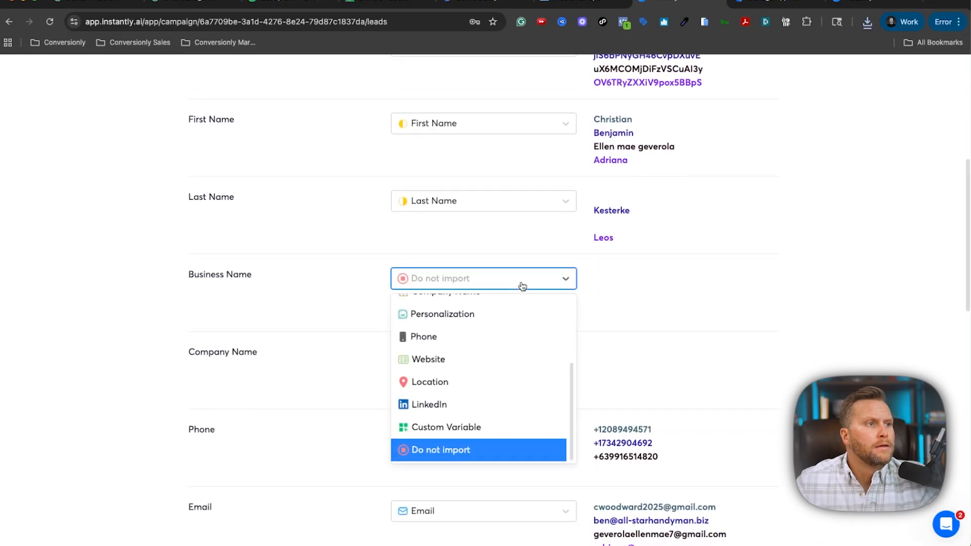
{"action": "scroll", "coordinate": [520, 332], "scroll_direction": "down", "scroll_amount": 1}
{"action": "scroll", "coordinate": [506, 365], "scroll_direction": "up", "scroll_amount": 3}
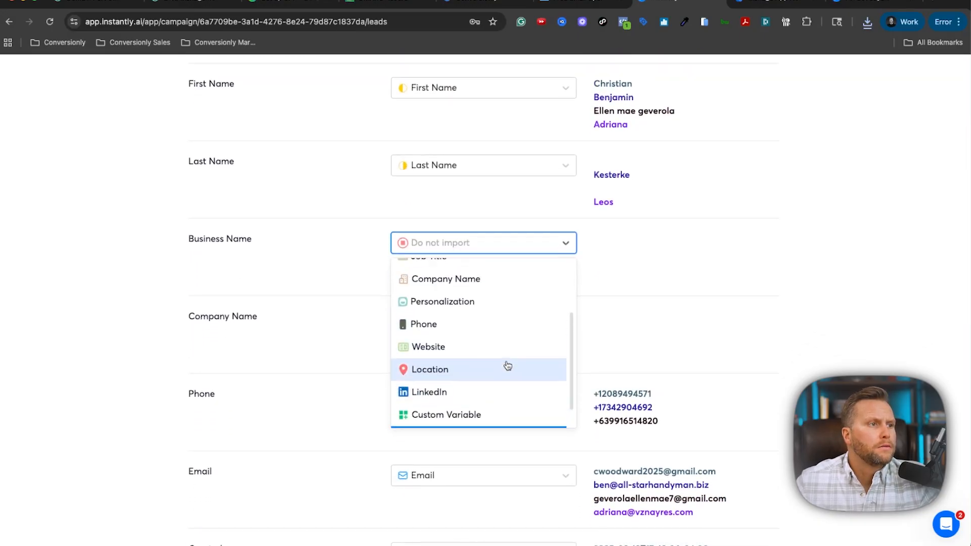
{"action": "left_click", "coordinate": [505, 328]}
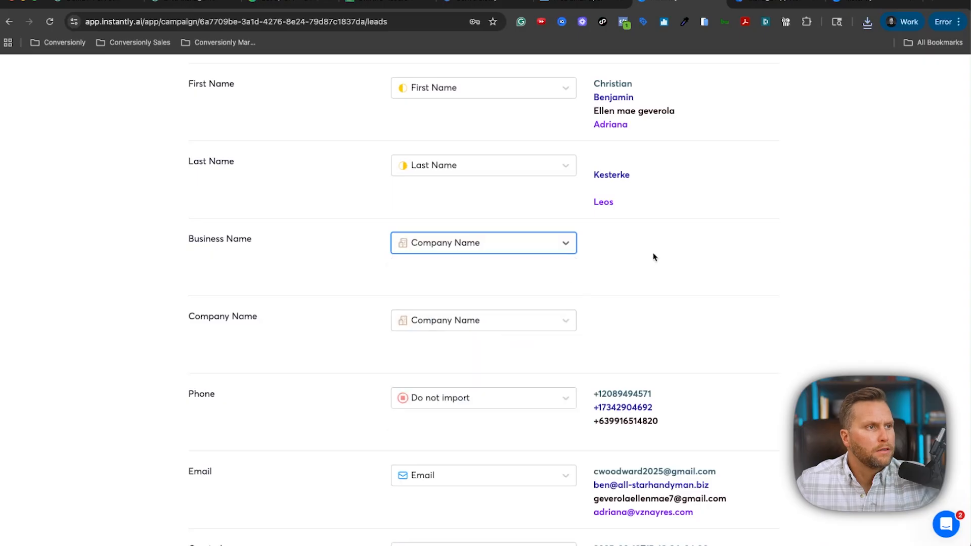
Map the Phone column to Phone and leave Created unimported.
{"action": "scroll", "coordinate": [655, 255], "scroll_direction": "down", "scroll_amount": 1}
{"action": "scroll", "coordinate": [412, 285], "scroll_direction": "down", "scroll_amount": 3}
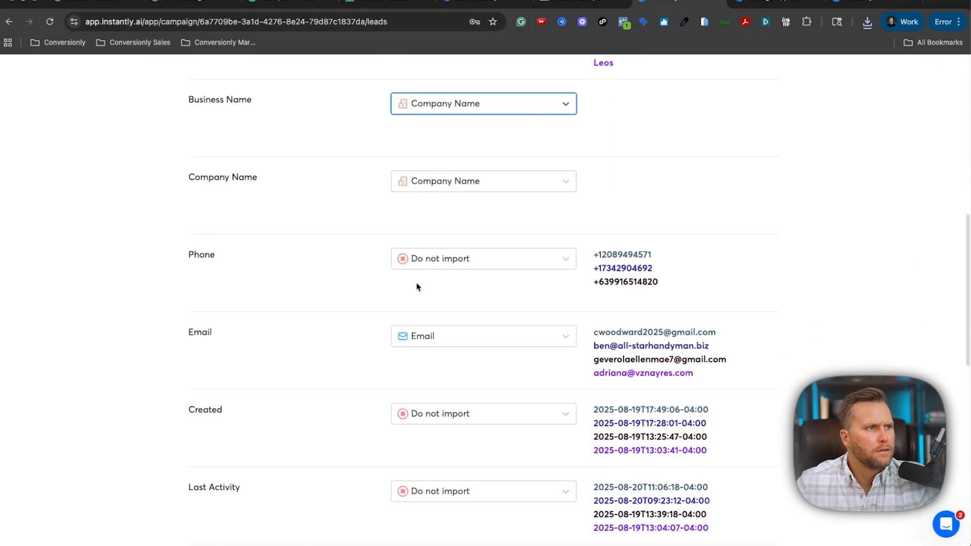
{"action": "left_click", "coordinate": [430, 266]}
{"action": "left_click", "coordinate": [458, 317]}
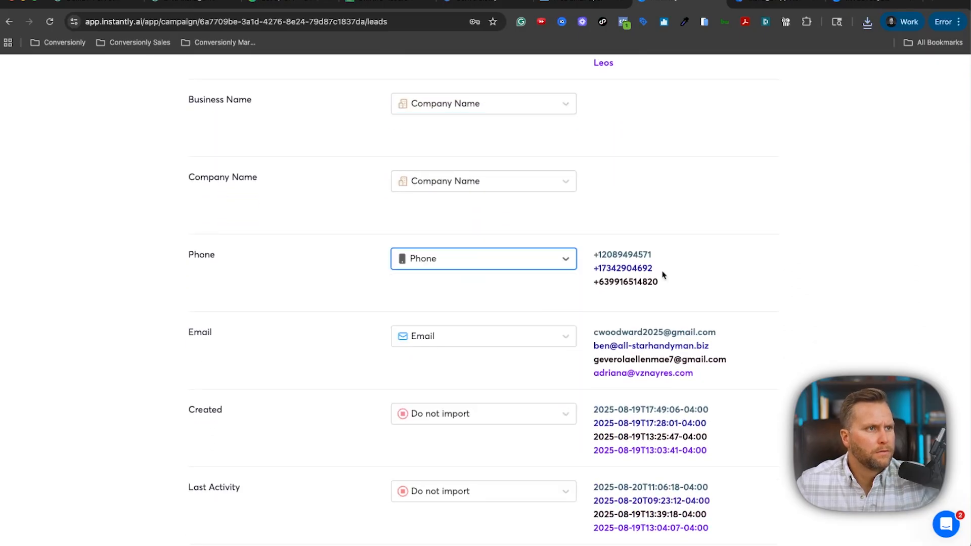
{"action": "scroll", "coordinate": [698, 289], "scroll_direction": "down", "scroll_amount": 2}
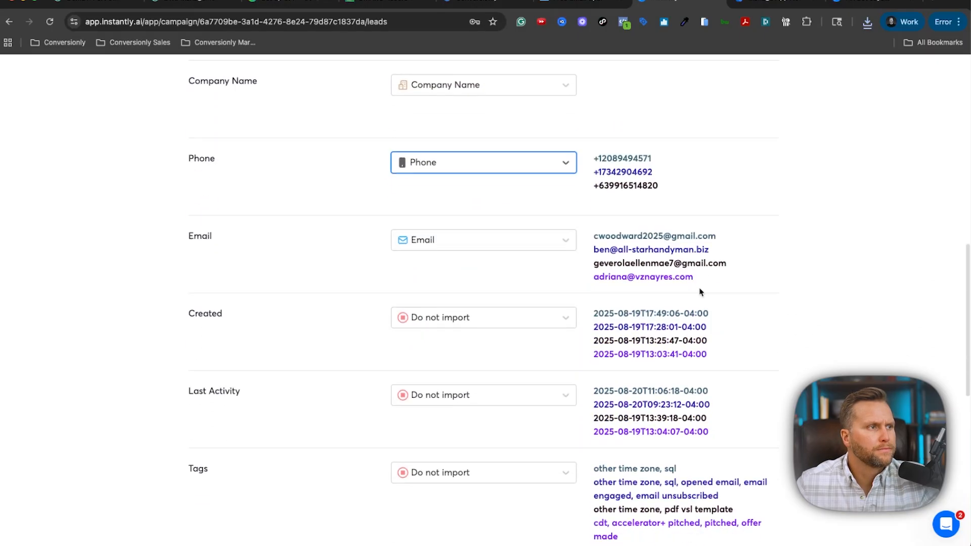
{"action": "scroll", "coordinate": [538, 288], "scroll_direction": "down", "scroll_amount": 1}
{"action": "left_click", "coordinate": [533, 283]}
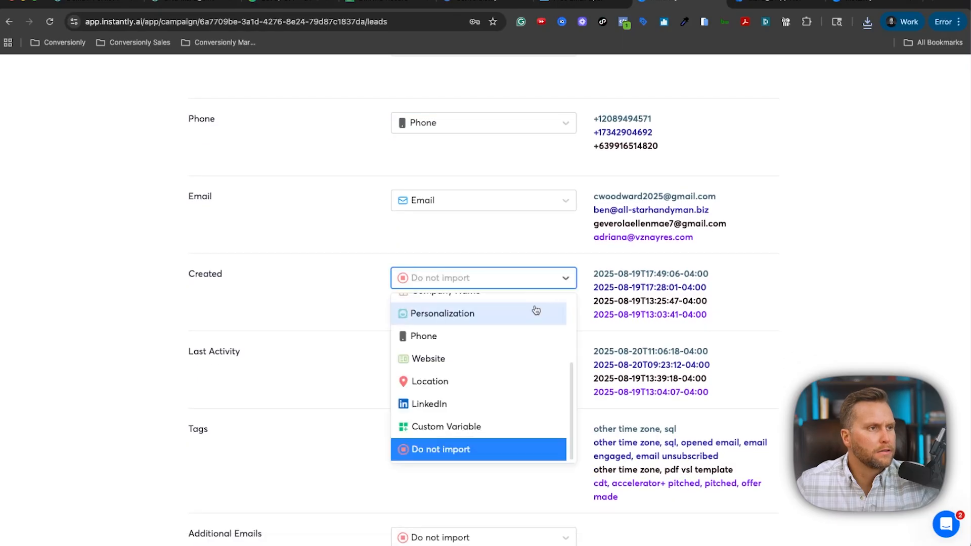
{"action": "scroll", "coordinate": [534, 310], "scroll_direction": "up", "scroll_amount": 2}
{"action": "scroll", "coordinate": [534, 310], "scroll_direction": "down", "scroll_amount": 2}
{"action": "left_click", "coordinate": [791, 317]}
{"action": "scroll", "coordinate": [502, 303], "scroll_direction": "down", "scroll_amount": 2}
{"action": "scroll", "coordinate": [502, 303], "scroll_direction": "down", "scroll_amount": 8}
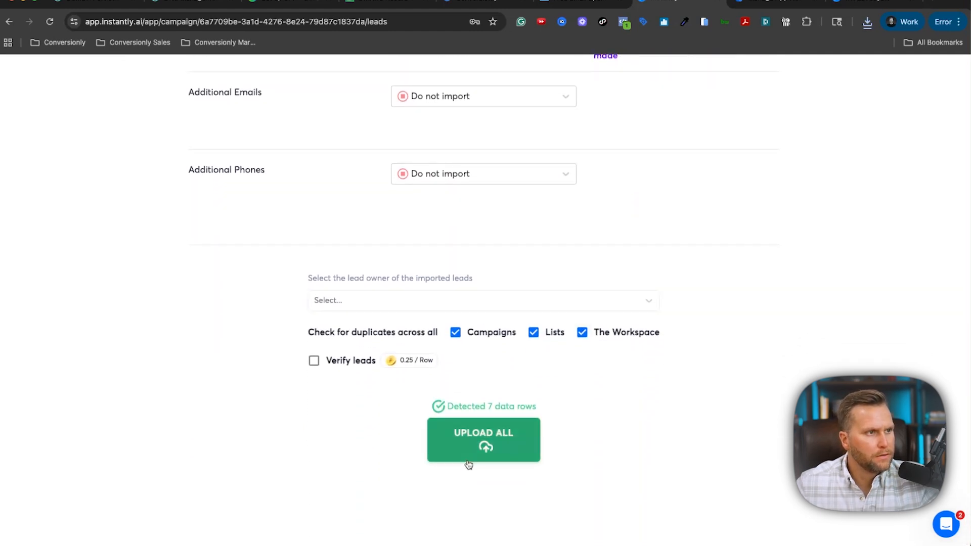
Set Business Name back to Do not import, then upload and confirm all 7 leads.
{"action": "left_click", "coordinate": [468, 459]}
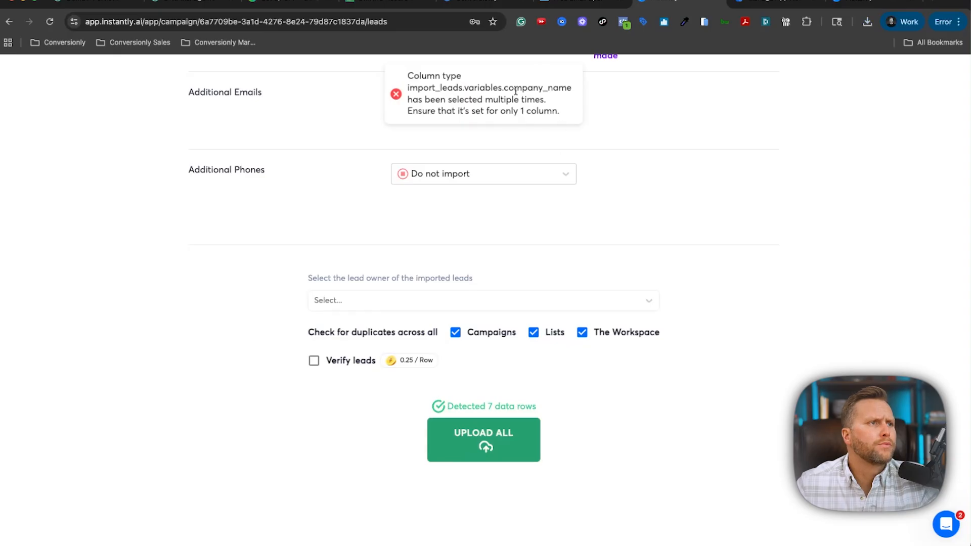
{"action": "scroll", "coordinate": [542, 282], "scroll_direction": "up", "scroll_amount": 15}
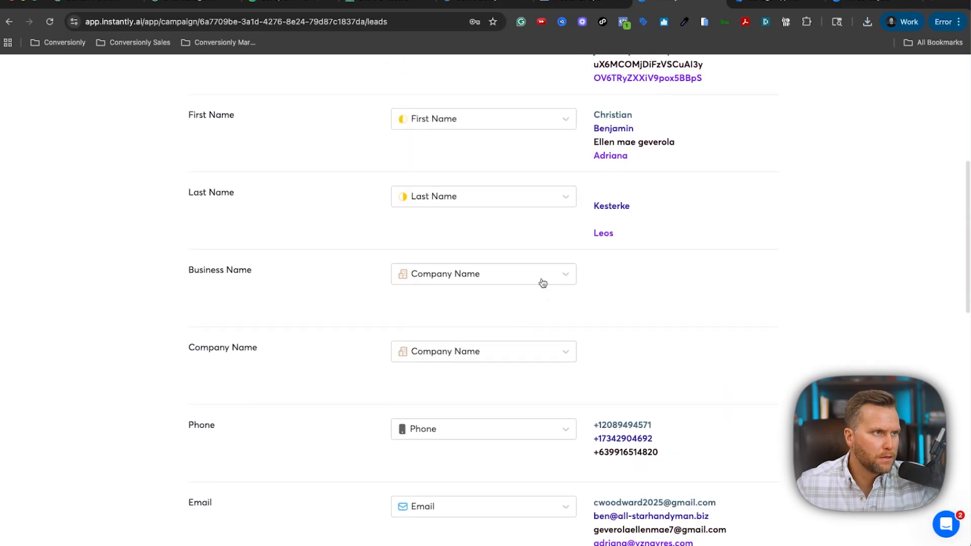
{"action": "left_click", "coordinate": [543, 282]}
{"action": "scroll", "coordinate": [463, 405], "scroll_direction": "down", "scroll_amount": 3}
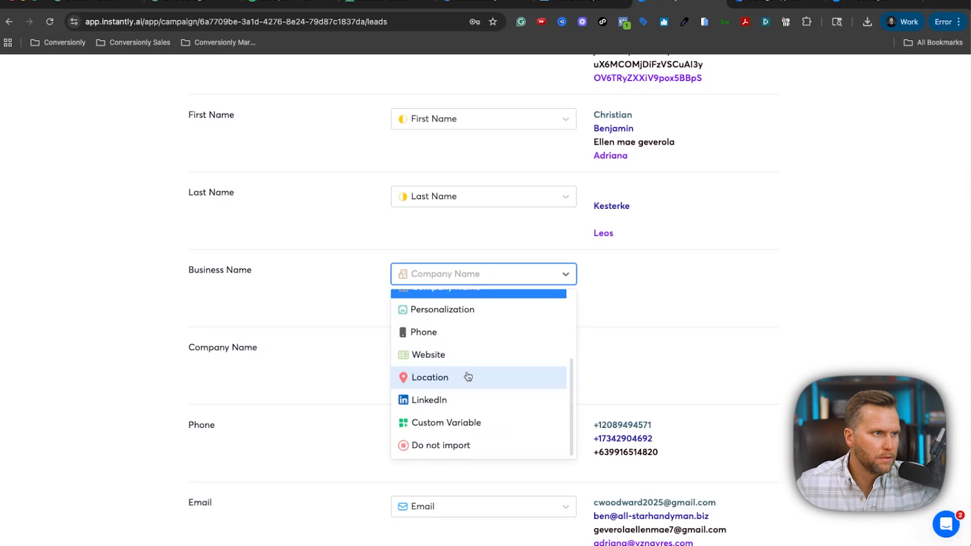
{"action": "left_click", "coordinate": [459, 445]}
{"action": "scroll", "coordinate": [707, 295], "scroll_direction": "down", "scroll_amount": 15}
{"action": "left_click", "coordinate": [503, 454]}
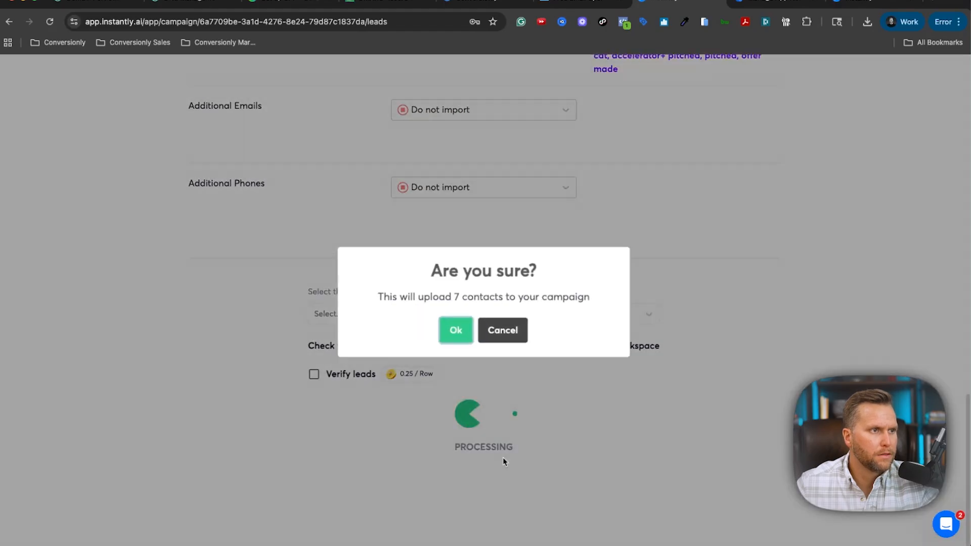
{"action": "left_click", "coordinate": [461, 324]}
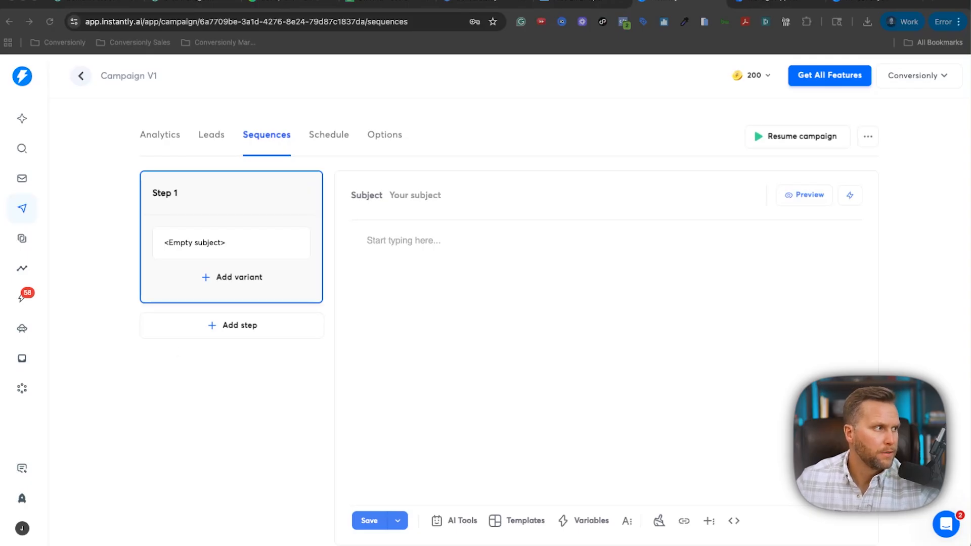
Paste the signature and unsubscribe line into Step 1's body, with the company name on its own line.
{"action": "left_click", "coordinate": [461, 303]}
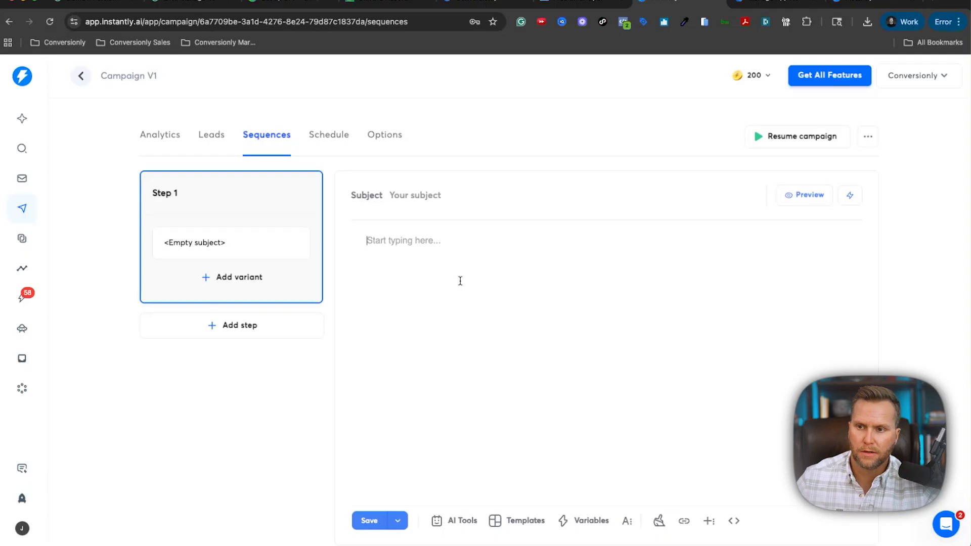
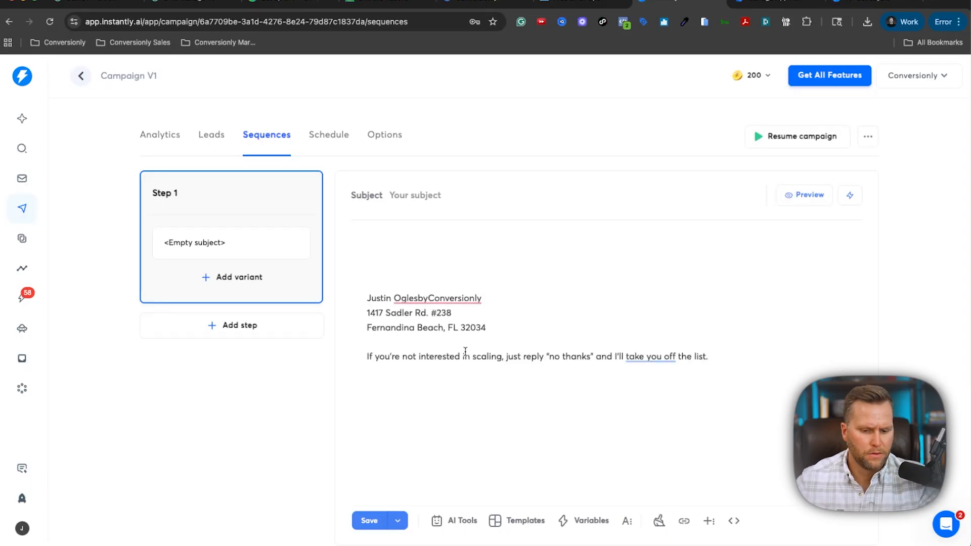
{"action": "left_click", "coordinate": [429, 298]}
{"action": "key", "text": "Return"}
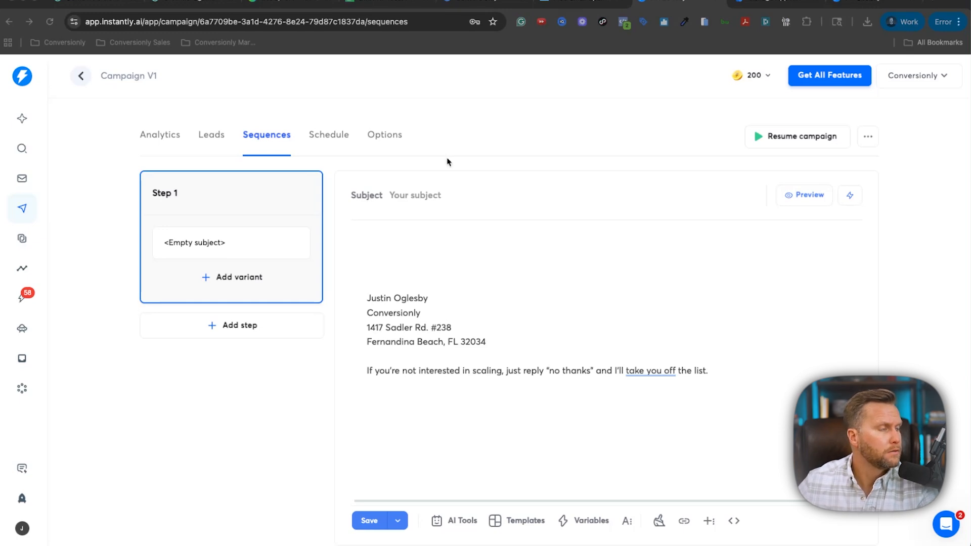
Replace Step 1's subject with 'Quick idea', dismissing the upgrade prompt for a second variant.
{"action": "left_click", "coordinate": [443, 195]}
{"action": "type", "text": "Hey [FIRST NAME]"}
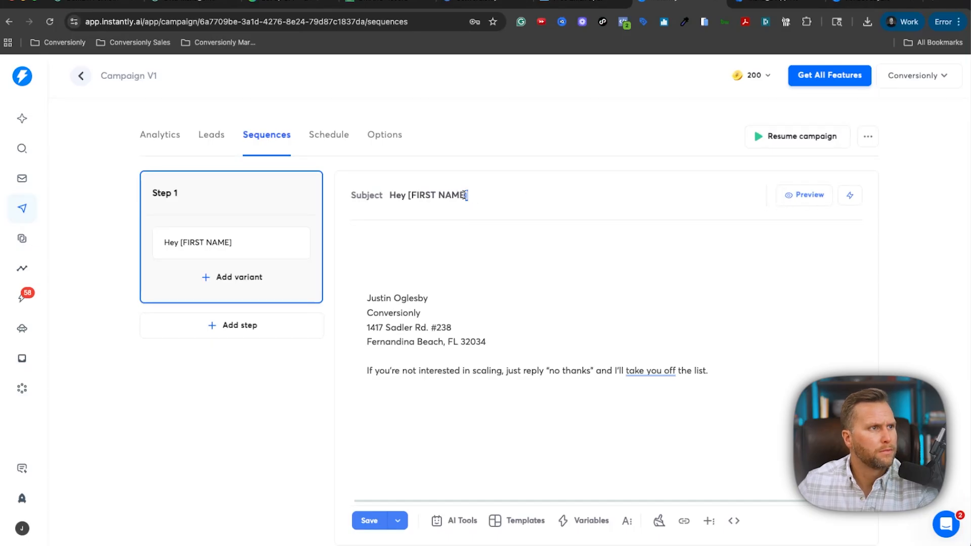
{"action": "left_click_drag", "start_coordinate": [467, 195], "coordinate": [407, 196]}
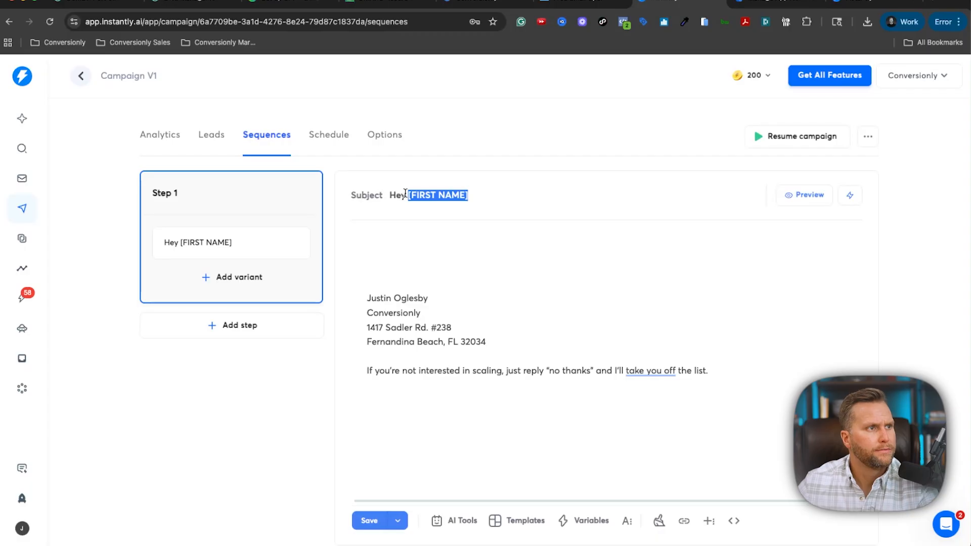
{"action": "left_click", "coordinate": [205, 277]}
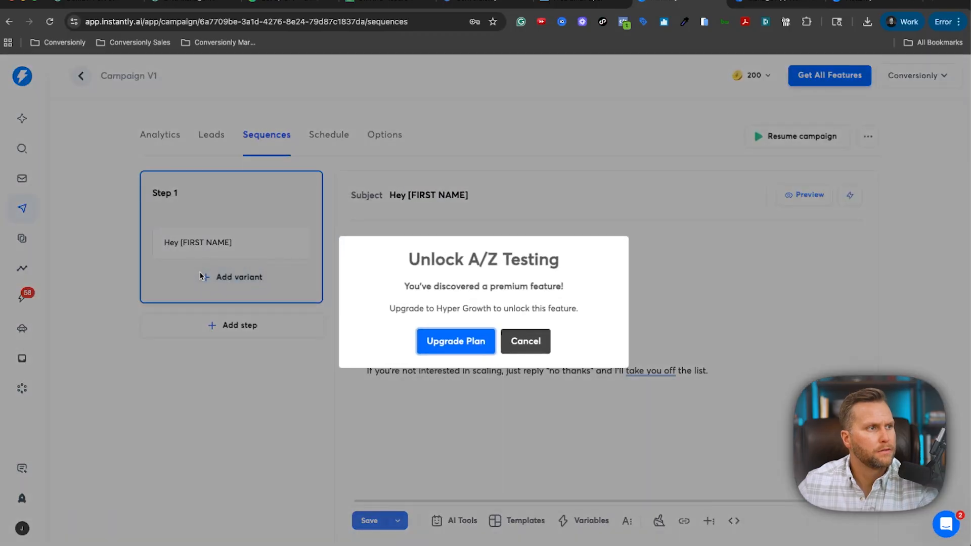
{"action": "left_click", "coordinate": [537, 347]}
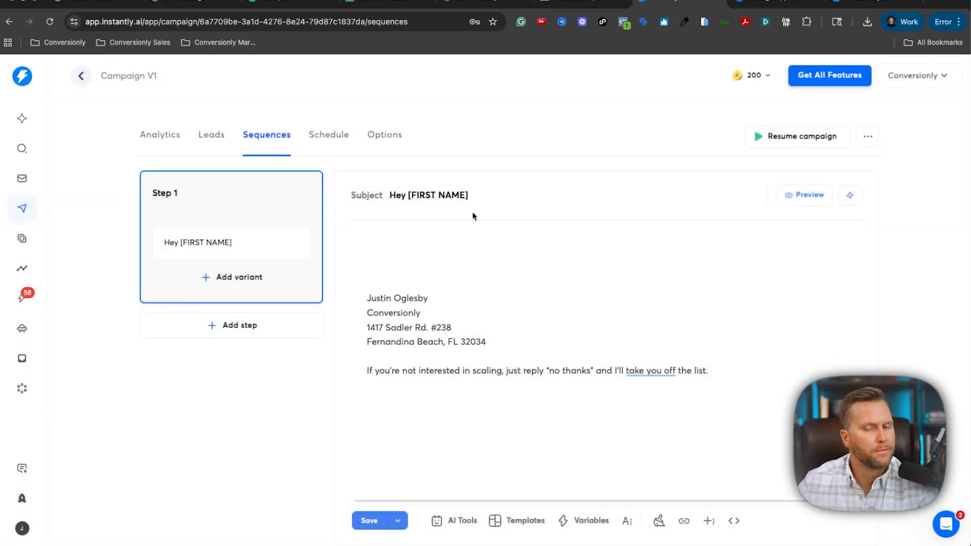
{"action": "left_click_drag", "start_coordinate": [469, 196], "coordinate": [390, 201]}
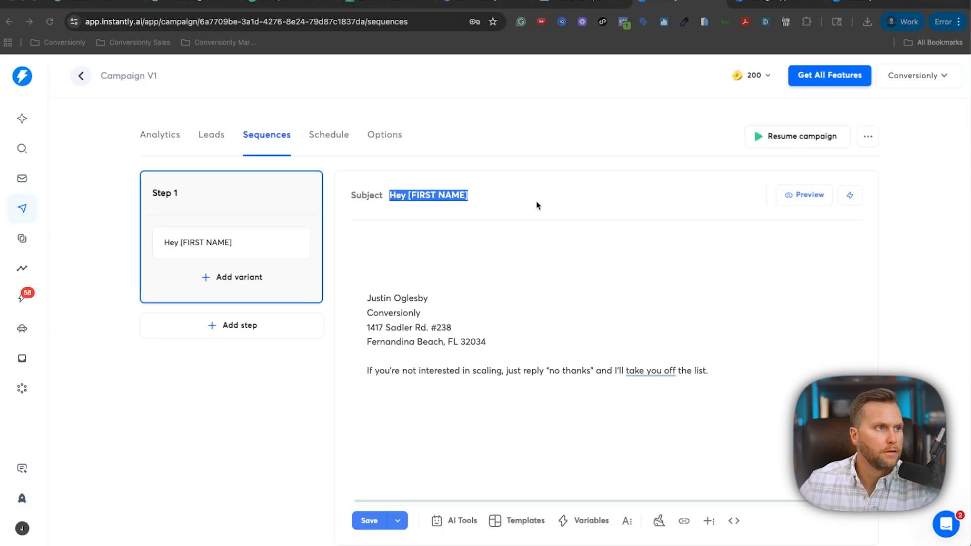
{"action": "left_click_drag", "start_coordinate": [537, 200], "coordinate": [341, 196]}
{"action": "type", "text": "Q"}
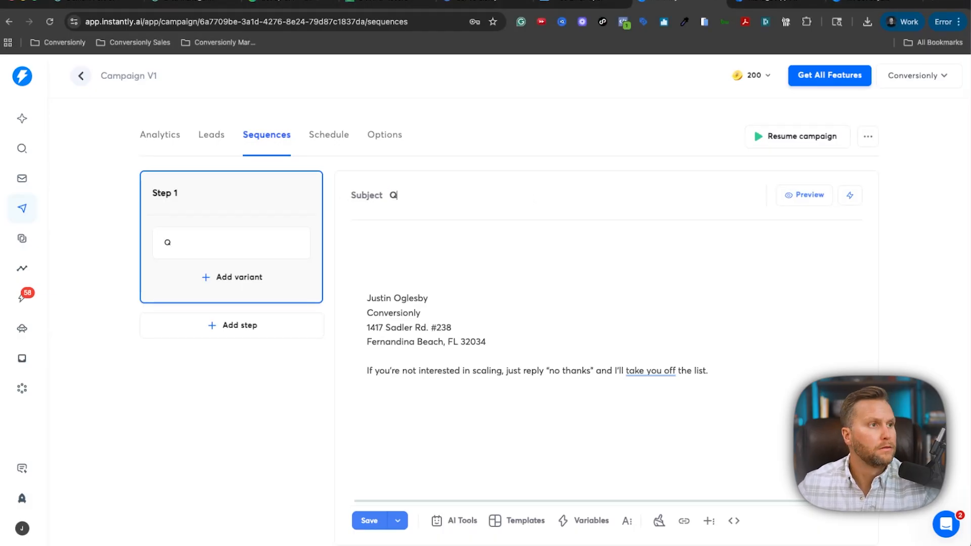
{"action": "type", "text": "uick idea"}
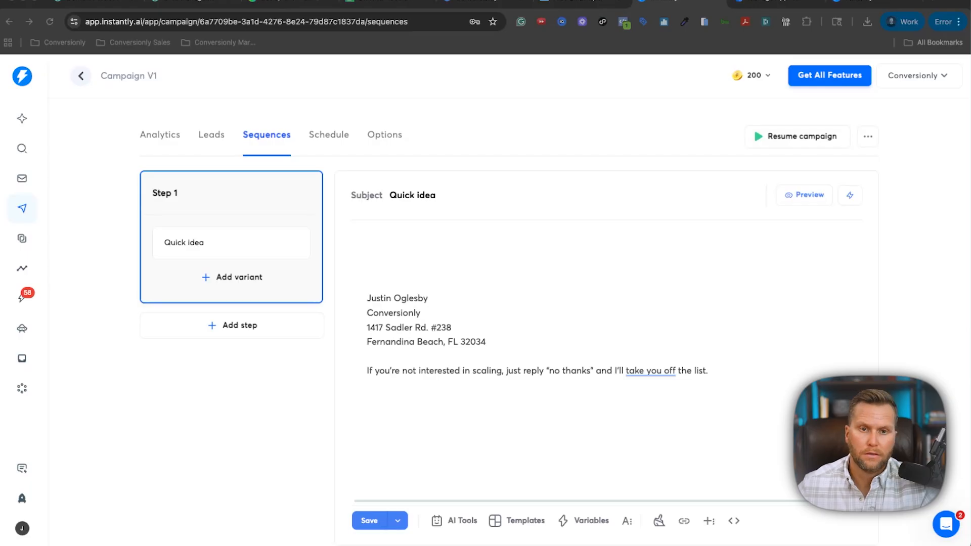
Paste the four-line case-study message into the body, tidy the blank lines, and save.
{"action": "left_click", "coordinate": [471, 225]}
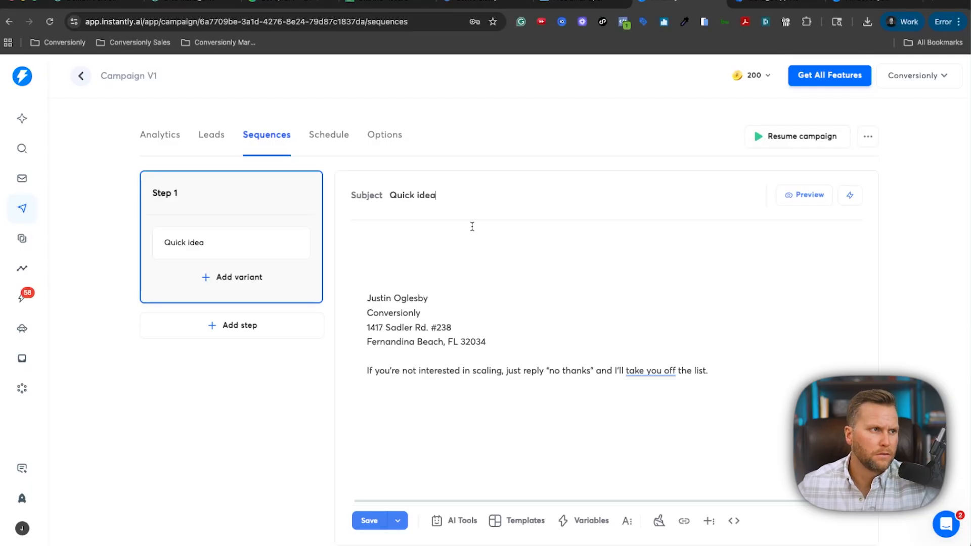
{"action": "type", "text": "Not sure if this is relevant... but other consultants in your space are fixing their funnel bottlenecks without hiring more help or duct-taping tools together. Want to see how they're doing it? I can send over a couple of case studies."}
{"action": "left_click", "coordinate": [366, 282]}
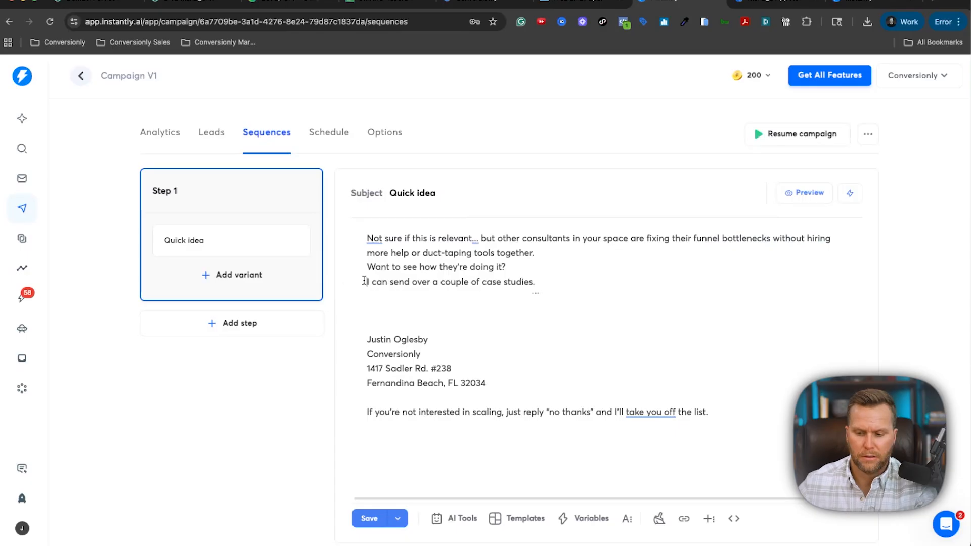
{"action": "key", "text": "Return"}
{"action": "key", "text": "Return"}
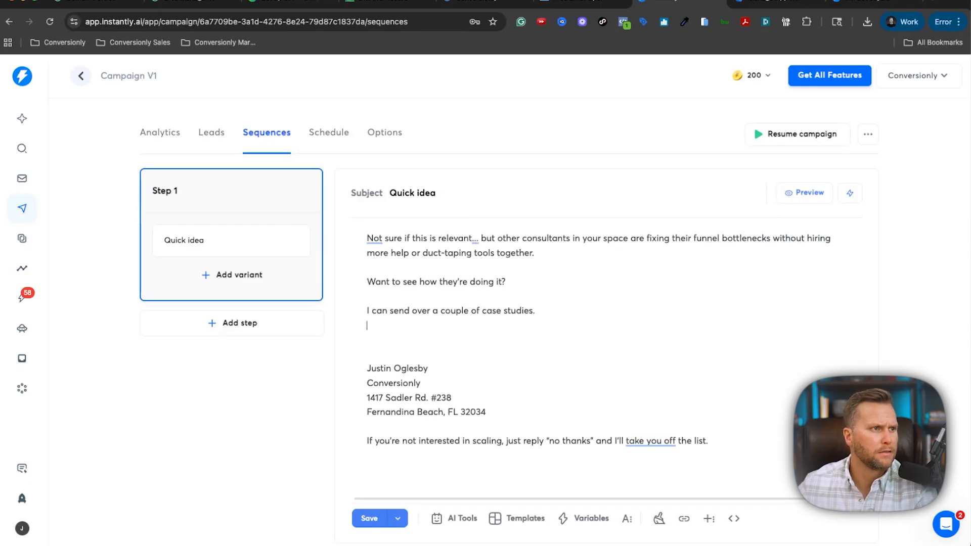
{"action": "key", "text": "Delete"}
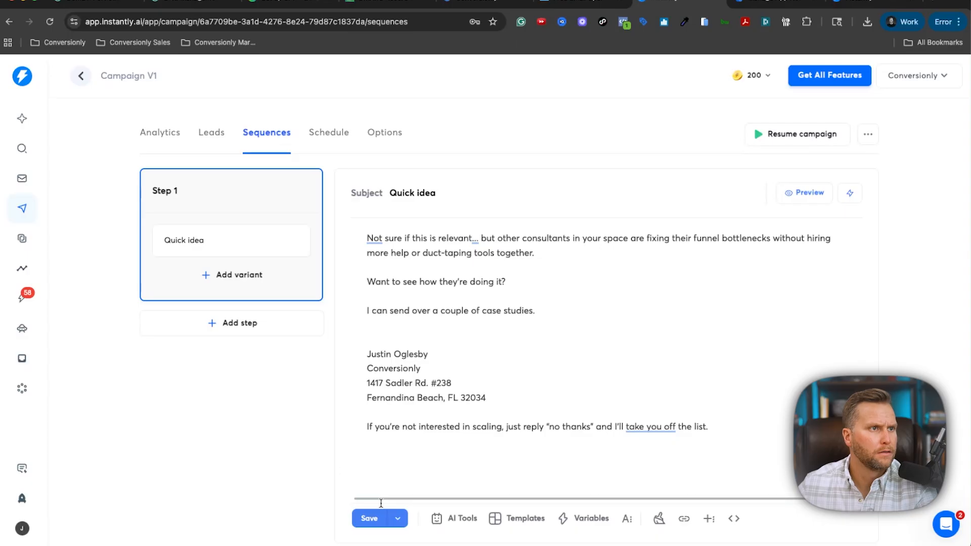
{"action": "left_click", "coordinate": [376, 518]}
Add a second step to the sequence with its waiting days changed to 3.
{"action": "left_click", "coordinate": [259, 336]}
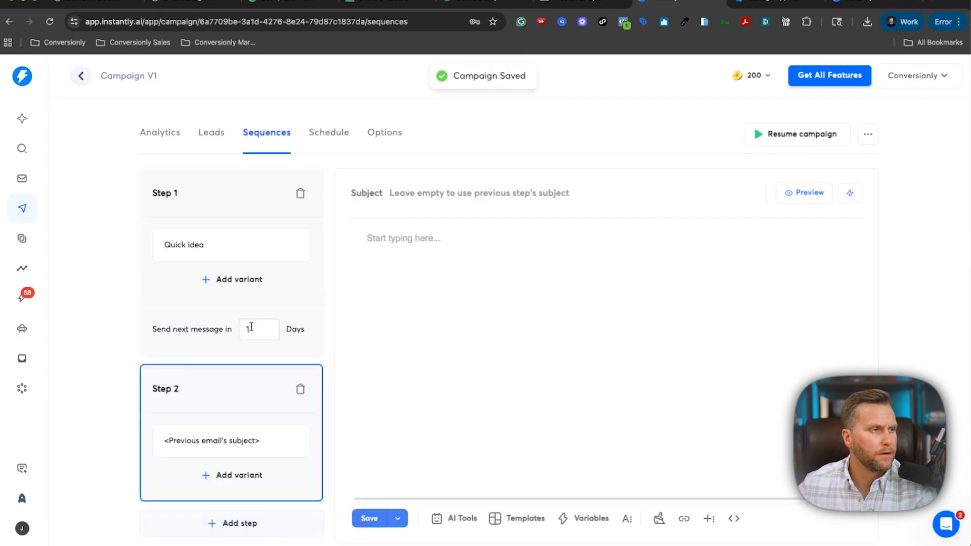
{"action": "left_click", "coordinate": [255, 329]}
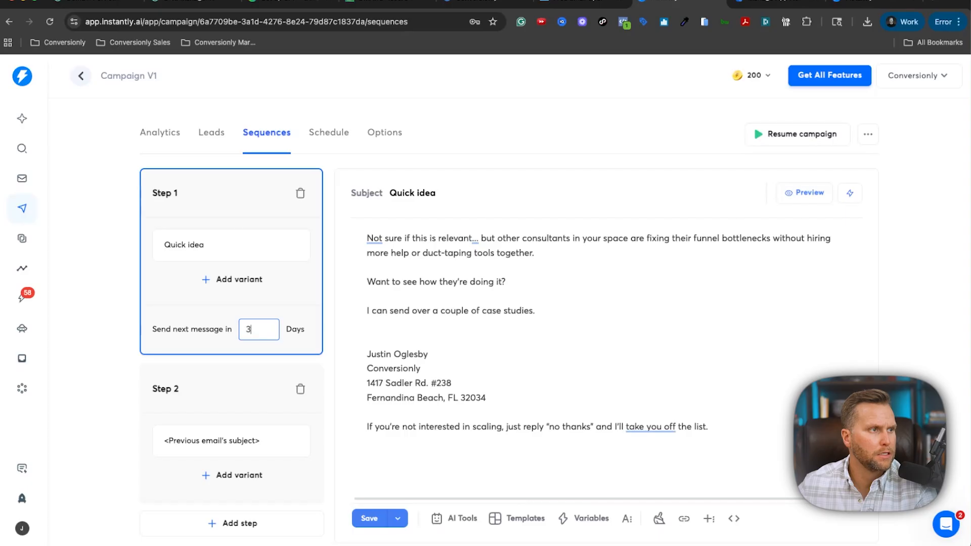
{"action": "key", "text": "BackSpace"}
{"action": "scroll", "coordinate": [242, 324], "scroll_direction": "down", "scroll_amount": 1}
{"action": "type", "text": "3"}
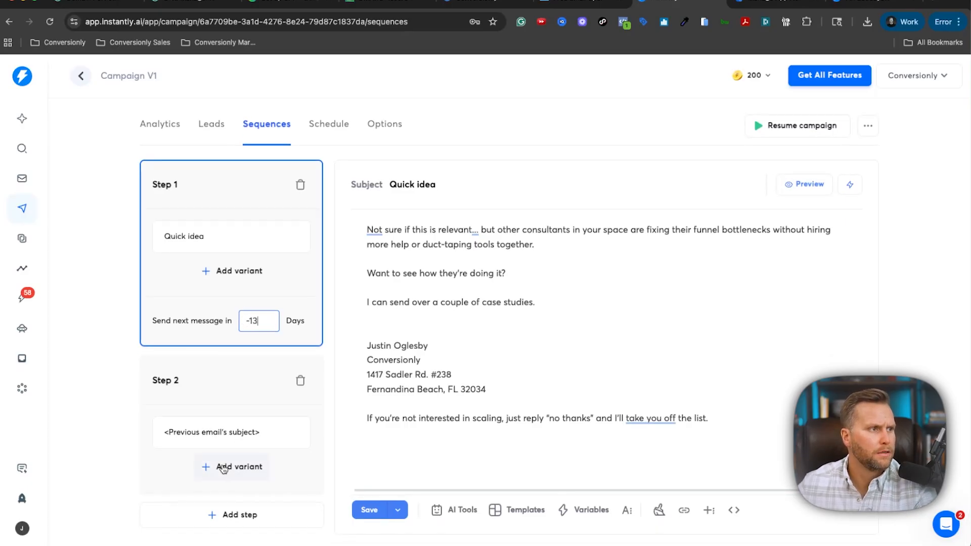
Copy Step 1's signature and opt-out lines into Step 2's empty body.
{"action": "left_click", "coordinate": [270, 440]}
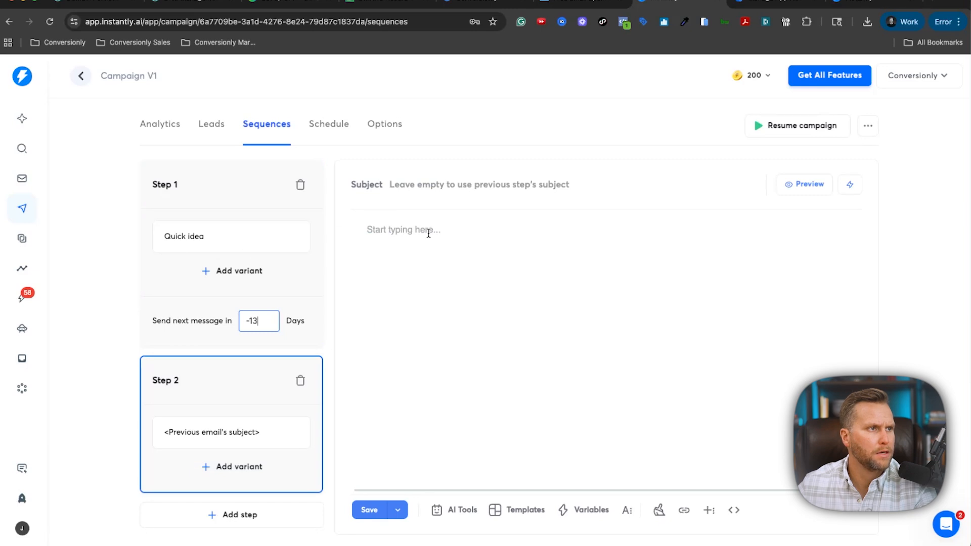
{"action": "left_click", "coordinate": [258, 179]}
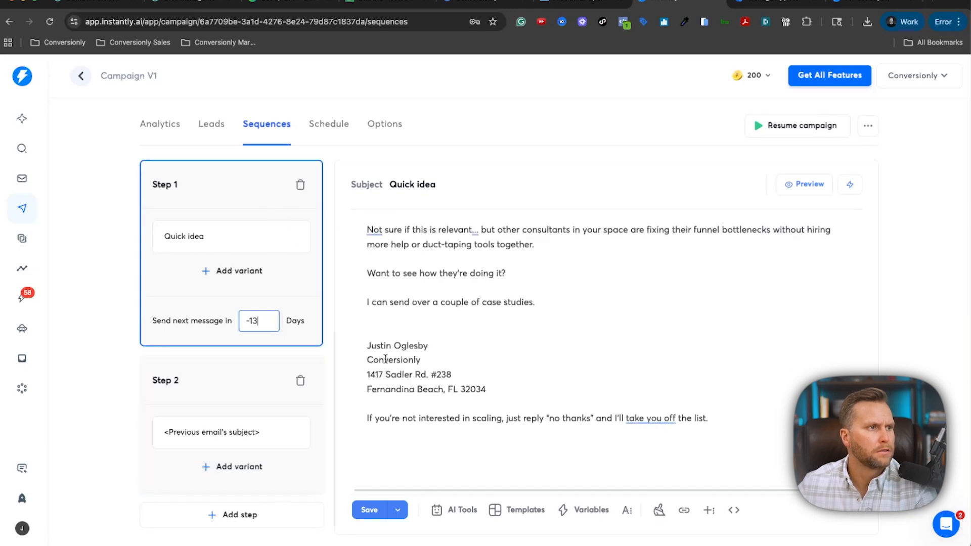
{"action": "left_click_drag", "start_coordinate": [366, 344], "coordinate": [768, 442]}
{"action": "left_click", "coordinate": [253, 377]}
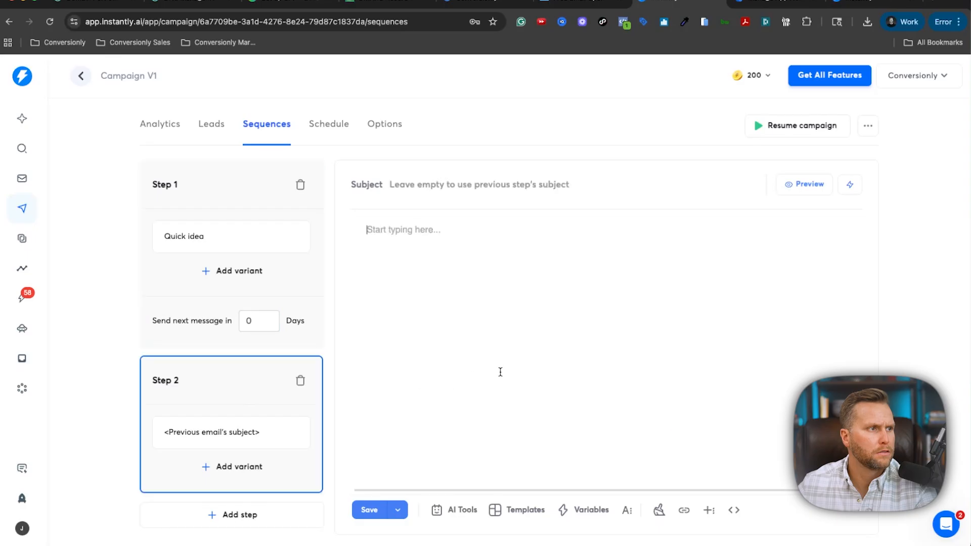
{"action": "key", "text": "Return"}
{"action": "key", "text": "Return"}
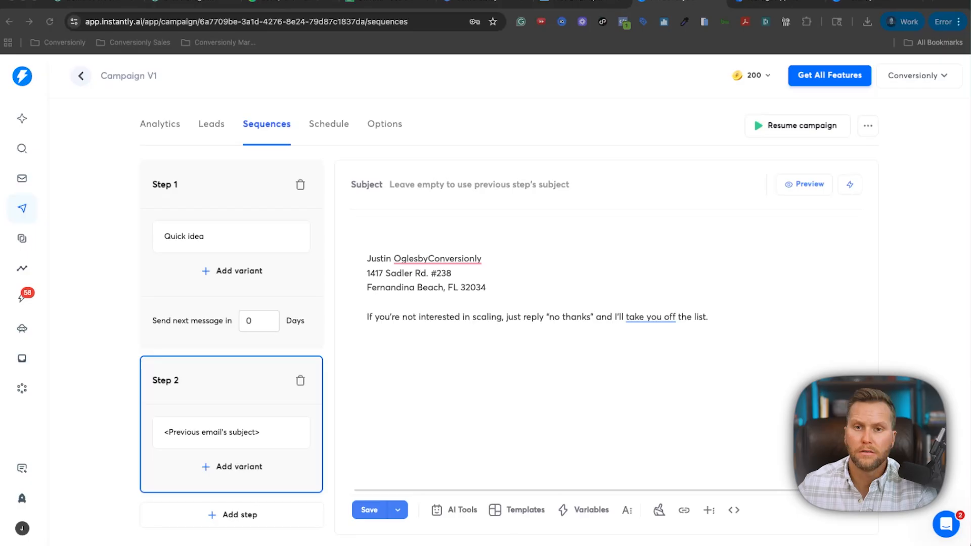
Paste the 'Still curious?' follow-up text above the signature, fix the line spacing, and save.
{"action": "left_click", "coordinate": [504, 219]}
{"action": "type", "text": "A few coaches and solopreneurs are quietly building scalable sales systems with a simpler playbook... ...and they’re skipping the pain of endless tools and VA management. Still curious?"}
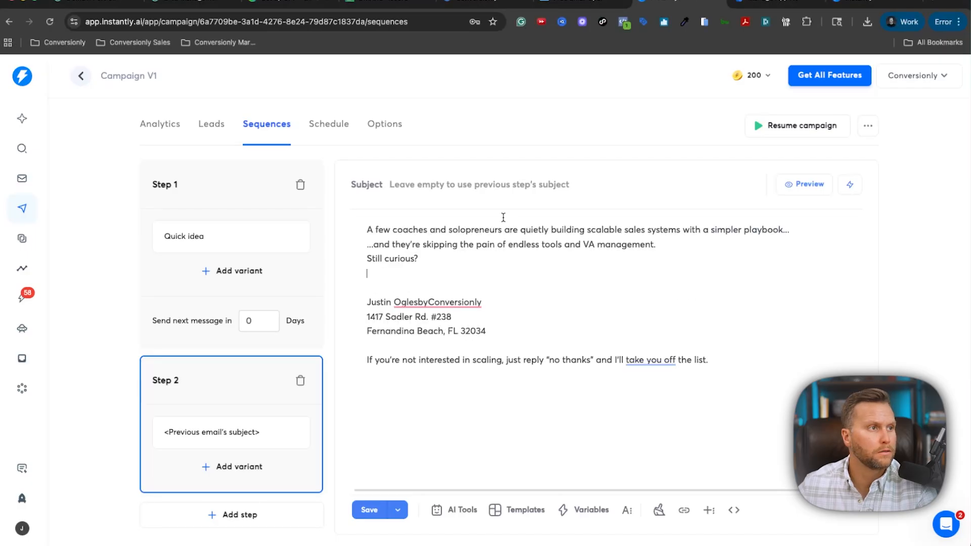
{"action": "key", "text": "Return"}
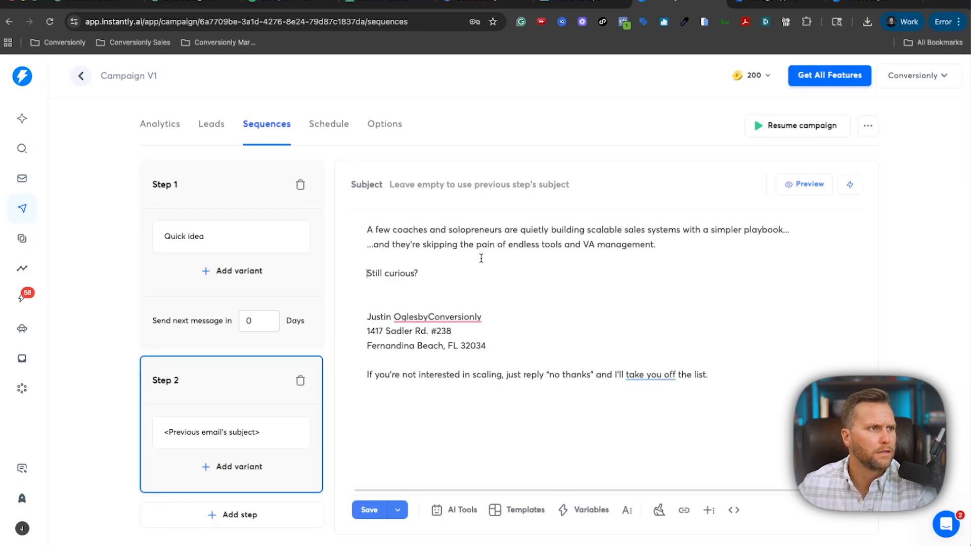
{"action": "left_click", "coordinate": [826, 230]}
{"action": "key", "text": "Return"}
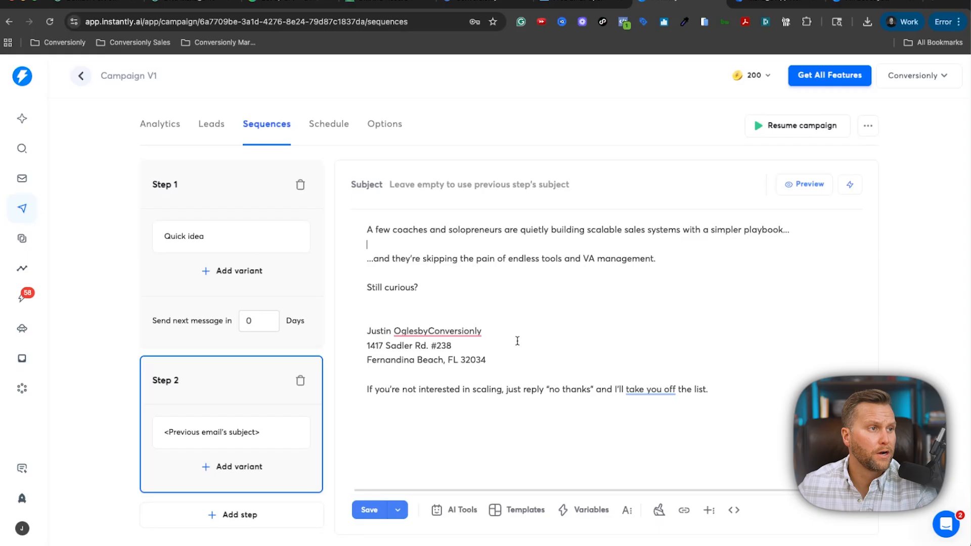
{"action": "left_click", "coordinate": [428, 331]}
{"action": "key", "text": "Return"}
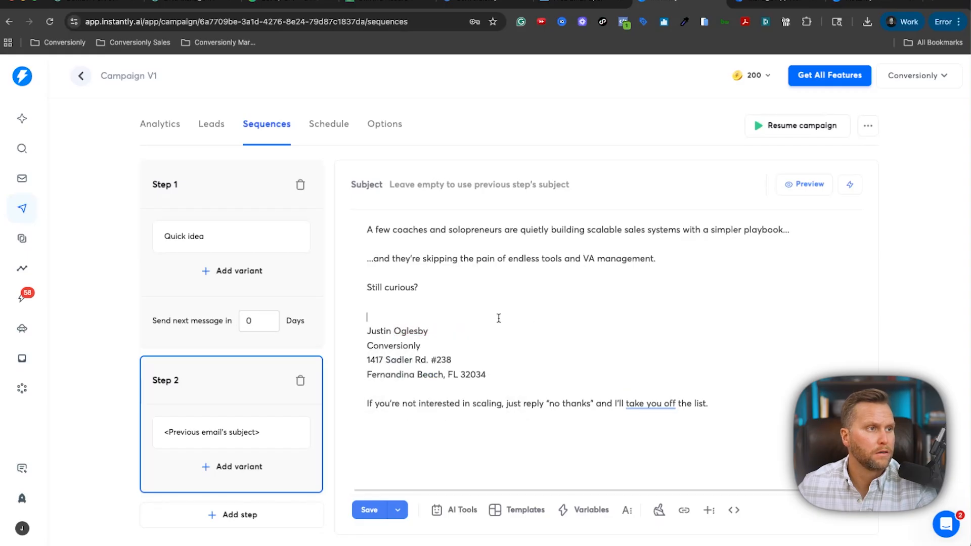
{"action": "left_click", "coordinate": [498, 318]}
{"action": "key", "text": "BackSpace"}
{"action": "key", "text": "Return"}
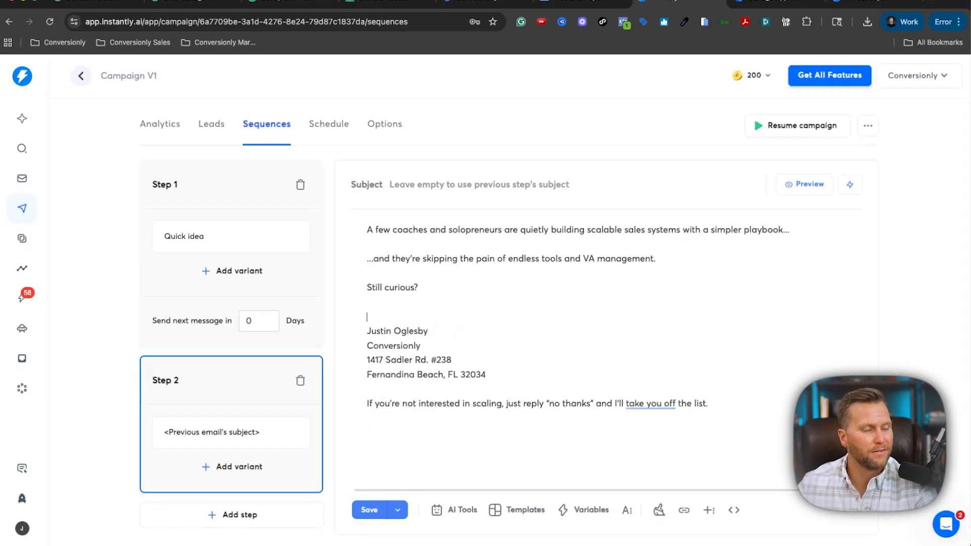
{"action": "left_click", "coordinate": [382, 510]}
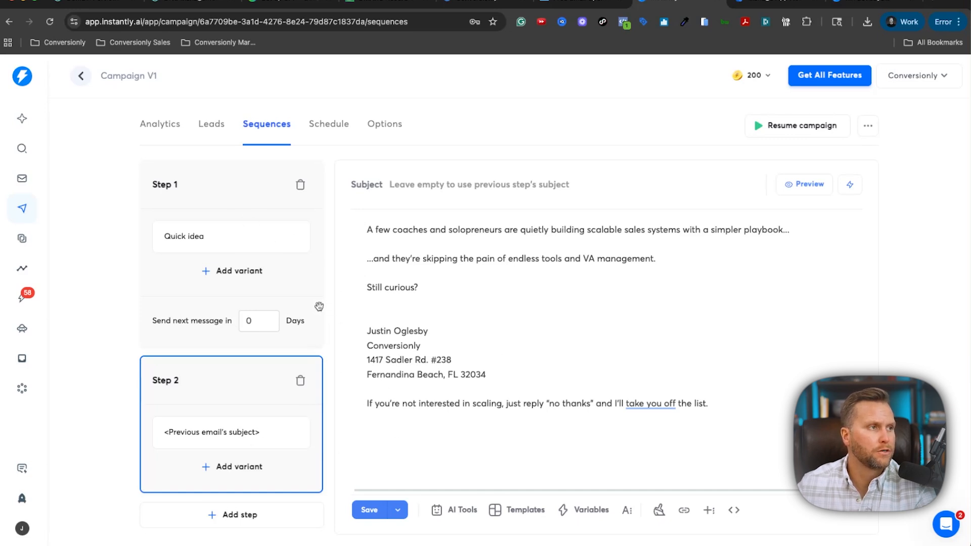
Set Step 1's 'Send next message in' delay to 3 days and save the two-step sequence.
{"action": "left_click", "coordinate": [262, 323]}
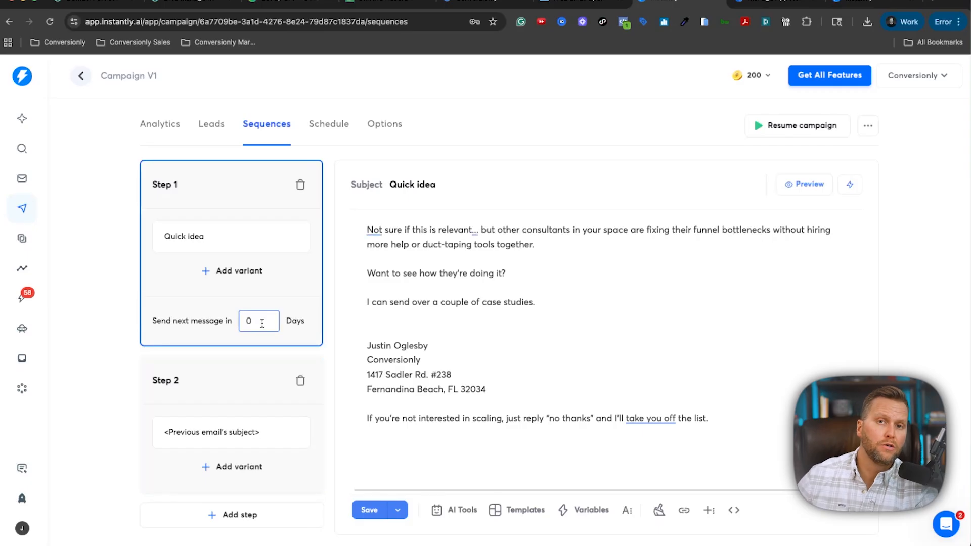
{"action": "key", "text": "BackSpace"}
{"action": "type", "text": "32"}
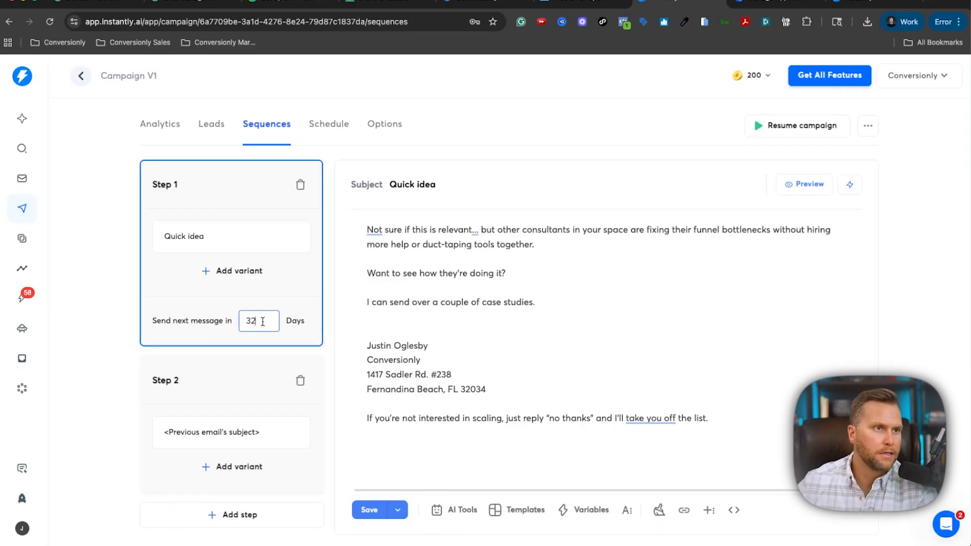
{"action": "key", "text": "BackSpace"}
{"action": "left_click", "coordinate": [370, 510]}
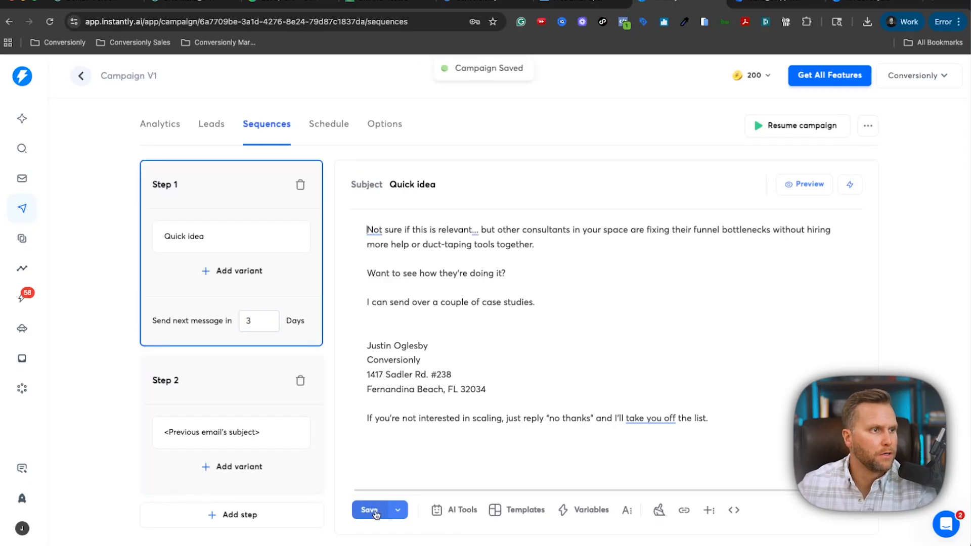
{"action": "left_click", "coordinate": [208, 380]}
{"action": "left_click", "coordinate": [356, 511]}
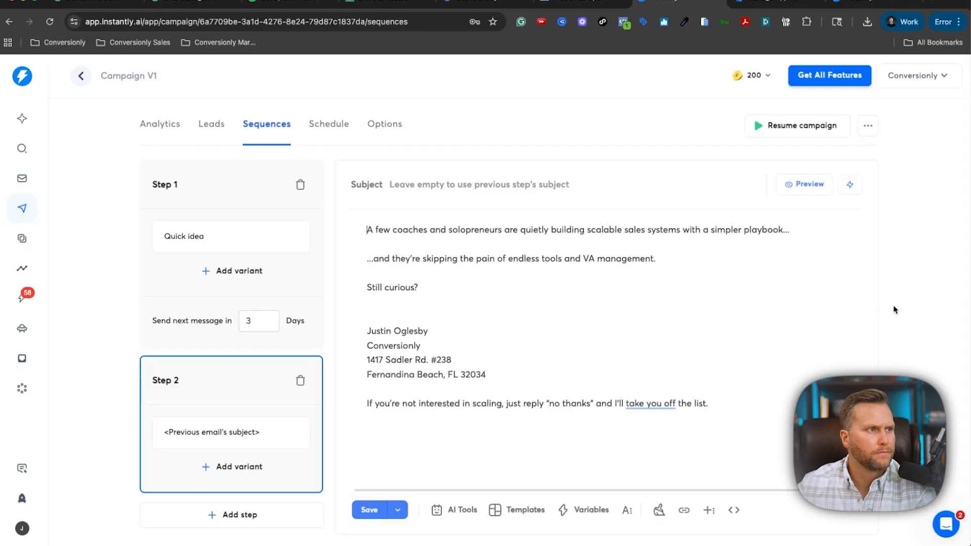
{"action": "scroll", "coordinate": [896, 310], "scroll_direction": "up", "scroll_amount": 1}
{"action": "scroll", "coordinate": [880, 310], "scroll_direction": "down", "scroll_amount": 1}
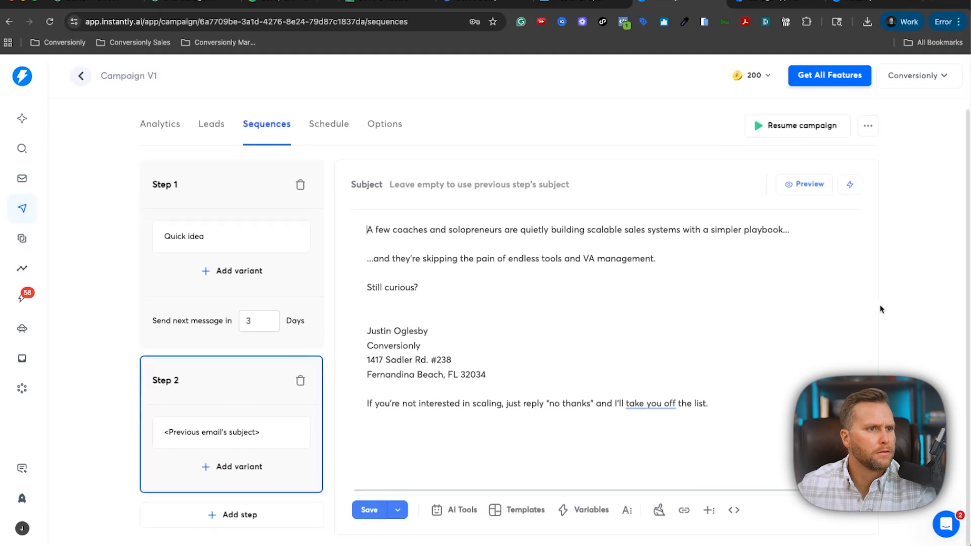
{"action": "scroll", "coordinate": [879, 308], "scroll_direction": "up", "scroll_amount": 1}
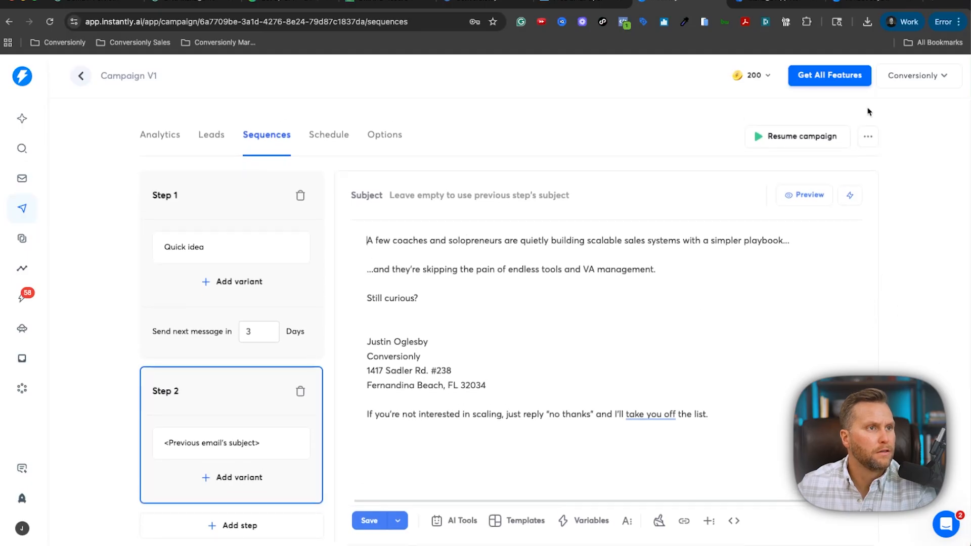
{"action": "scroll", "coordinate": [868, 112], "scroll_direction": "down", "scroll_amount": 1}
Schedule sending from 7:00 AM to 4:00 PM with Saturday added, then save the schedule.
{"action": "scroll", "coordinate": [754, 126], "scroll_direction": "up", "scroll_amount": 1}
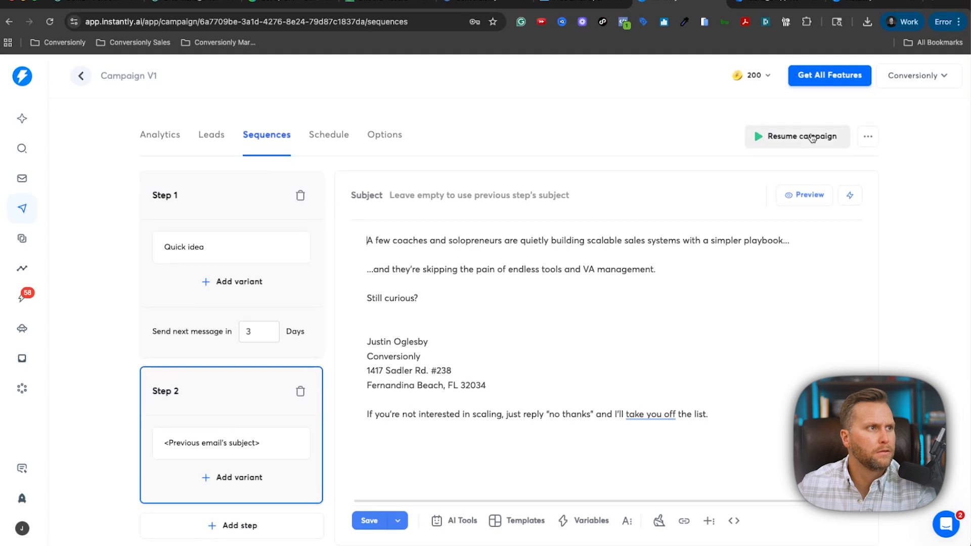
{"action": "left_click", "coordinate": [339, 135]}
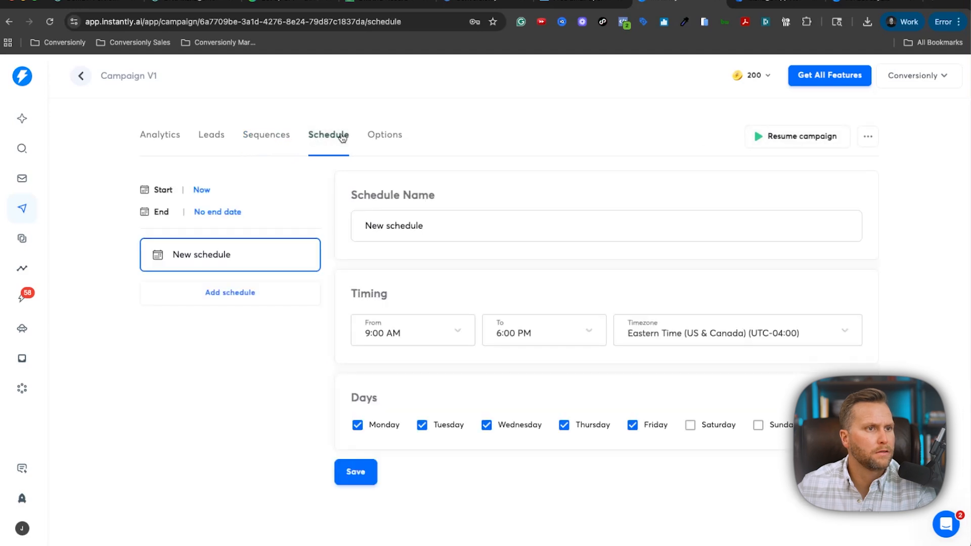
{"action": "left_click", "coordinate": [459, 331]}
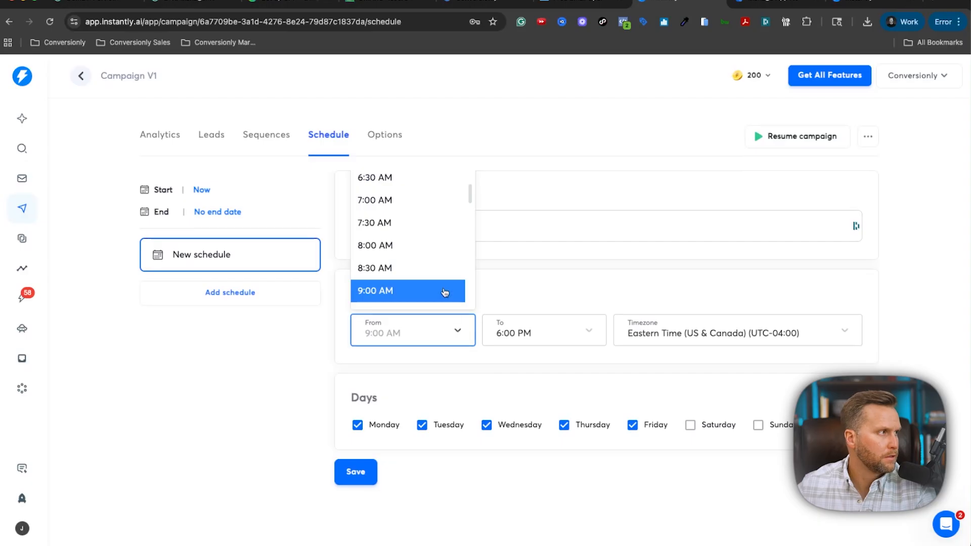
{"action": "left_click", "coordinate": [419, 206]}
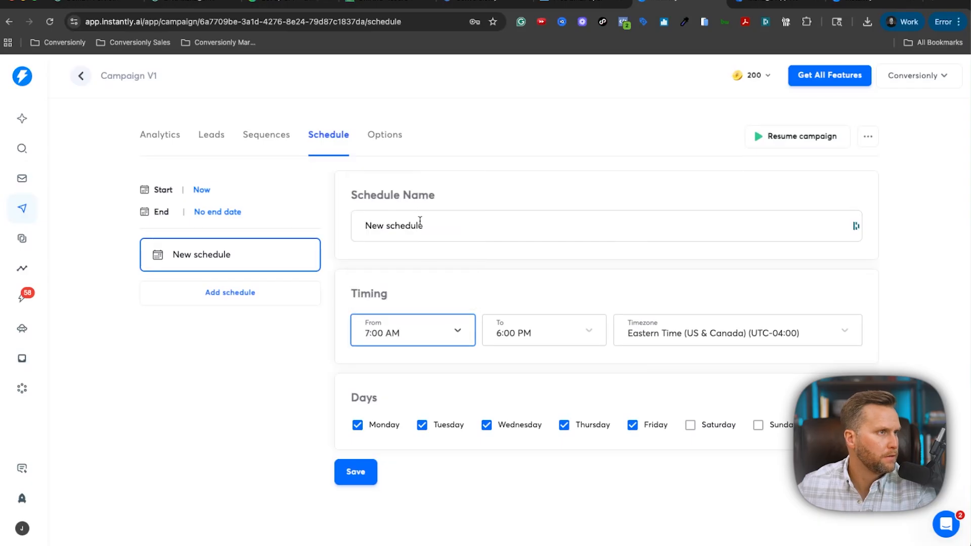
{"action": "left_click", "coordinate": [537, 336]}
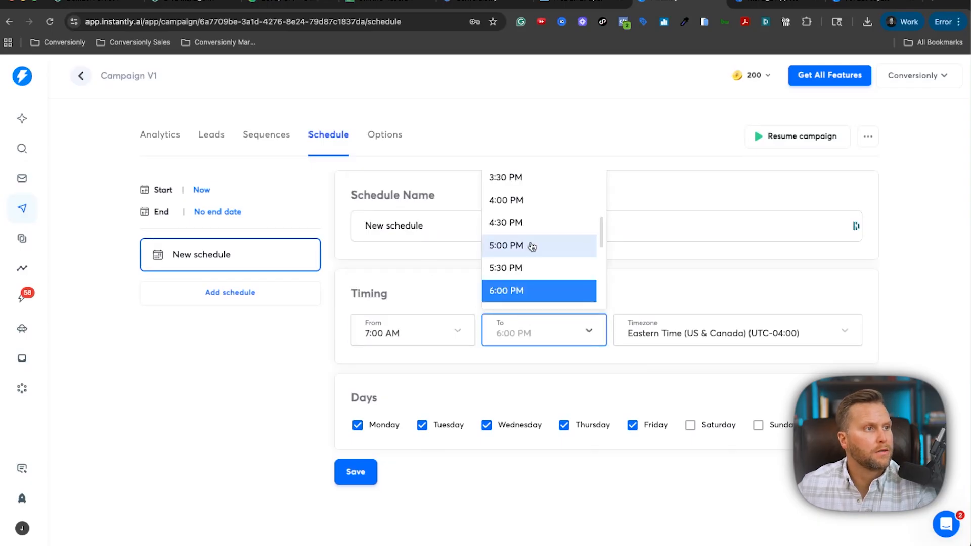
{"action": "left_click", "coordinate": [533, 210]}
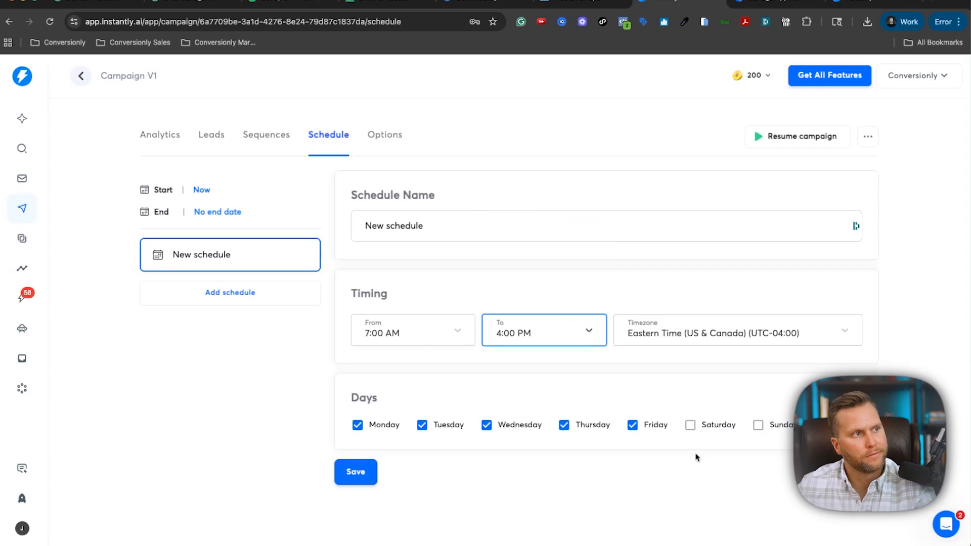
{"action": "left_click", "coordinate": [691, 425]}
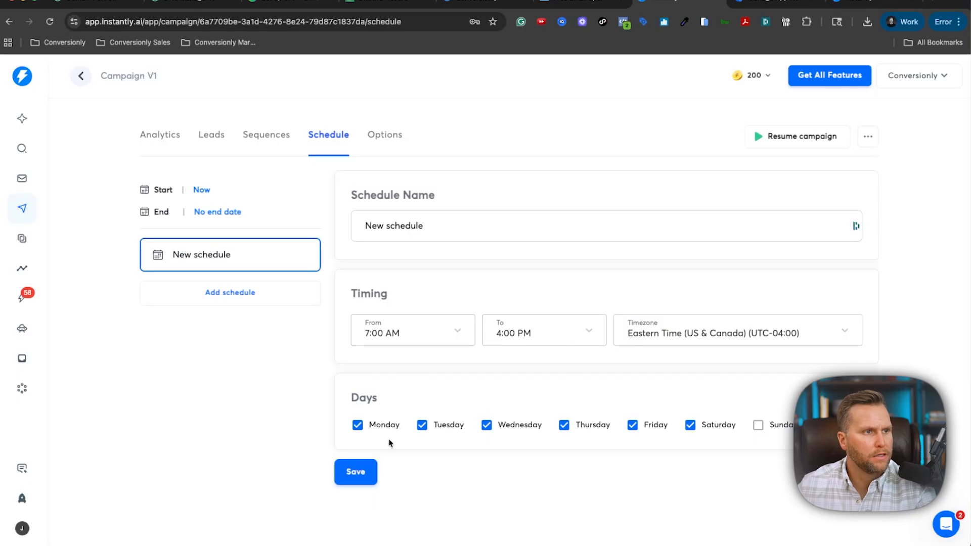
{"action": "left_click", "coordinate": [355, 472]}
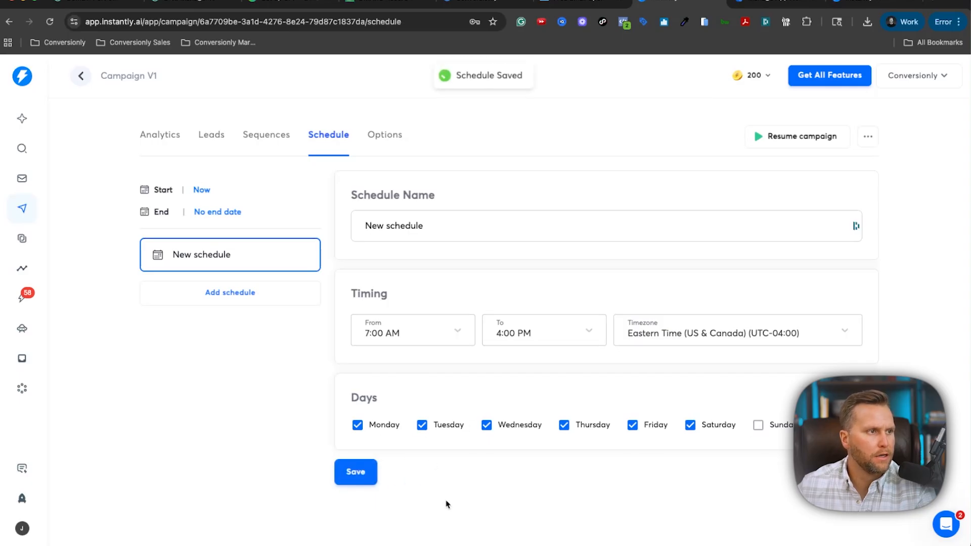
{"action": "left_click", "coordinate": [385, 135]}
{"action": "scroll", "coordinate": [157, 253], "scroll_direction": "down", "scroll_amount": 1}
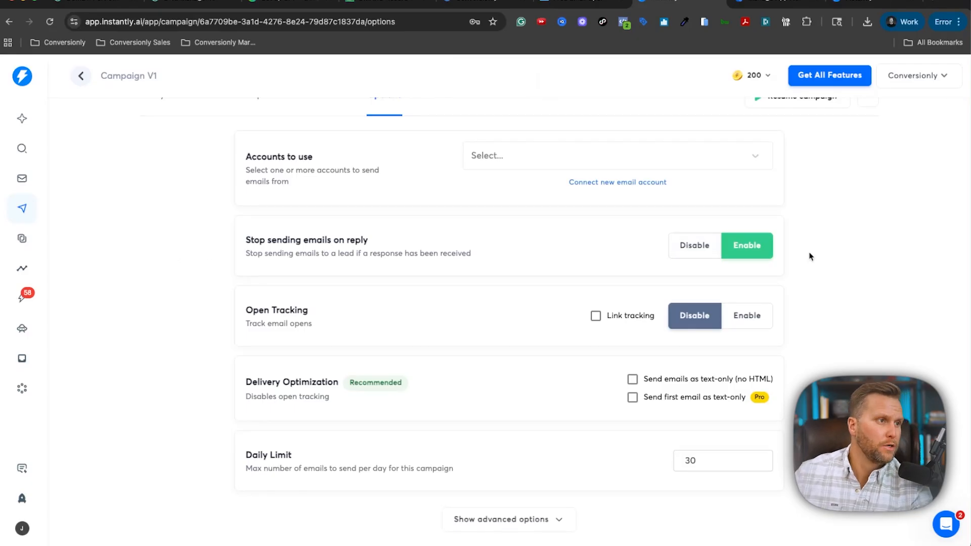
{"action": "left_click", "coordinate": [628, 159]}
{"action": "left_click", "coordinate": [545, 188]}
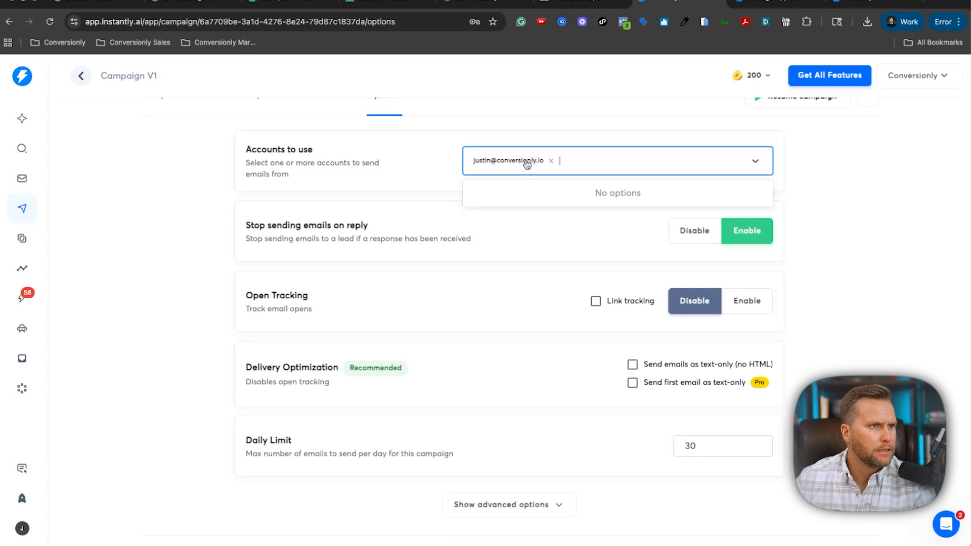
{"action": "left_click", "coordinate": [408, 158]}
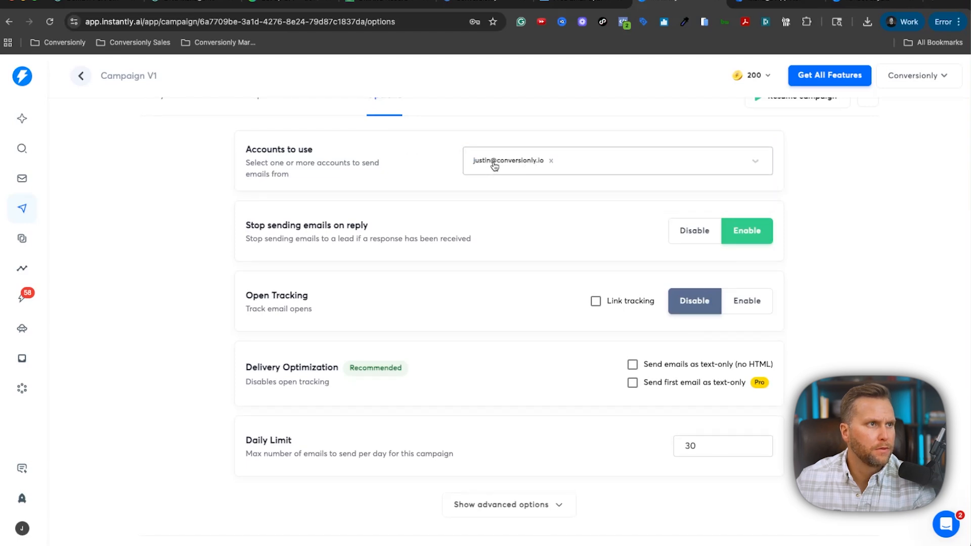
{"action": "left_click", "coordinate": [652, 164]}
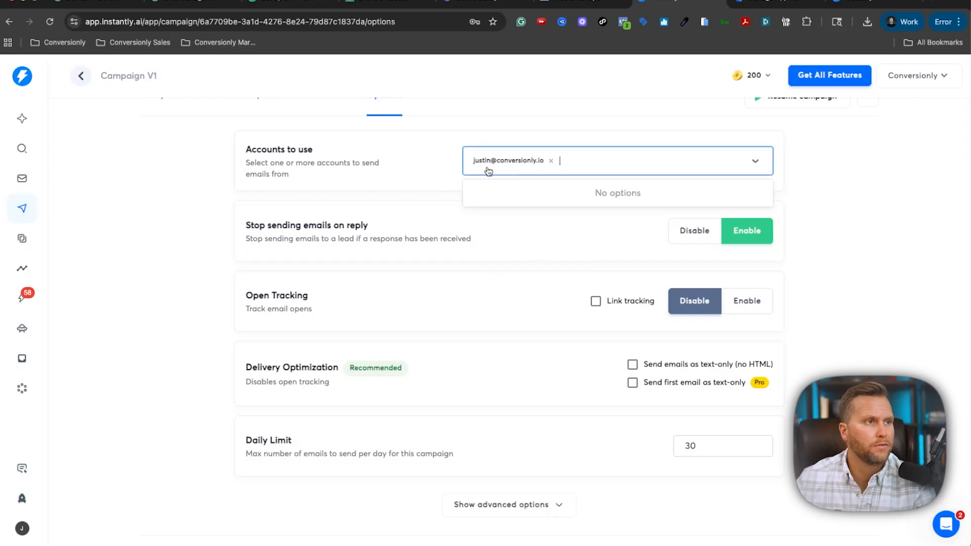
{"action": "left_click", "coordinate": [650, 133]}
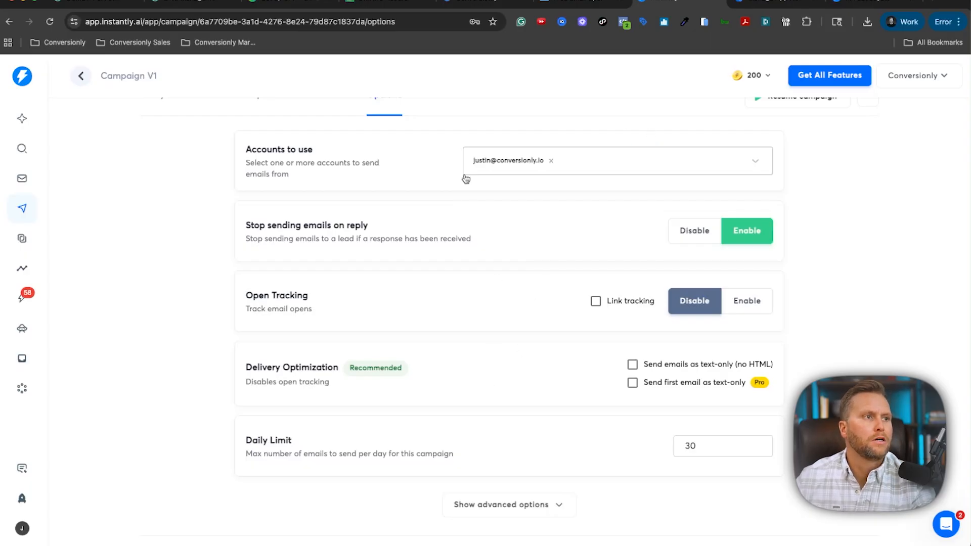
{"action": "scroll", "coordinate": [512, 243], "scroll_direction": "down", "scroll_amount": 1}
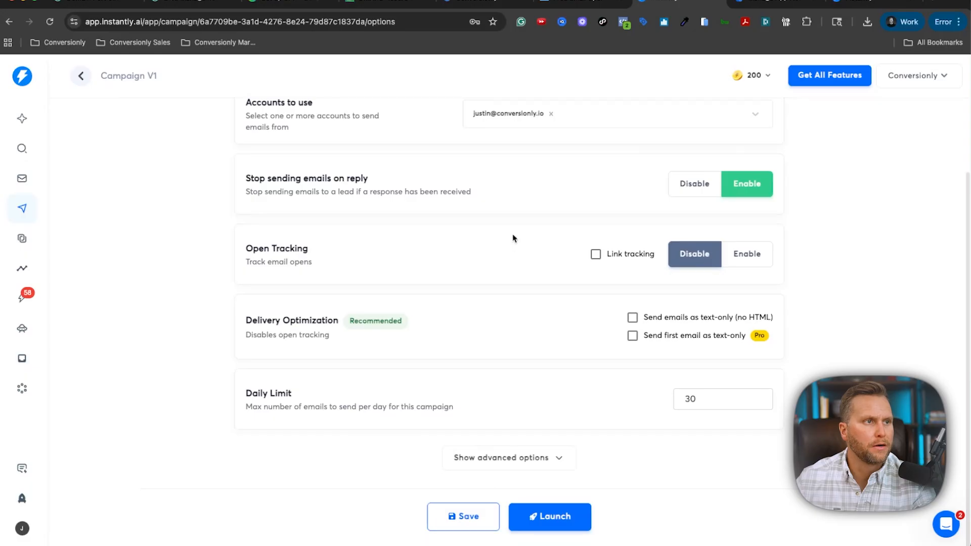
Change the Daily Limit from 30 to 150, correcting a mistyped 1080 along the way.
{"action": "left_click", "coordinate": [721, 395]}
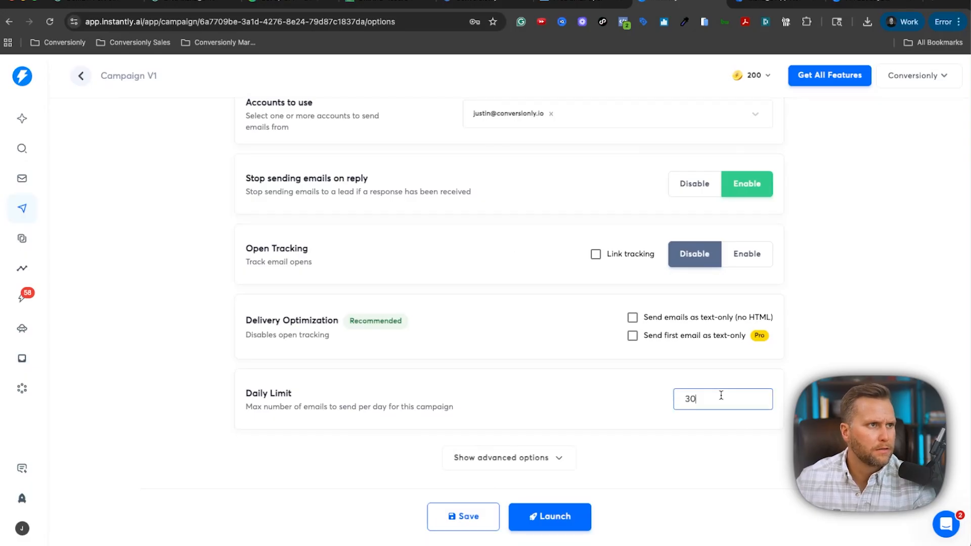
{"action": "double_click", "coordinate": [722, 395]}
{"action": "type", "text": "1080"}
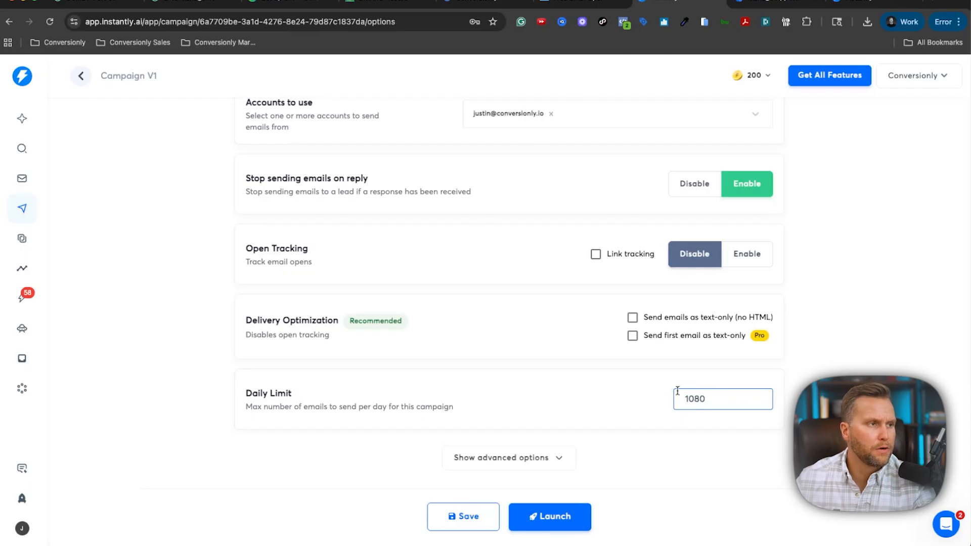
{"action": "double_click", "coordinate": [717, 395]}
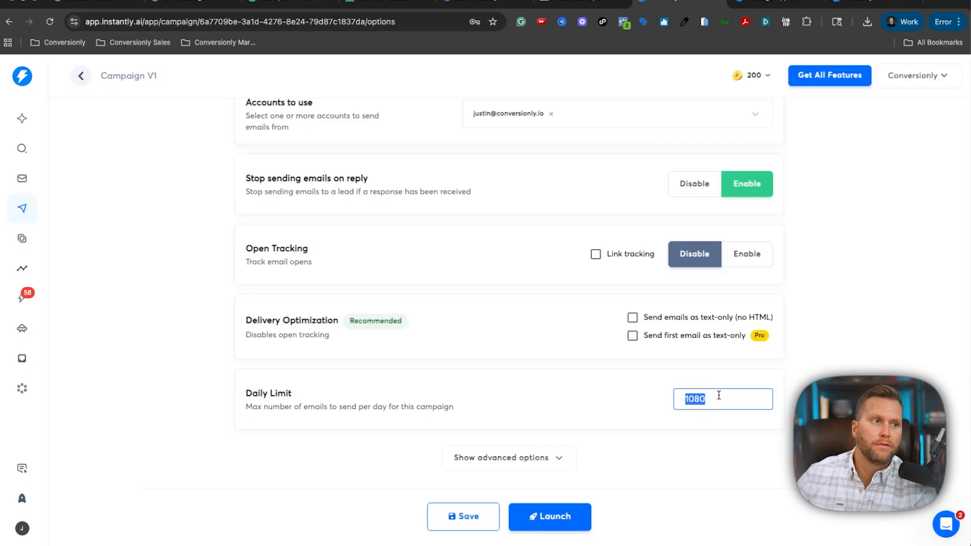
{"action": "left_click", "coordinate": [681, 402]}
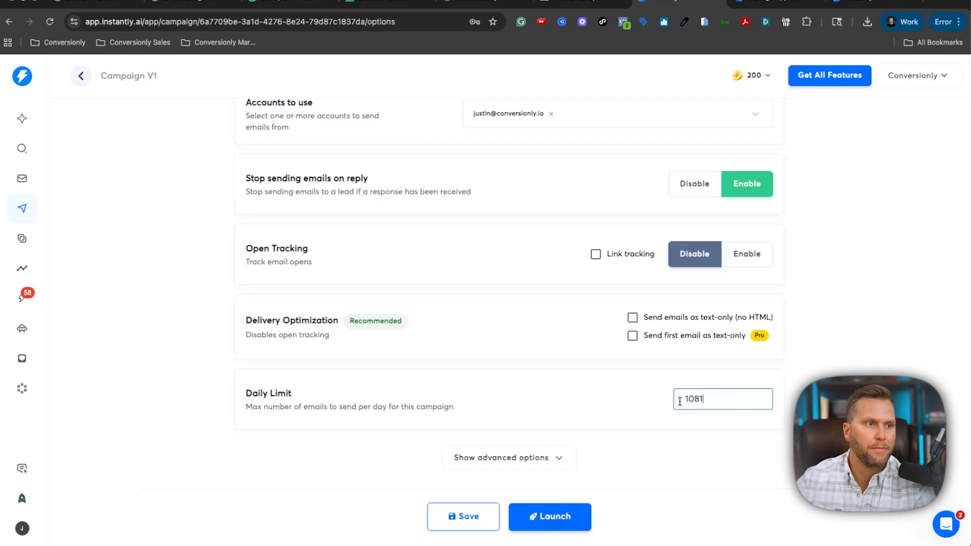
{"action": "left_click", "coordinate": [752, 401]}
{"action": "scroll", "coordinate": [753, 401], "scroll_direction": "down", "scroll_amount": 3}
{"action": "scroll", "coordinate": [753, 400], "scroll_direction": "down", "scroll_amount": 2}
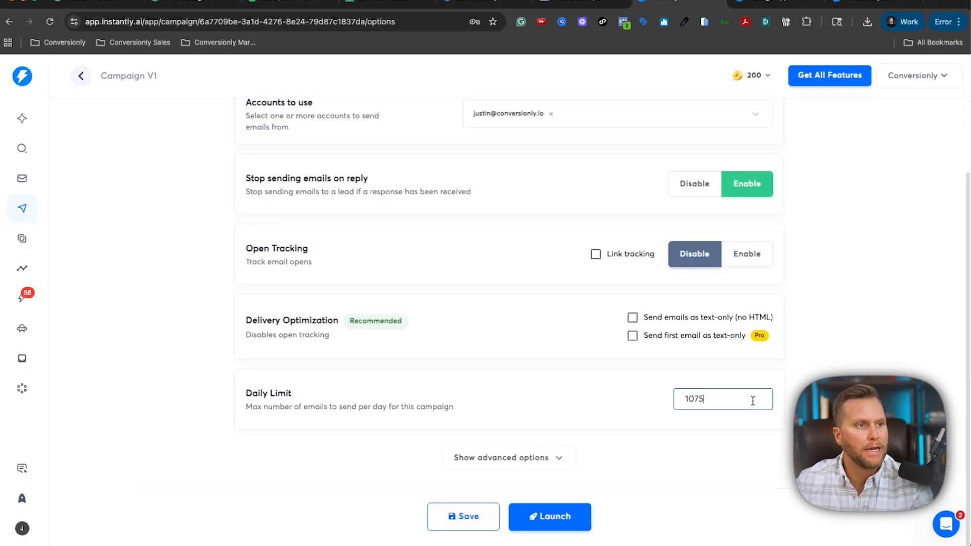
{"action": "key", "text": "BackSpace"}
{"action": "key", "text": "BackSpace"}
{"action": "key", "text": "BackSpace"}
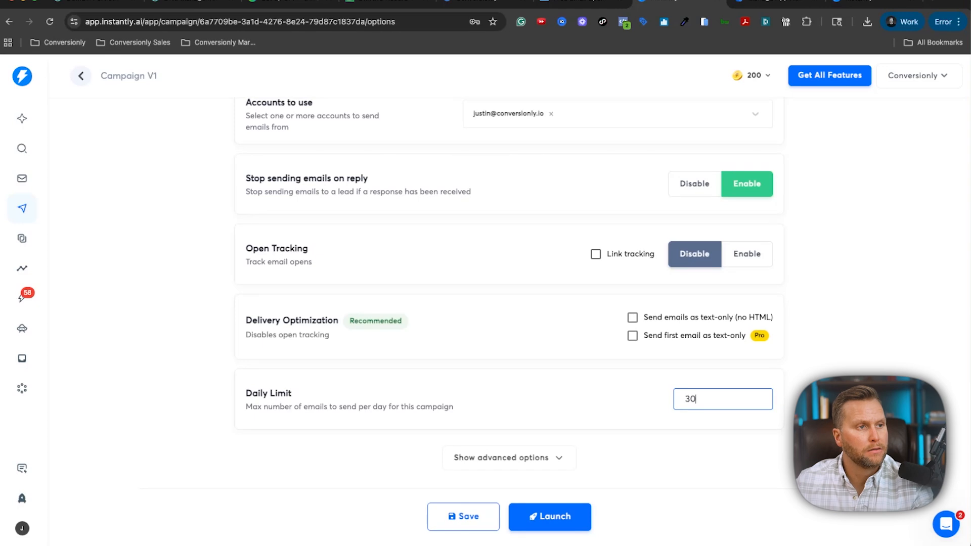
{"action": "key", "text": "BackSpace"}
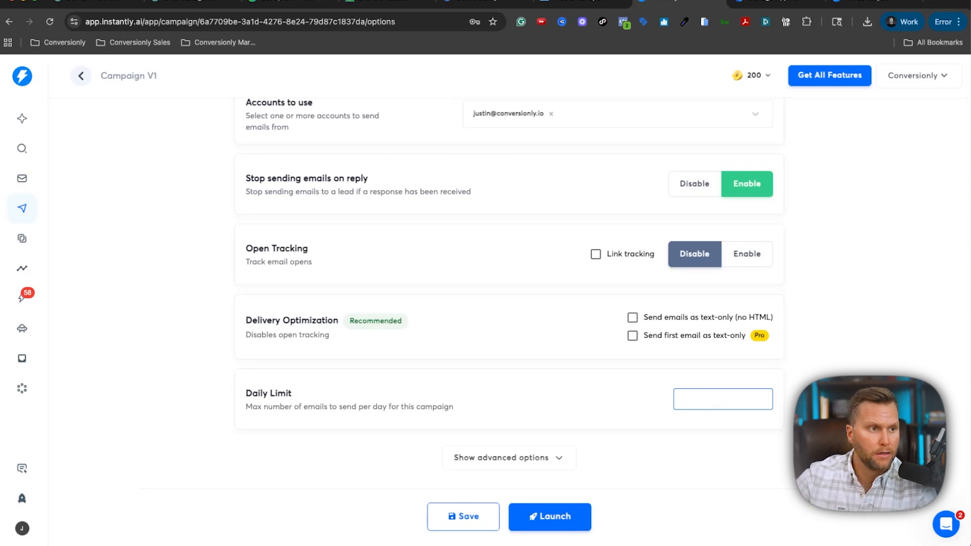
{"action": "type", "text": "150"}
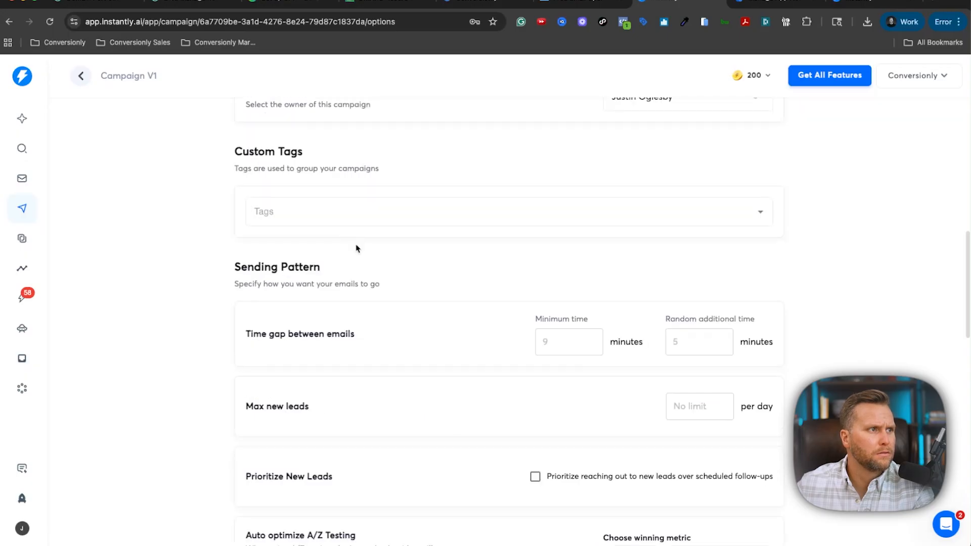
Enter 1 in Minimum time and 2 in Random additional time under the sending pattern.
{"action": "scroll", "coordinate": [358, 247], "scroll_direction": "down", "scroll_amount": 2}
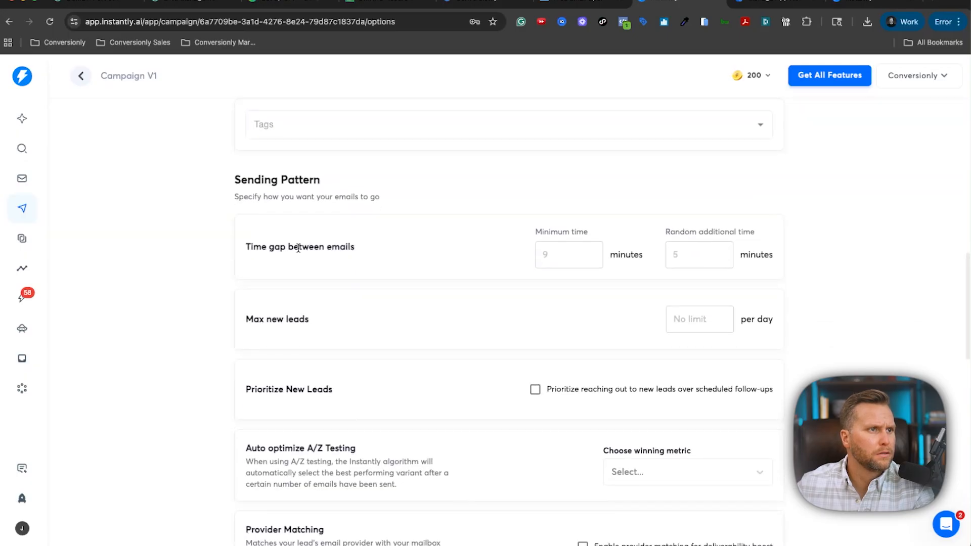
{"action": "left_click_drag", "start_coordinate": [254, 248], "coordinate": [344, 248]}
{"action": "scroll", "coordinate": [370, 252], "scroll_direction": "down", "scroll_amount": 1}
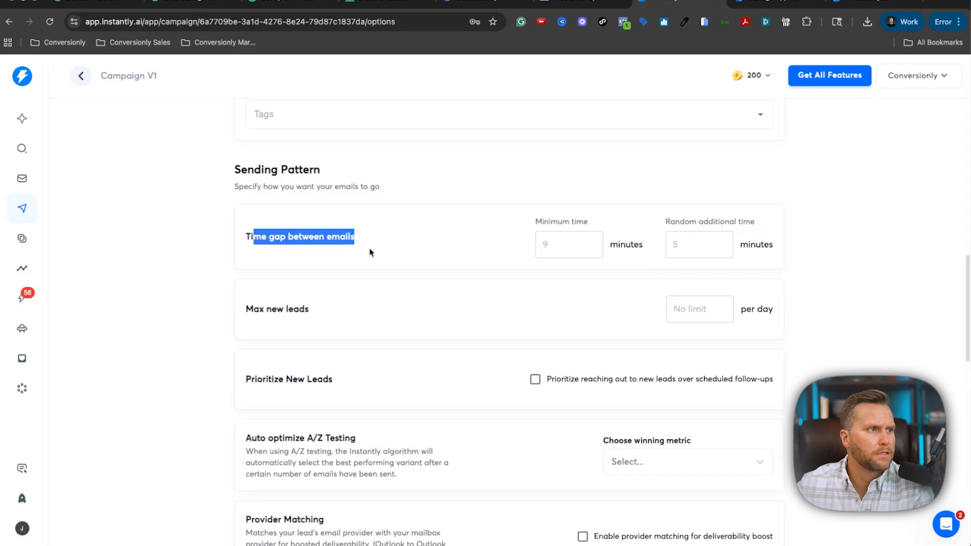
{"action": "scroll", "coordinate": [397, 252], "scroll_direction": "up", "scroll_amount": 2}
{"action": "left_click", "coordinate": [397, 253]}
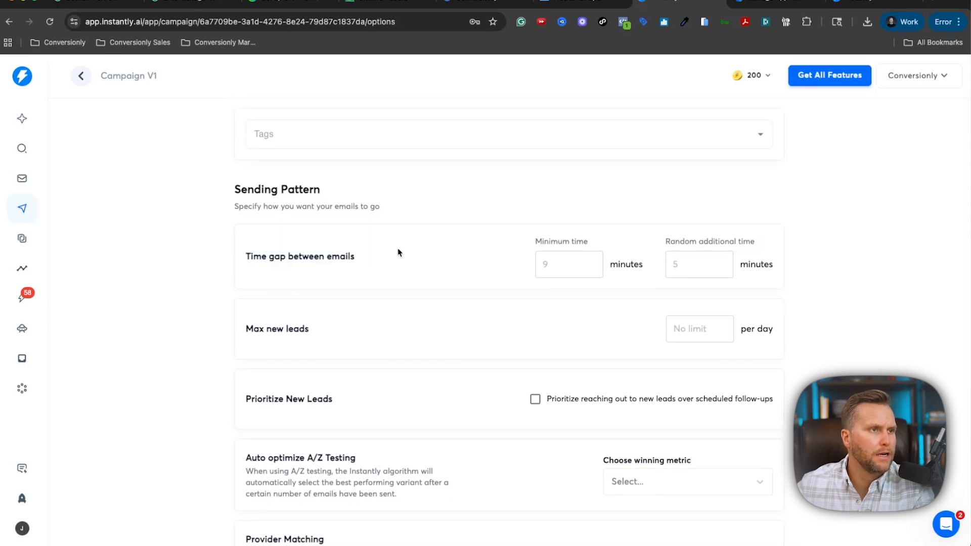
{"action": "left_click", "coordinate": [576, 255]}
{"action": "type", "text": "1"}
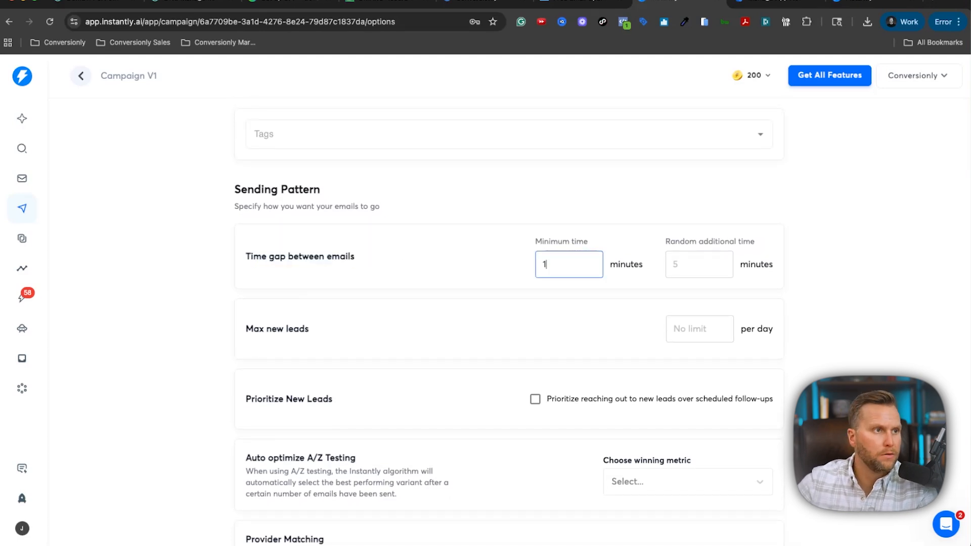
{"action": "key", "text": "Tab"}
{"action": "type", "text": "2"}
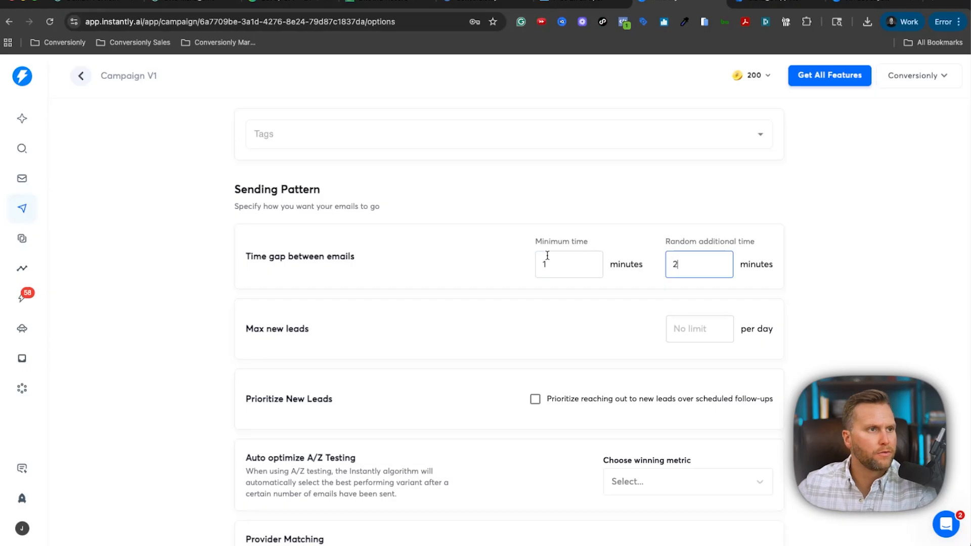
{"action": "left_click_drag", "start_coordinate": [522, 243], "coordinate": [610, 242]}
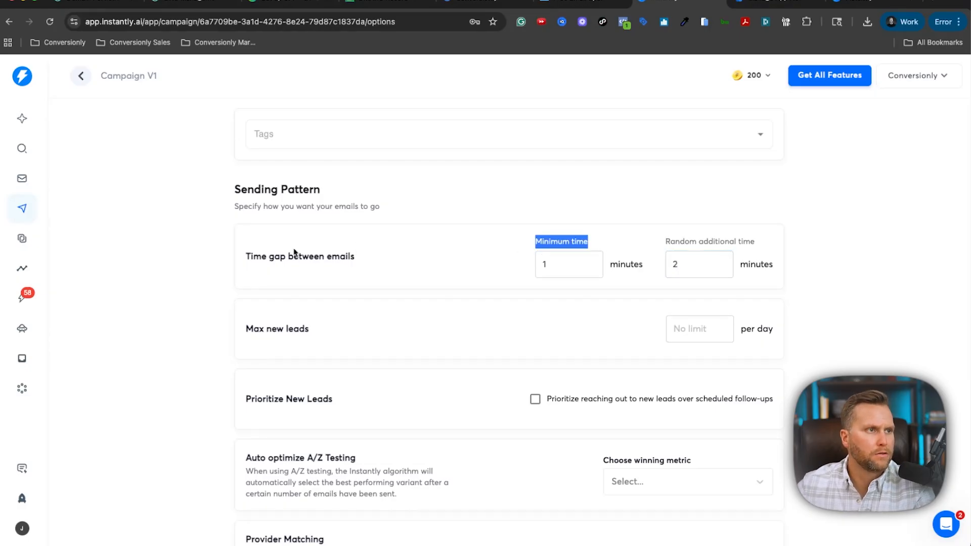
{"action": "left_click_drag", "start_coordinate": [674, 241], "coordinate": [776, 243]}
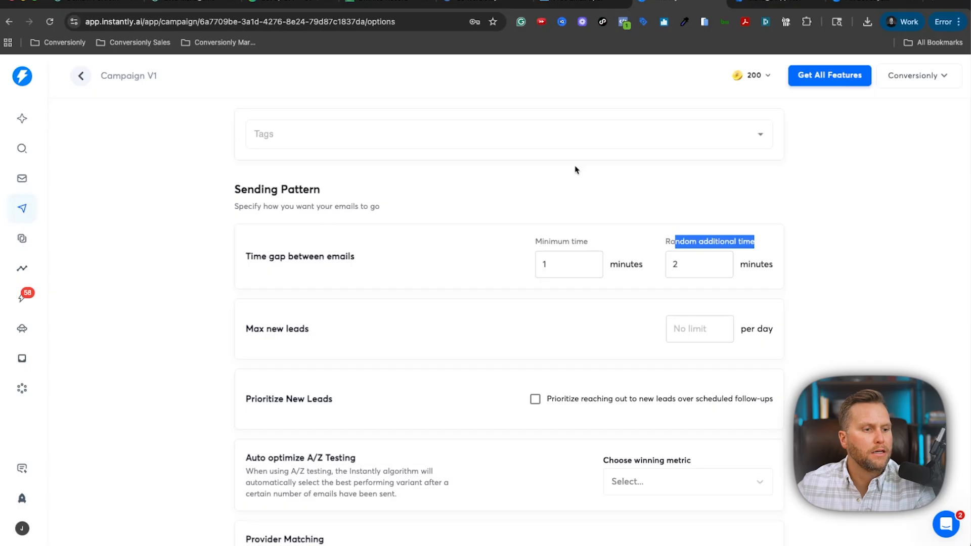
Review the remaining advanced options including CC Recipients, then resume Campaign V1.
{"action": "scroll", "coordinate": [206, 237], "scroll_direction": "down", "scroll_amount": 5}
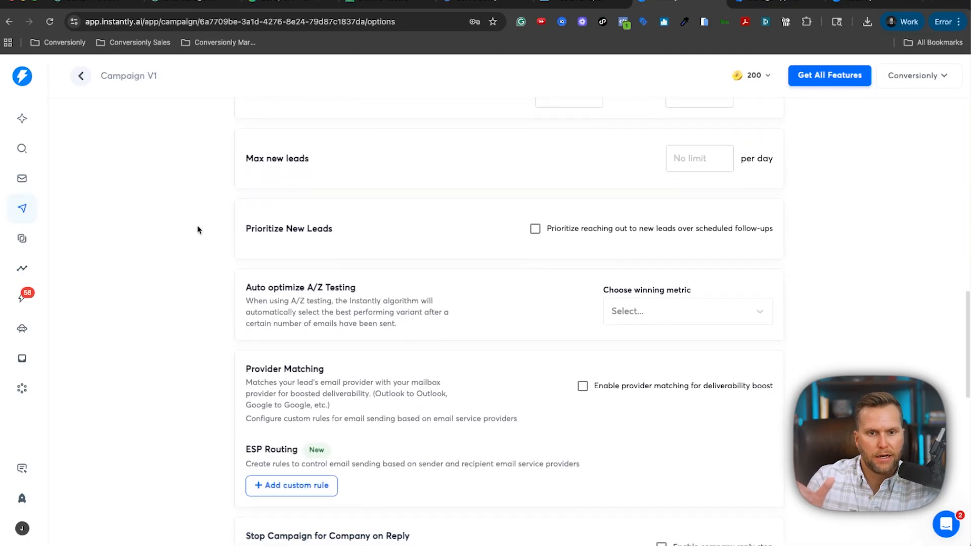
{"action": "scroll", "coordinate": [200, 229], "scroll_direction": "down", "scroll_amount": 6}
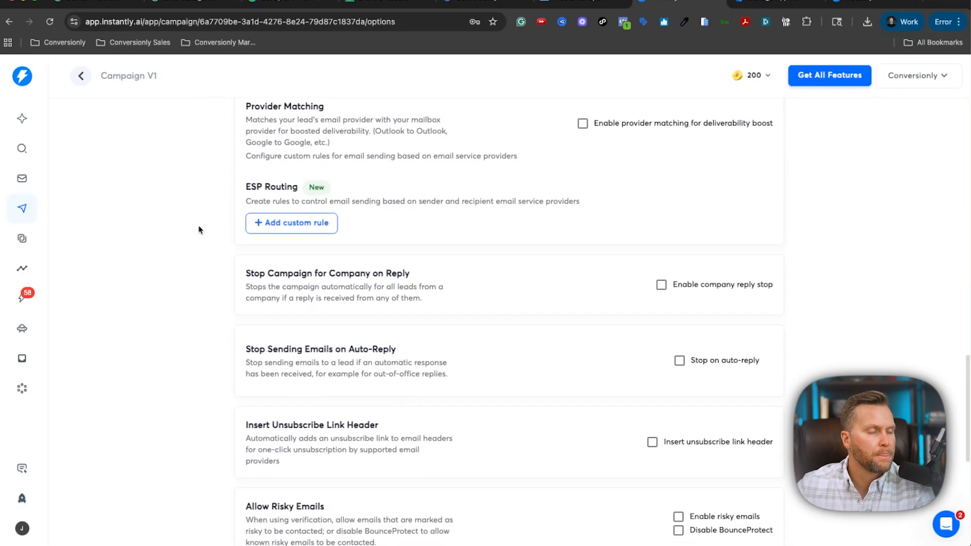
{"action": "scroll", "coordinate": [199, 230], "scroll_direction": "down", "scroll_amount": 1}
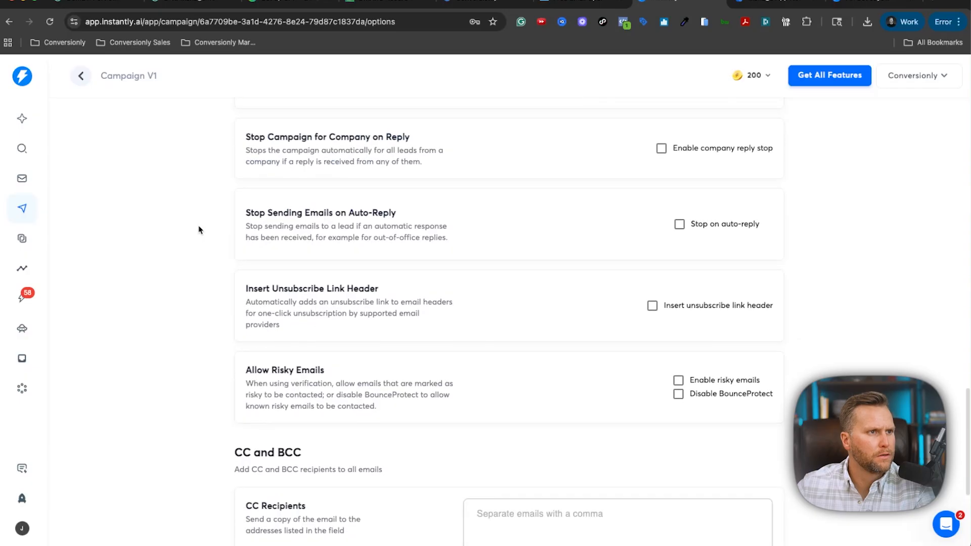
{"action": "scroll", "coordinate": [198, 230], "scroll_direction": "down", "scroll_amount": 4}
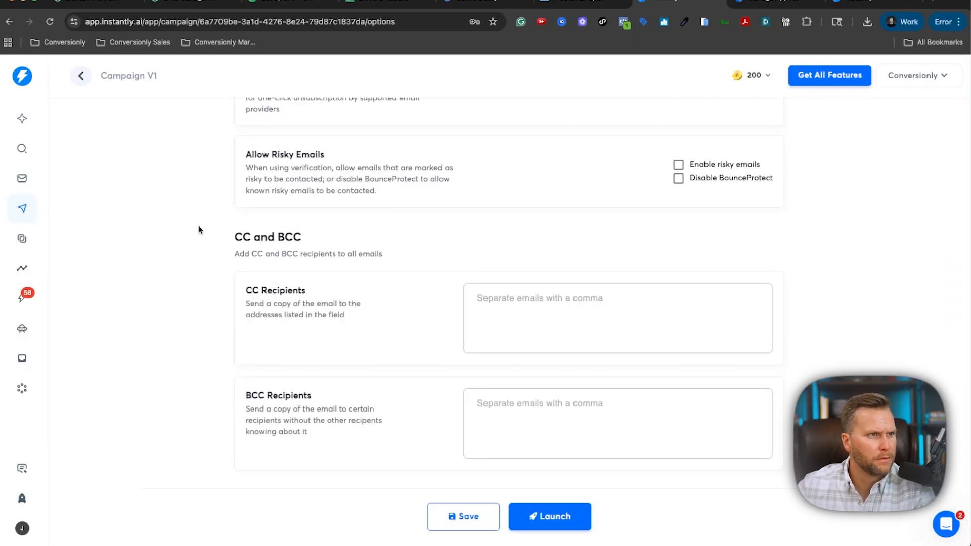
{"action": "left_click", "coordinate": [563, 322]}
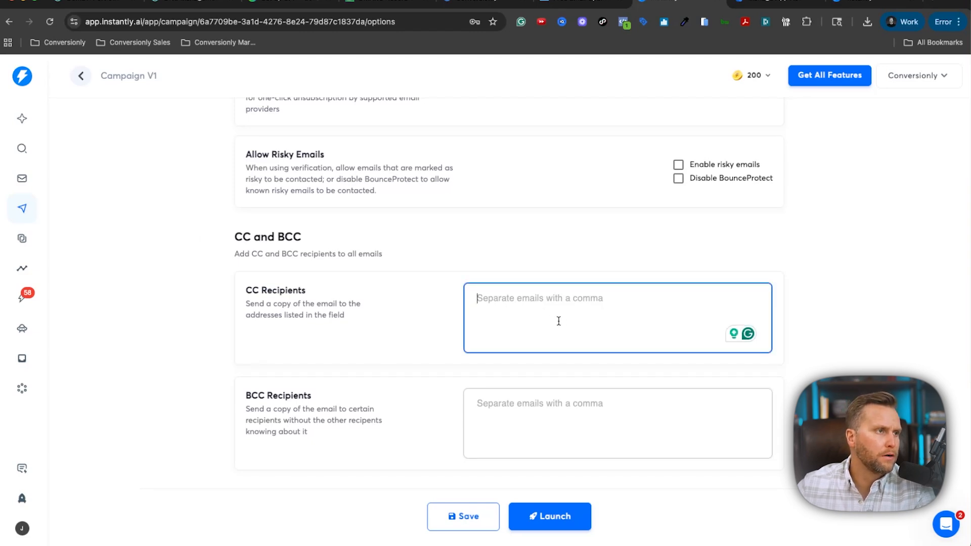
{"action": "scroll", "coordinate": [559, 321], "scroll_direction": "up", "scroll_amount": 2}
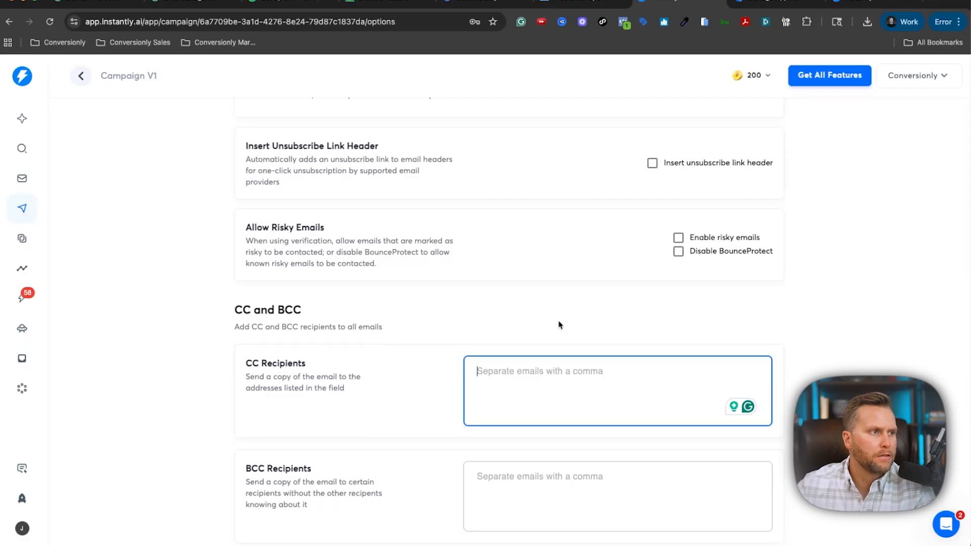
{"action": "scroll", "coordinate": [550, 392], "scroll_direction": "up", "scroll_amount": 10}
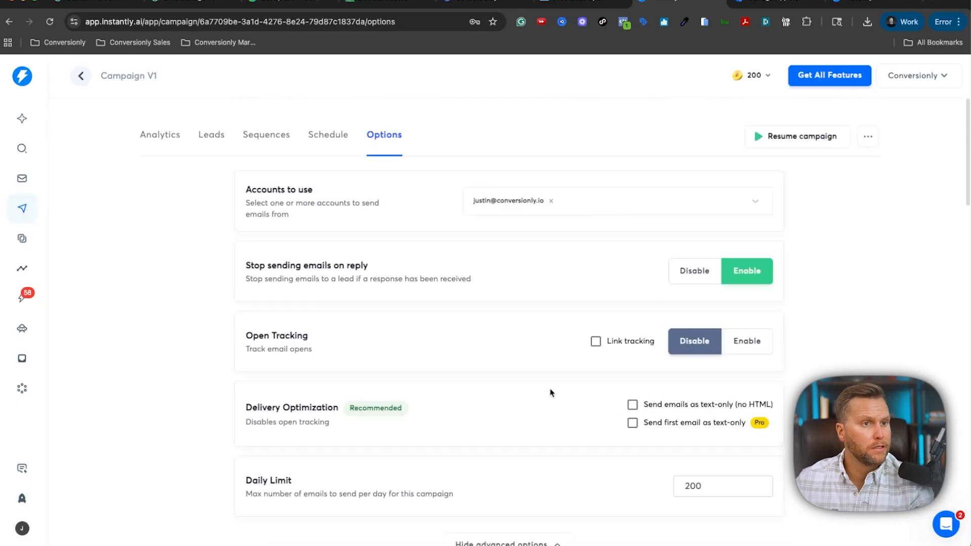
{"action": "left_click", "coordinate": [798, 137]}
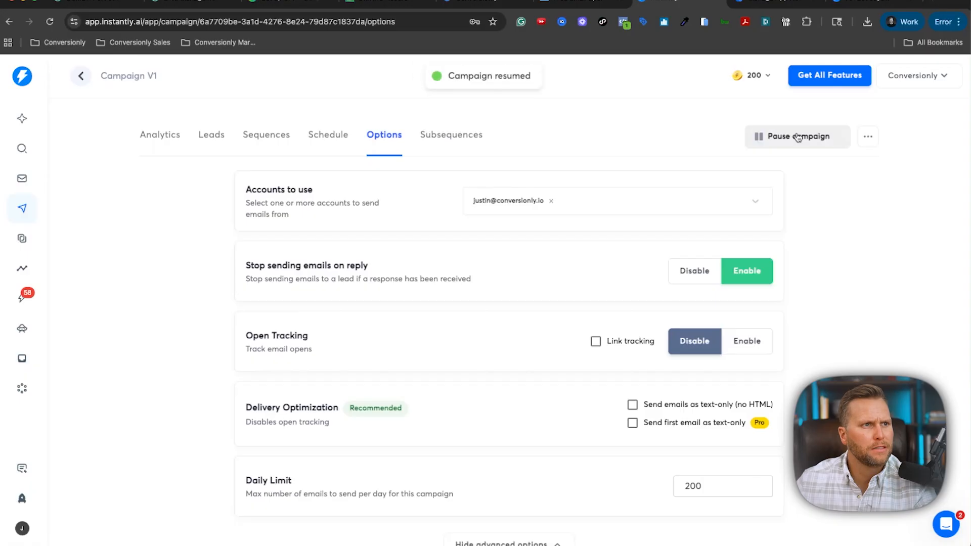